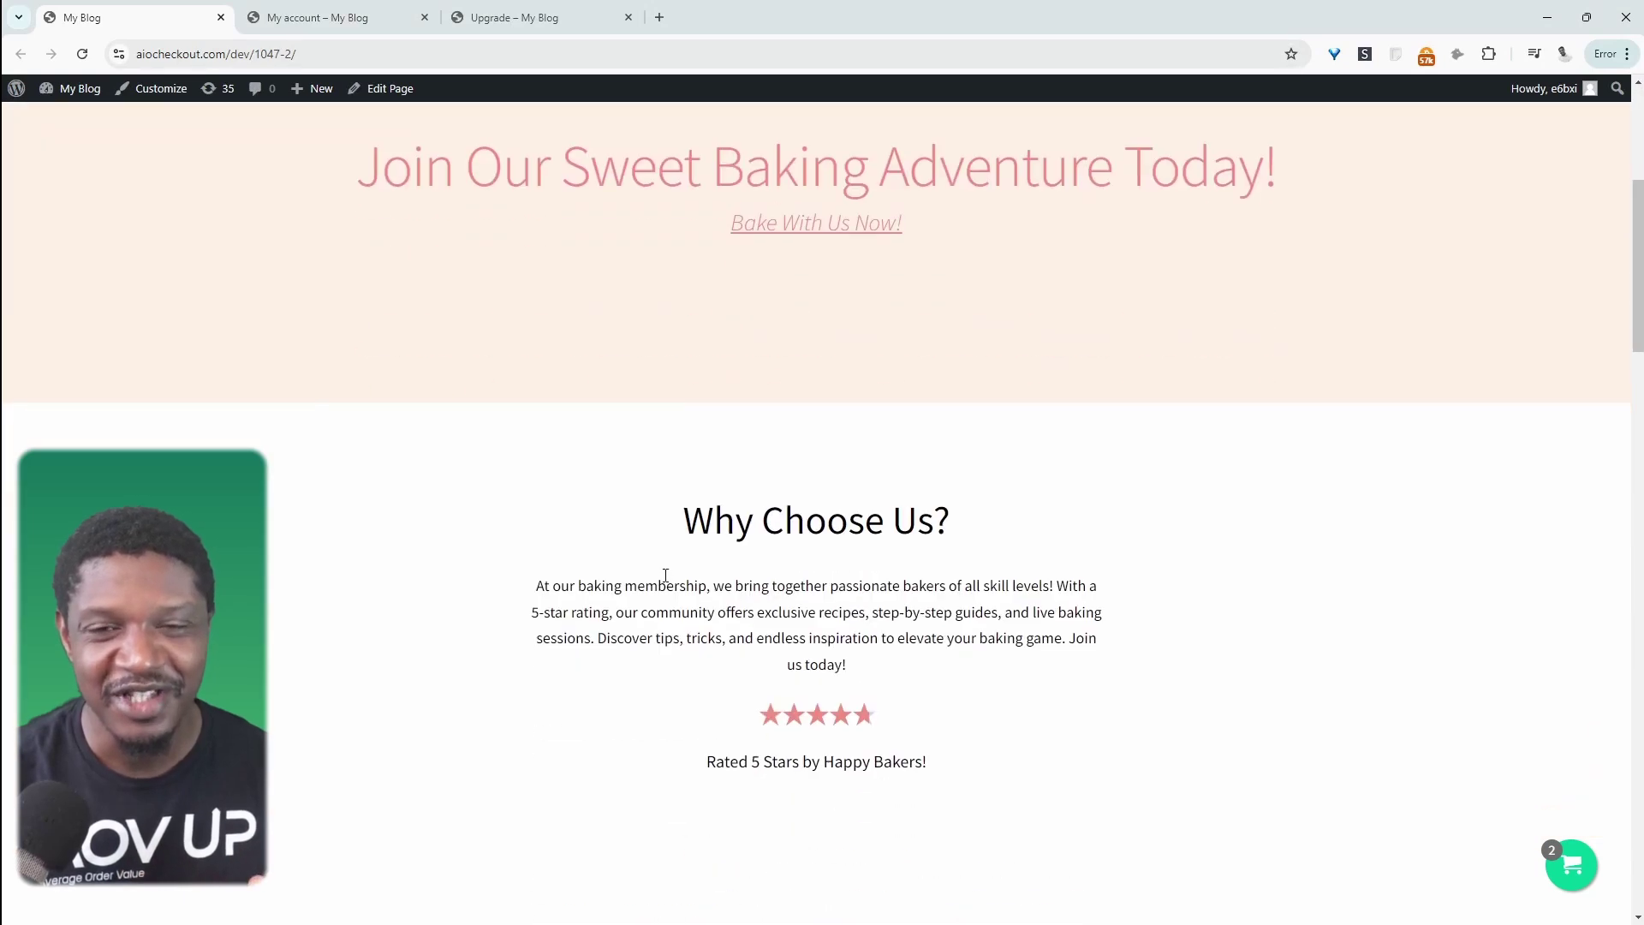
- Preview the demo store by choosing the $49 Paid option on the Upgrade page and viewing the Paid Plan membership content
{"action": "key", "text": "ctrl+3"}
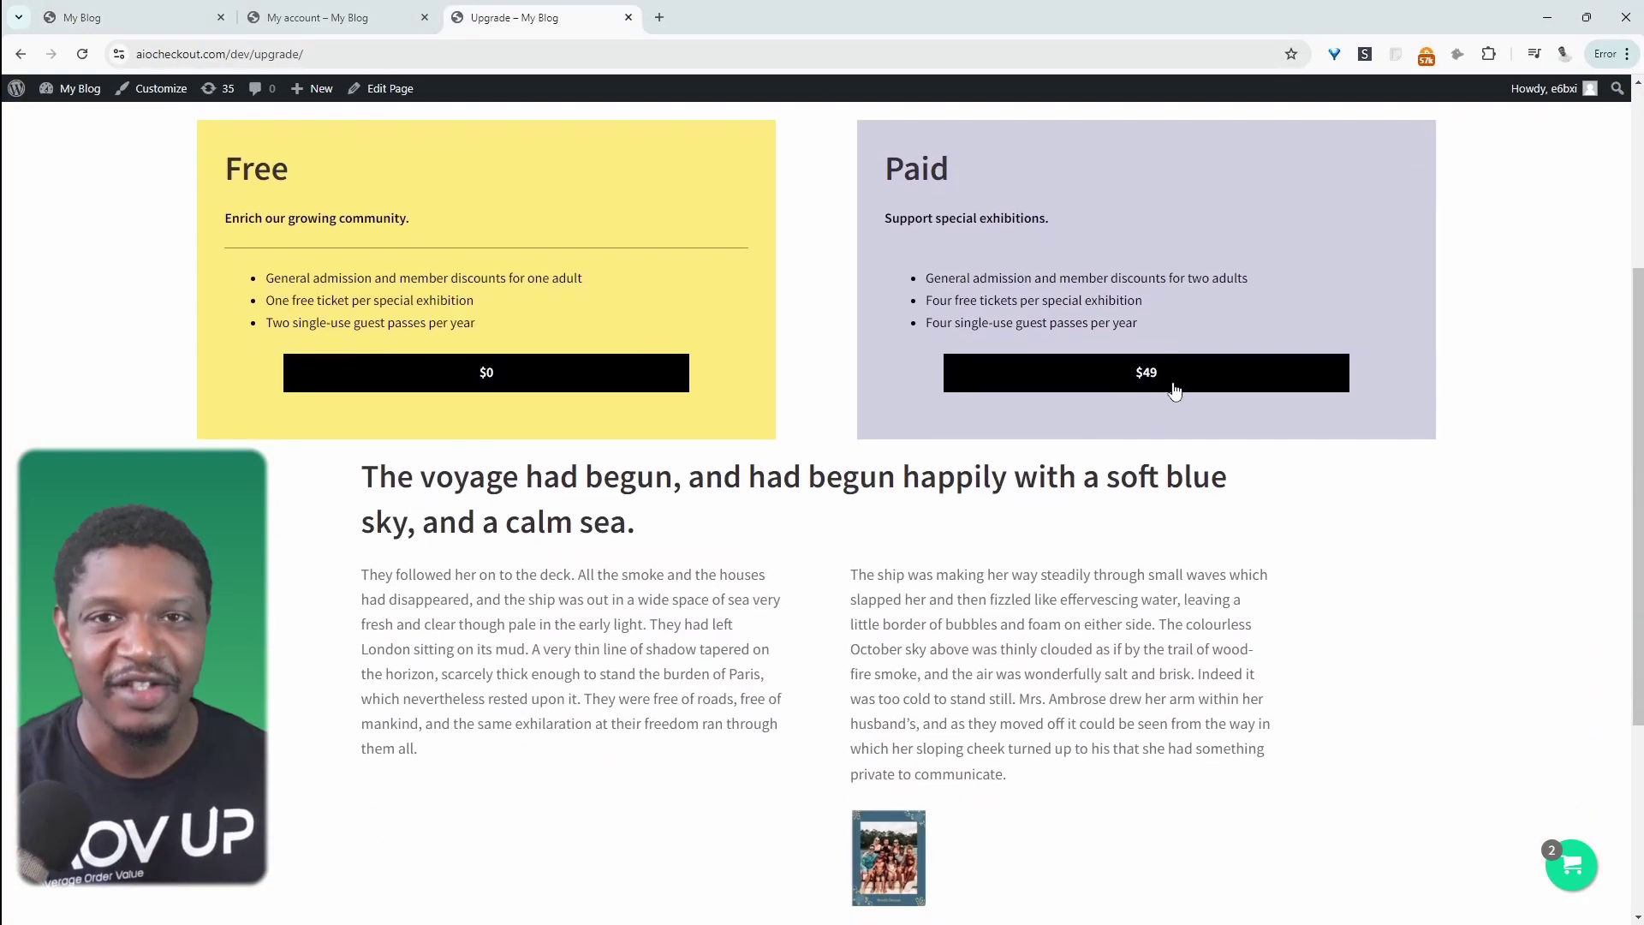
{"action": "left_click", "coordinate": [976, 381]}
{"action": "key", "text": "ctrl+2"}
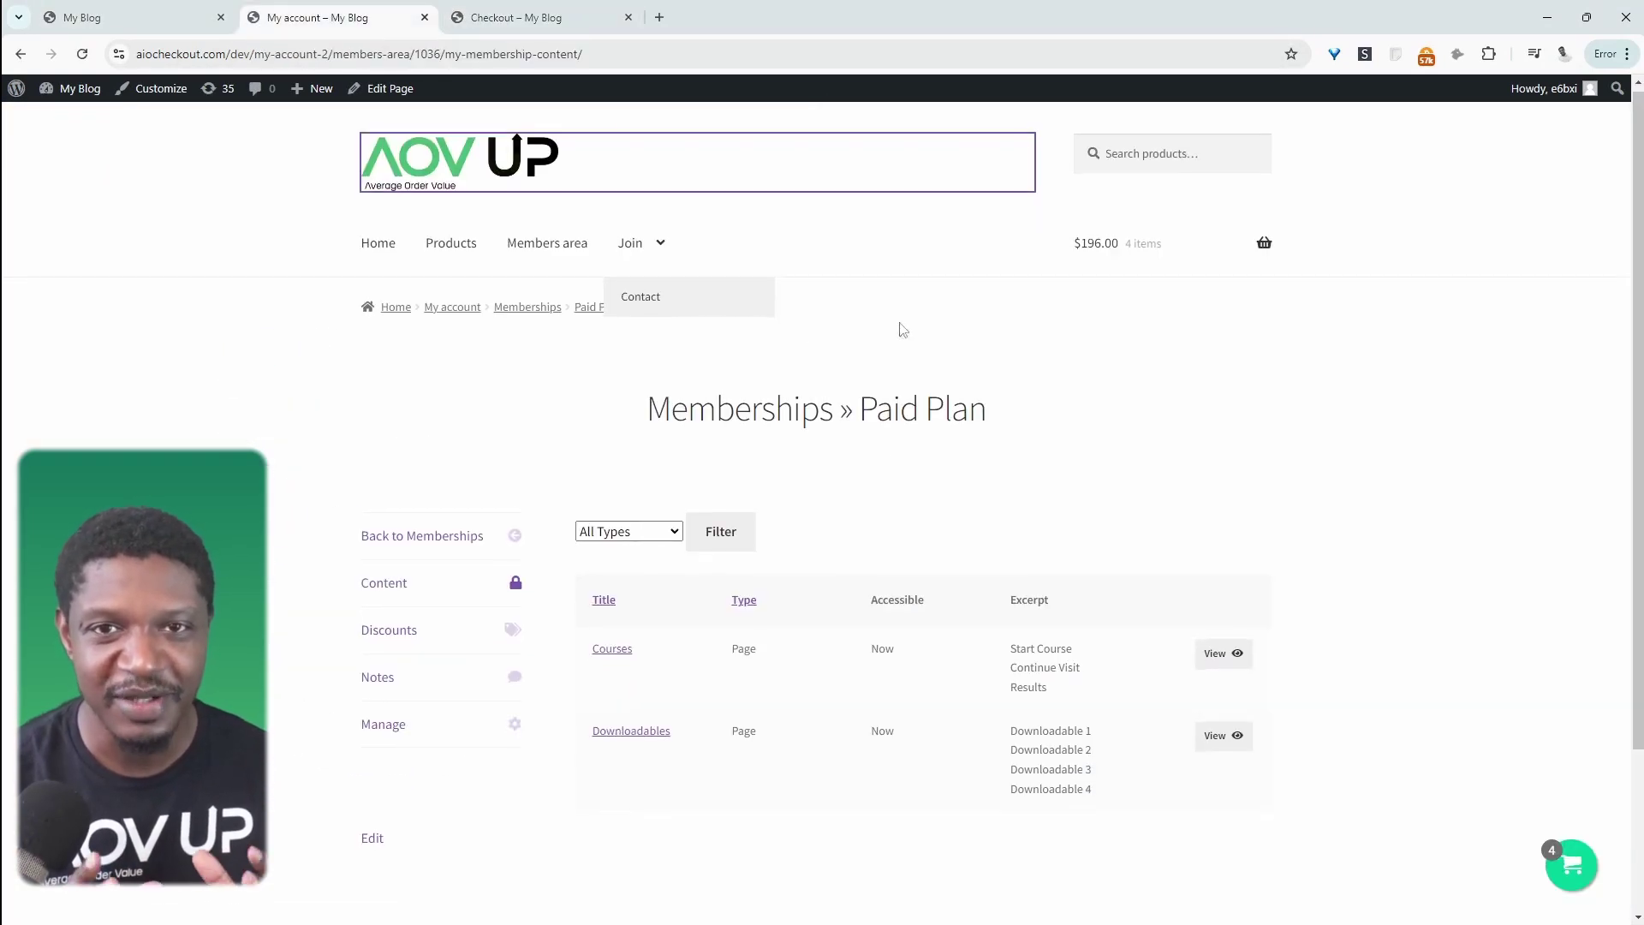
{"action": "scroll", "coordinate": [771, 599], "scroll_direction": "down", "scroll_amount": 1}
{"action": "left_click", "coordinate": [480, 728]}
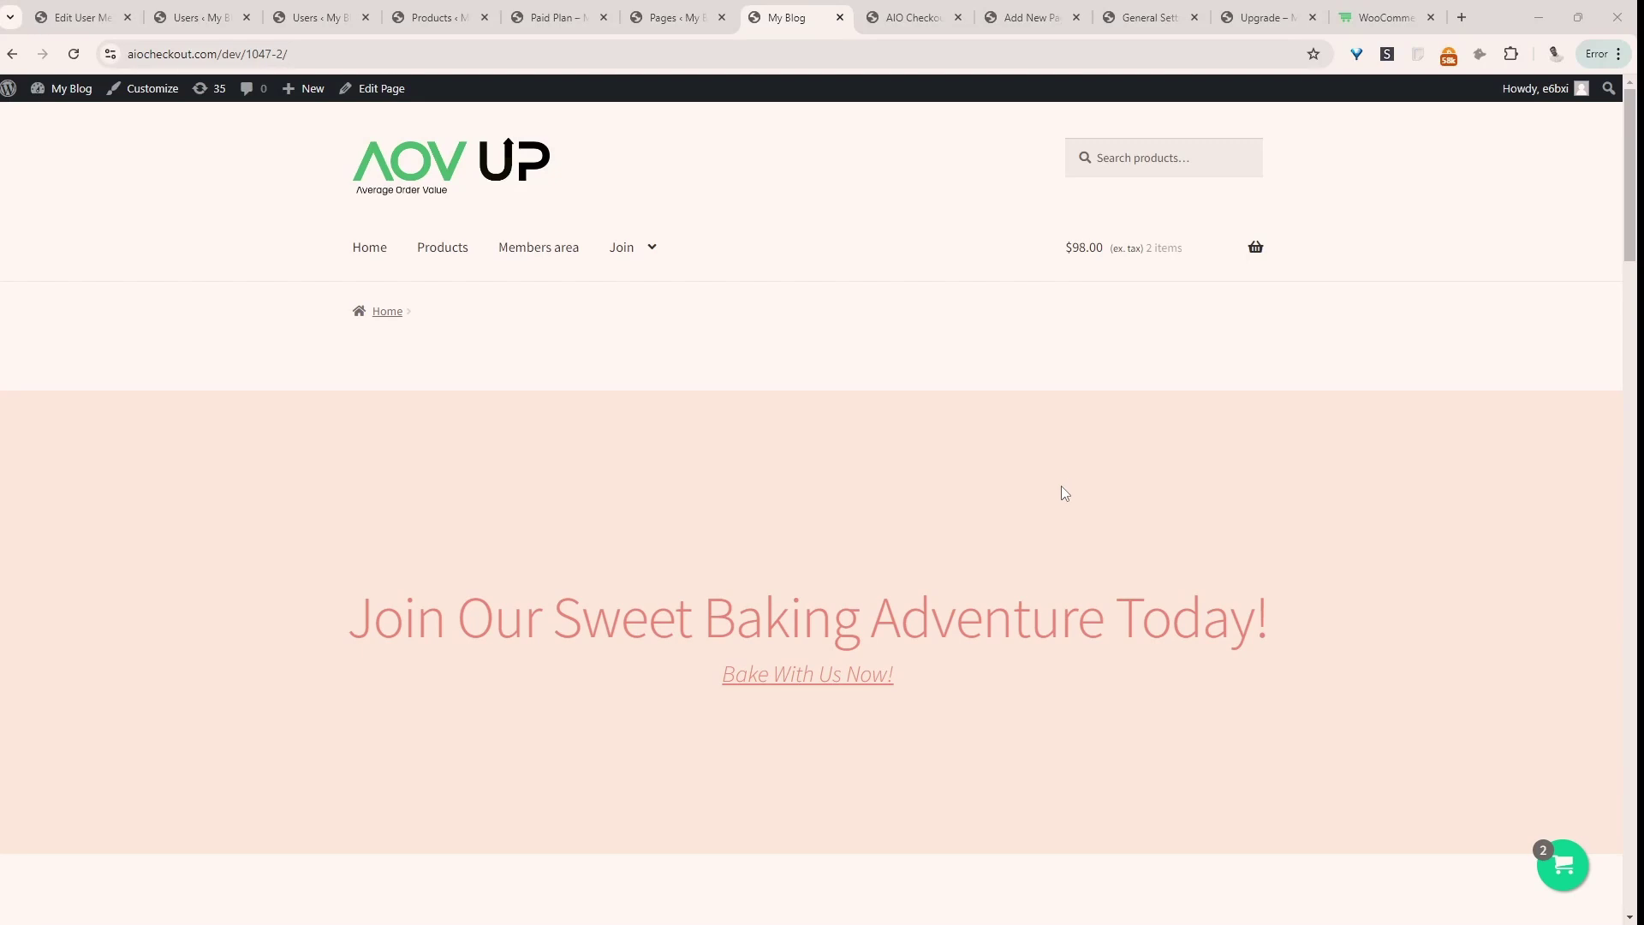
- Look through the baking landing page, follow its Join Today link, and examine the Free and Paid options on the Upgrade page
{"action": "scroll", "coordinate": [1062, 514], "scroll_direction": "down", "scroll_amount": 15}
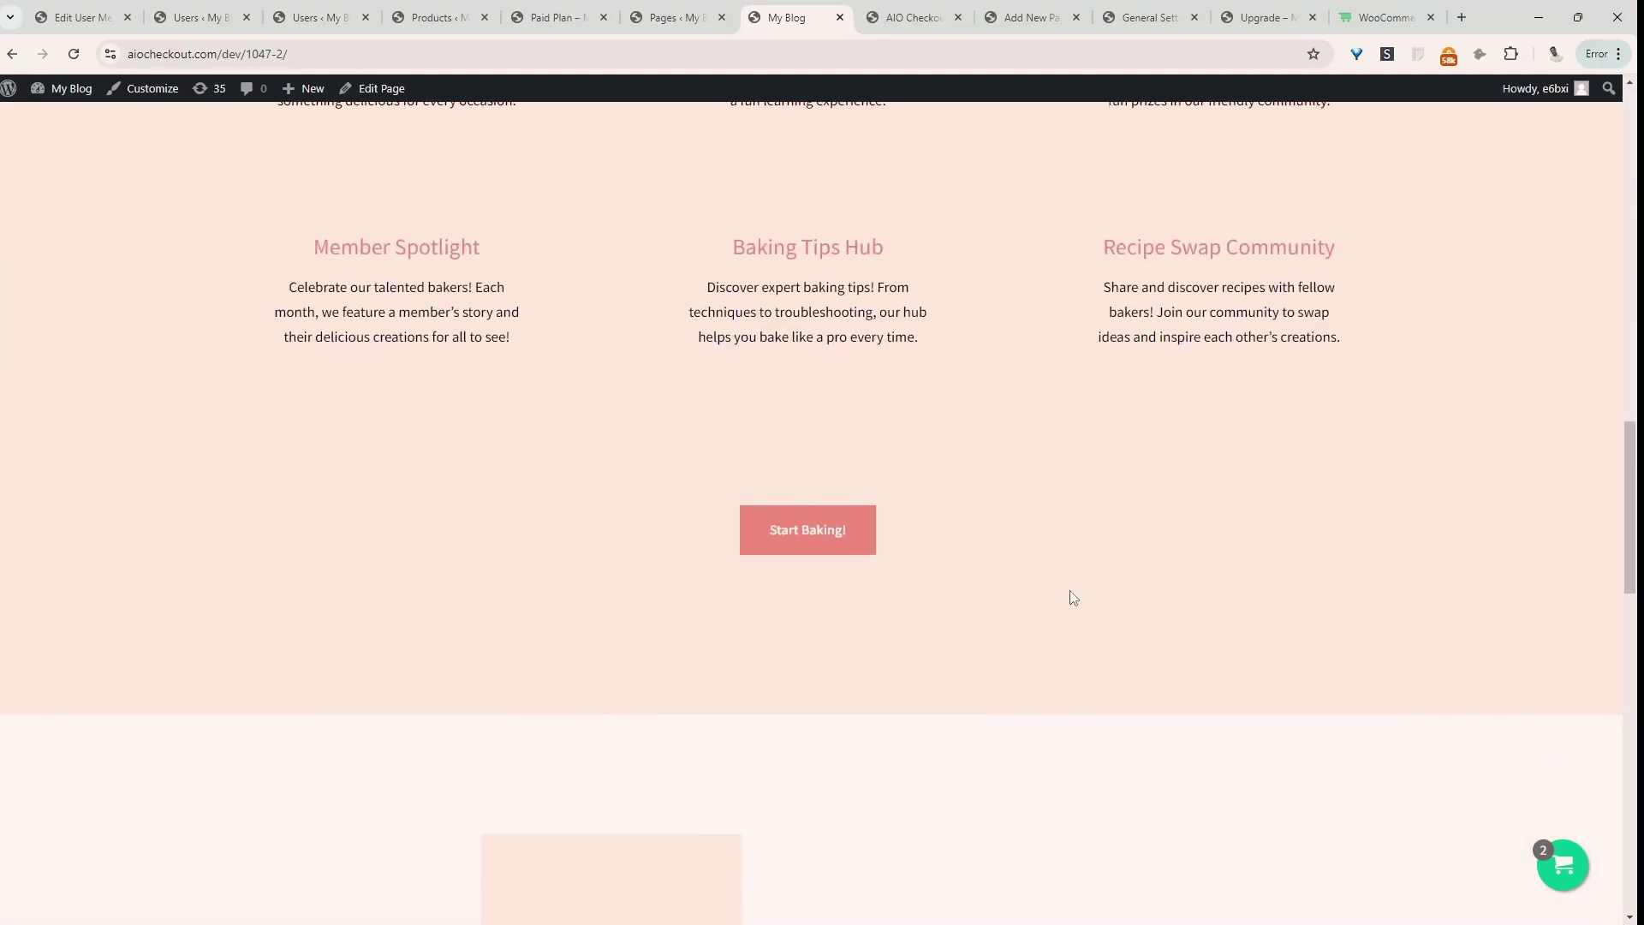
{"action": "scroll", "coordinate": [1070, 598], "scroll_direction": "down", "scroll_amount": 6}
{"action": "scroll", "coordinate": [1070, 595], "scroll_direction": "down", "scroll_amount": 10}
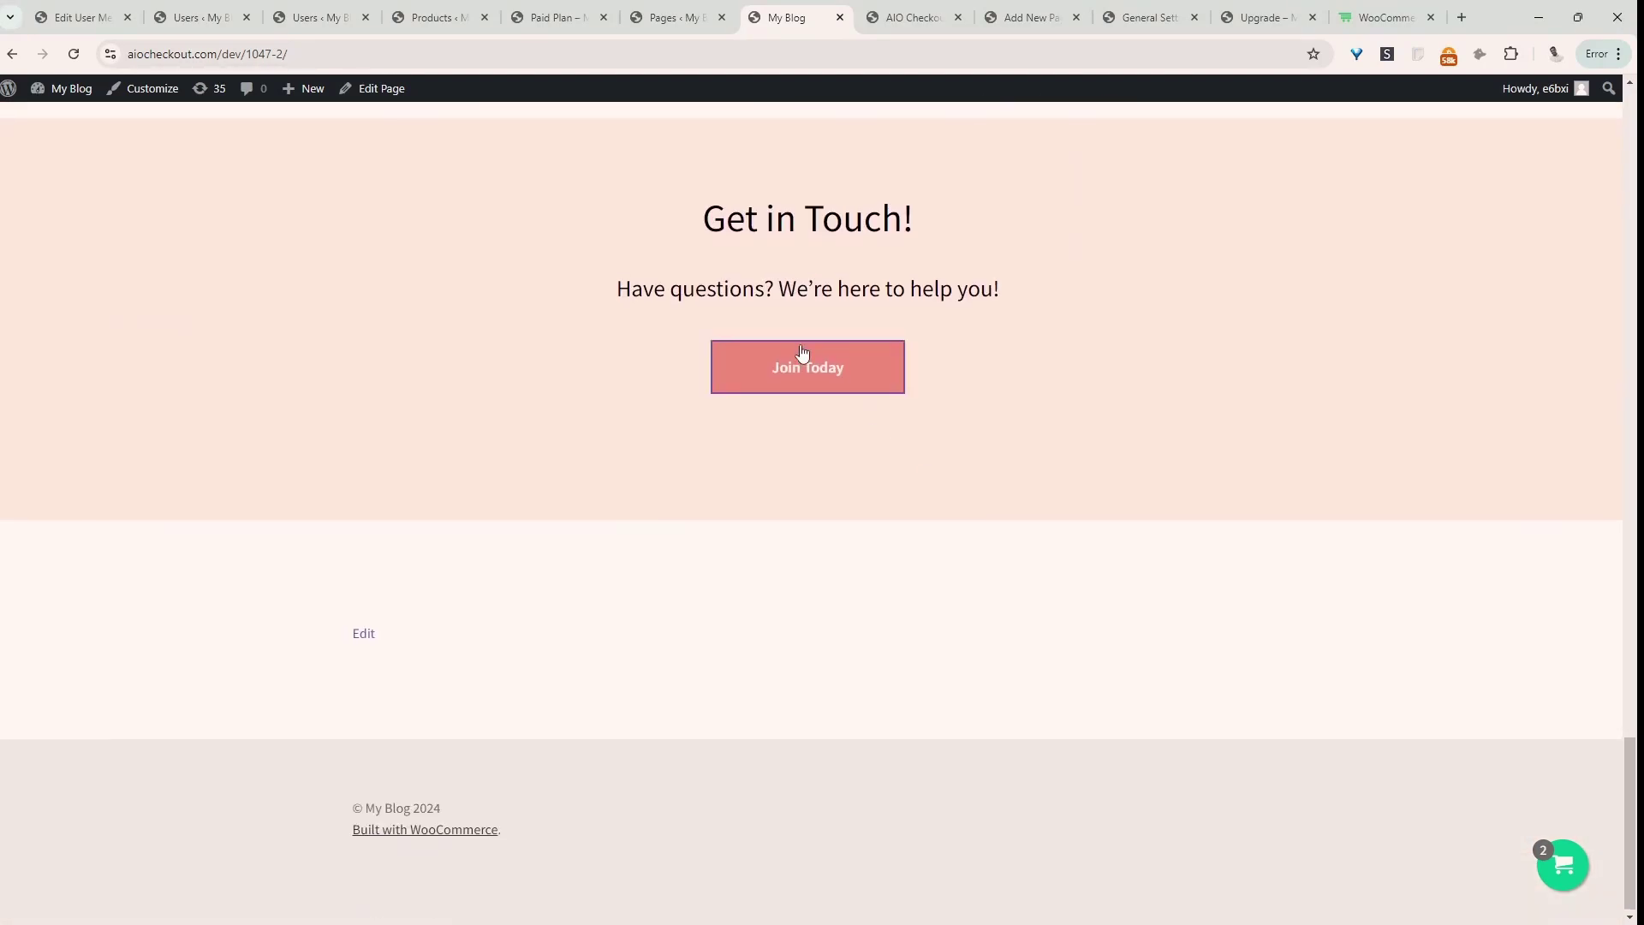
{"action": "left_click", "coordinate": [805, 366]}
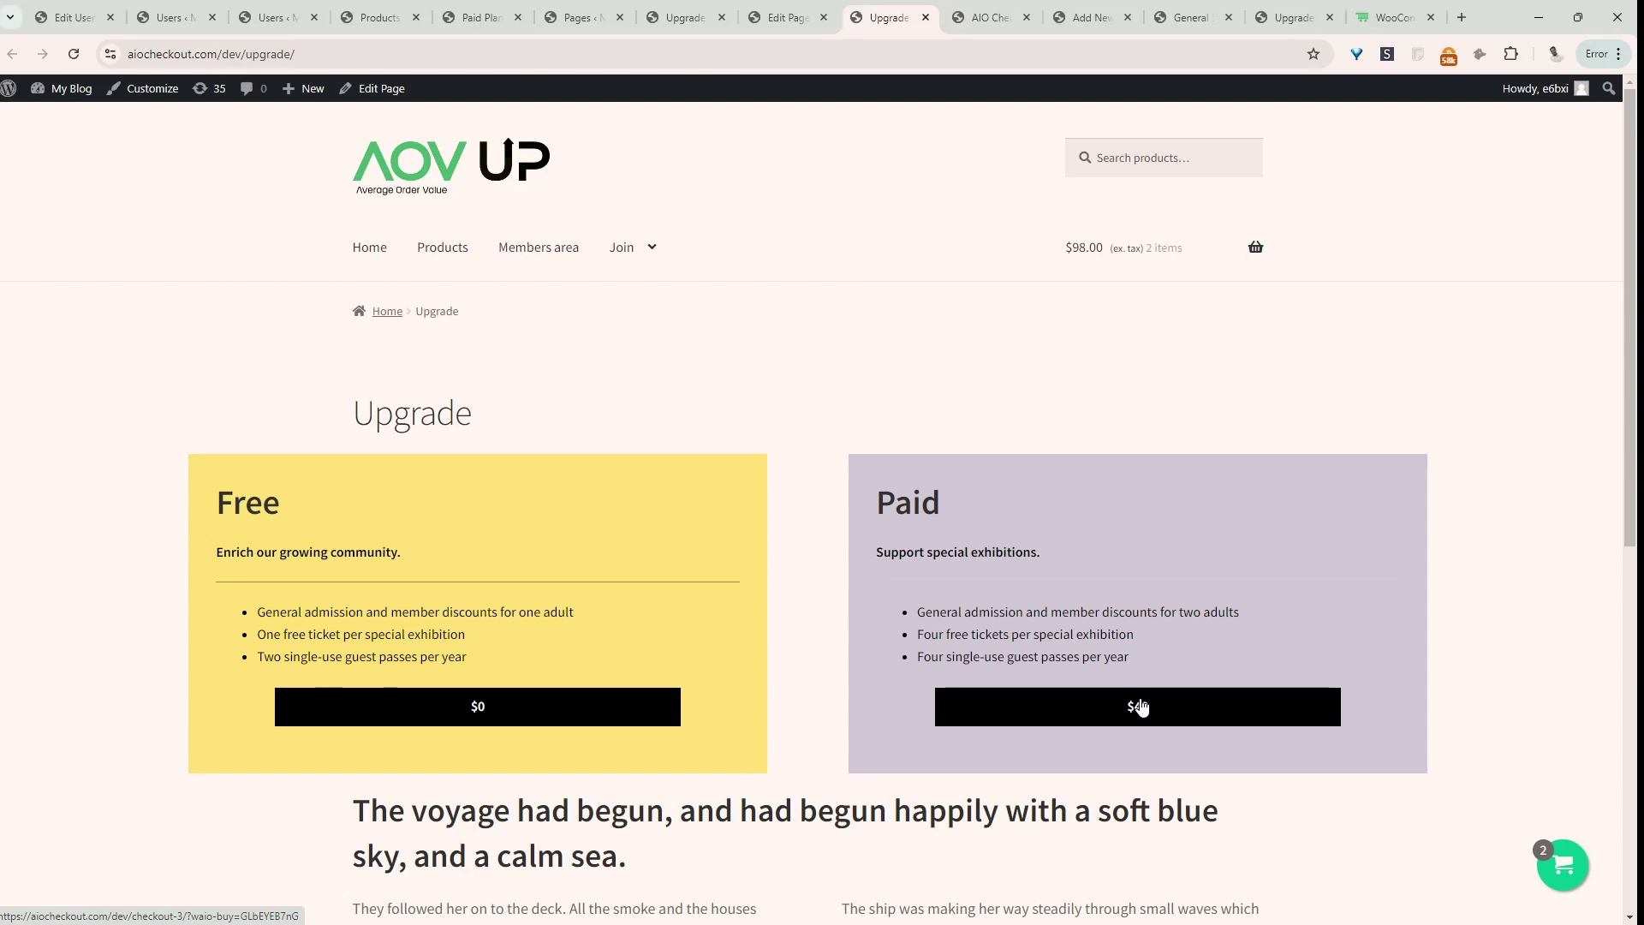
{"action": "scroll", "coordinate": [1112, 801], "scroll_direction": "down", "scroll_amount": 5}
{"action": "scroll", "coordinate": [1112, 801], "scroll_direction": "up", "scroll_amount": 5}
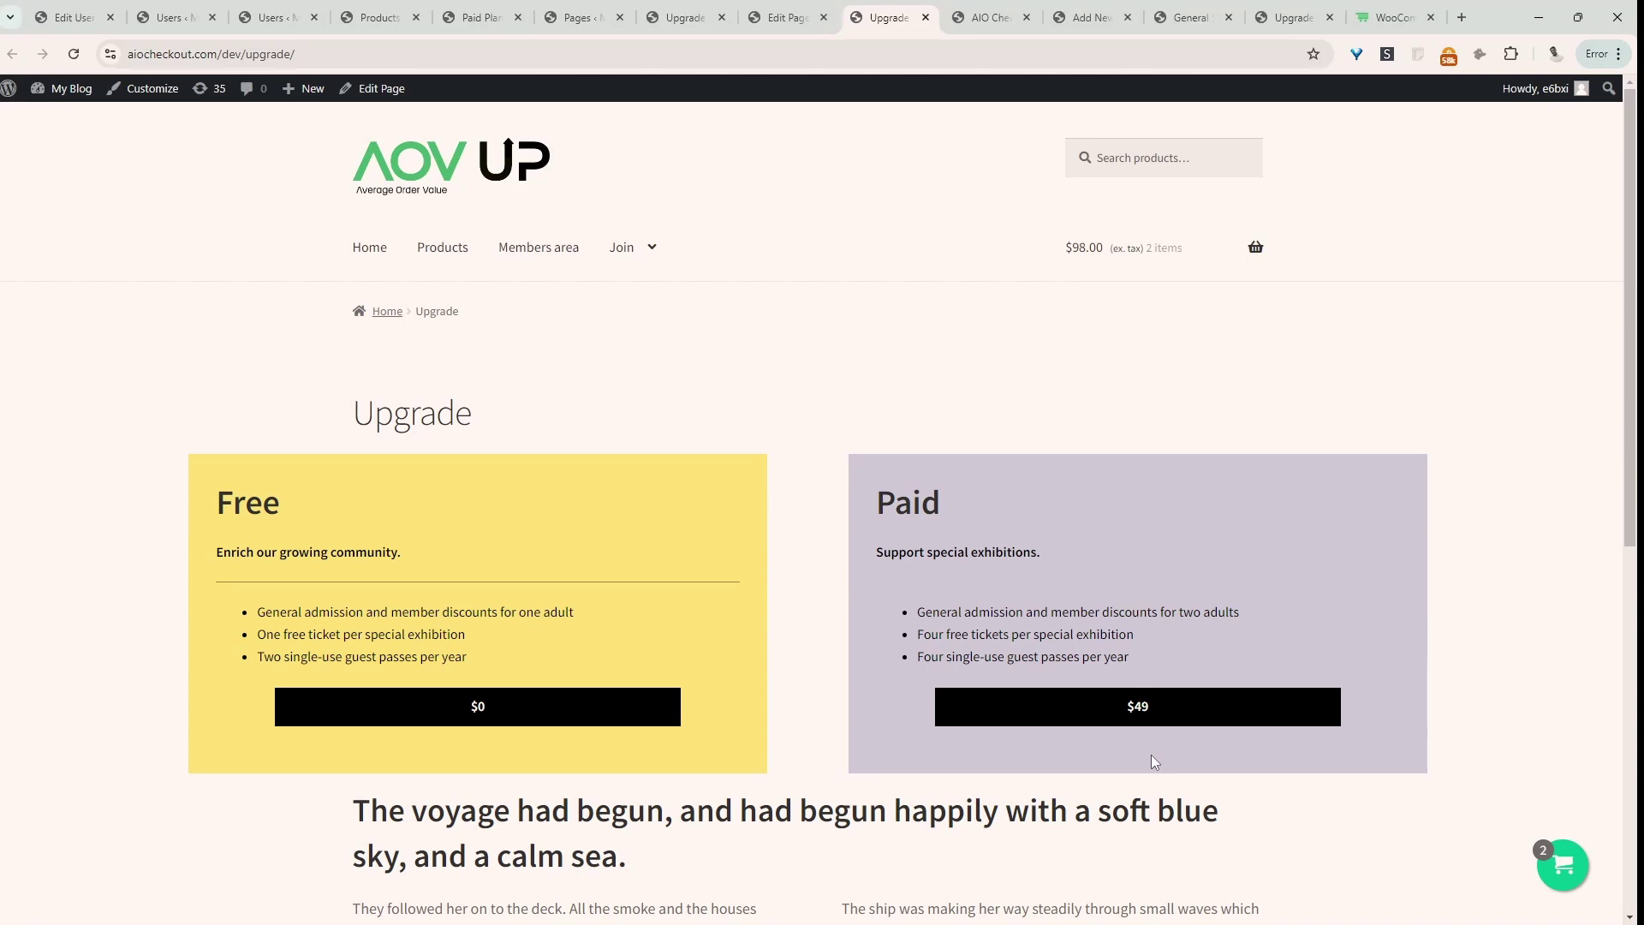
{"action": "left_click", "coordinate": [1391, 17]}
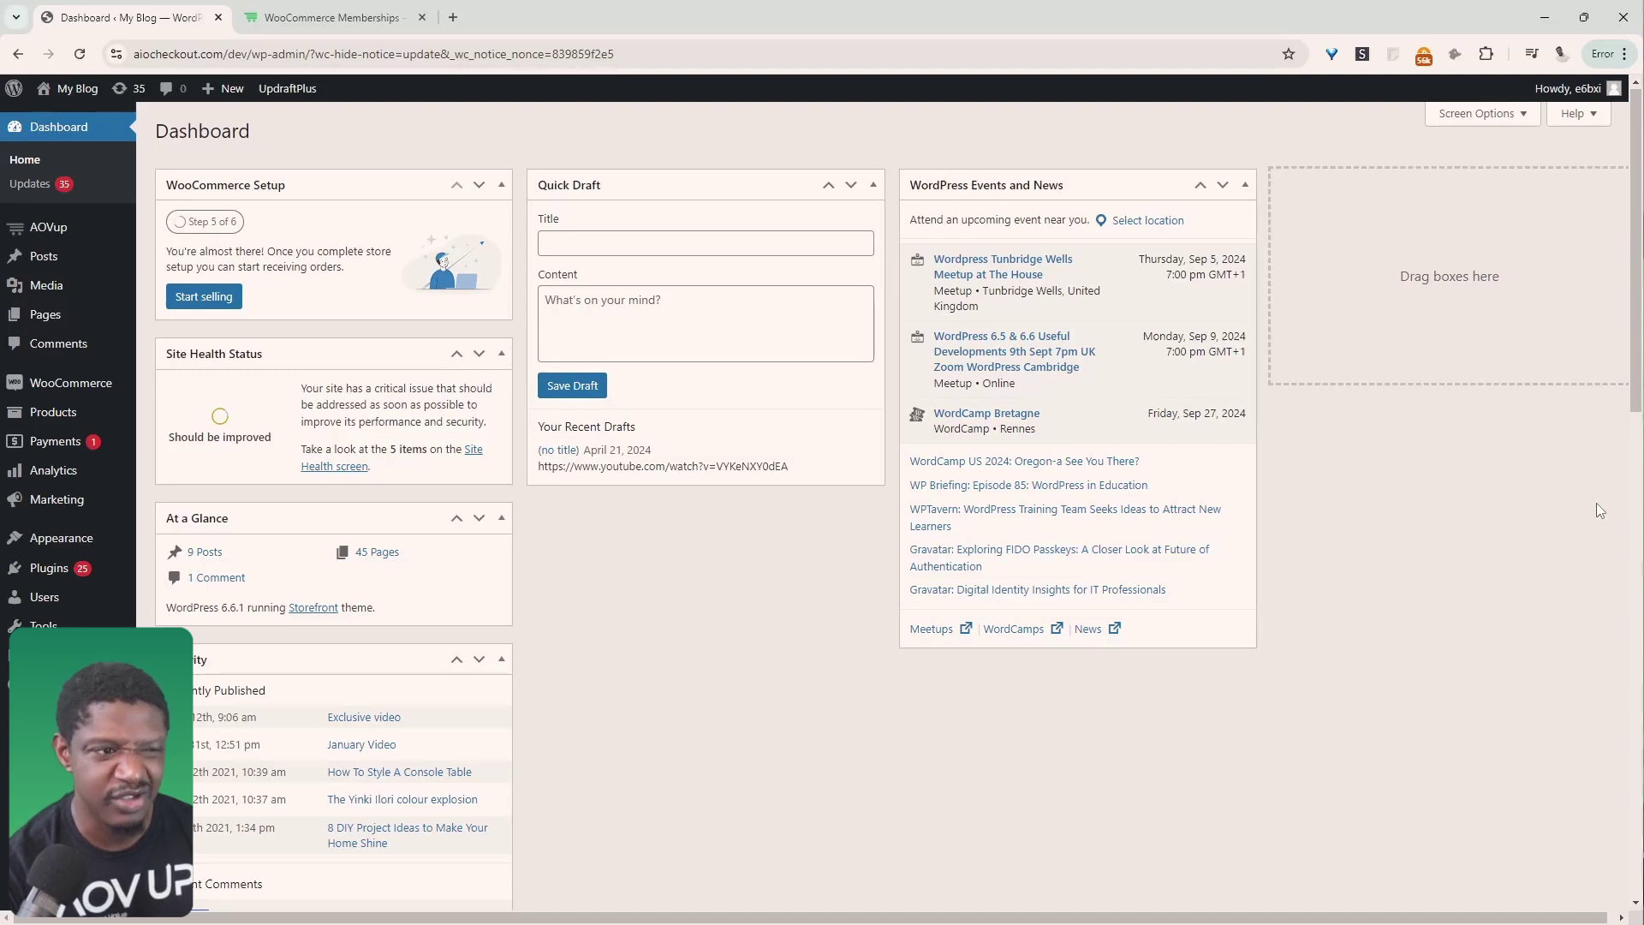
- Add a new membership plan in AOVup Memberships titled Free Tier
{"action": "mouse_move", "coordinate": [73, 236]}
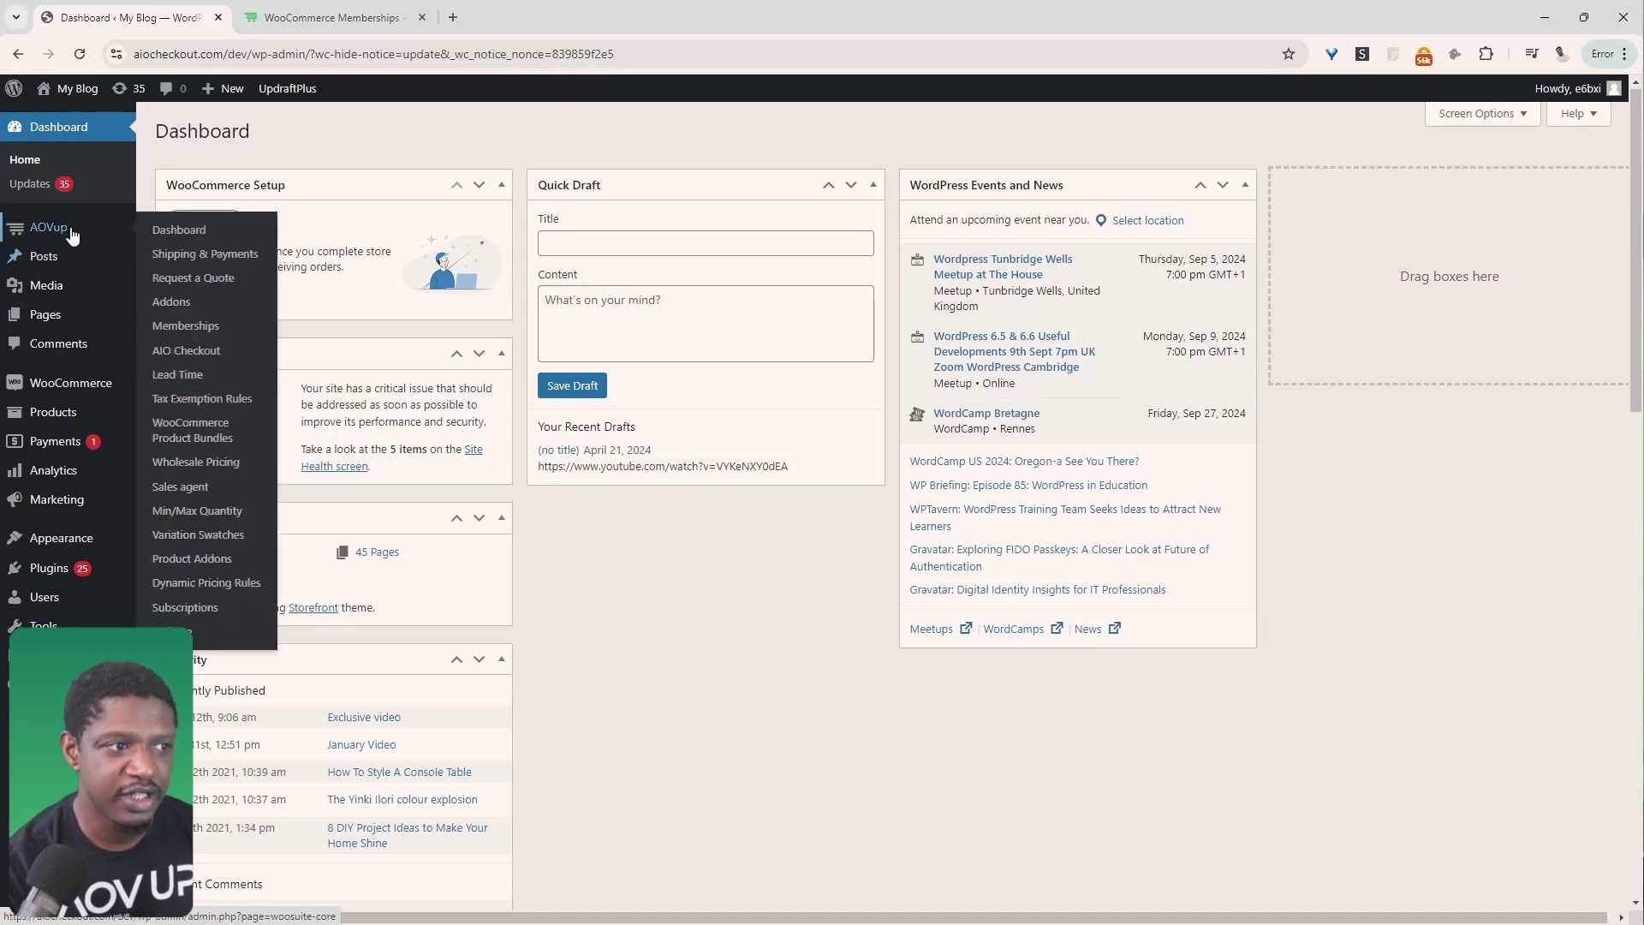
{"action": "left_click", "coordinate": [203, 332]}
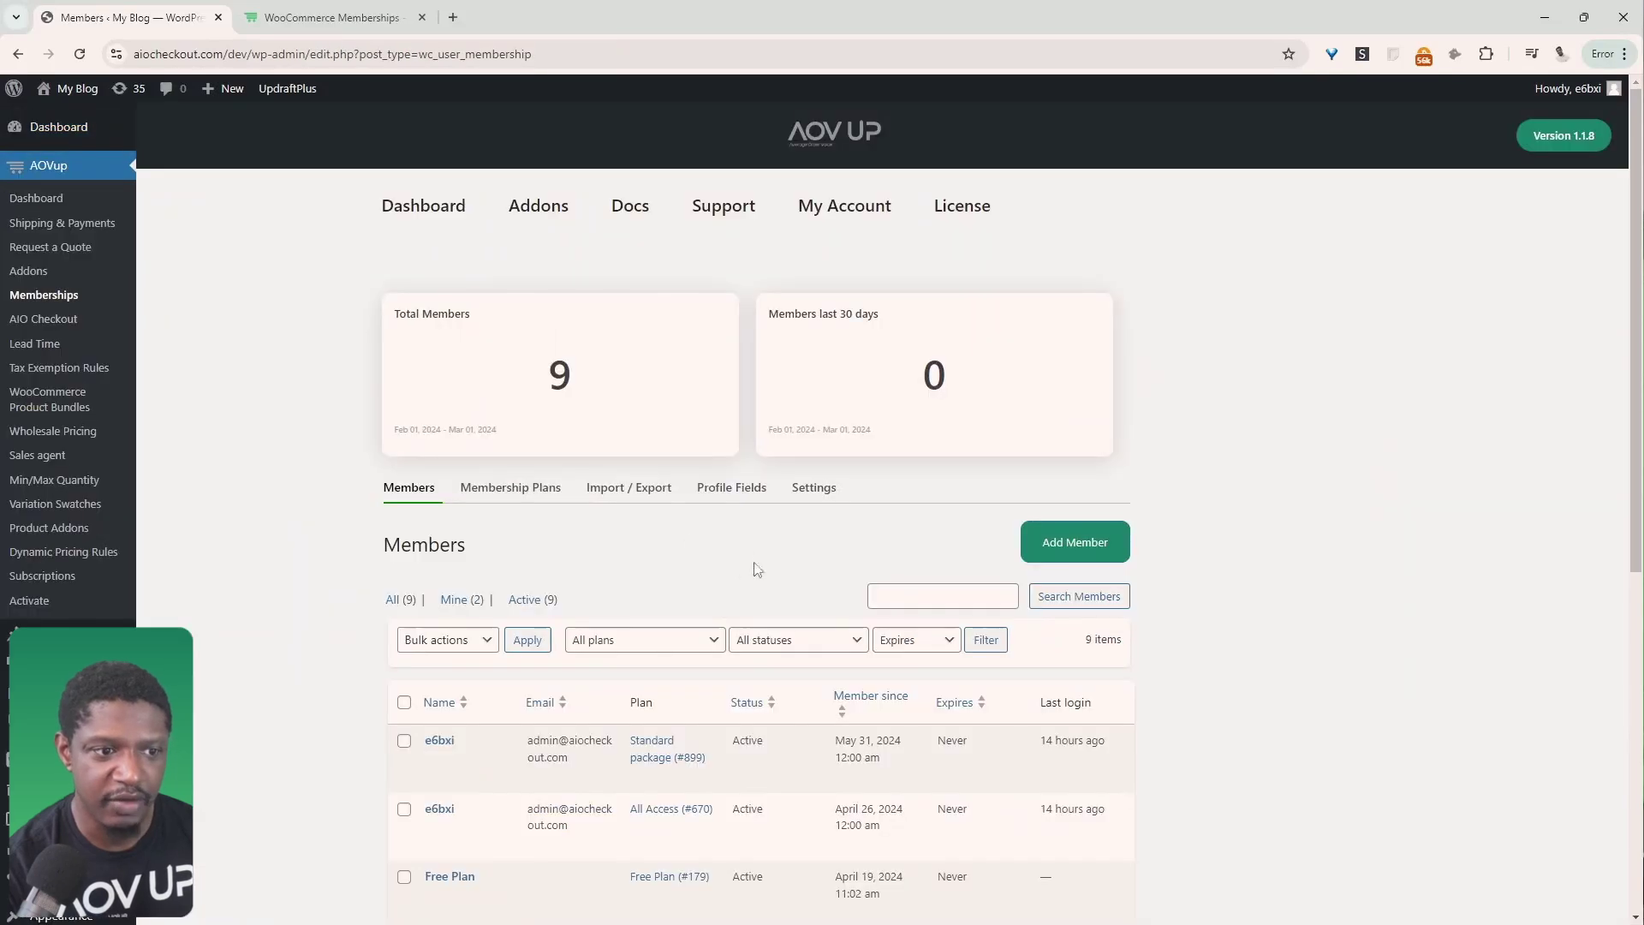
{"action": "left_click", "coordinate": [503, 491]}
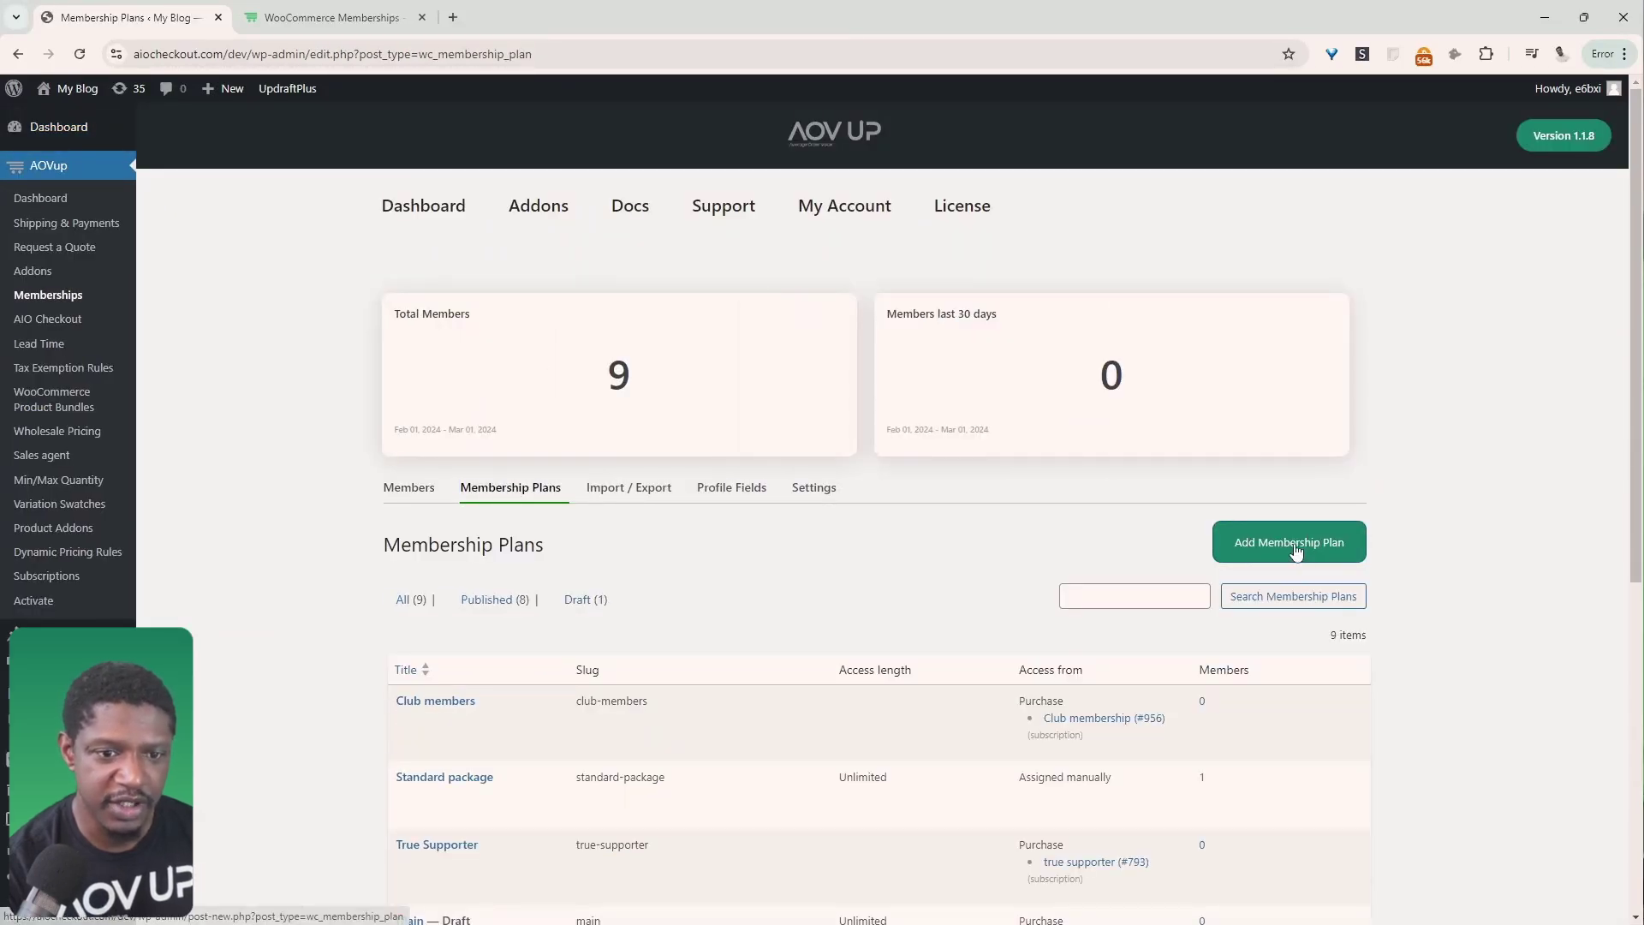
{"action": "left_click", "coordinate": [1296, 550]}
{"action": "type", "text": "F"}
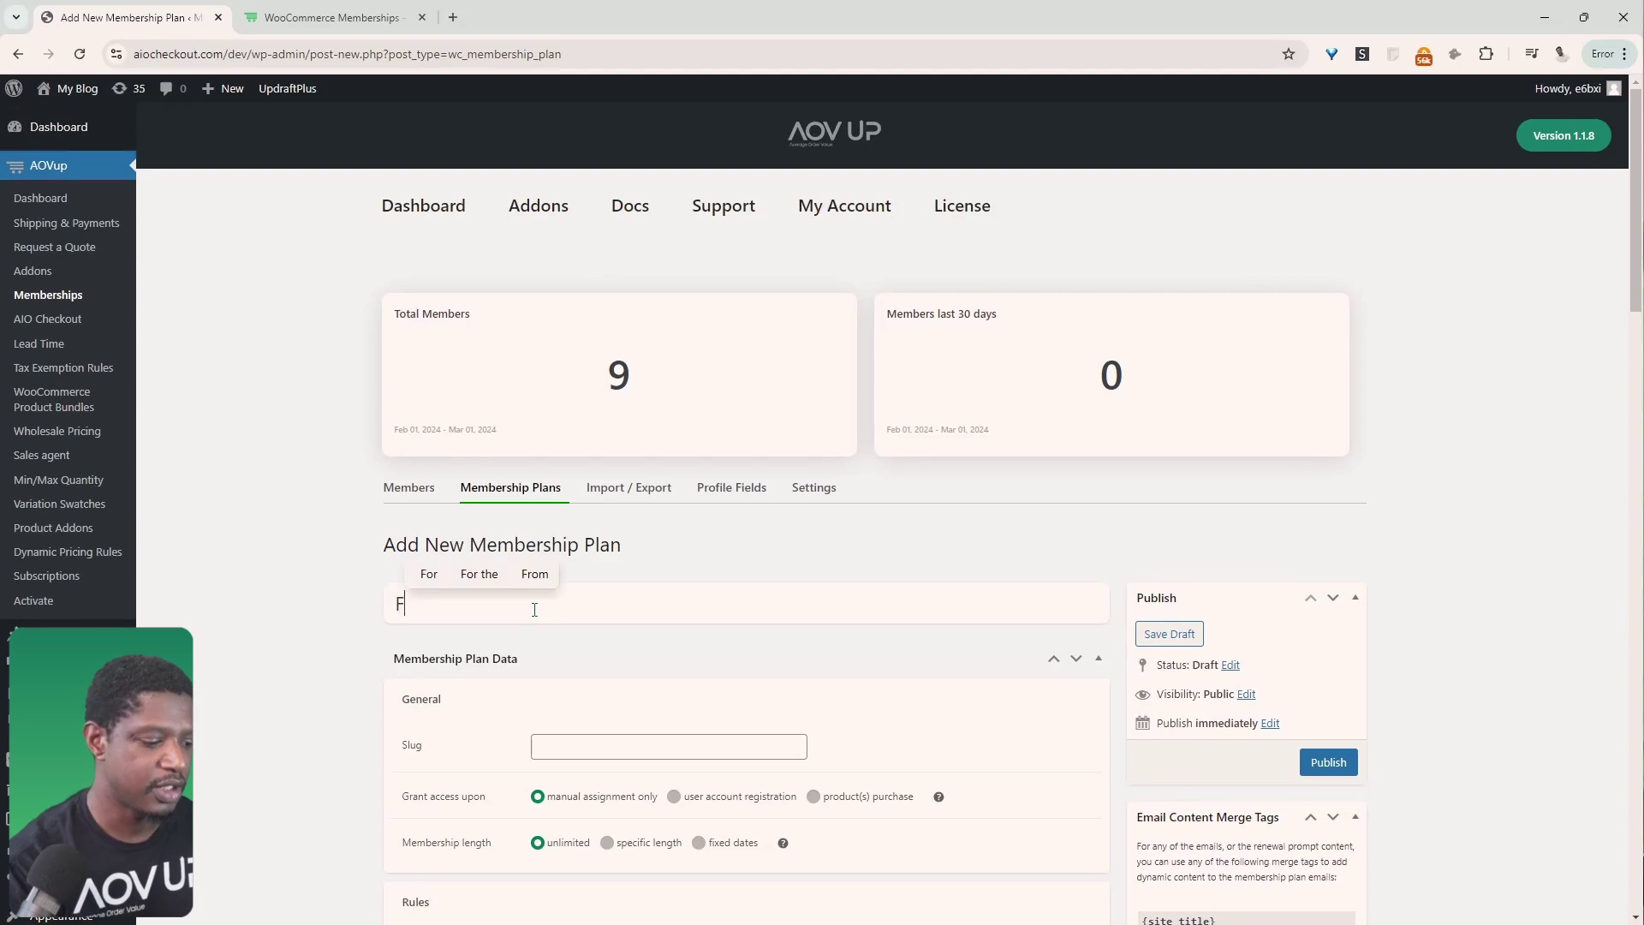
{"action": "type", "text": "ree Tier"}
{"action": "scroll", "coordinate": [462, 591], "scroll_direction": "down", "scroll_amount": 2}
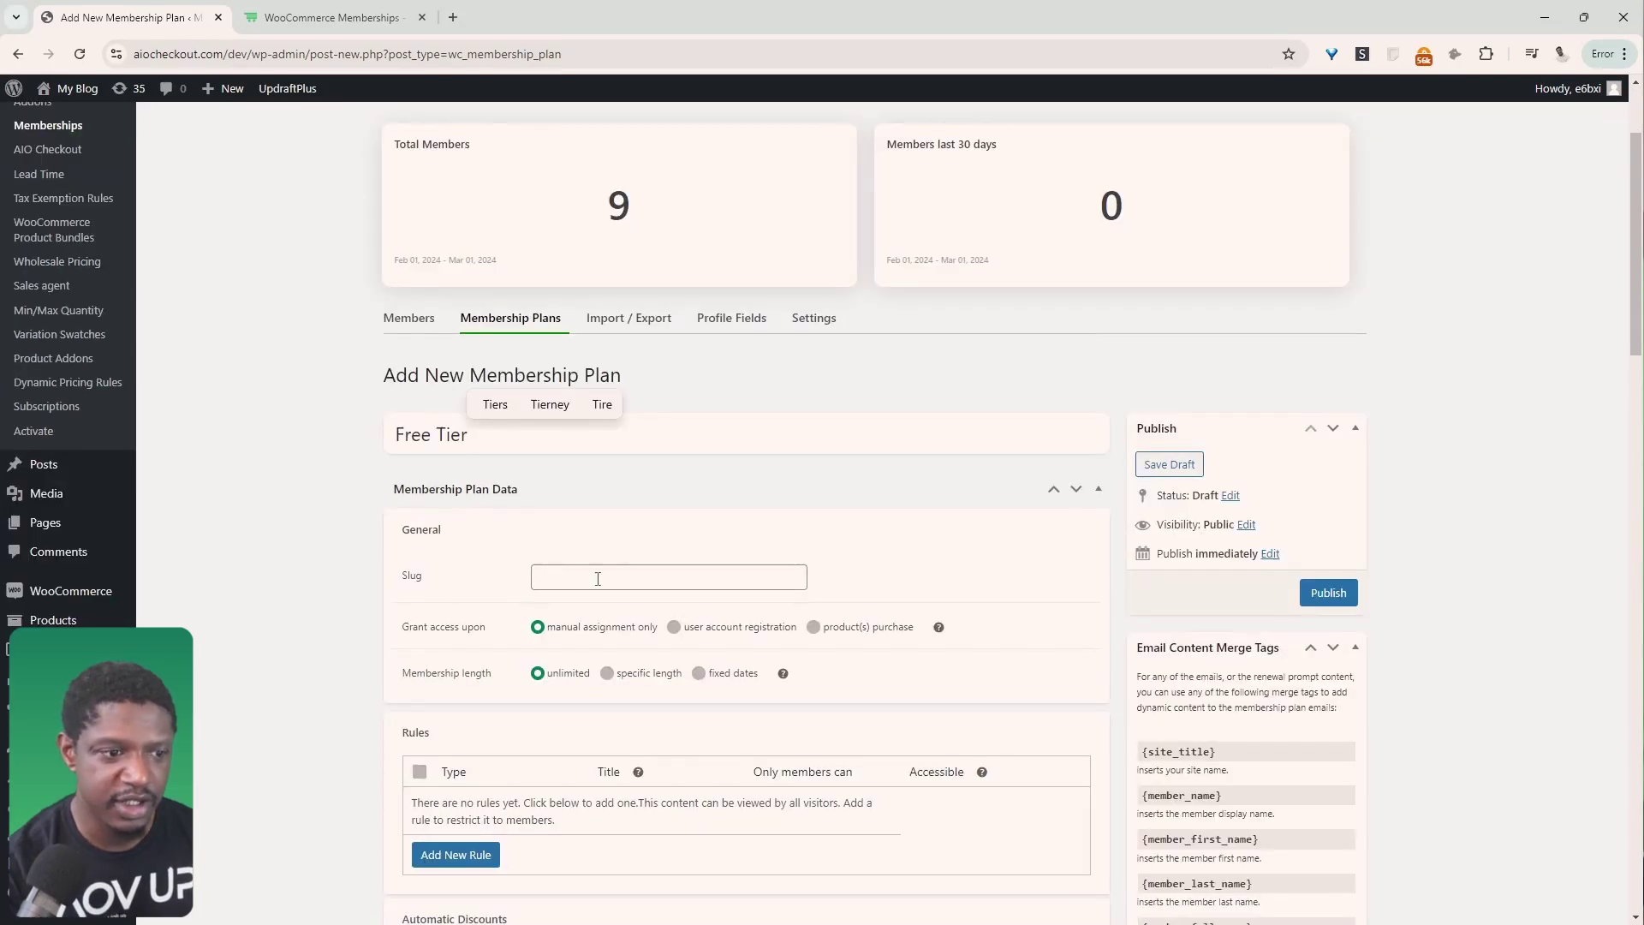
- Set the Free Tier plan to grant access upon user account registration and review its remaining settings
{"action": "left_click", "coordinate": [734, 632]}
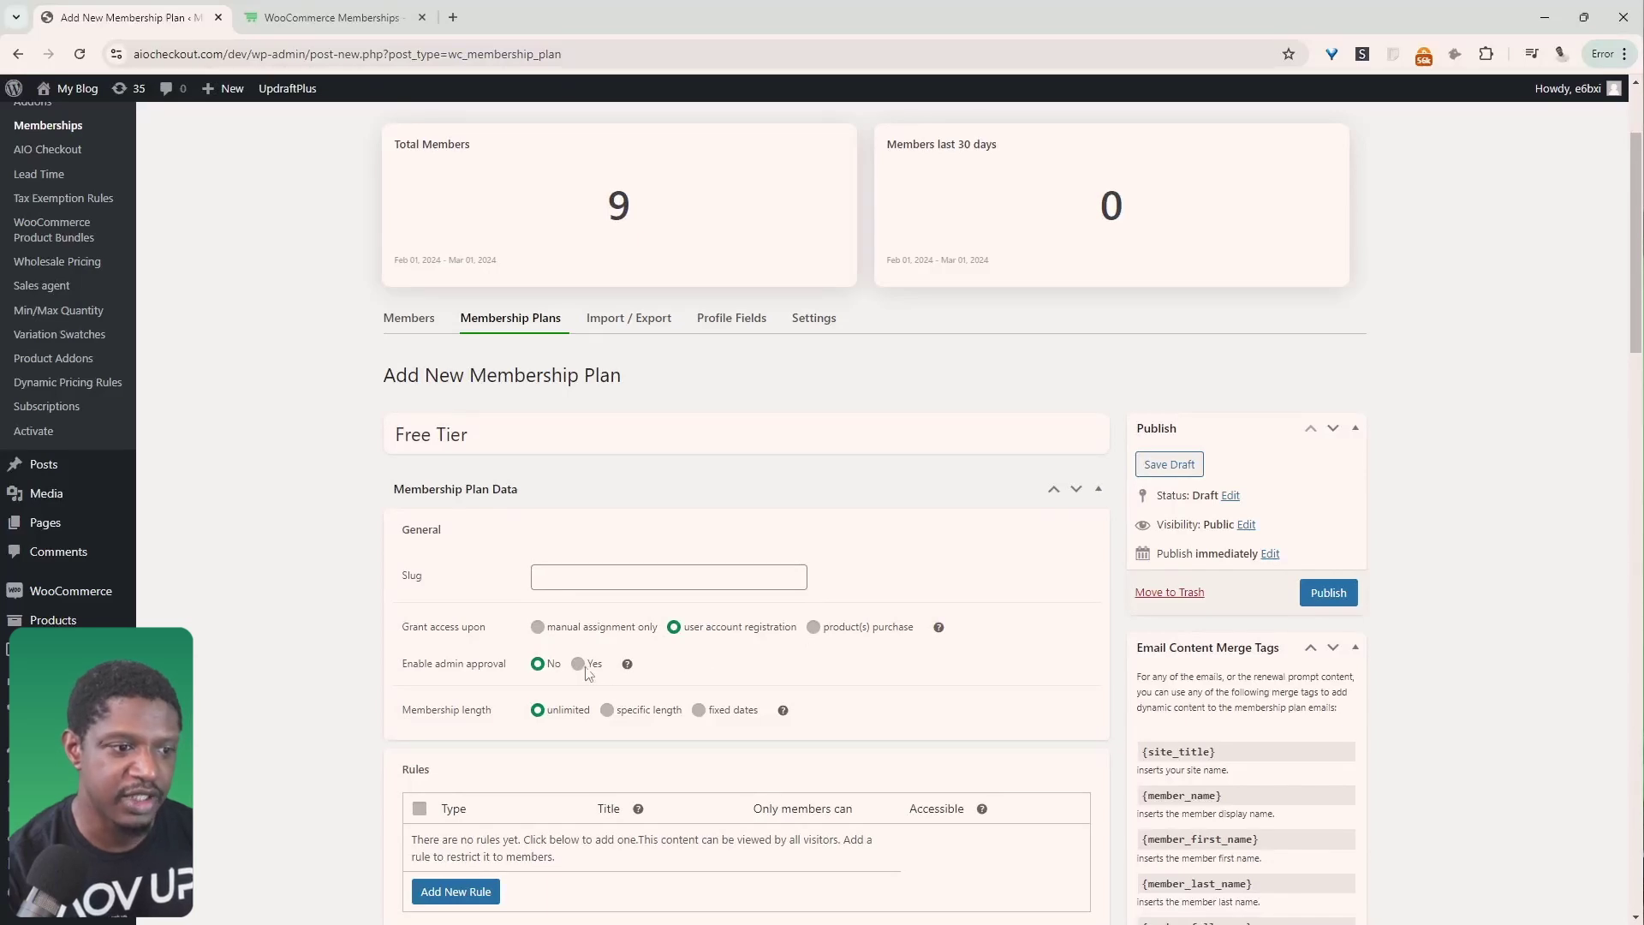
{"action": "scroll", "coordinate": [709, 774], "scroll_direction": "down", "scroll_amount": 2}
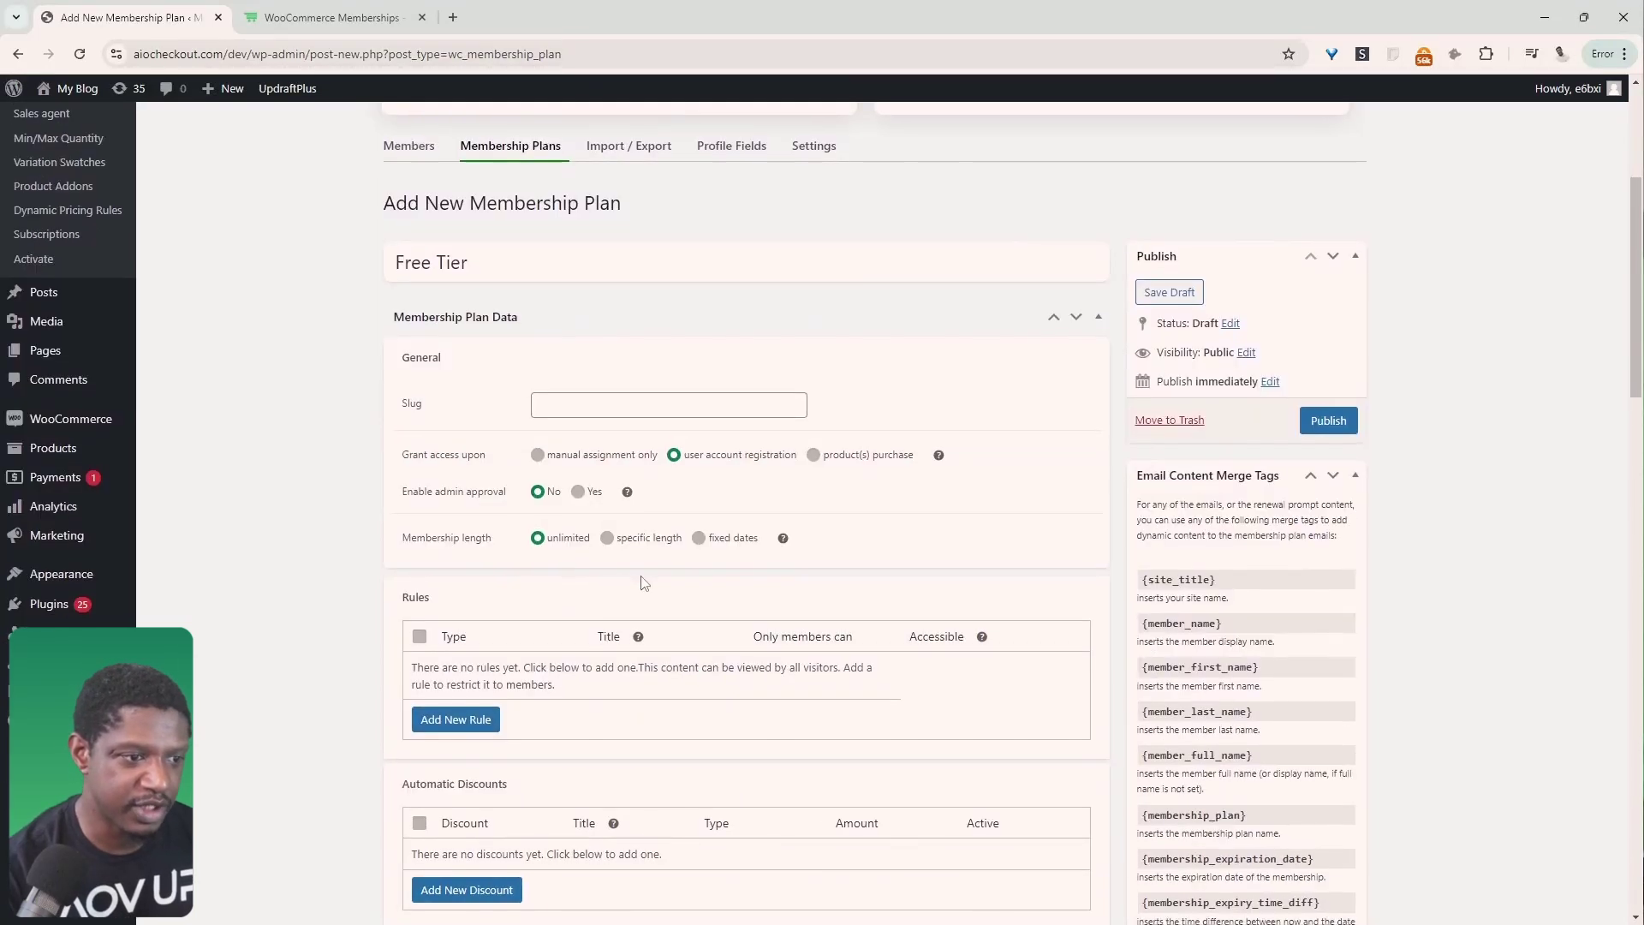
{"action": "scroll", "coordinate": [522, 631], "scroll_direction": "down", "scroll_amount": 1}
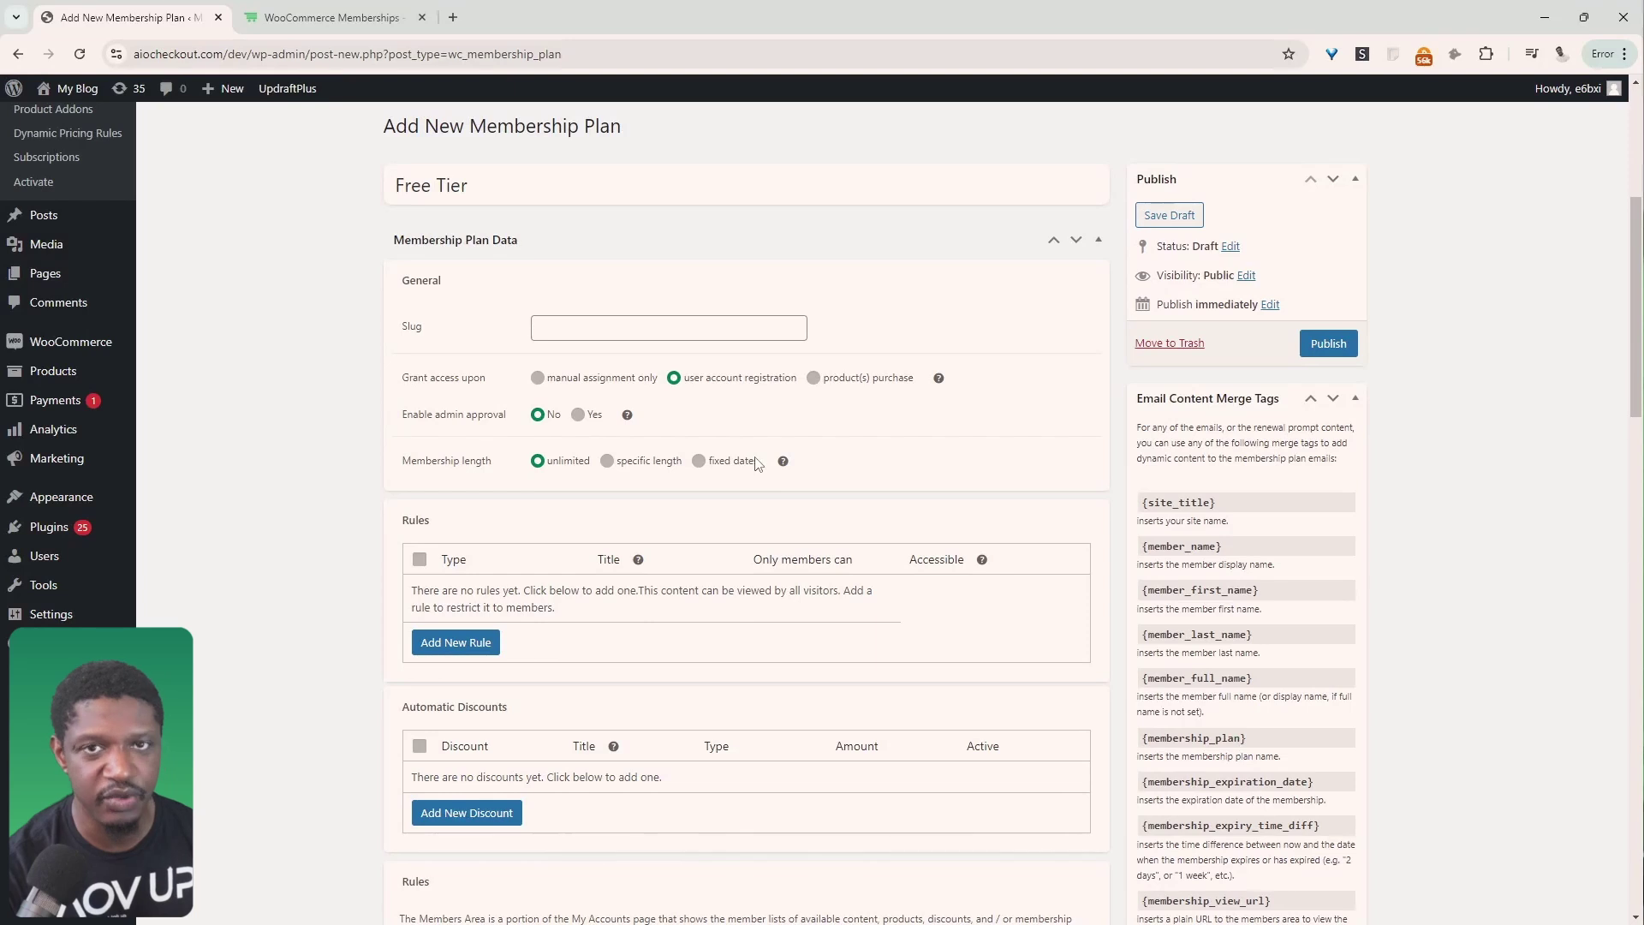
{"action": "scroll", "coordinate": [757, 463], "scroll_direction": "down", "scroll_amount": 2}
{"action": "scroll", "coordinate": [866, 631], "scroll_direction": "up", "scroll_amount": 2}
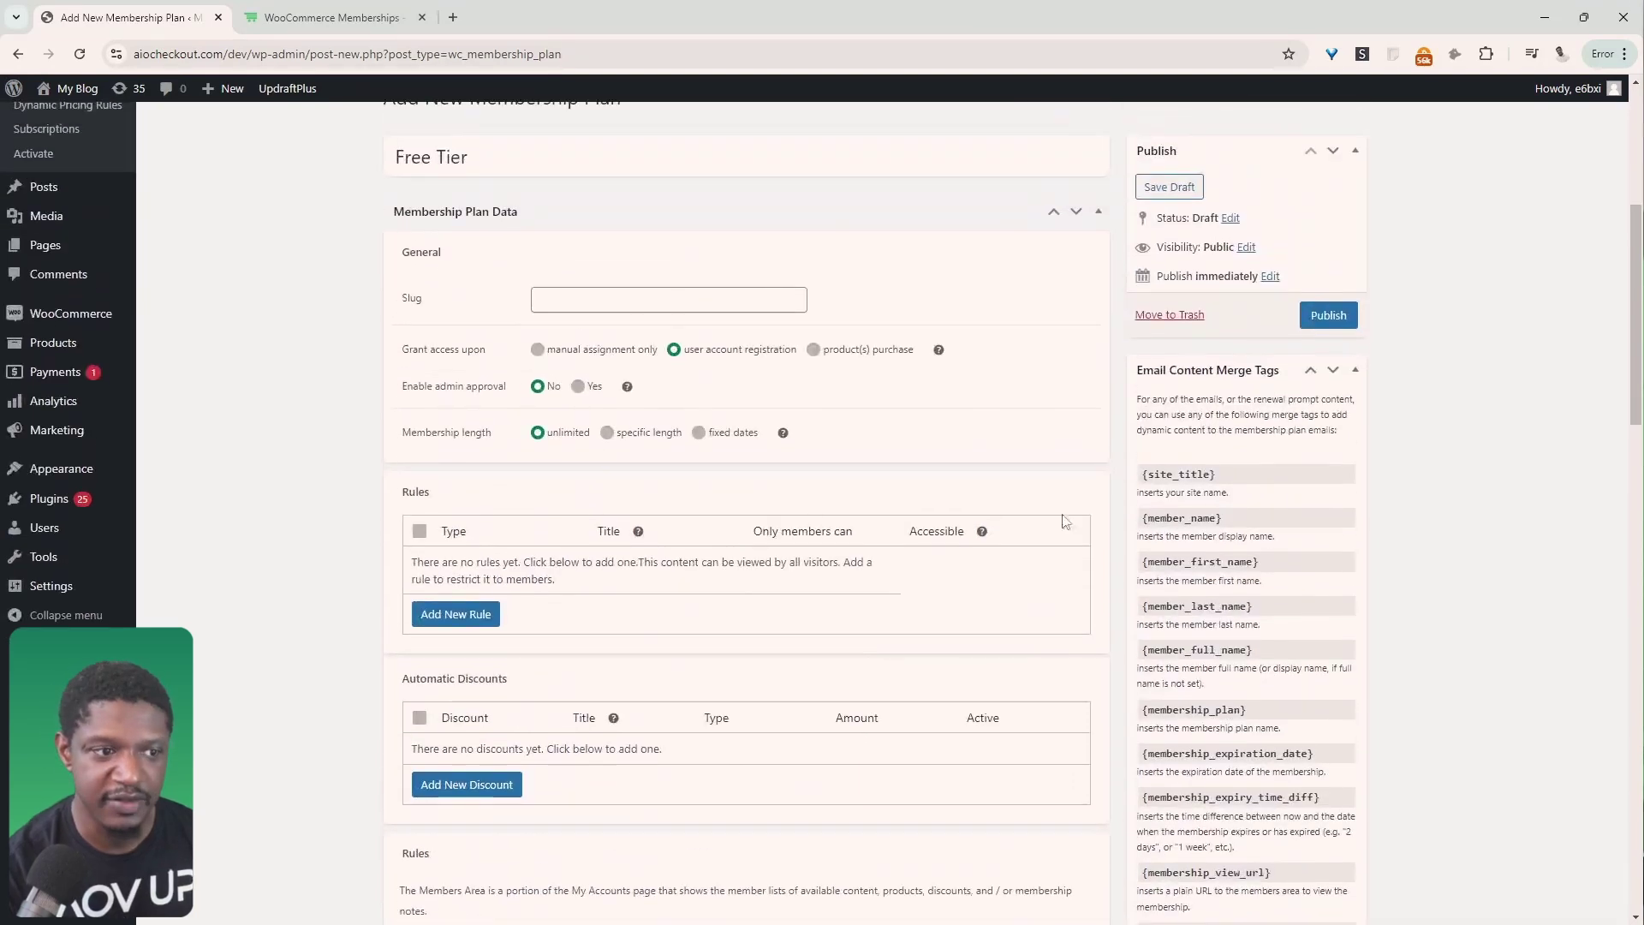
- Add another membership plan titled Paid Plan and grant its access upon product(s) purchase
{"action": "key", "text": "alt+Left"}
{"action": "left_click", "coordinate": [1276, 548]}
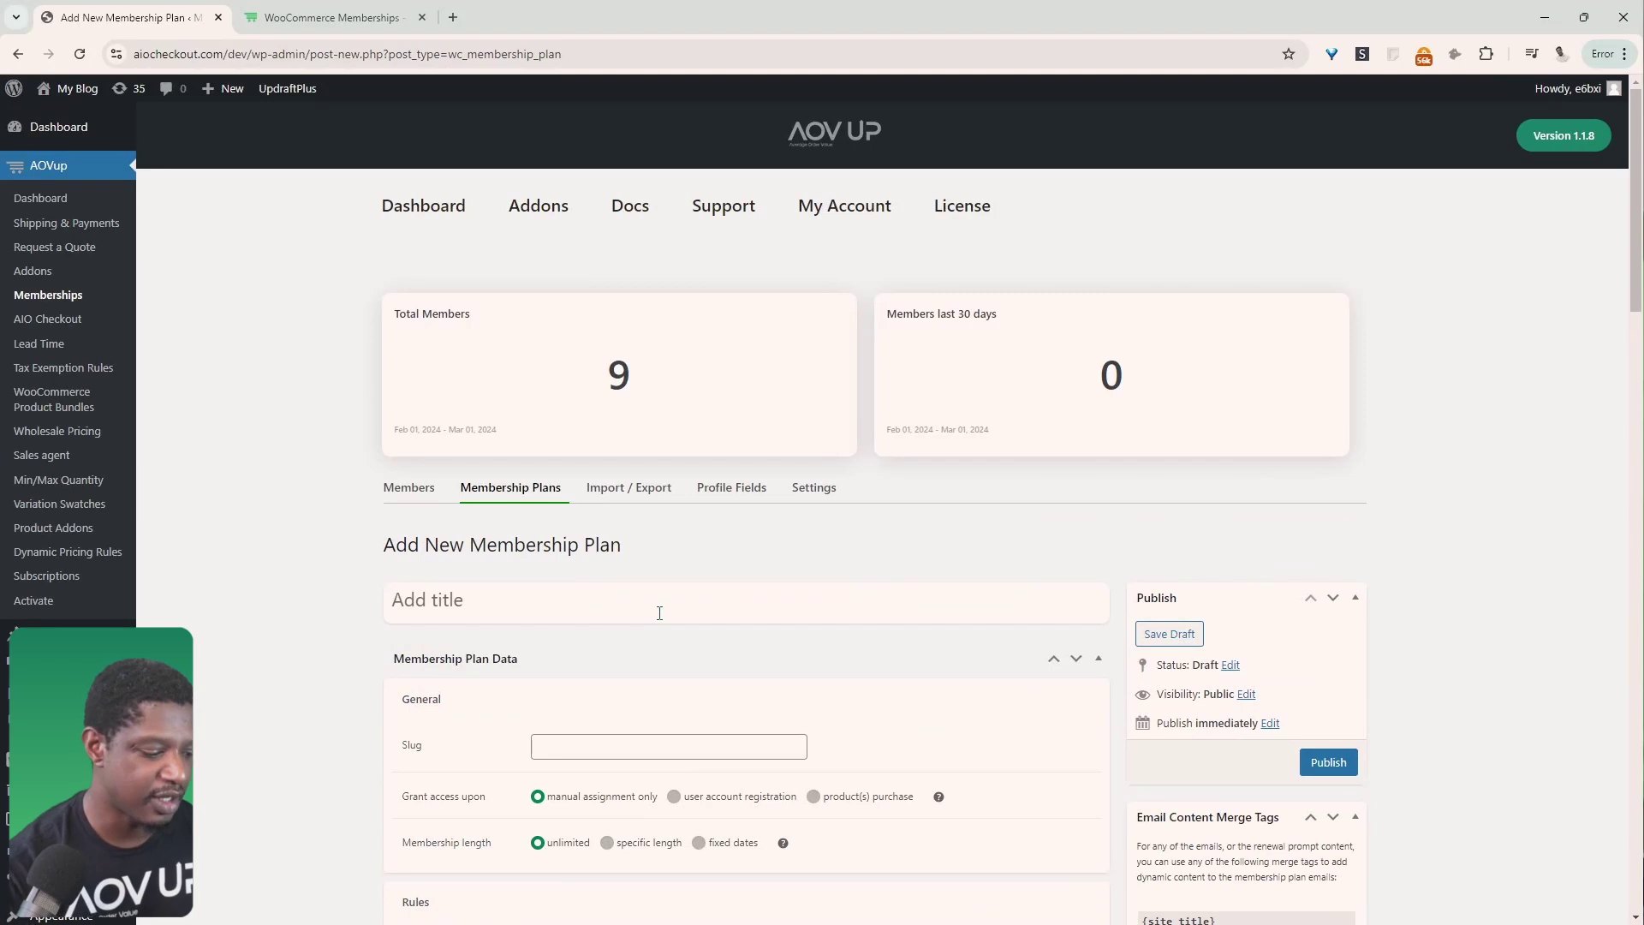
{"action": "type", "text": "Paid Plan"}
{"action": "scroll", "coordinate": [659, 613], "scroll_direction": "down", "scroll_amount": 2}
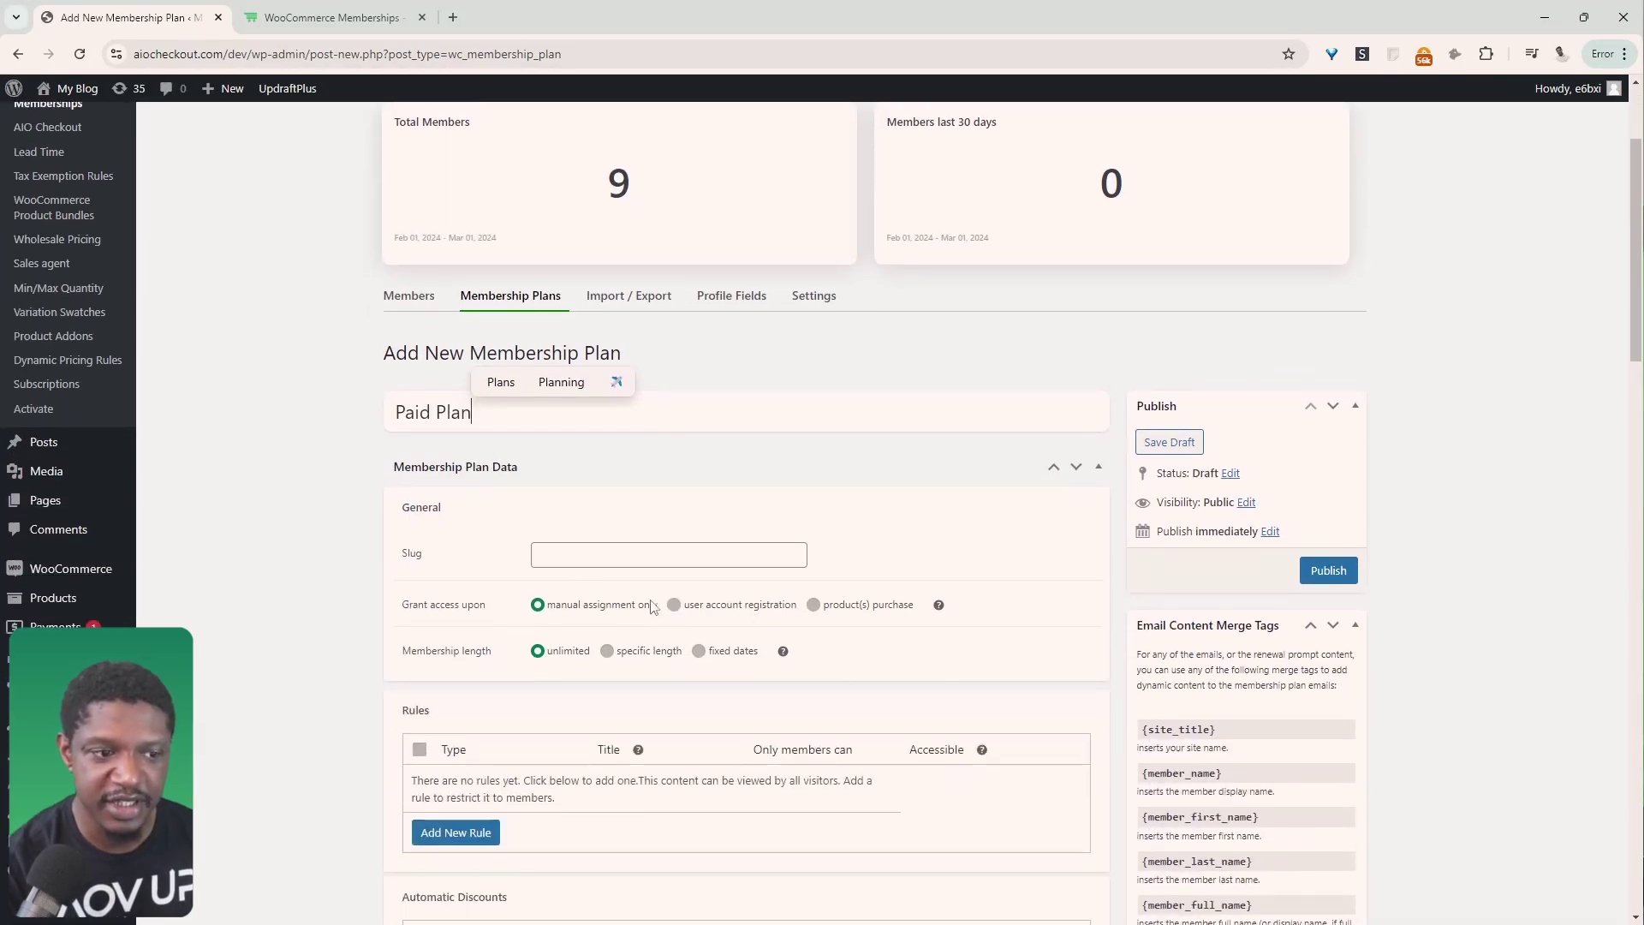
{"action": "left_click", "coordinate": [852, 609]}
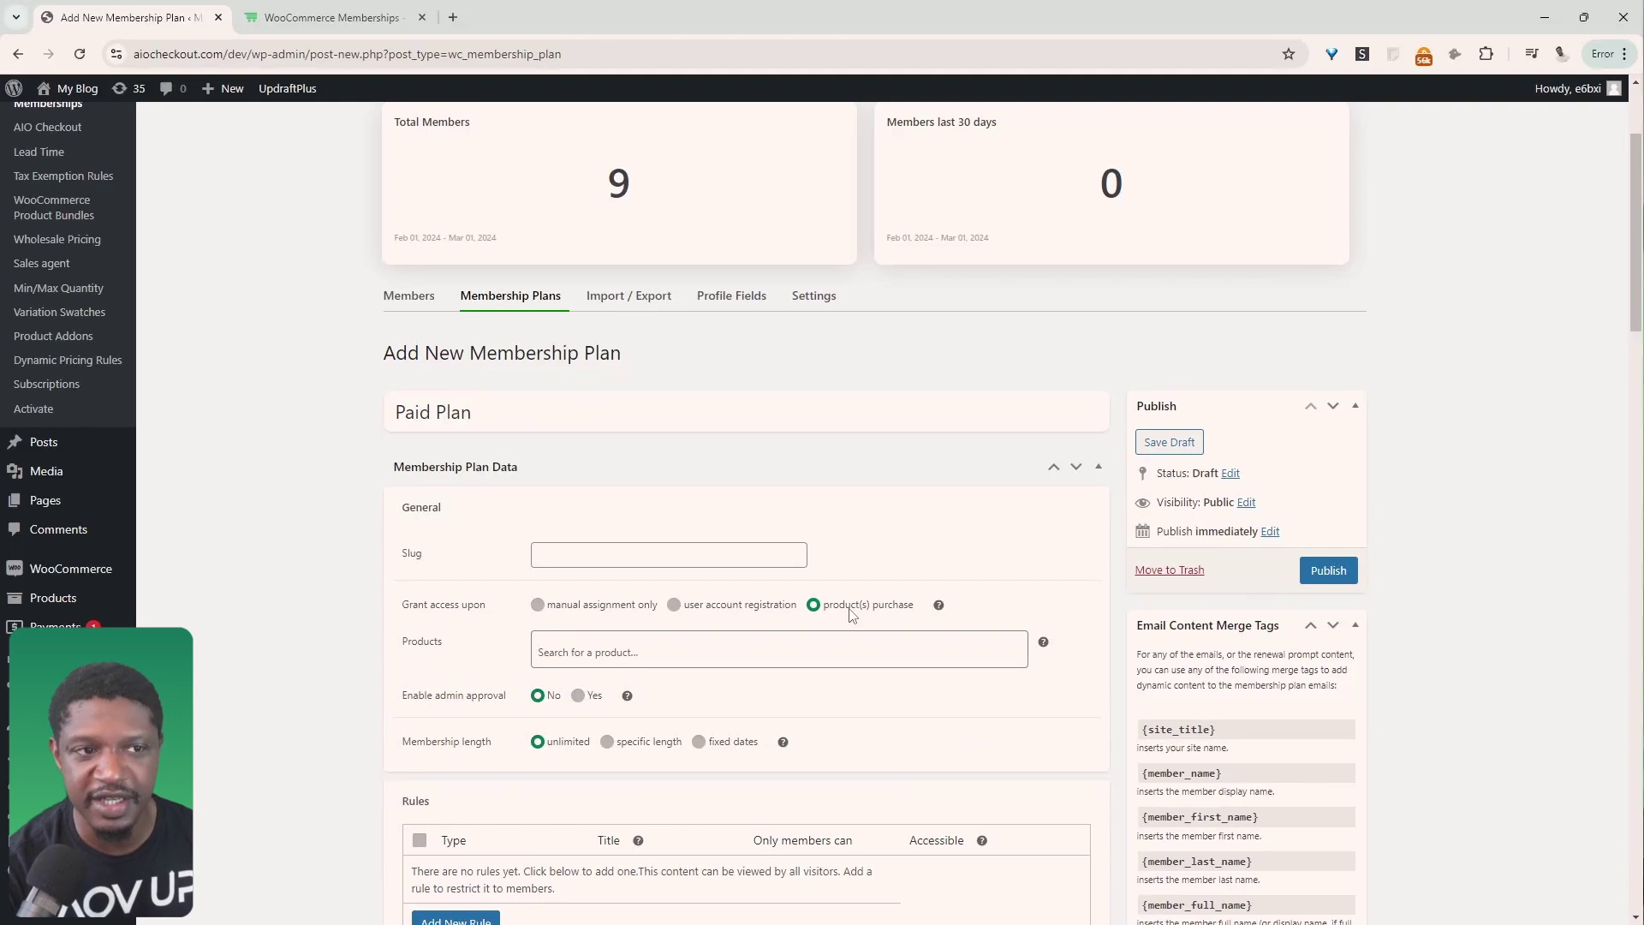
- Start a new WooCommerce product in a separate browser tab and name it Paid Plan
{"action": "scroll", "coordinate": [506, 524], "scroll_direction": "up", "scroll_amount": 2}
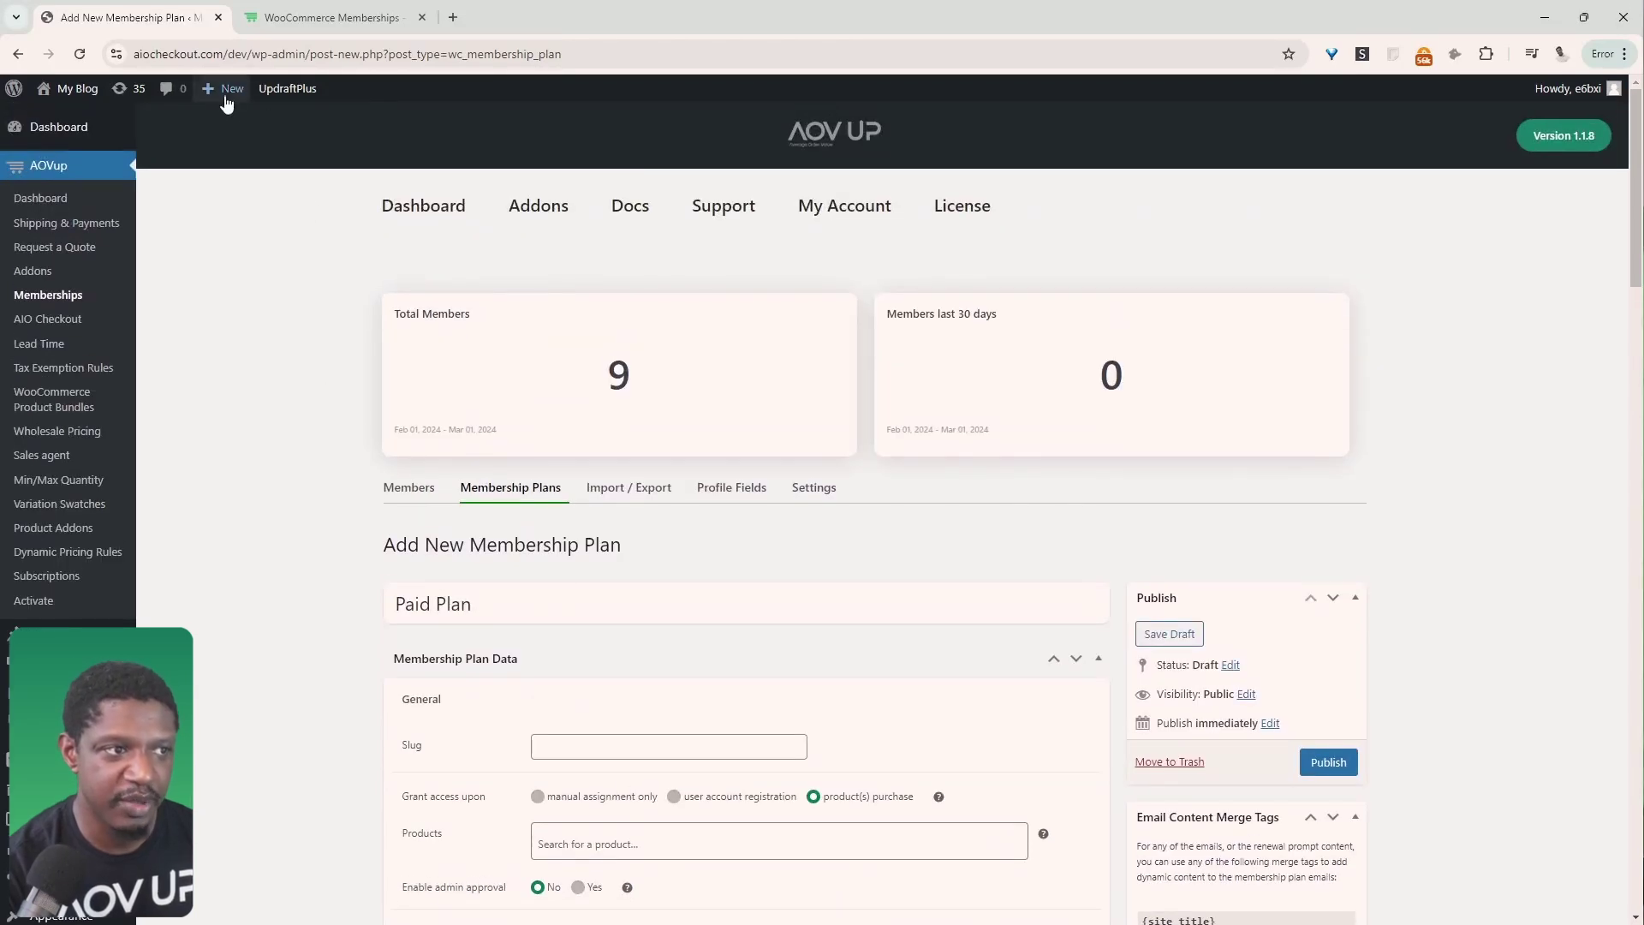
{"action": "mouse_move", "coordinate": [227, 101]}
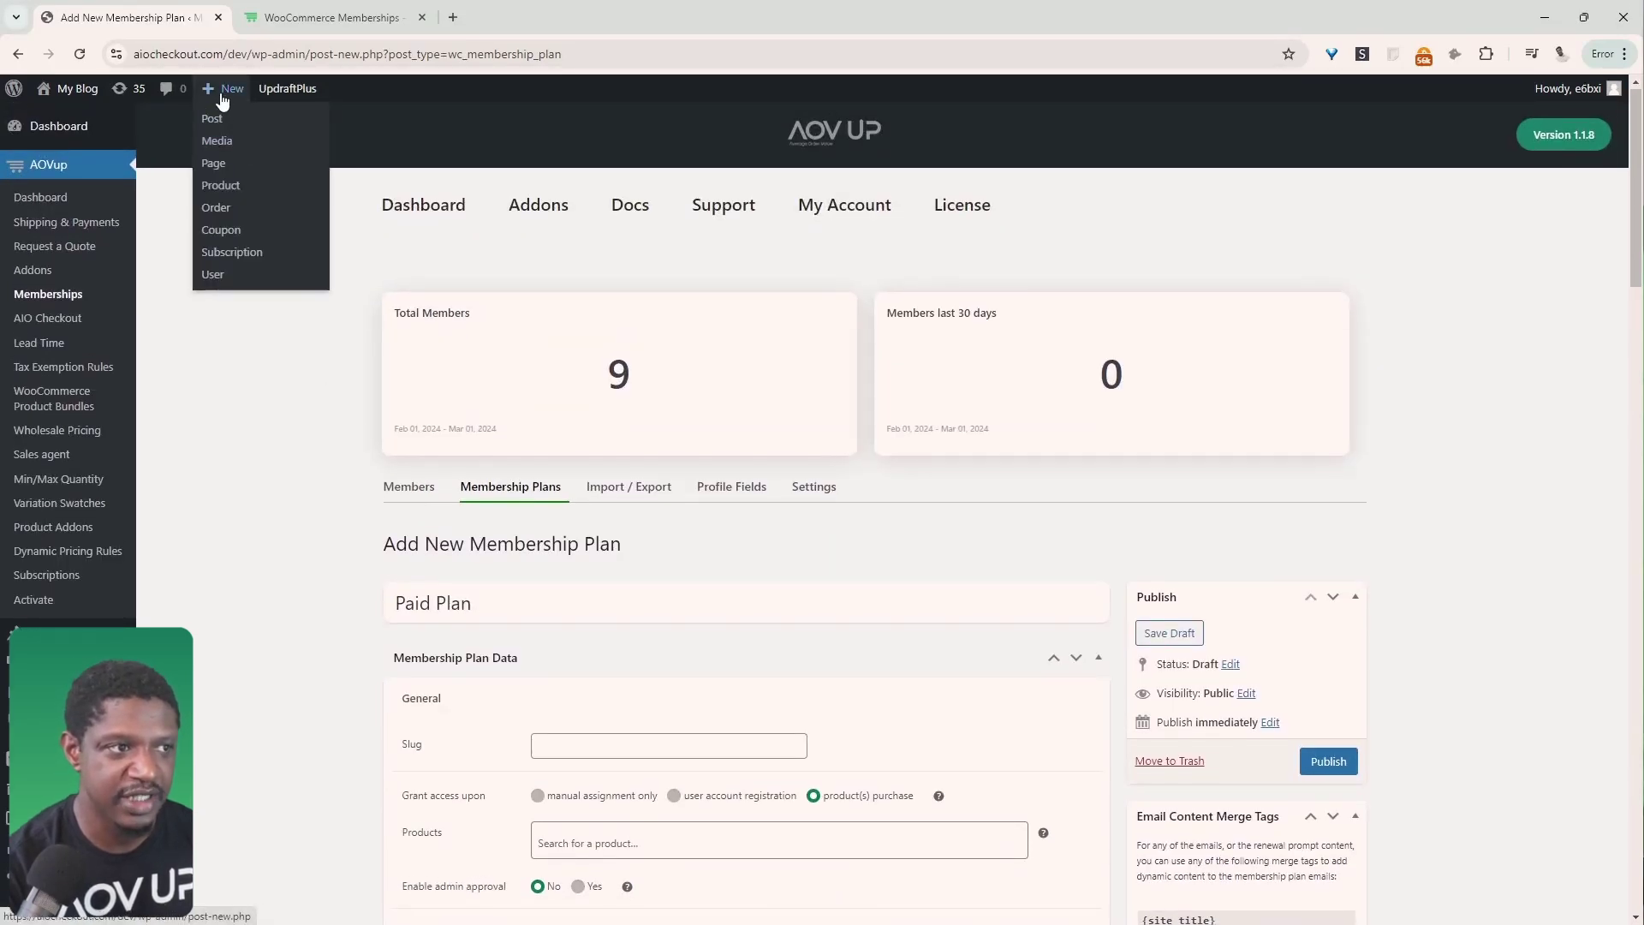
{"action": "middle_click", "coordinate": [220, 185]}
{"action": "left_click", "coordinate": [356, 23]}
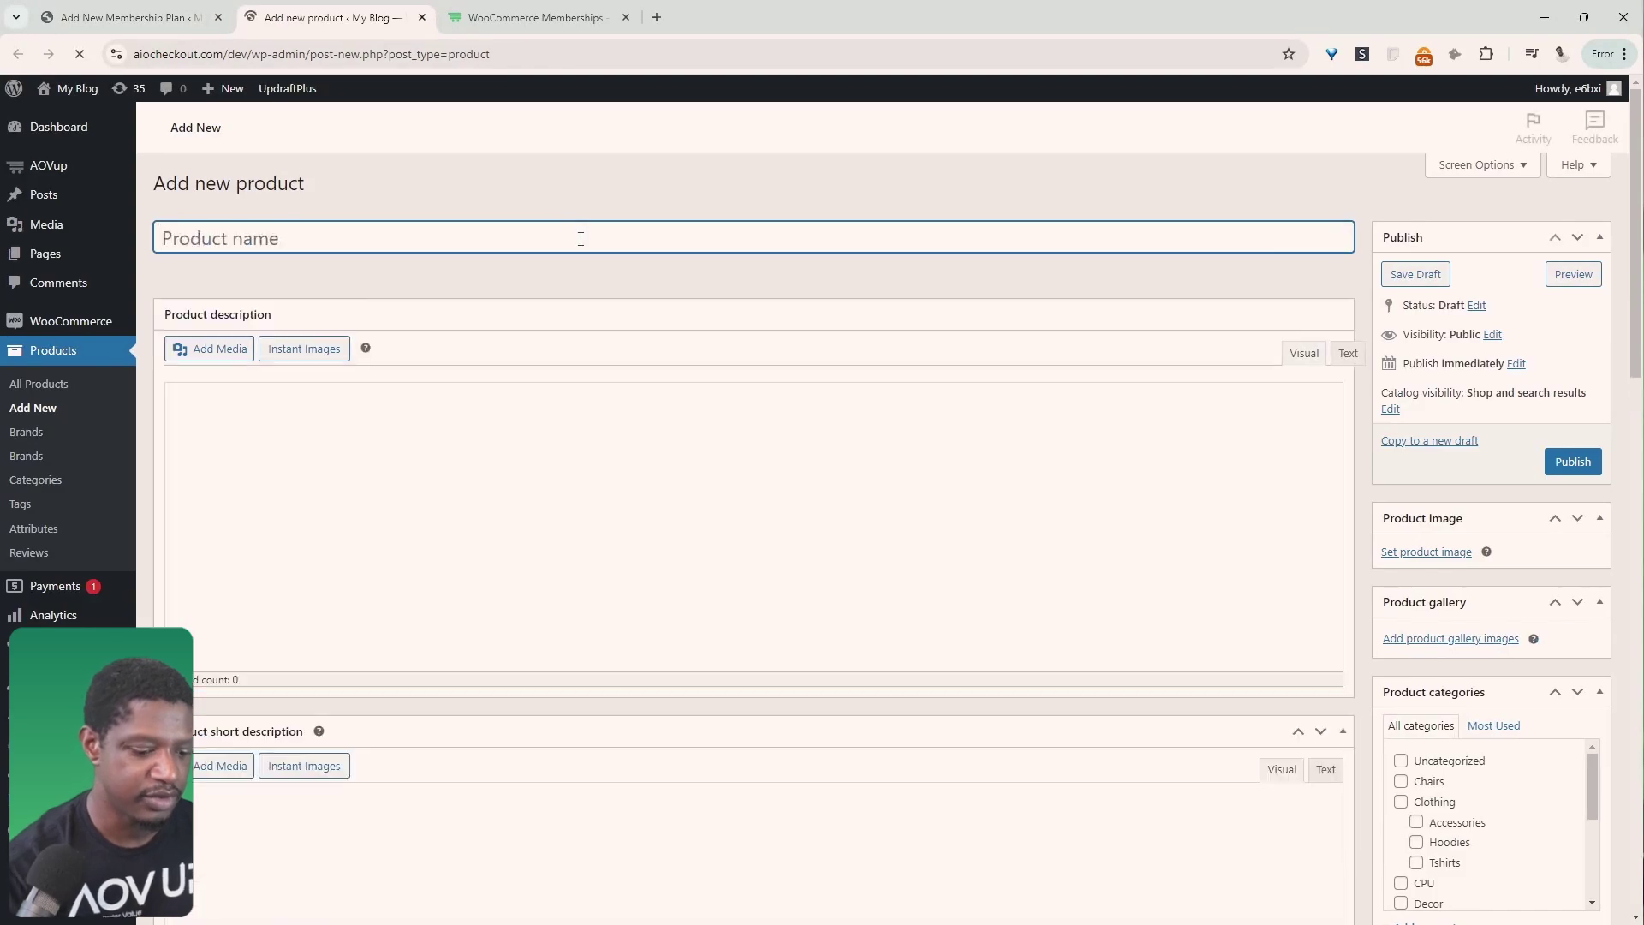
{"action": "type", "text": "Paid Plan"}
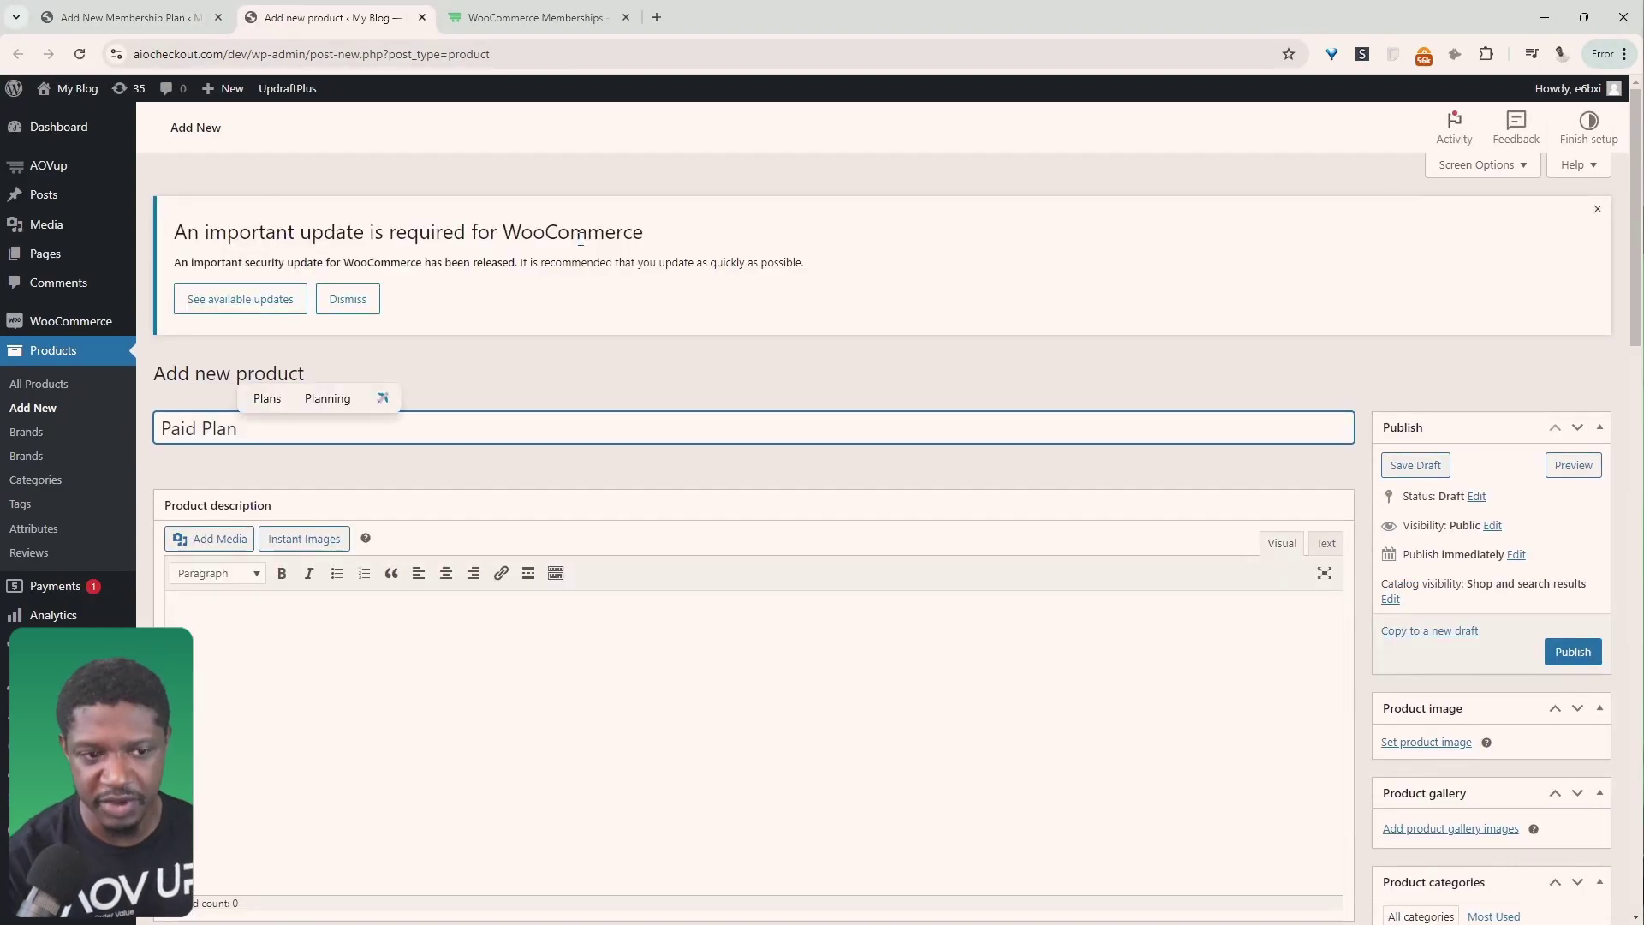
- Set the Paid Plan product's regular price to $49, keeping it a simple product, and save the product
{"action": "scroll", "coordinate": [683, 546], "scroll_direction": "down", "scroll_amount": 10}
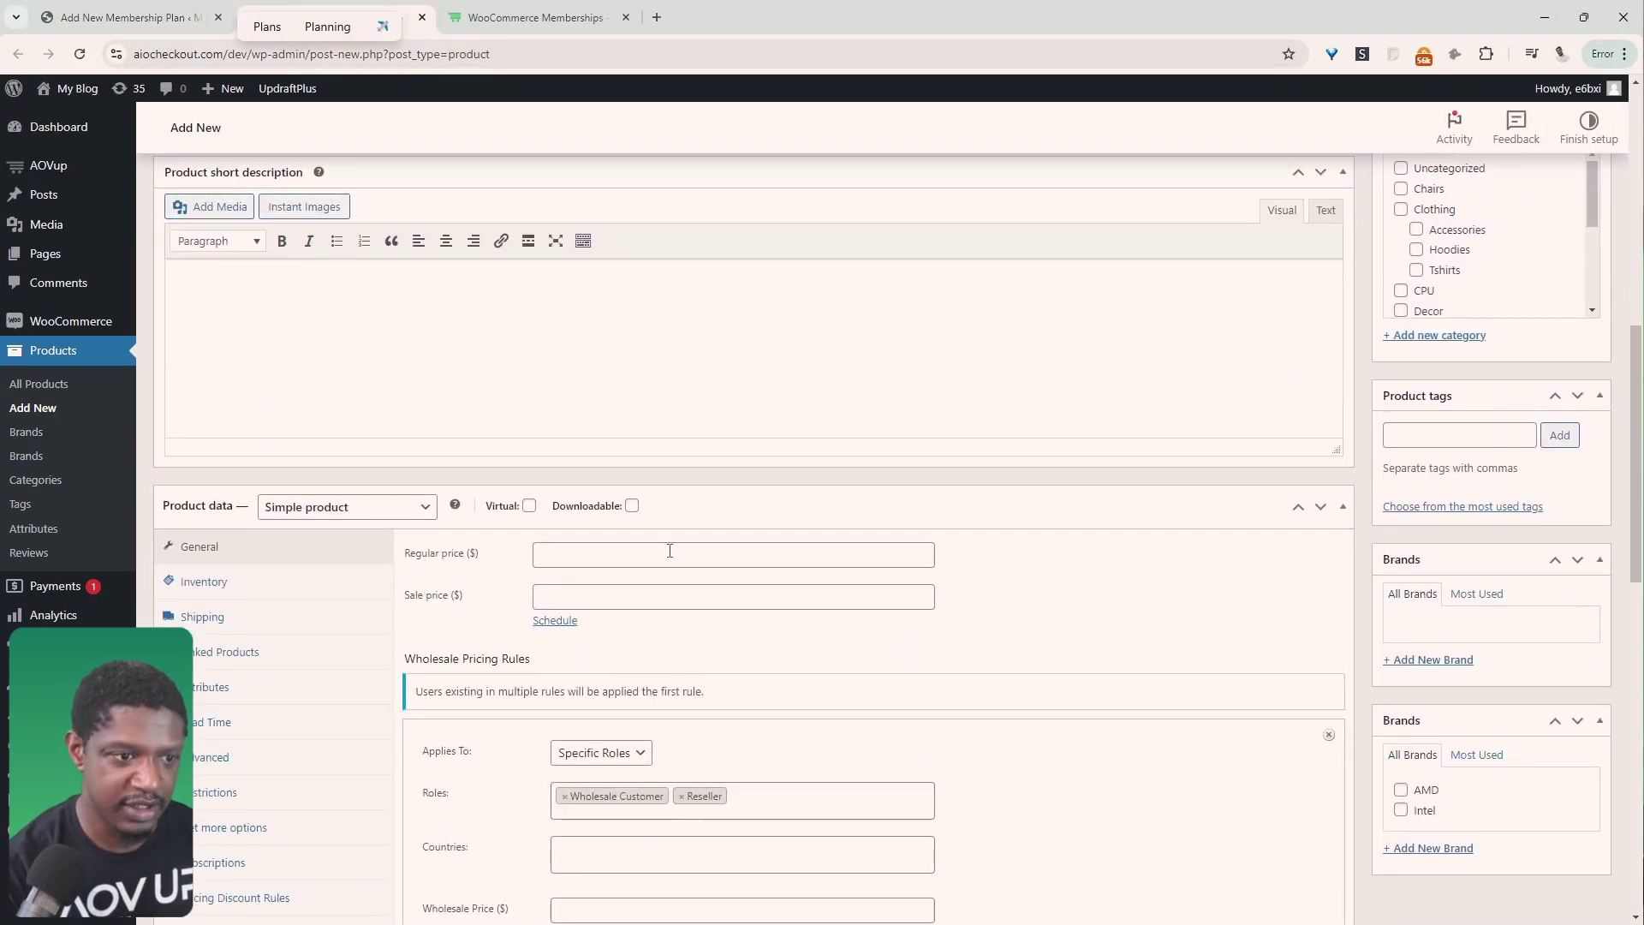
{"action": "left_click", "coordinate": [670, 550]}
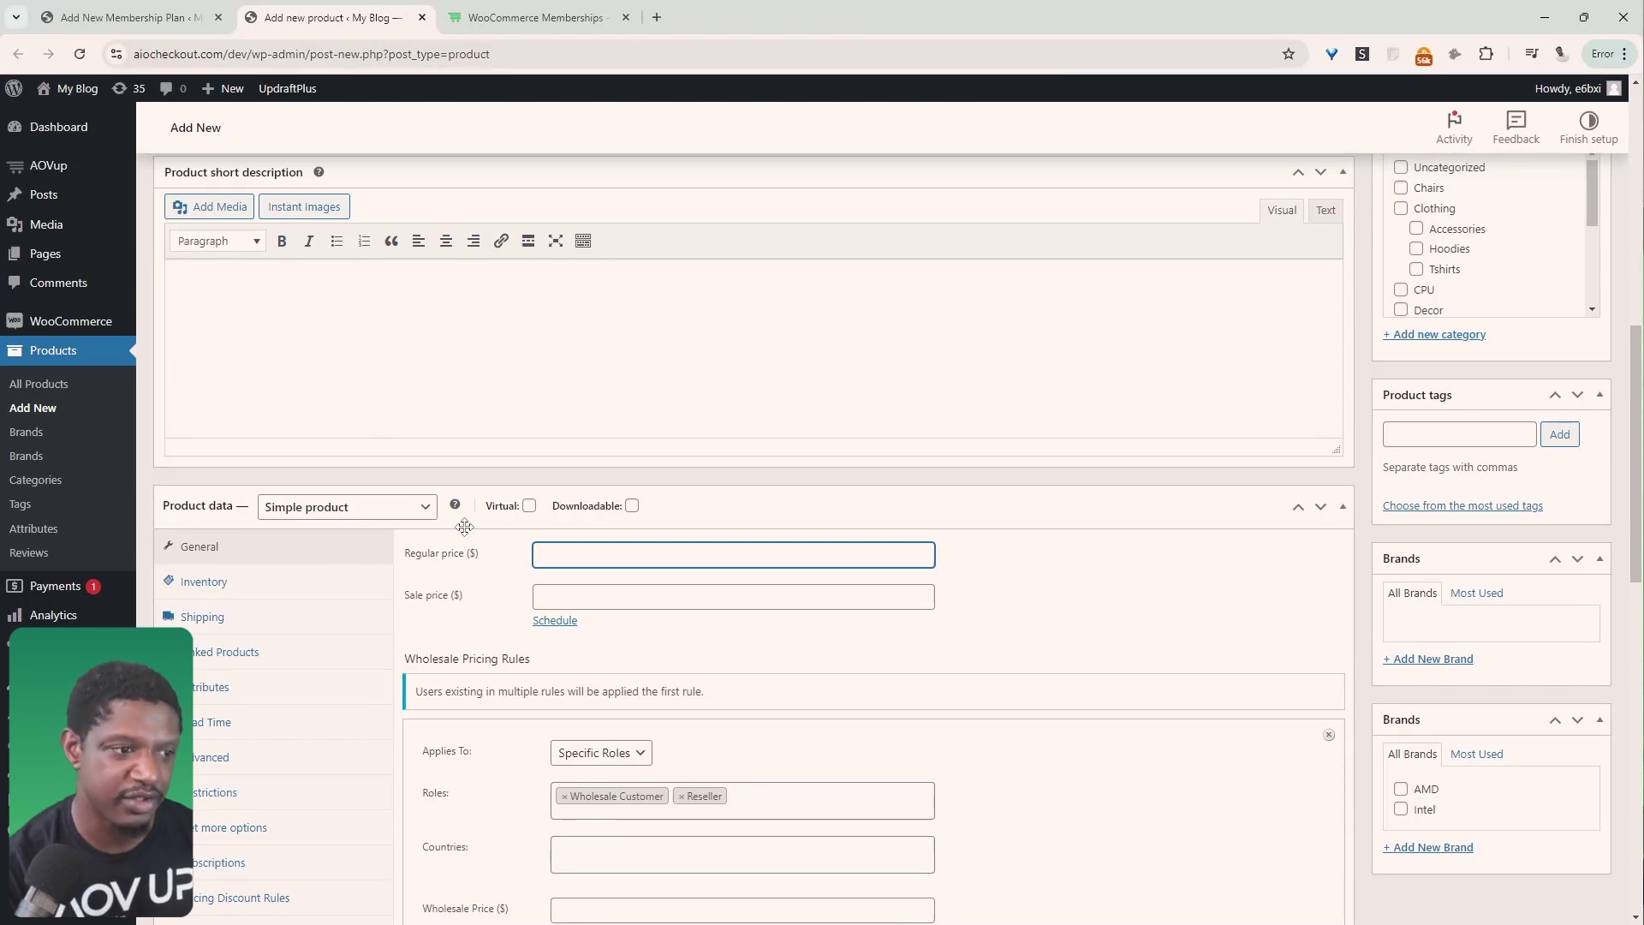
{"action": "left_click", "coordinate": [419, 511]}
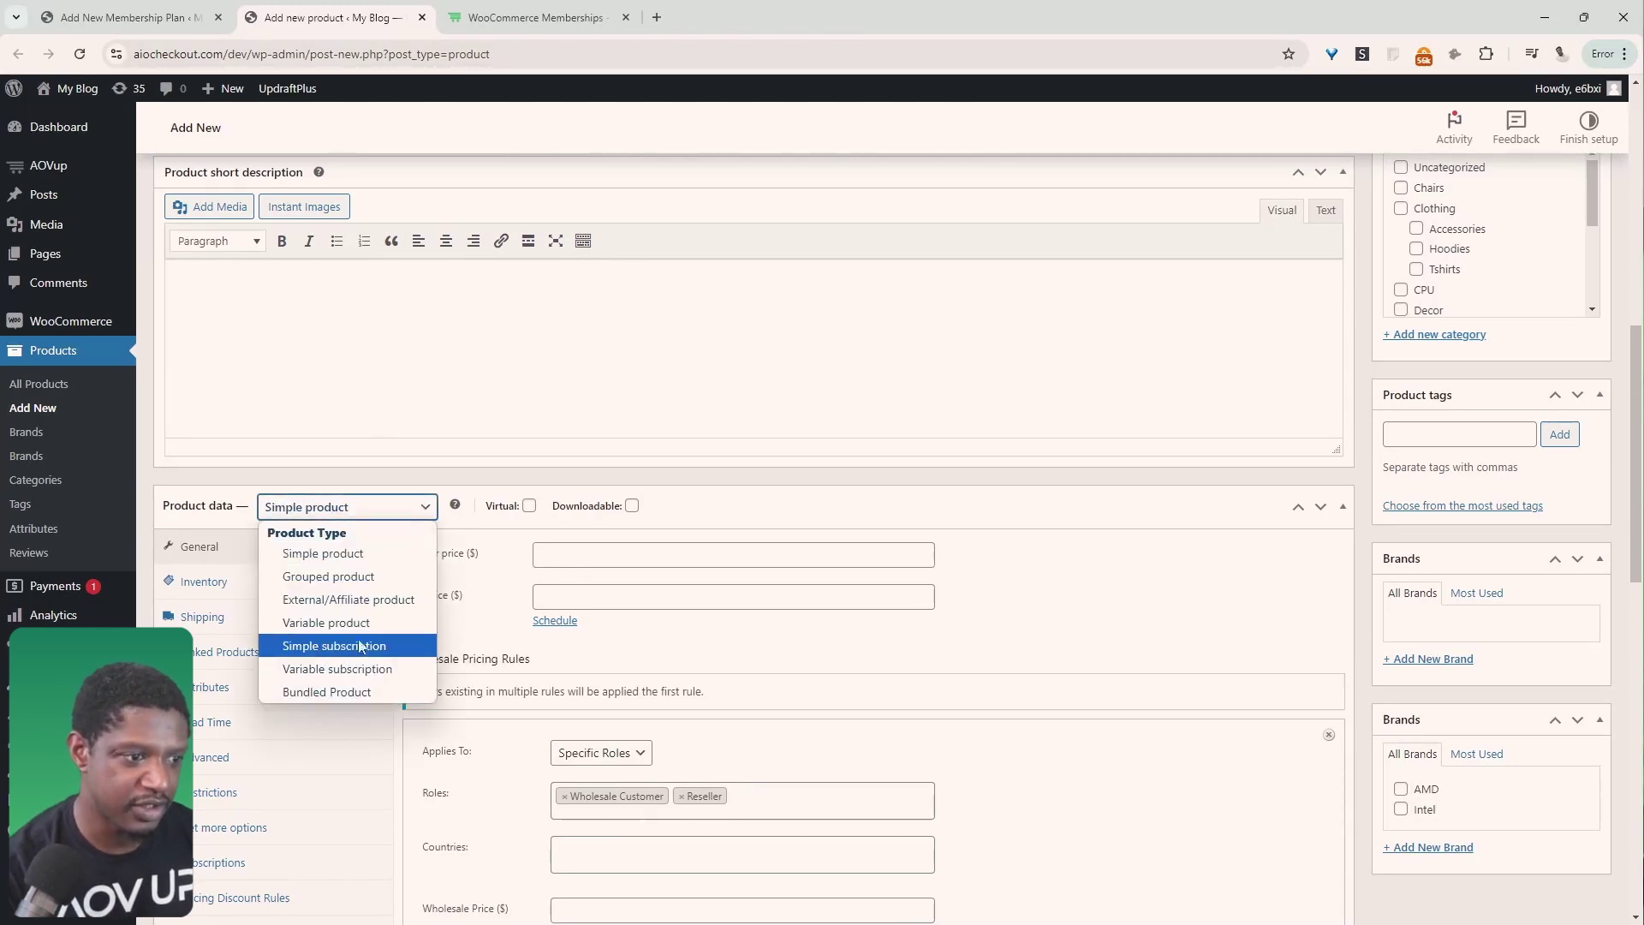
{"action": "left_click", "coordinate": [664, 555]}
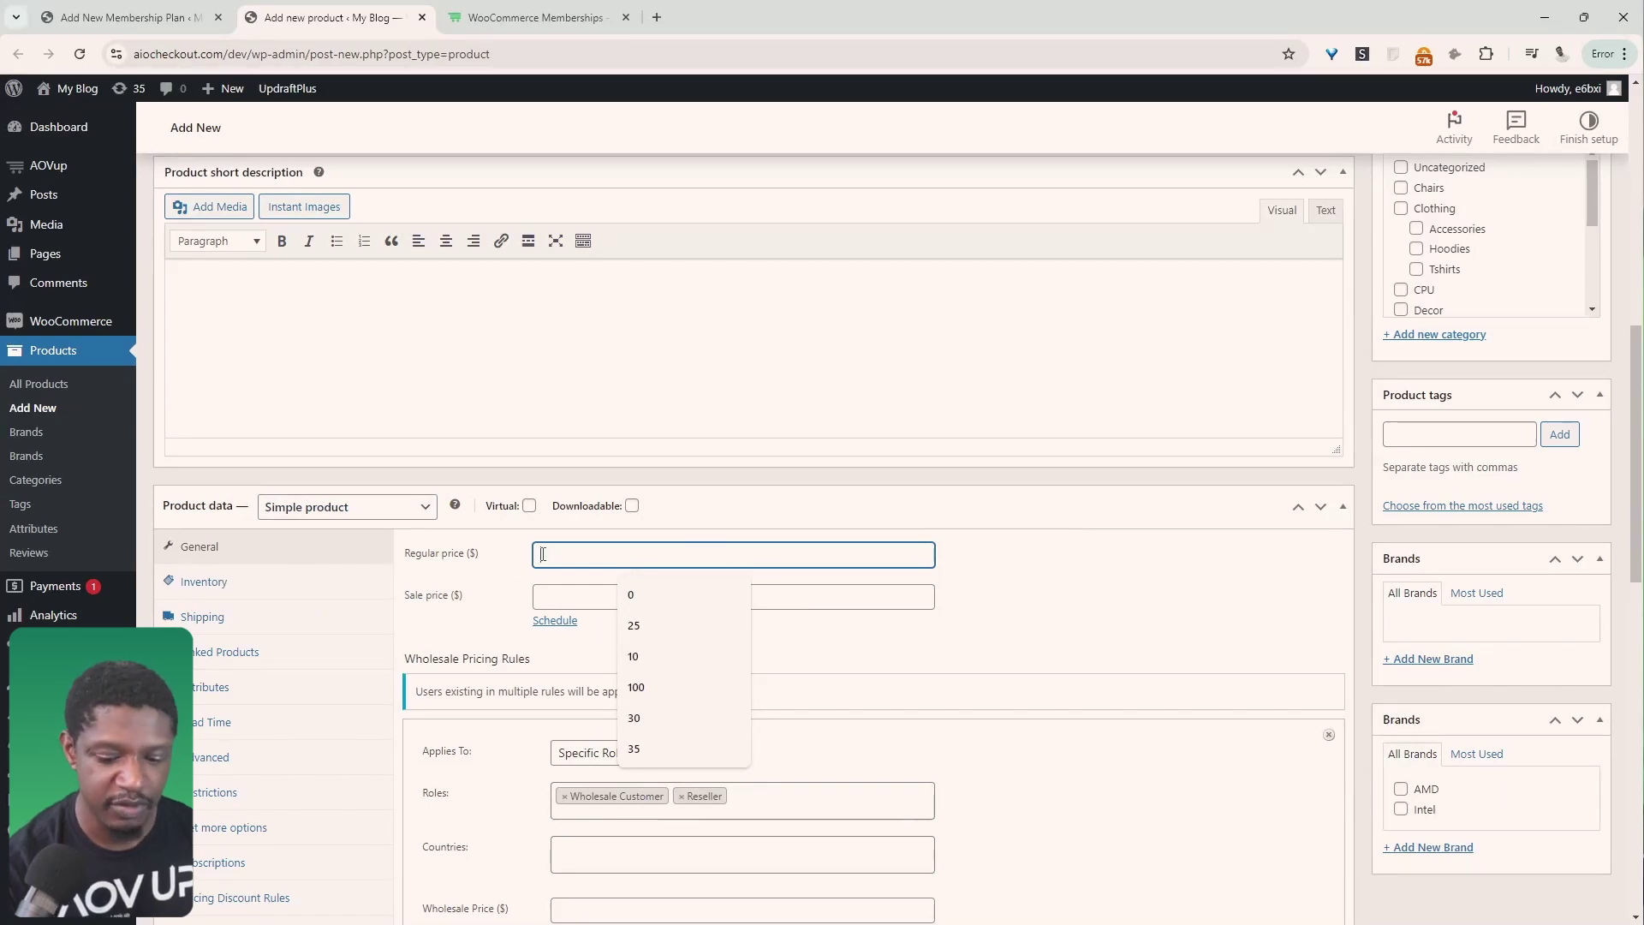
{"action": "type", "text": "49"}
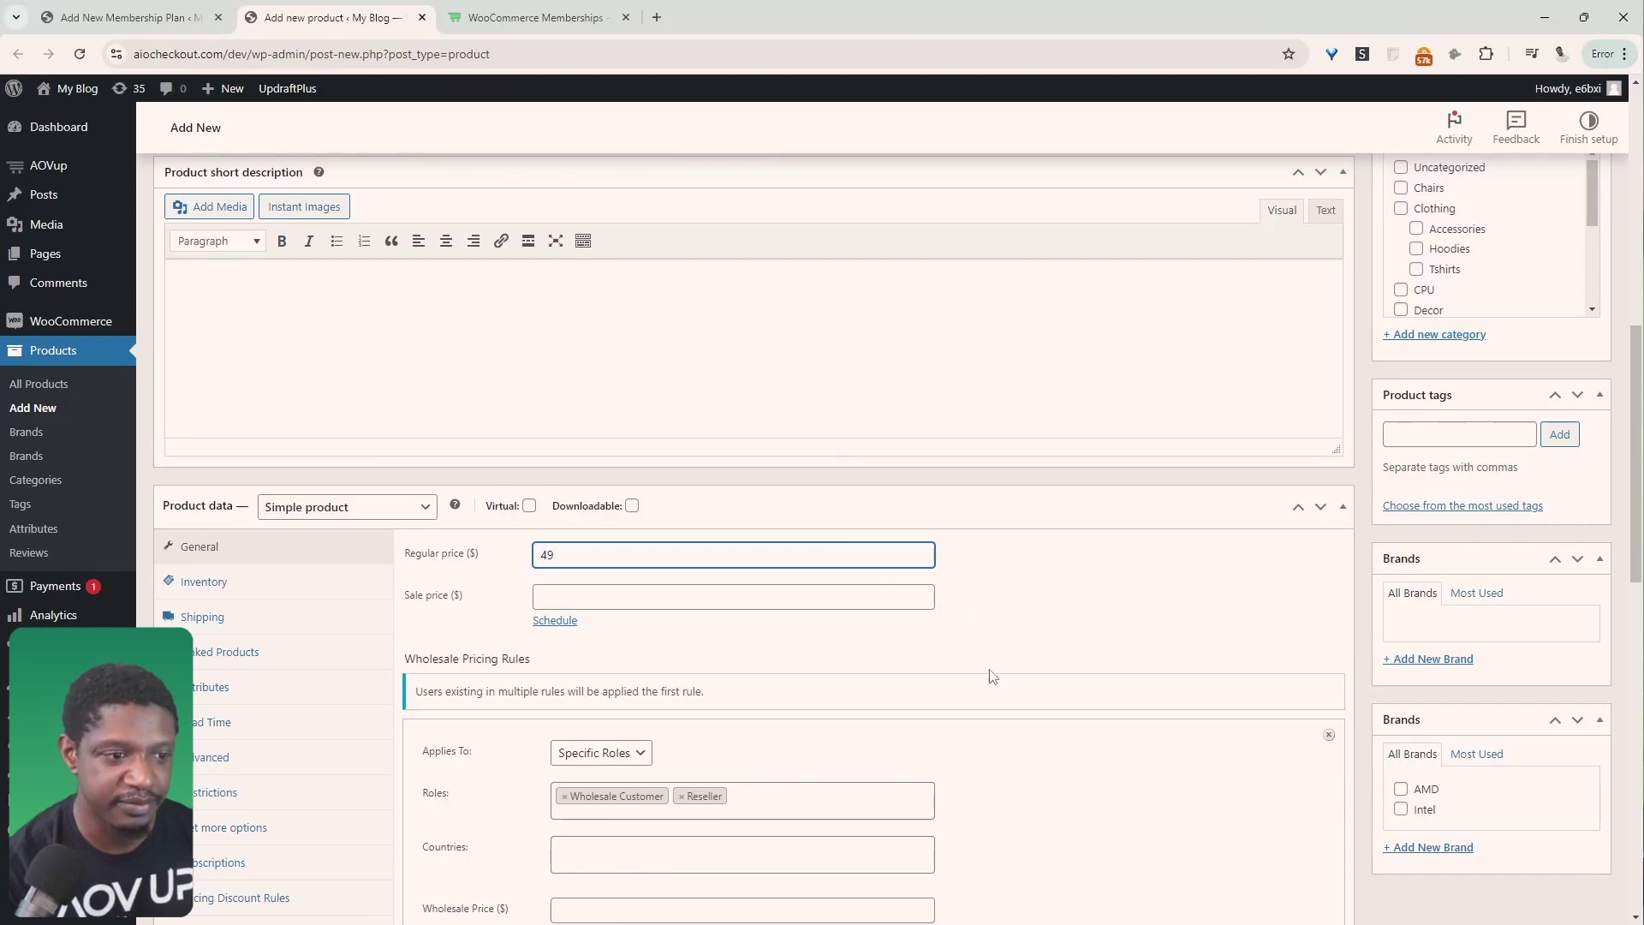
{"action": "key", "text": "Return"}
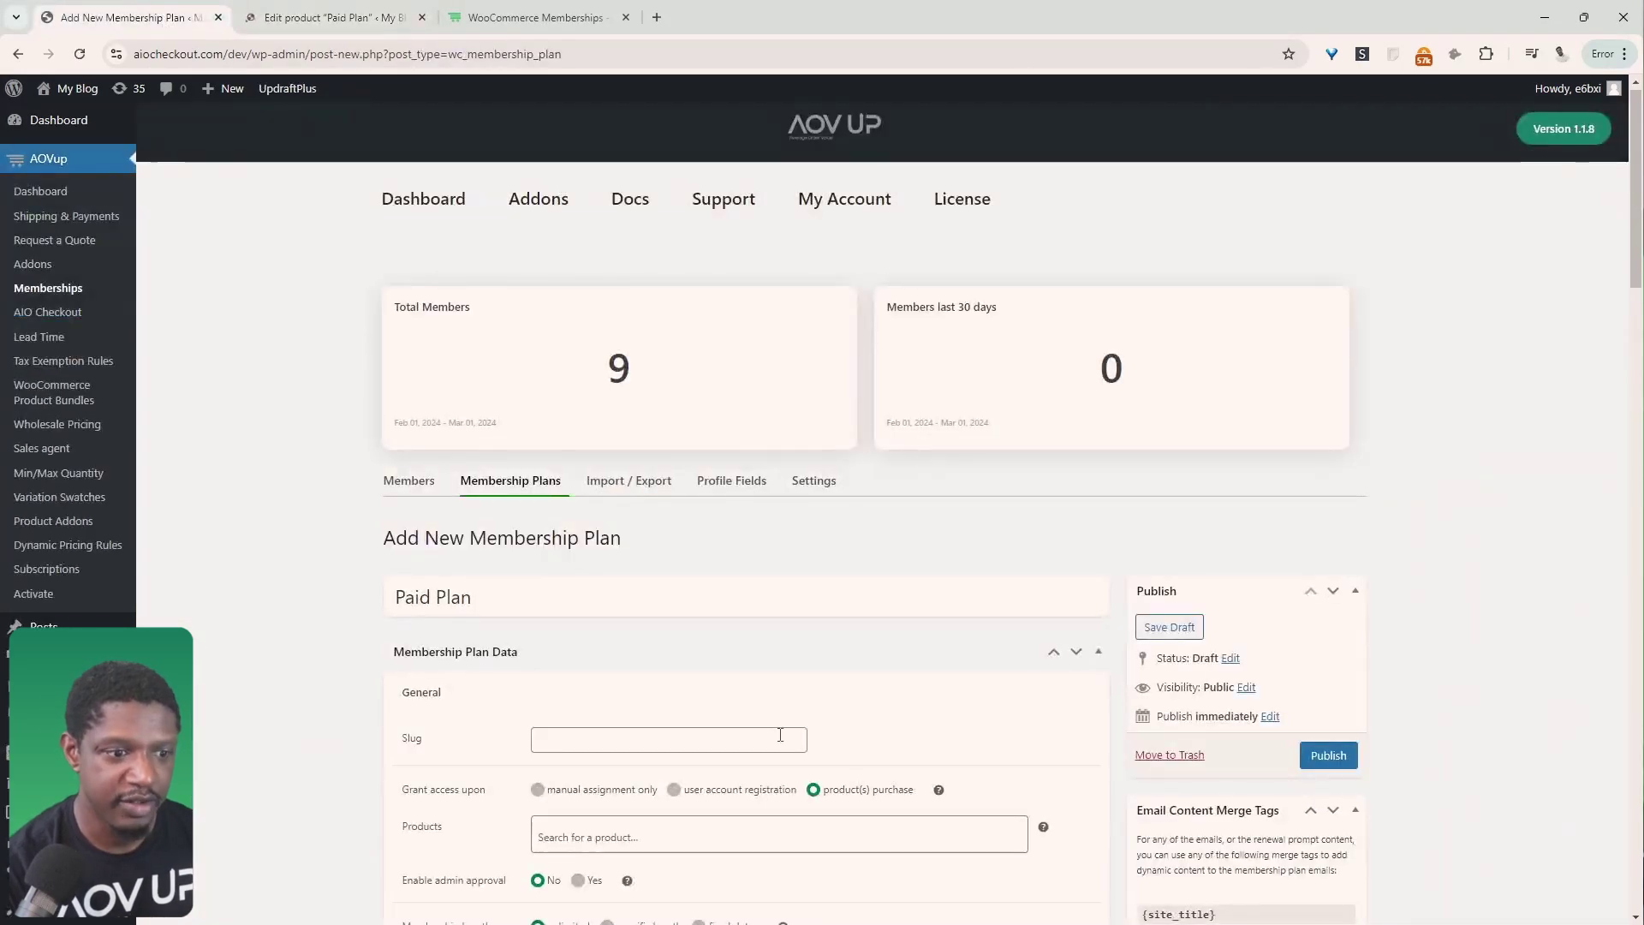
- Return to the Paid Plan membership plan and assign the Paid Plan product as the purchase that grants access
{"action": "scroll", "coordinate": [770, 728], "scroll_direction": "down", "scroll_amount": 4}
{"action": "left_click", "coordinate": [687, 478]}
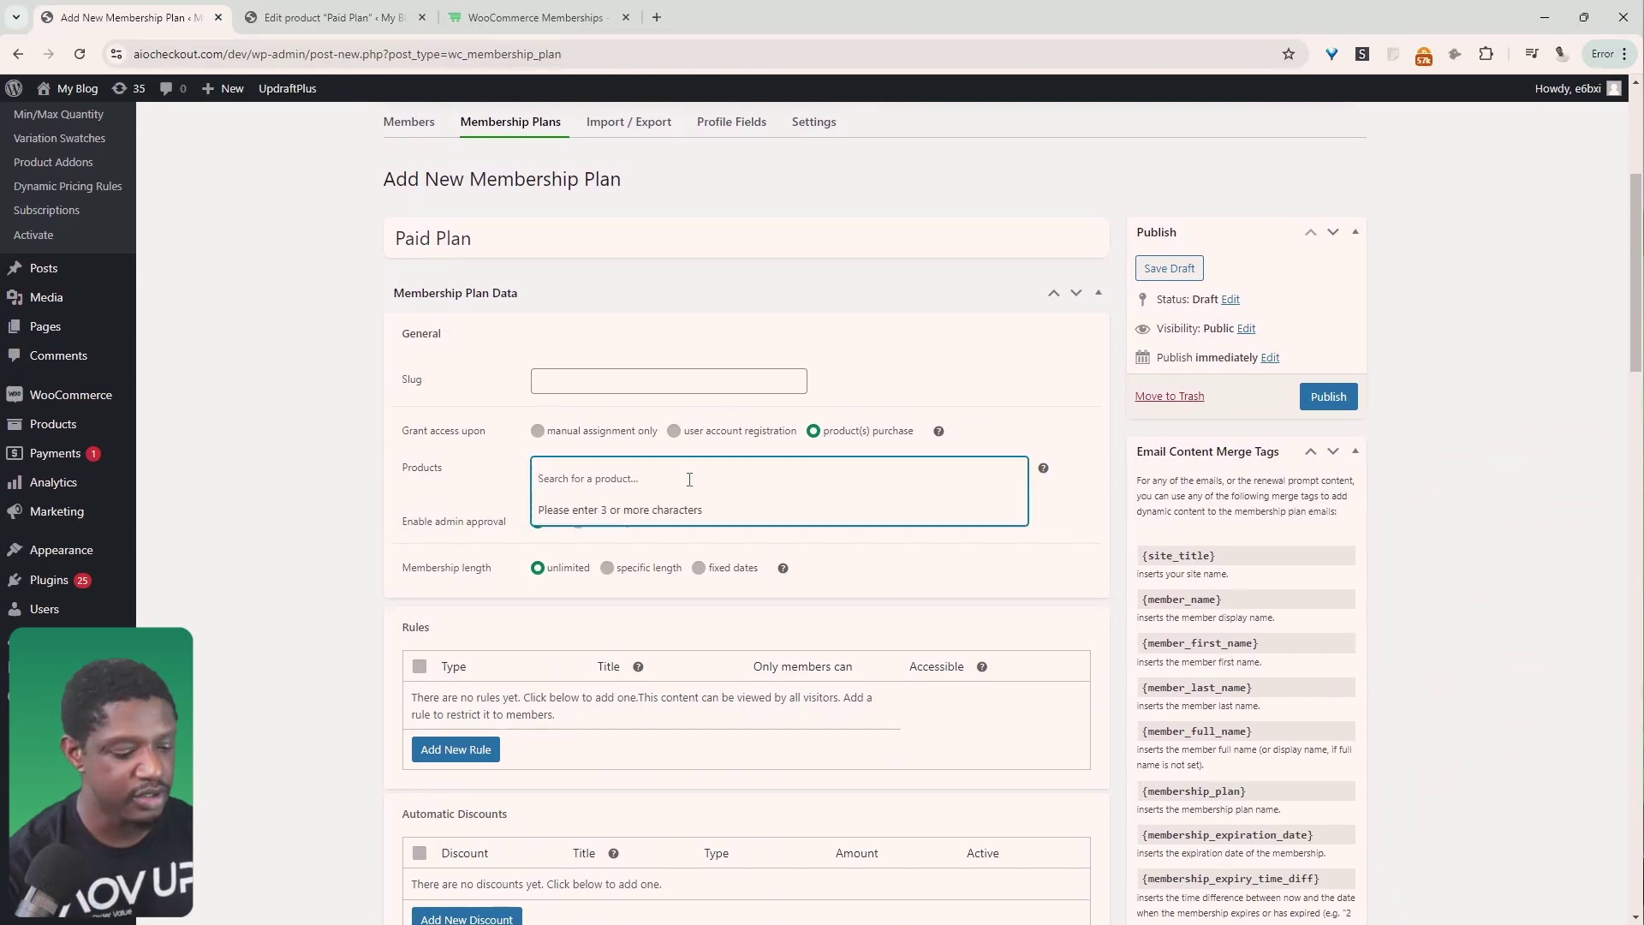
{"action": "type", "text": "pa"}
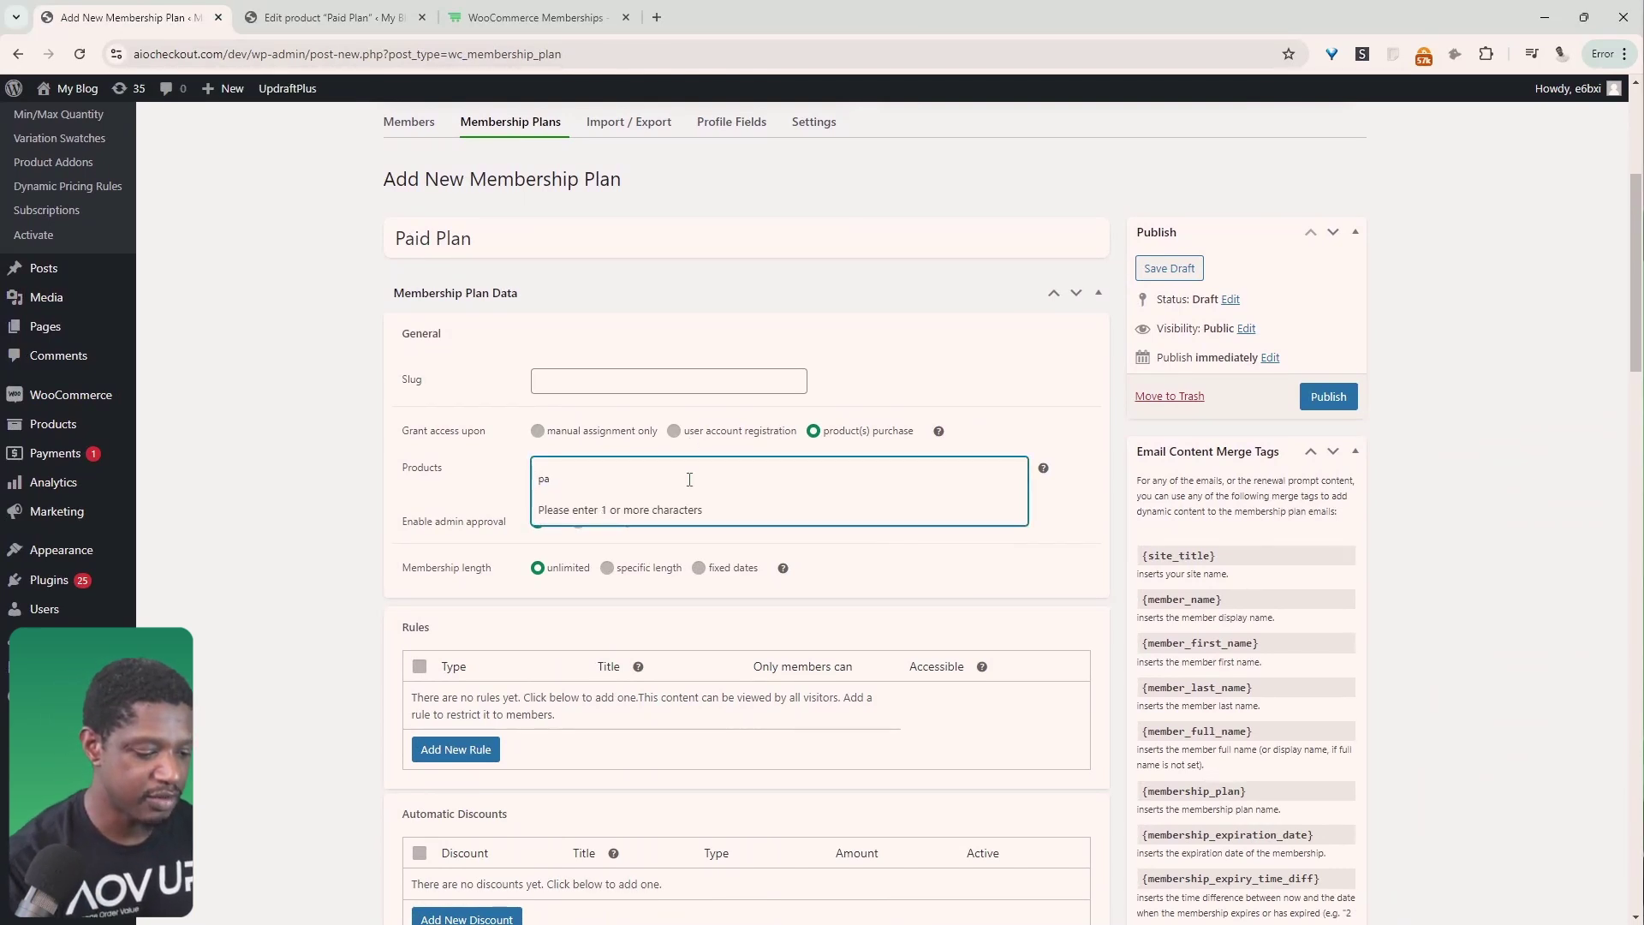
{"action": "type", "text": "id p"}
{"action": "left_click", "coordinate": [805, 512]}
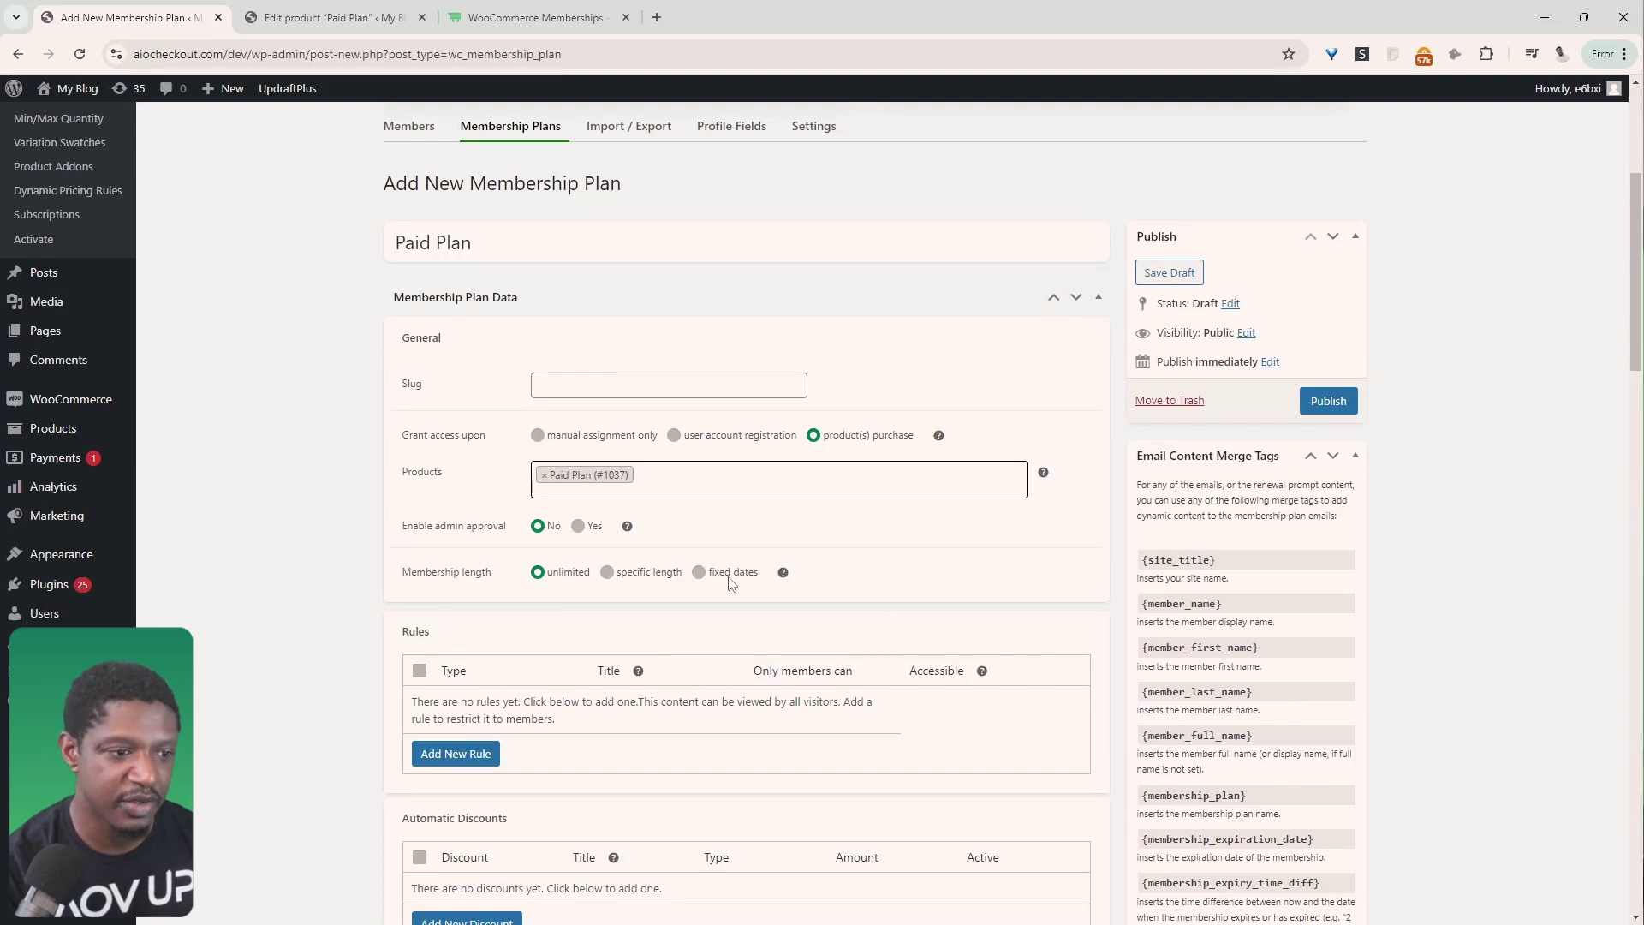
- Add a rule to the Paid Plan that restricts the Courses page to members
{"action": "scroll", "coordinate": [651, 642], "scroll_direction": "down", "scroll_amount": 1}
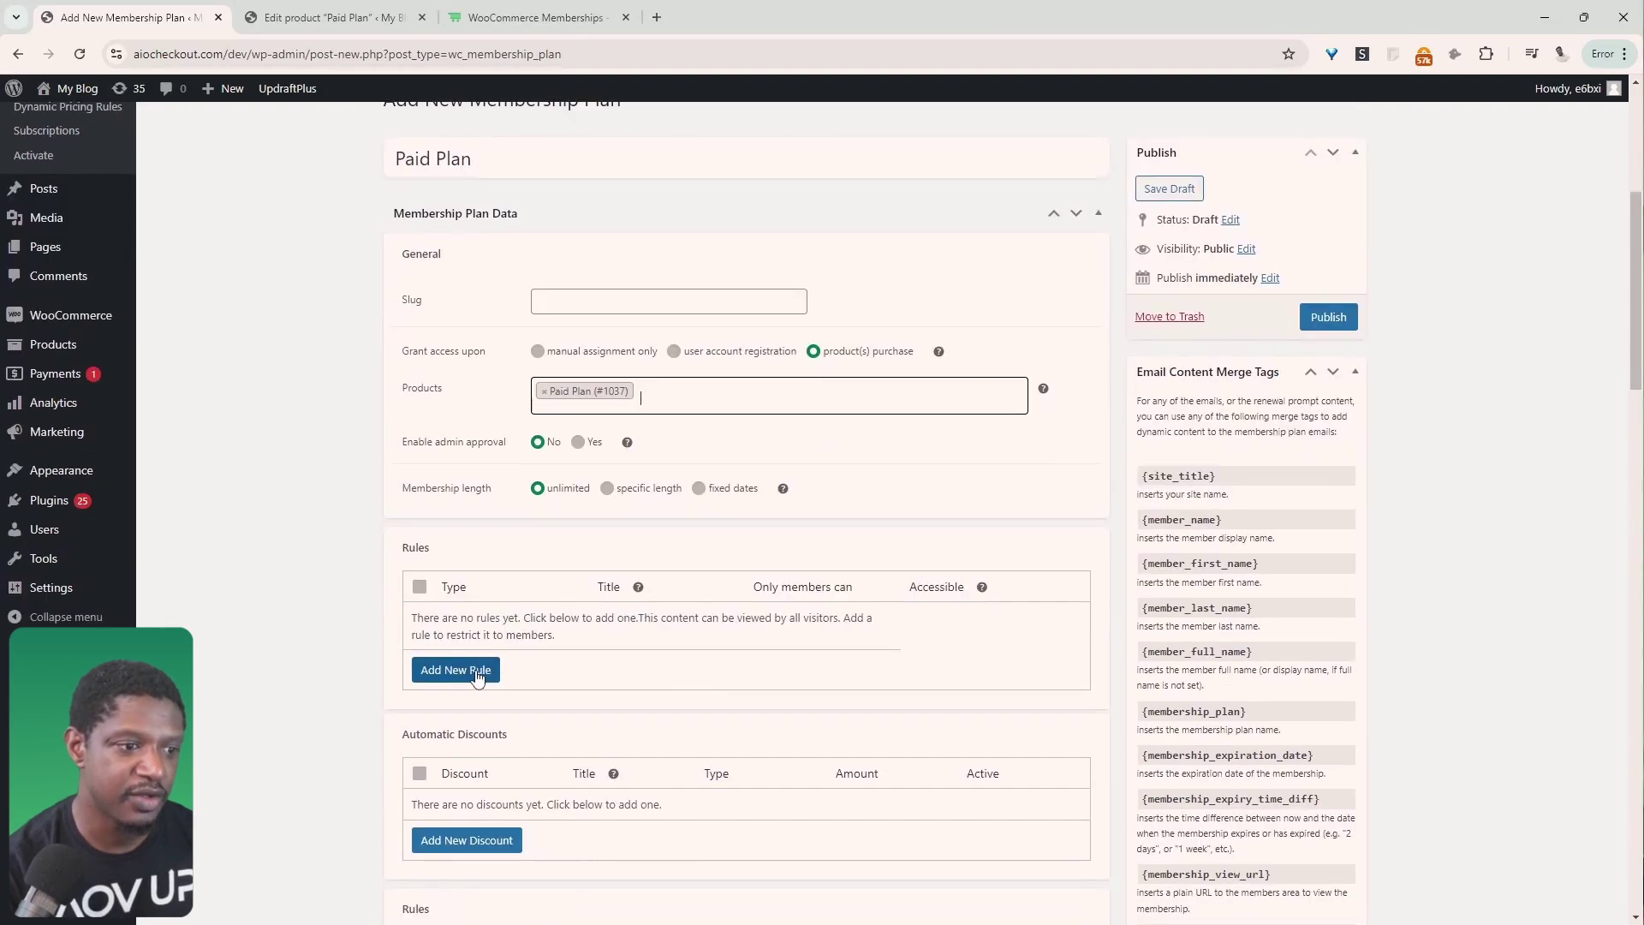
{"action": "left_click", "coordinate": [477, 670]}
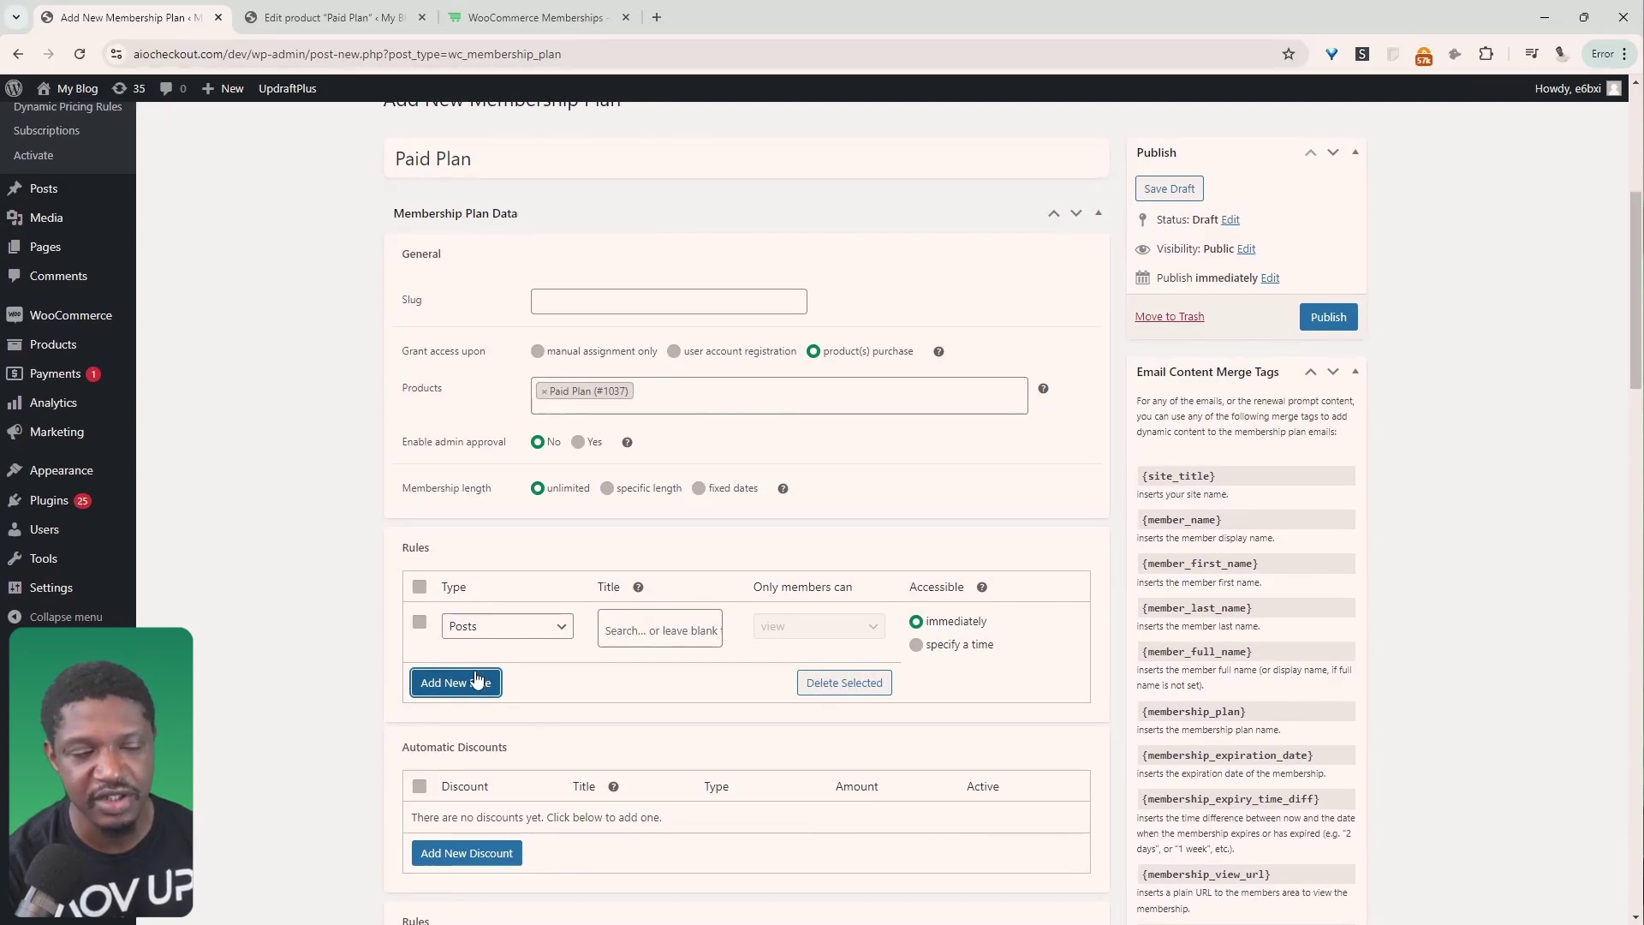
{"action": "left_click", "coordinate": [505, 626]}
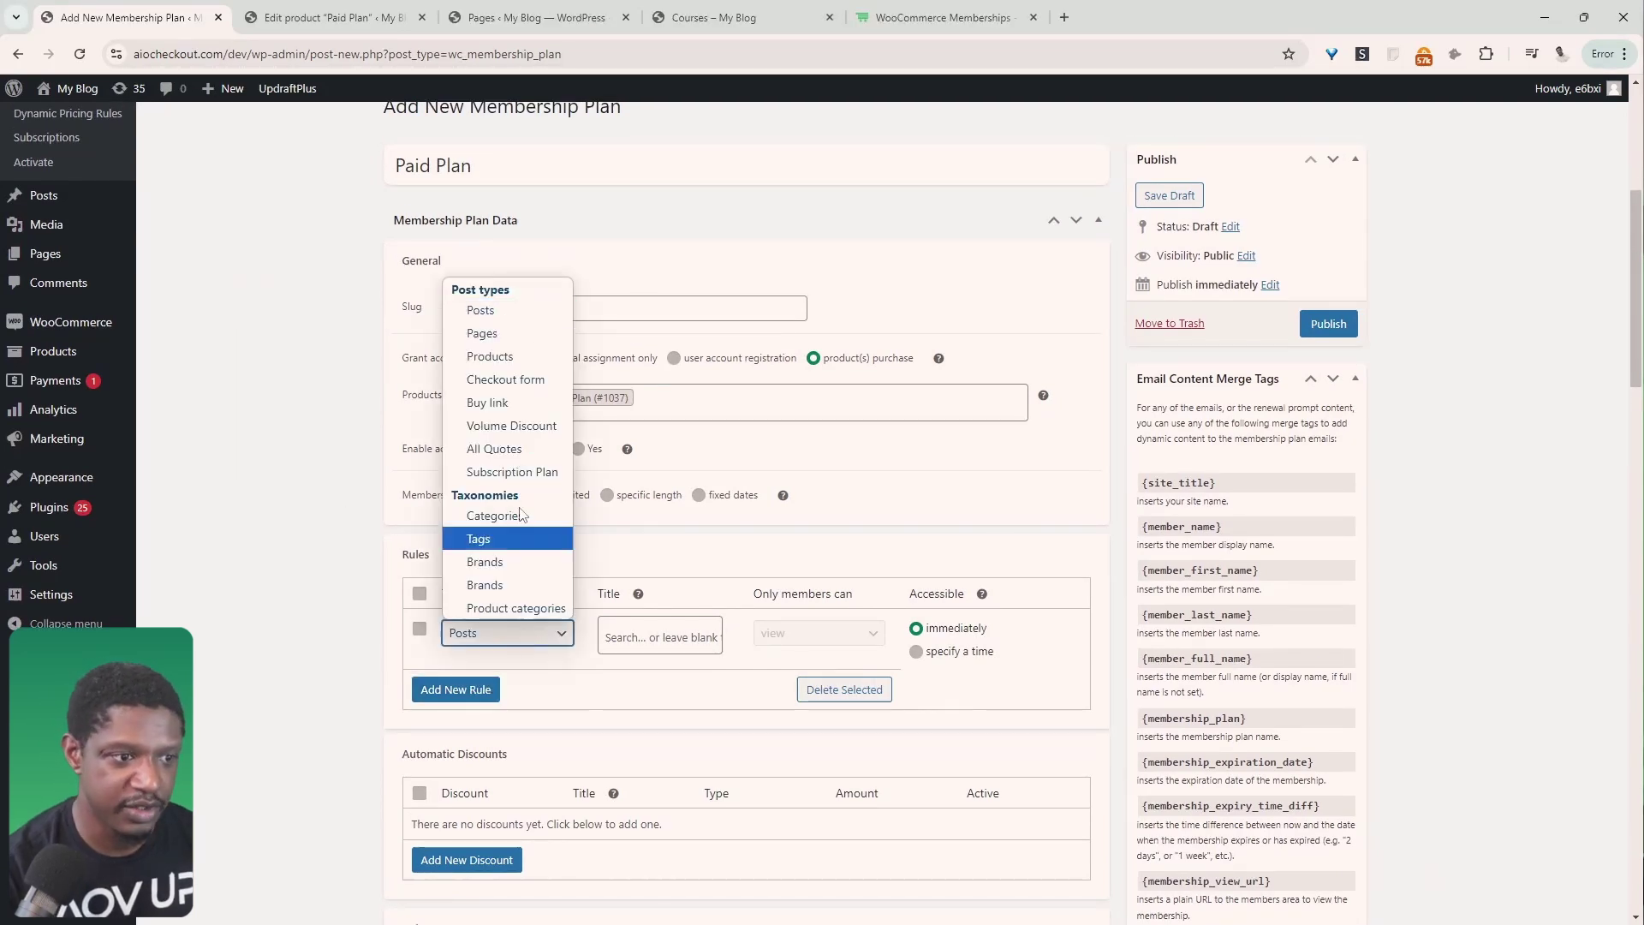
{"action": "left_click", "coordinate": [518, 335]}
{"action": "left_click", "coordinate": [673, 637]}
{"action": "type", "text": "cor"}
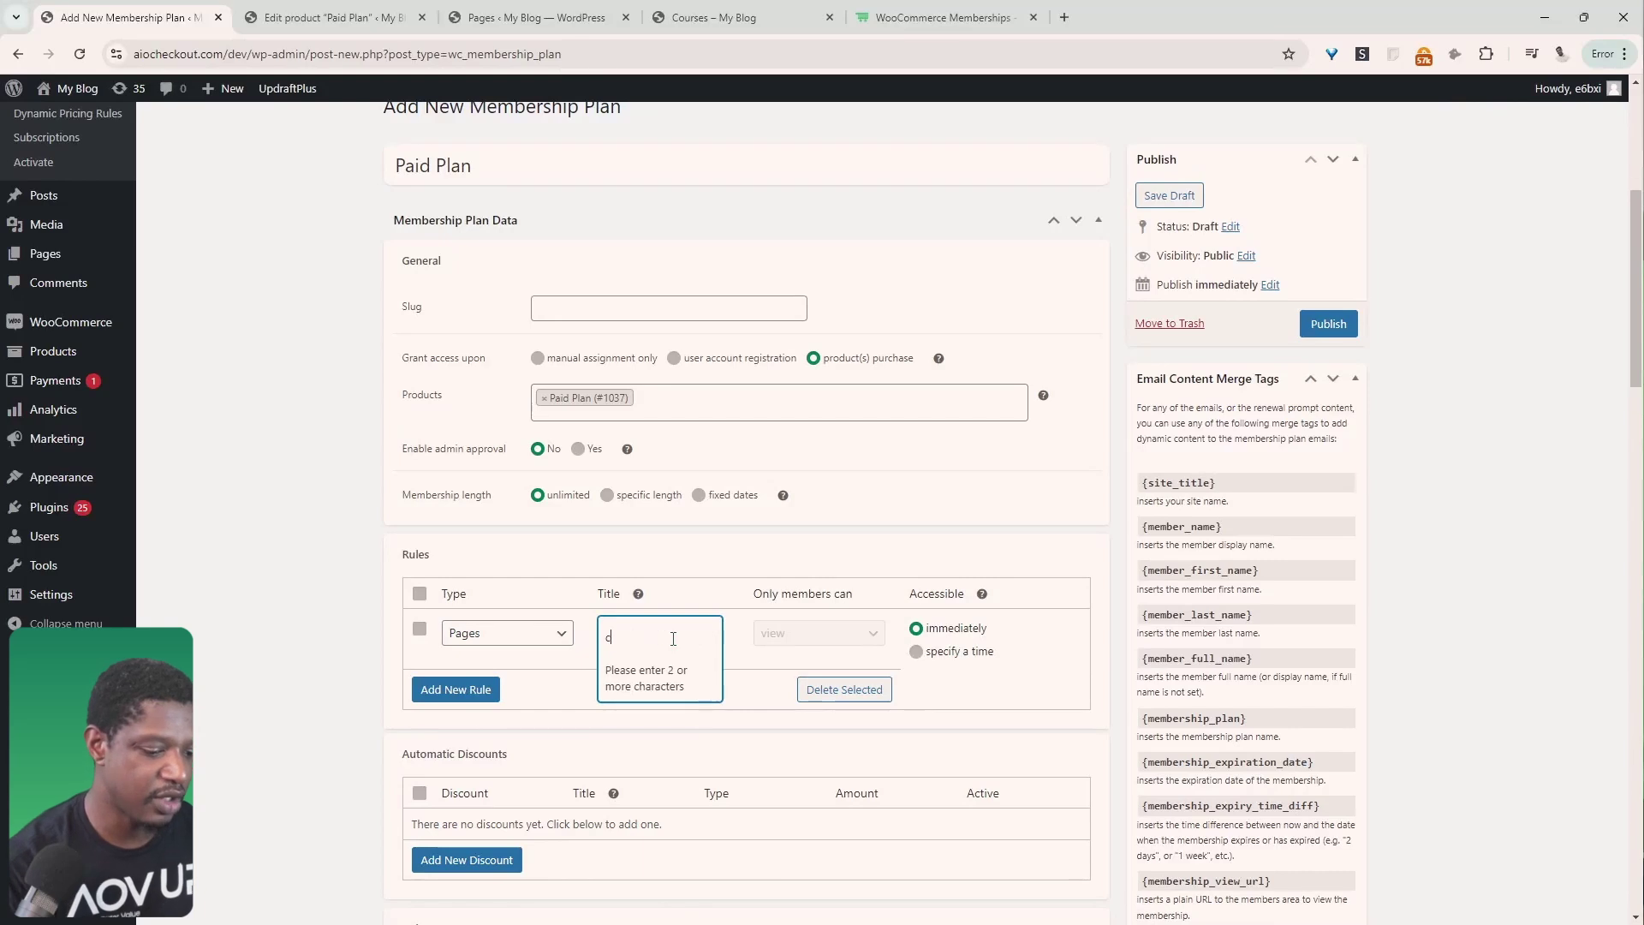
{"action": "left_click", "coordinate": [663, 670]}
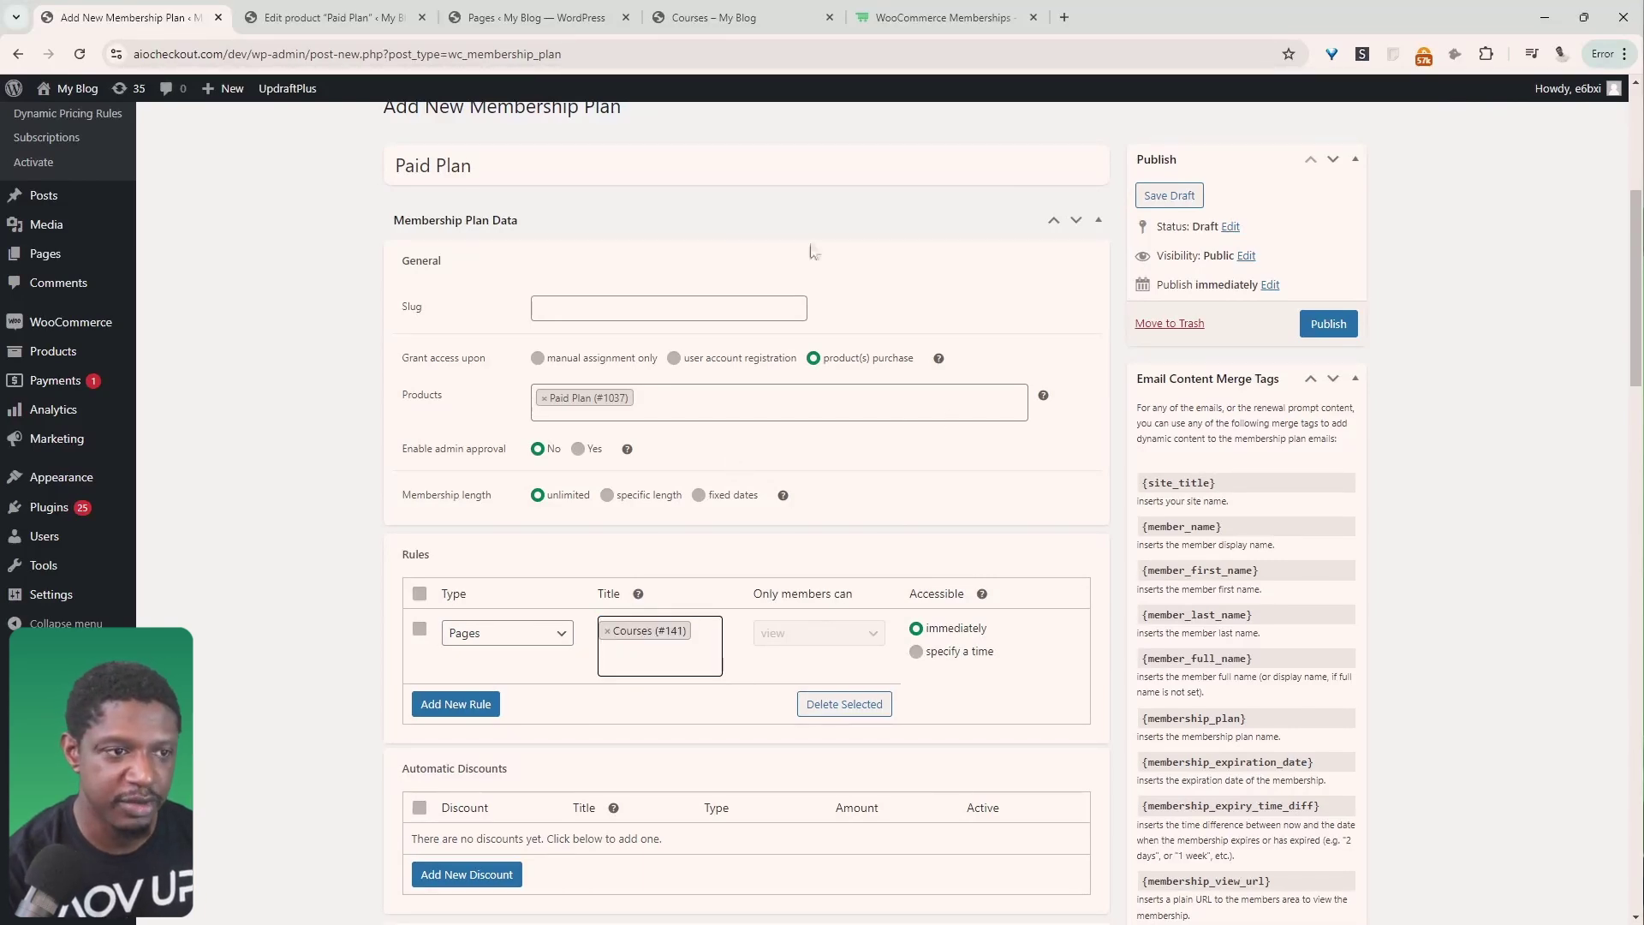
- Try delayed access on the Courses page rule by specifying a time, and set it back to immediate access
{"action": "double_click", "coordinate": [452, 165]}
{"action": "left_click_drag", "start_coordinate": [428, 165], "coordinate": [387, 163]}
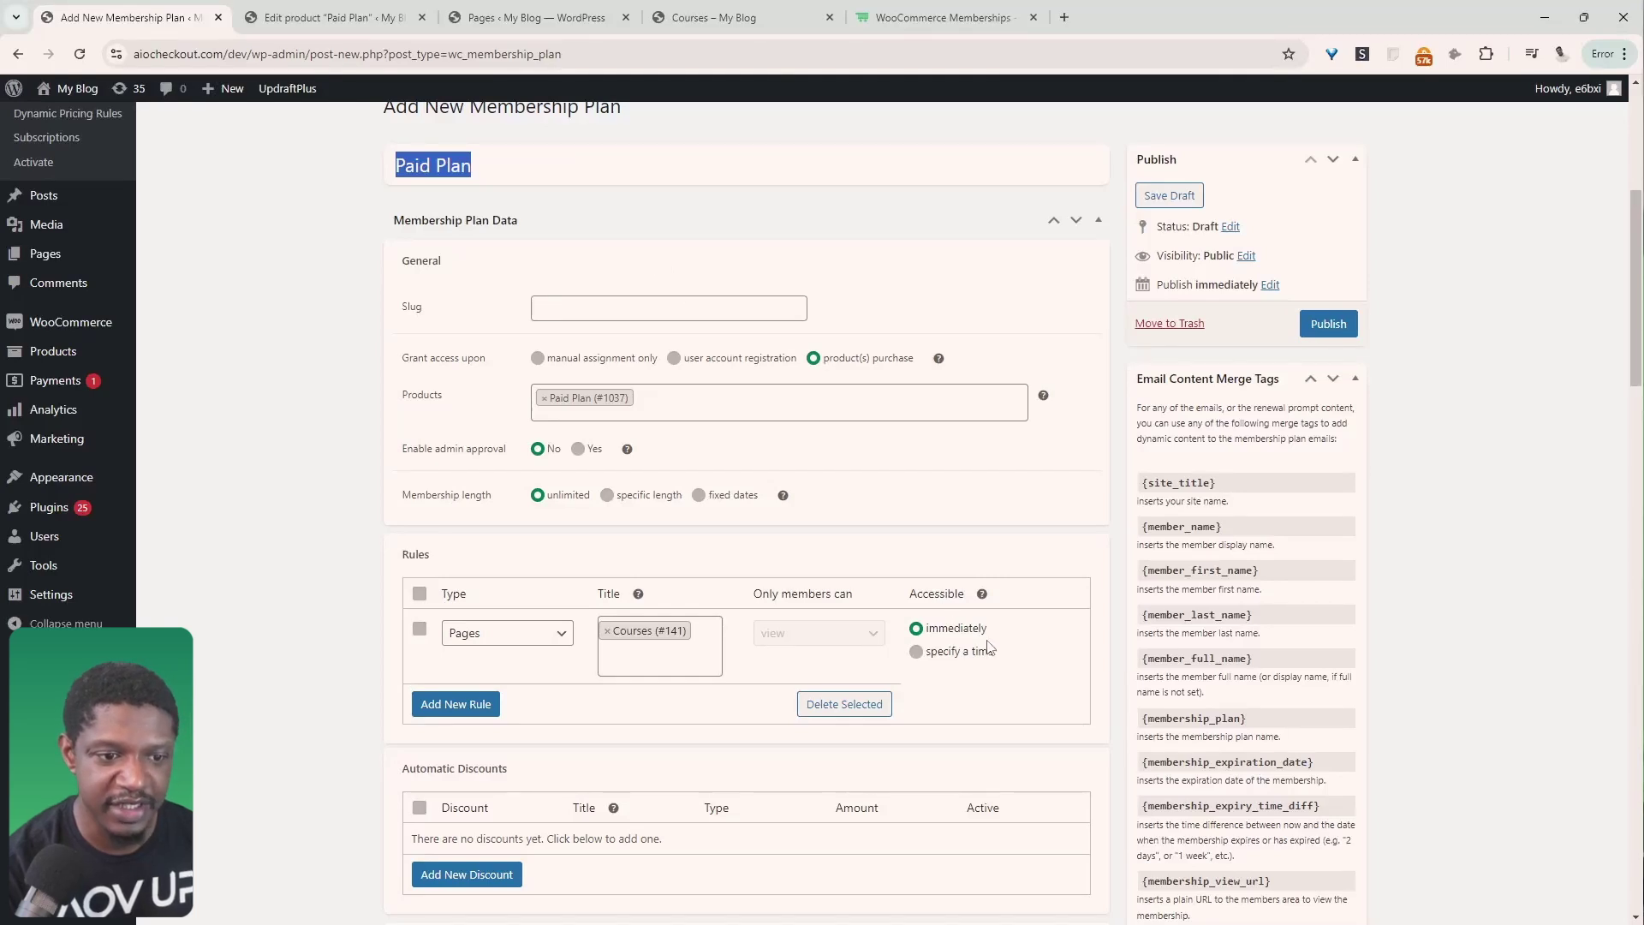
{"action": "left_click", "coordinate": [917, 654]}
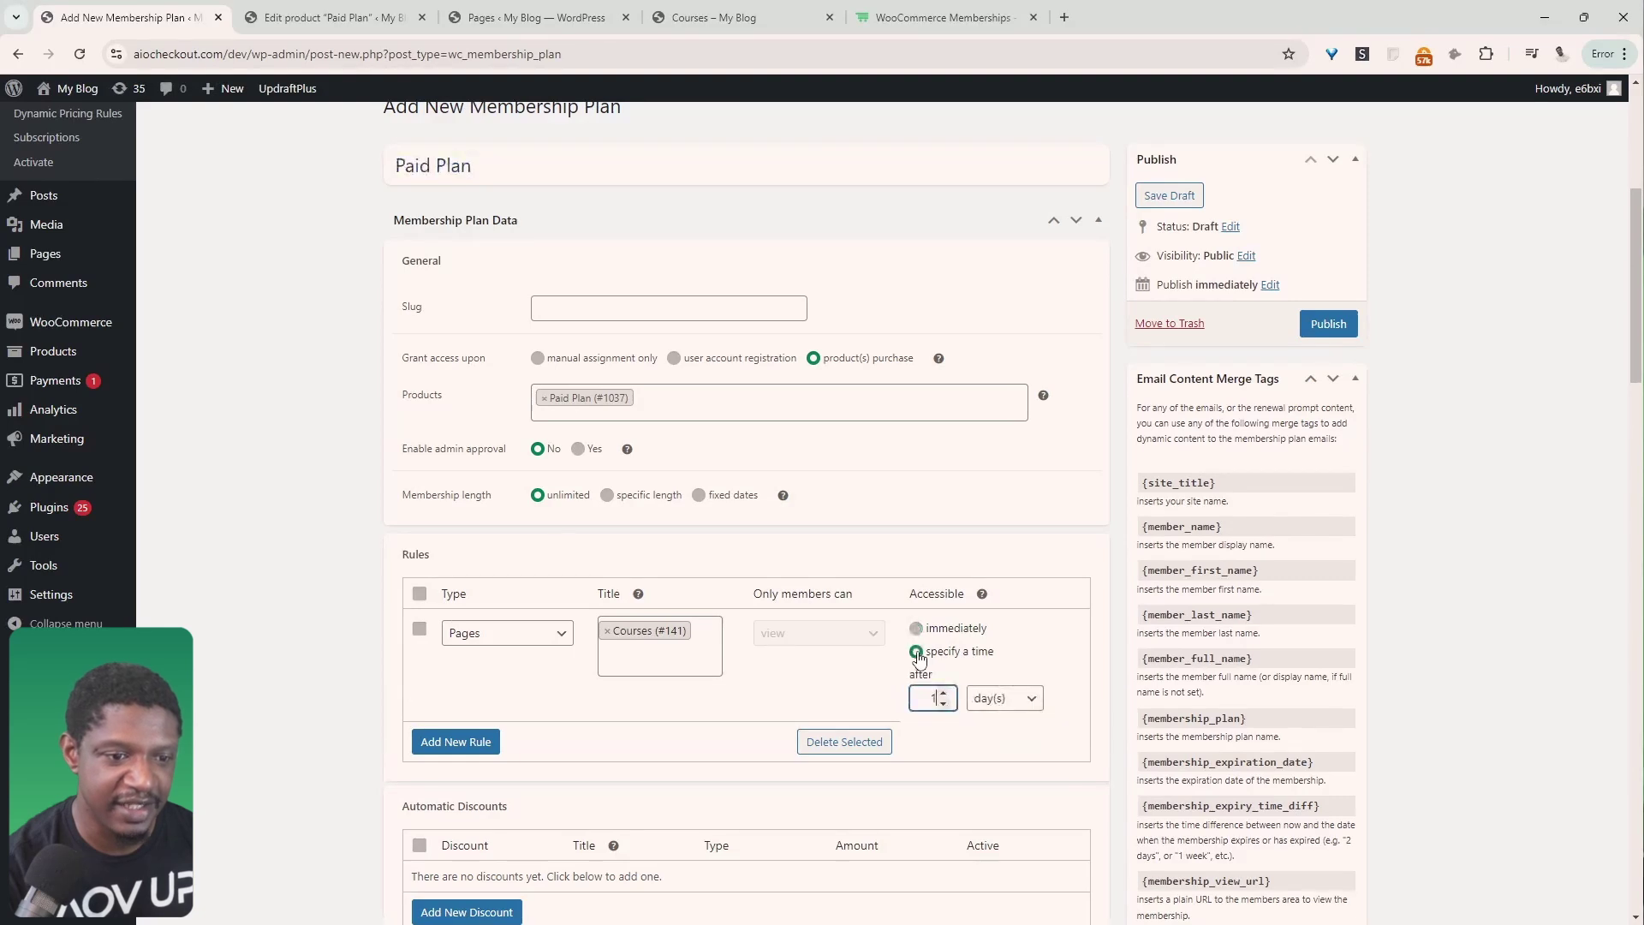
{"action": "double_click", "coordinate": [932, 698]}
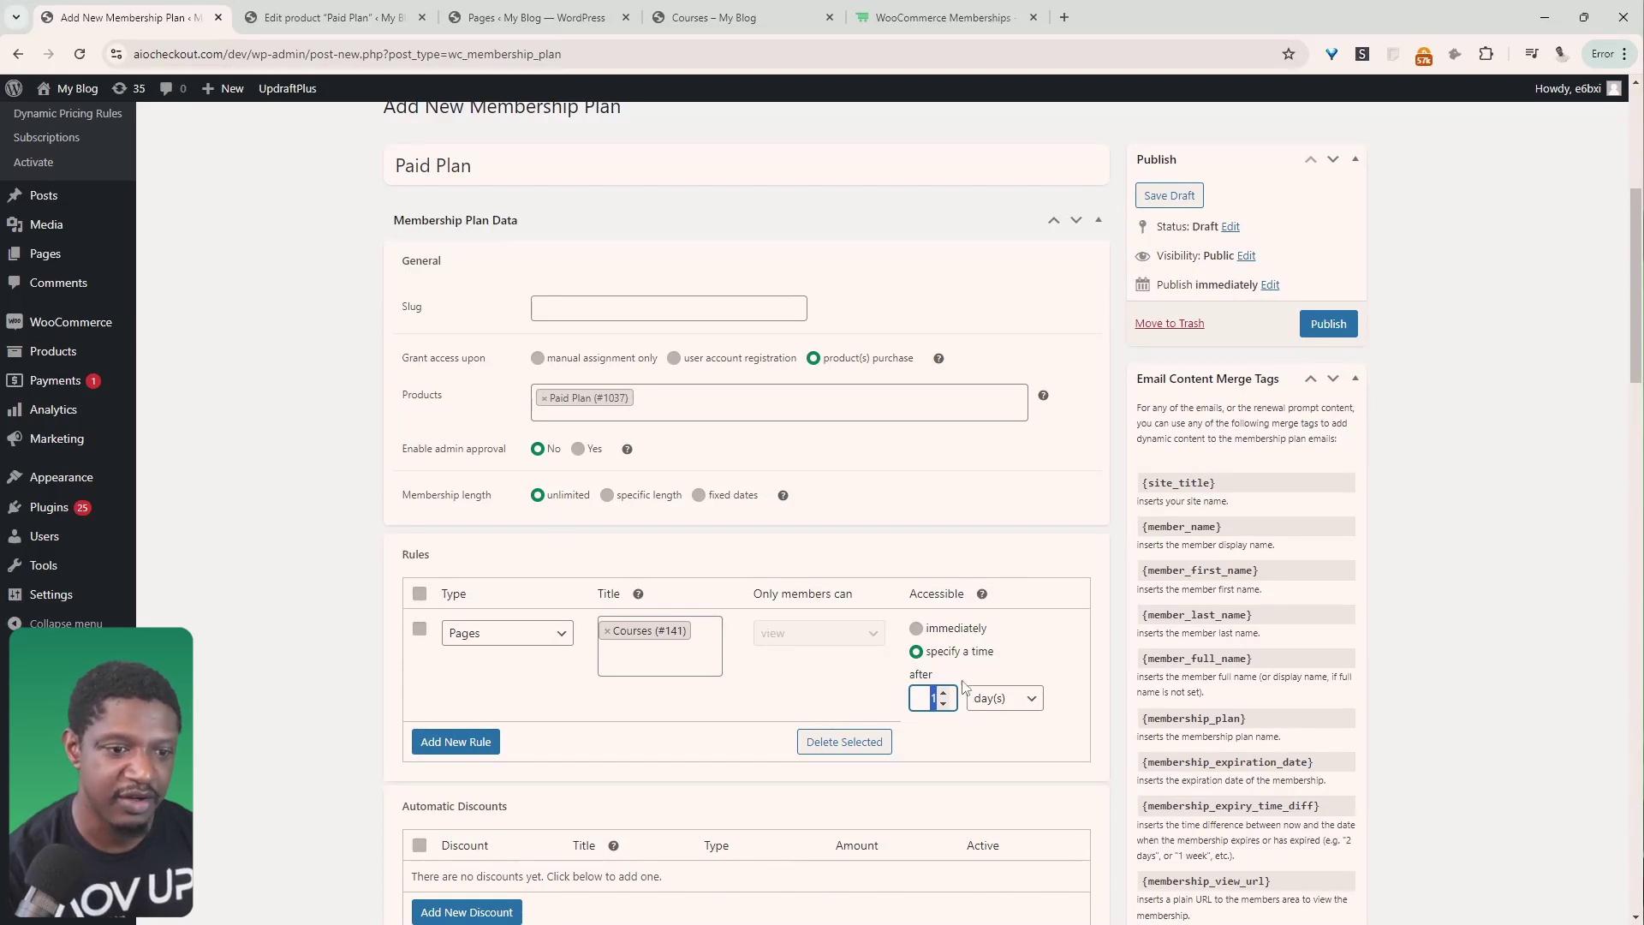
{"action": "left_click", "coordinate": [932, 632]}
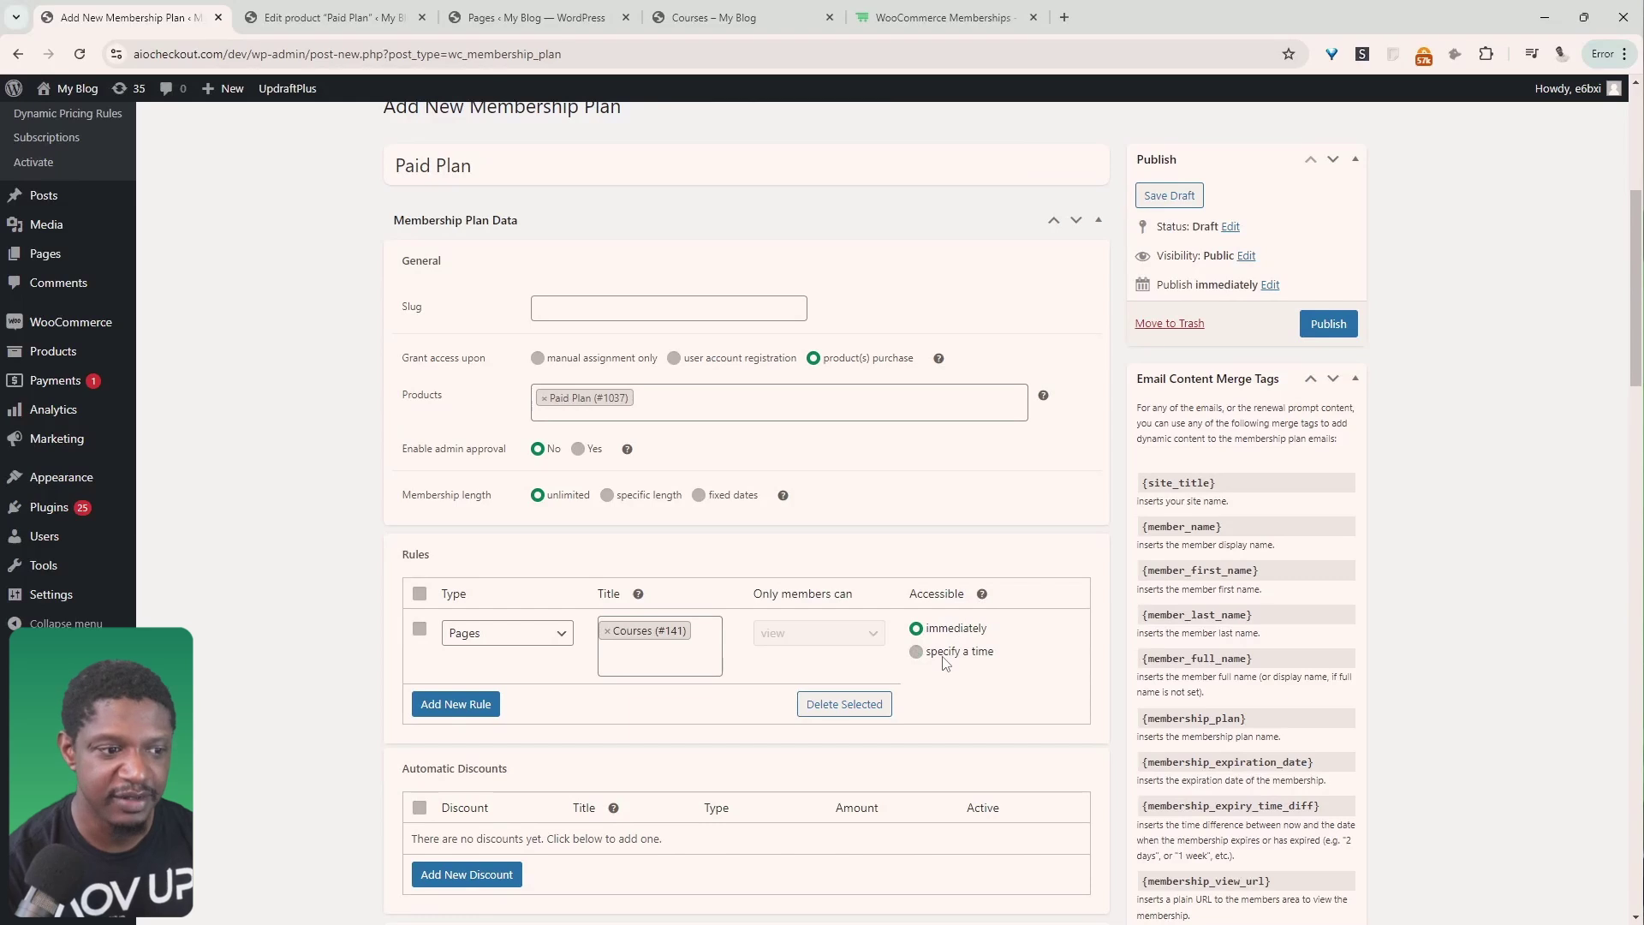
- Add a second access rule, look through the content types it can restrict, and delete that rule
{"action": "left_click", "coordinate": [455, 704]}
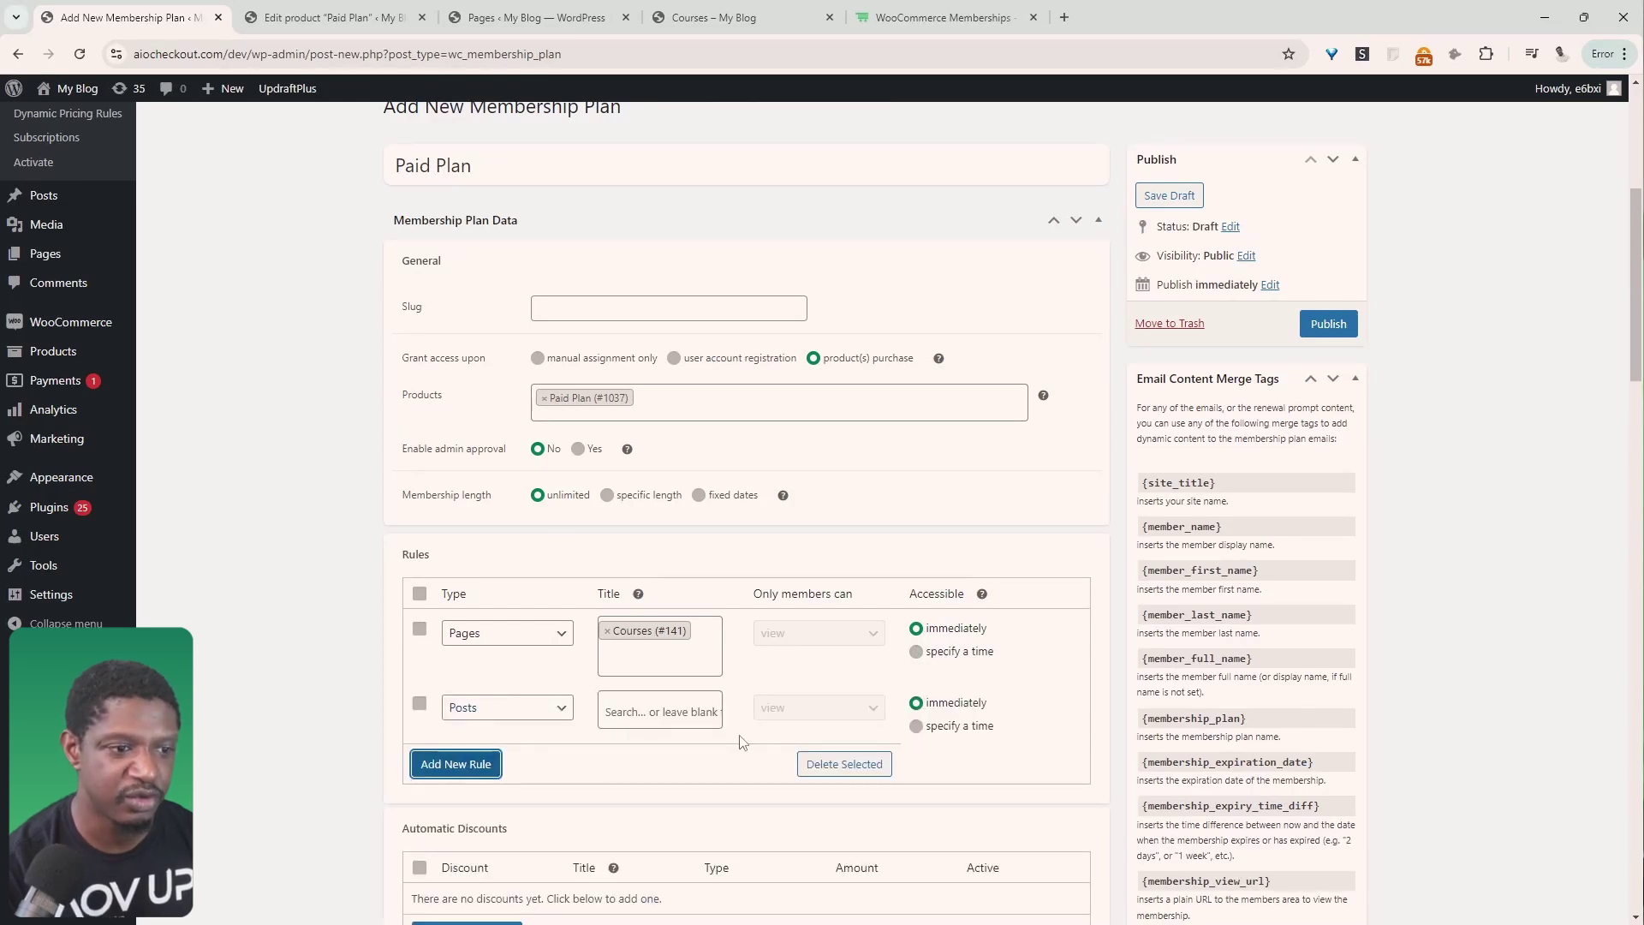
{"action": "left_click", "coordinate": [548, 708]}
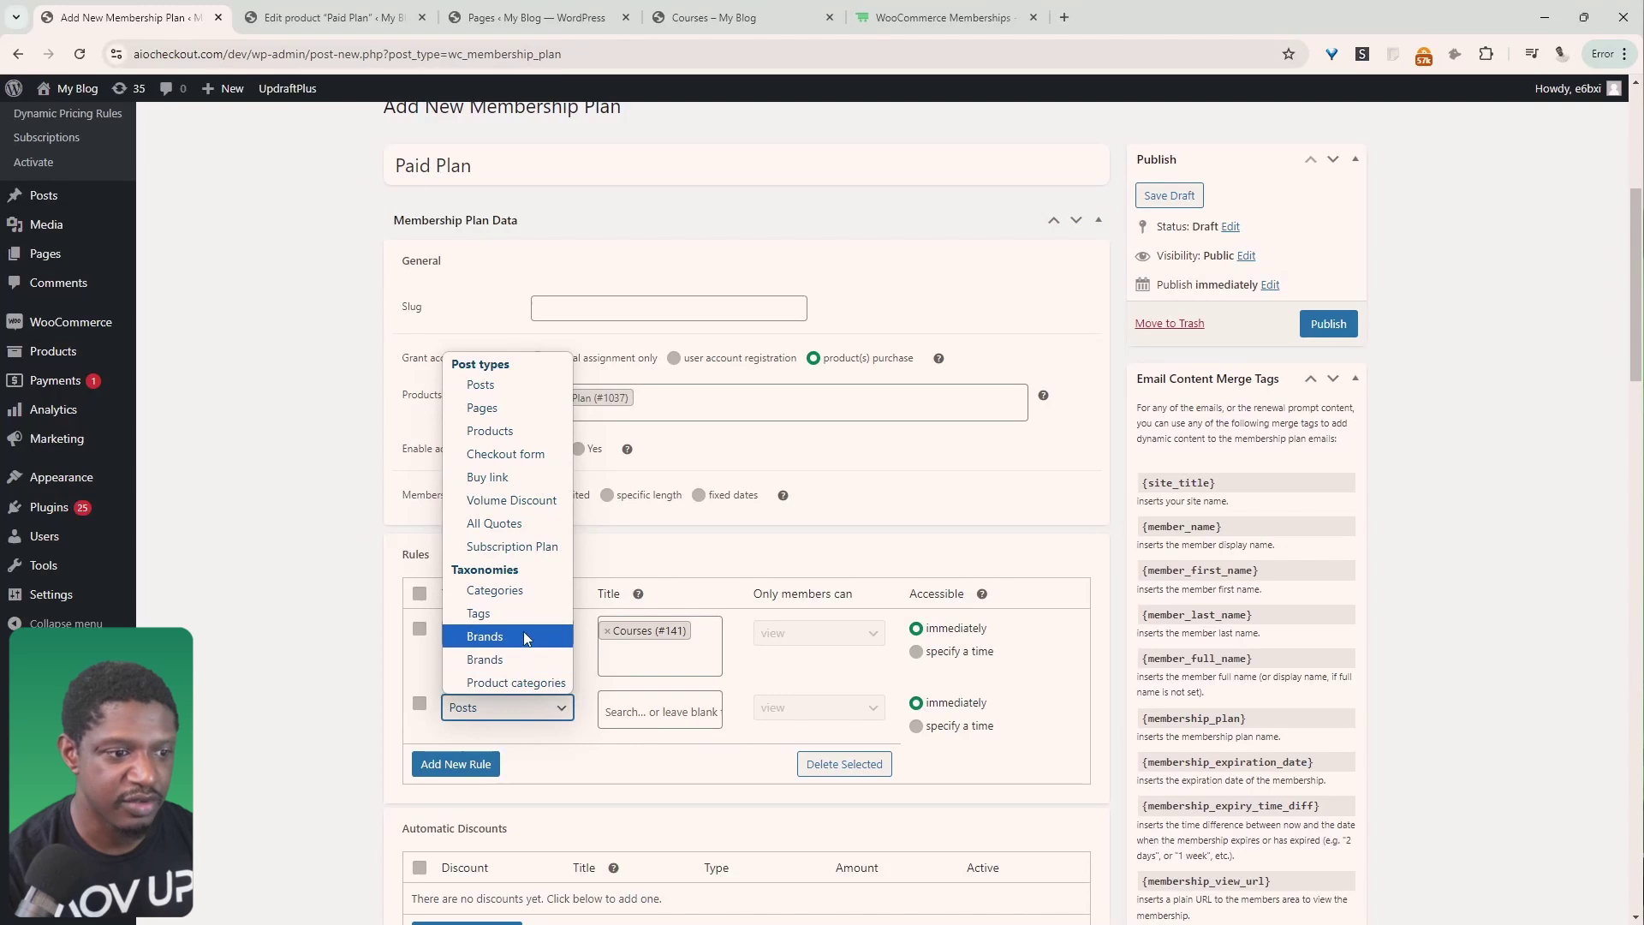
{"action": "scroll", "coordinate": [531, 685], "scroll_direction": "down", "scroll_amount": 1}
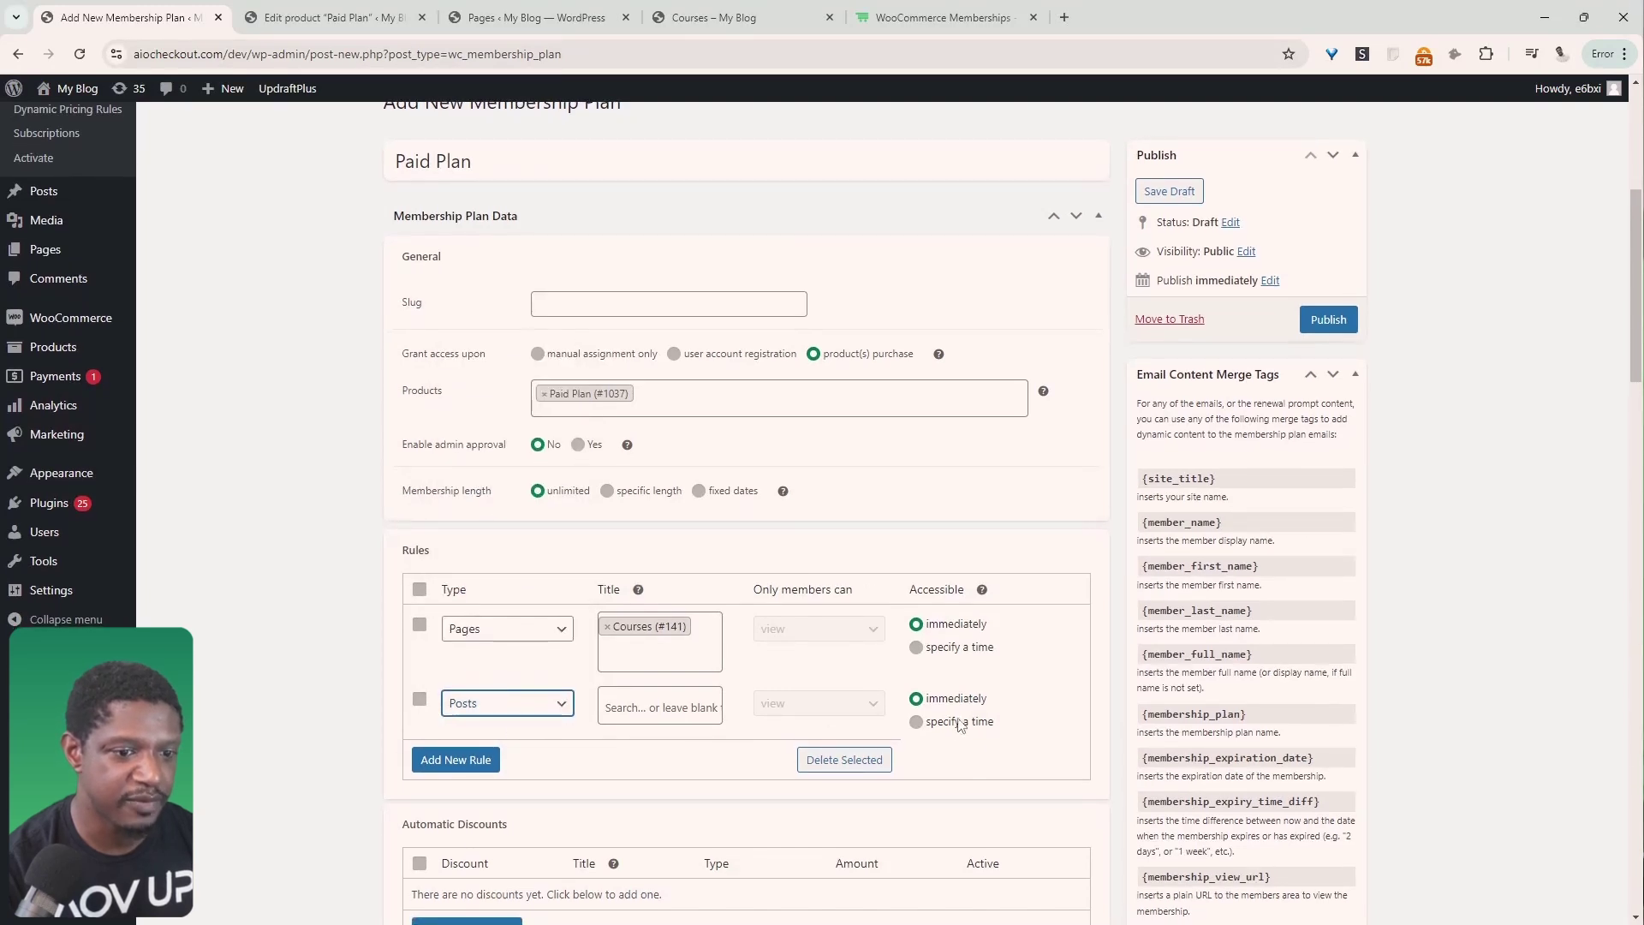
{"action": "left_click", "coordinate": [418, 699]}
{"action": "left_click", "coordinate": [844, 760]}
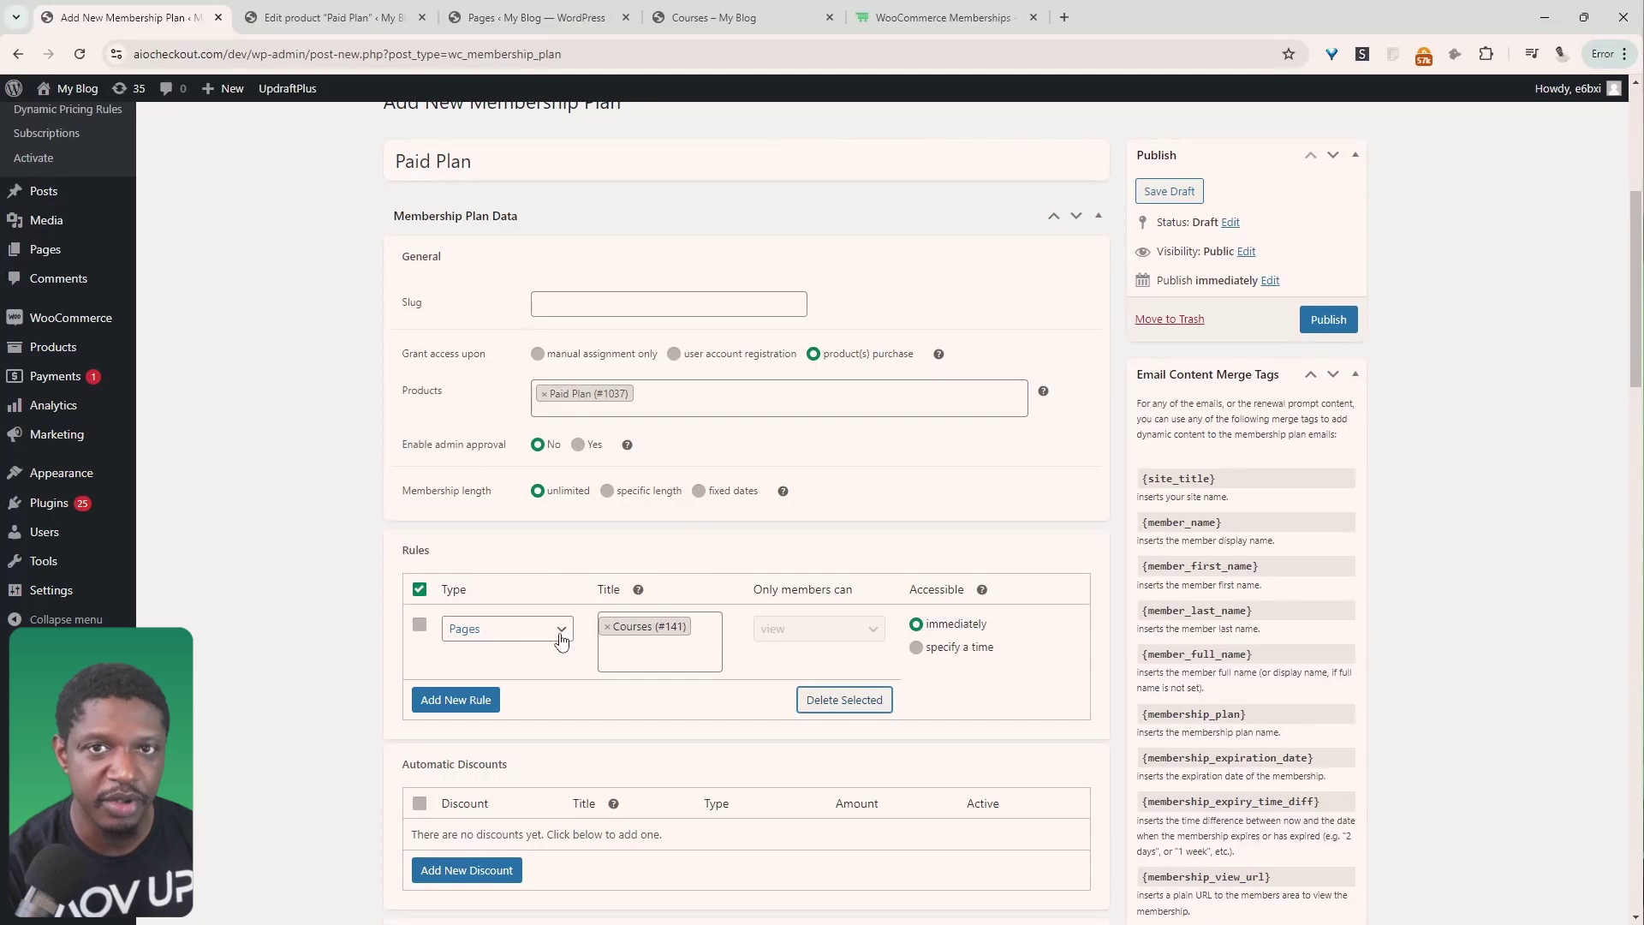
- Examine the plan's automatic discounts, members area sections and membership email contents
{"action": "scroll", "coordinate": [760, 686], "scroll_direction": "down", "scroll_amount": 1}
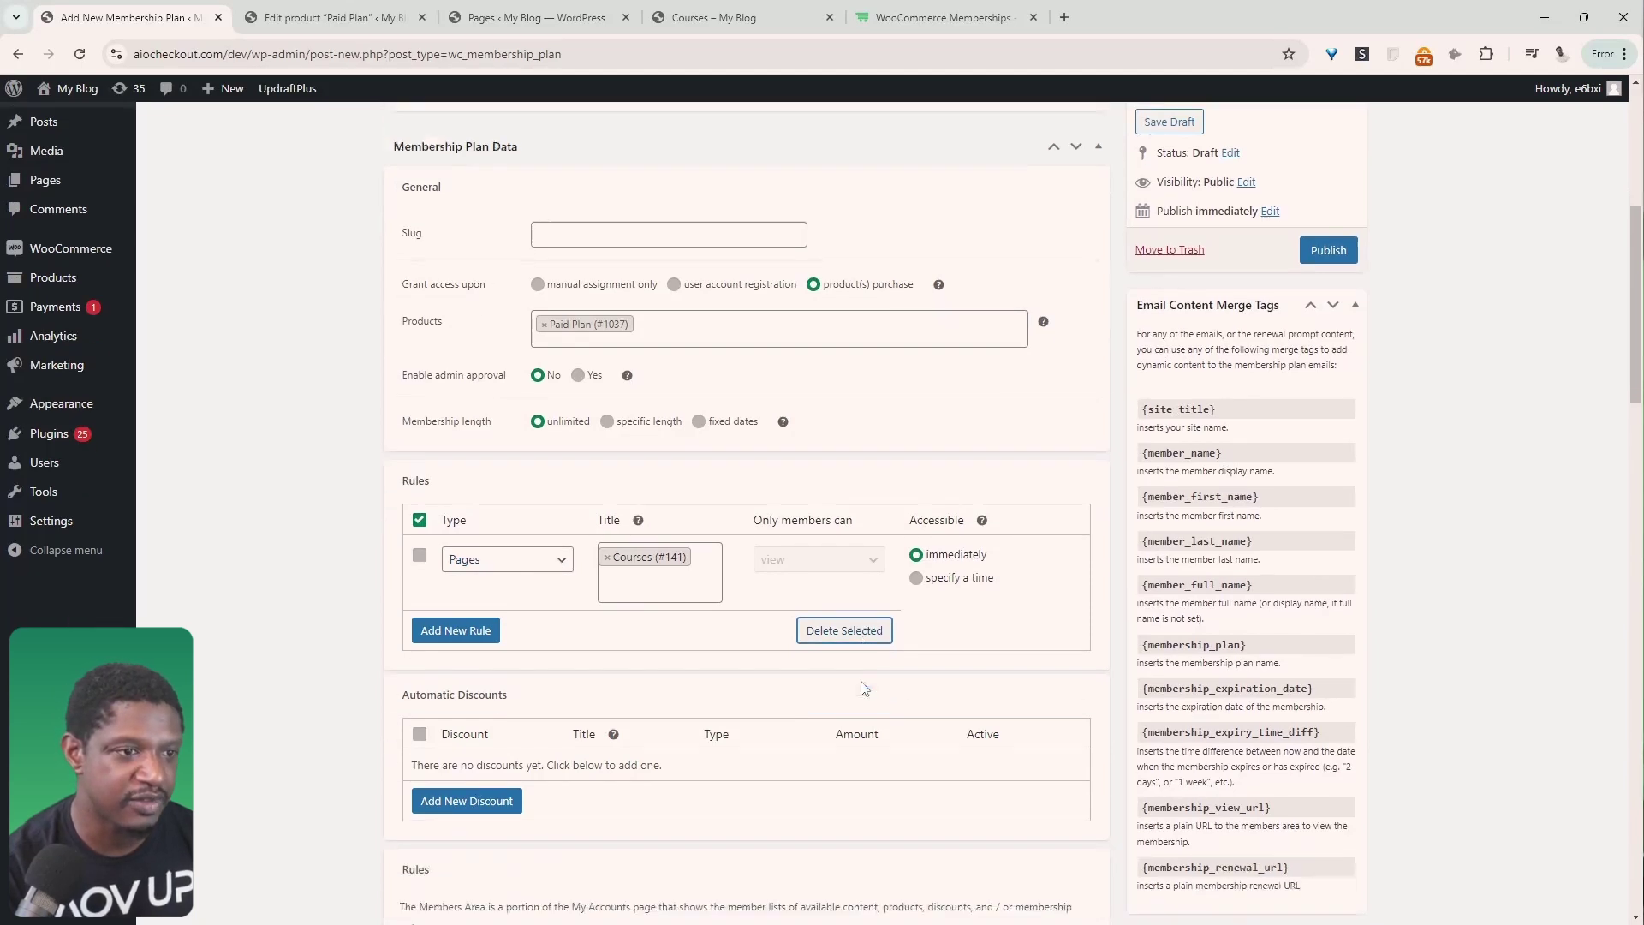
{"action": "scroll", "coordinate": [775, 673], "scroll_direction": "up", "scroll_amount": 1}
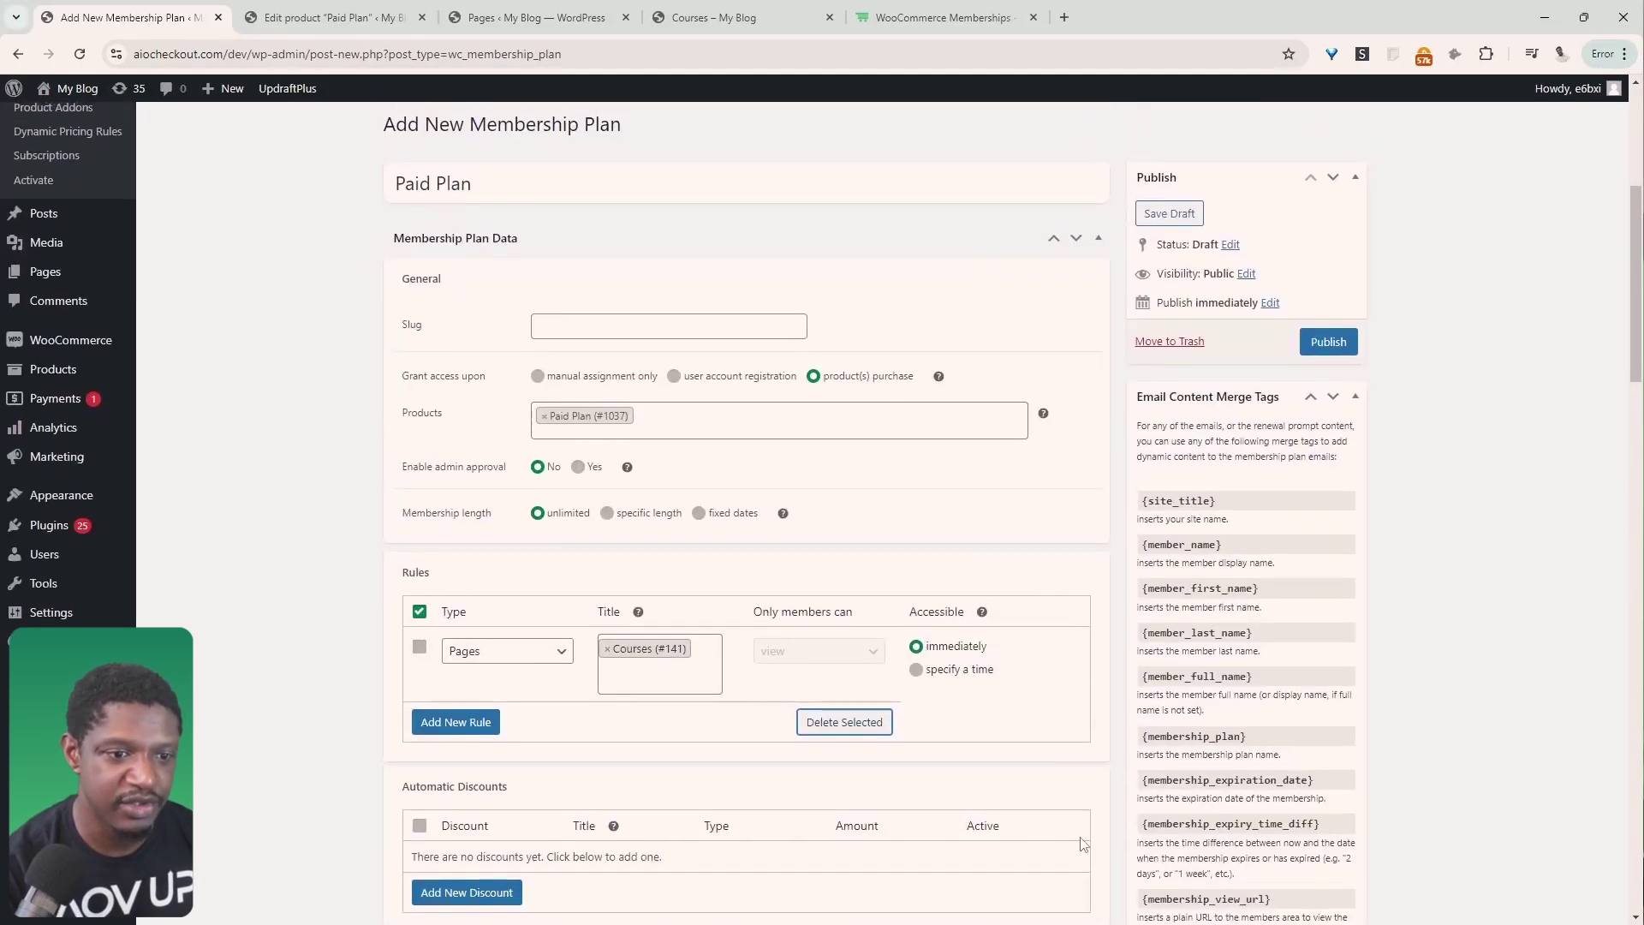
{"action": "scroll", "coordinate": [654, 753], "scroll_direction": "down", "scroll_amount": 3}
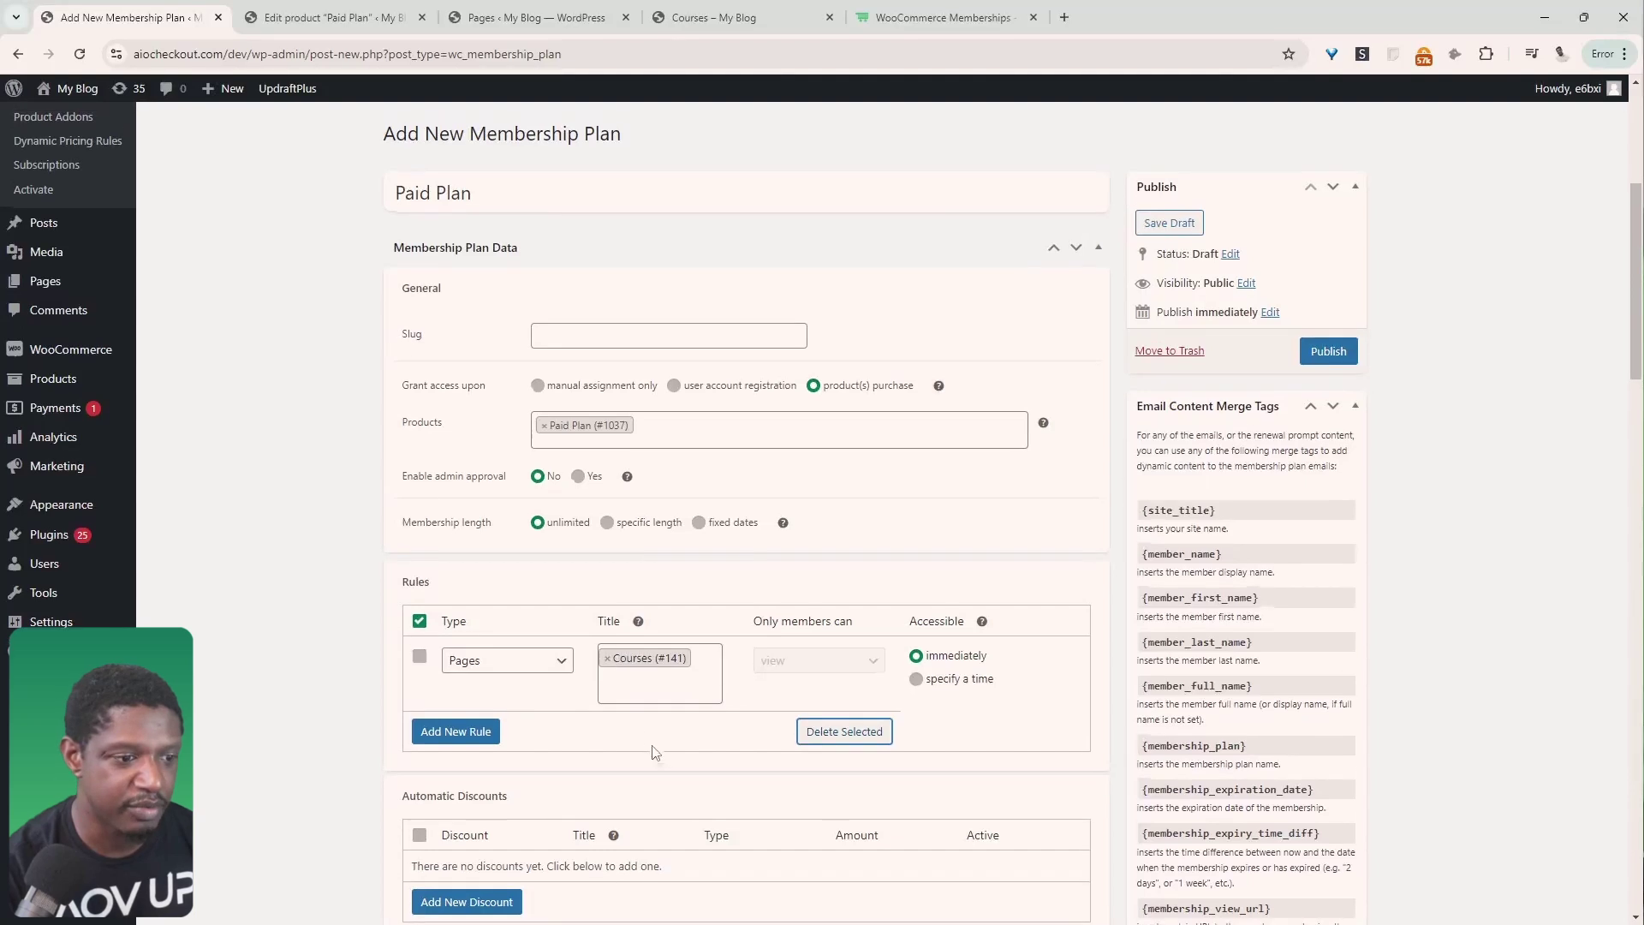
{"action": "scroll", "coordinate": [657, 757], "scroll_direction": "down", "scroll_amount": 5}
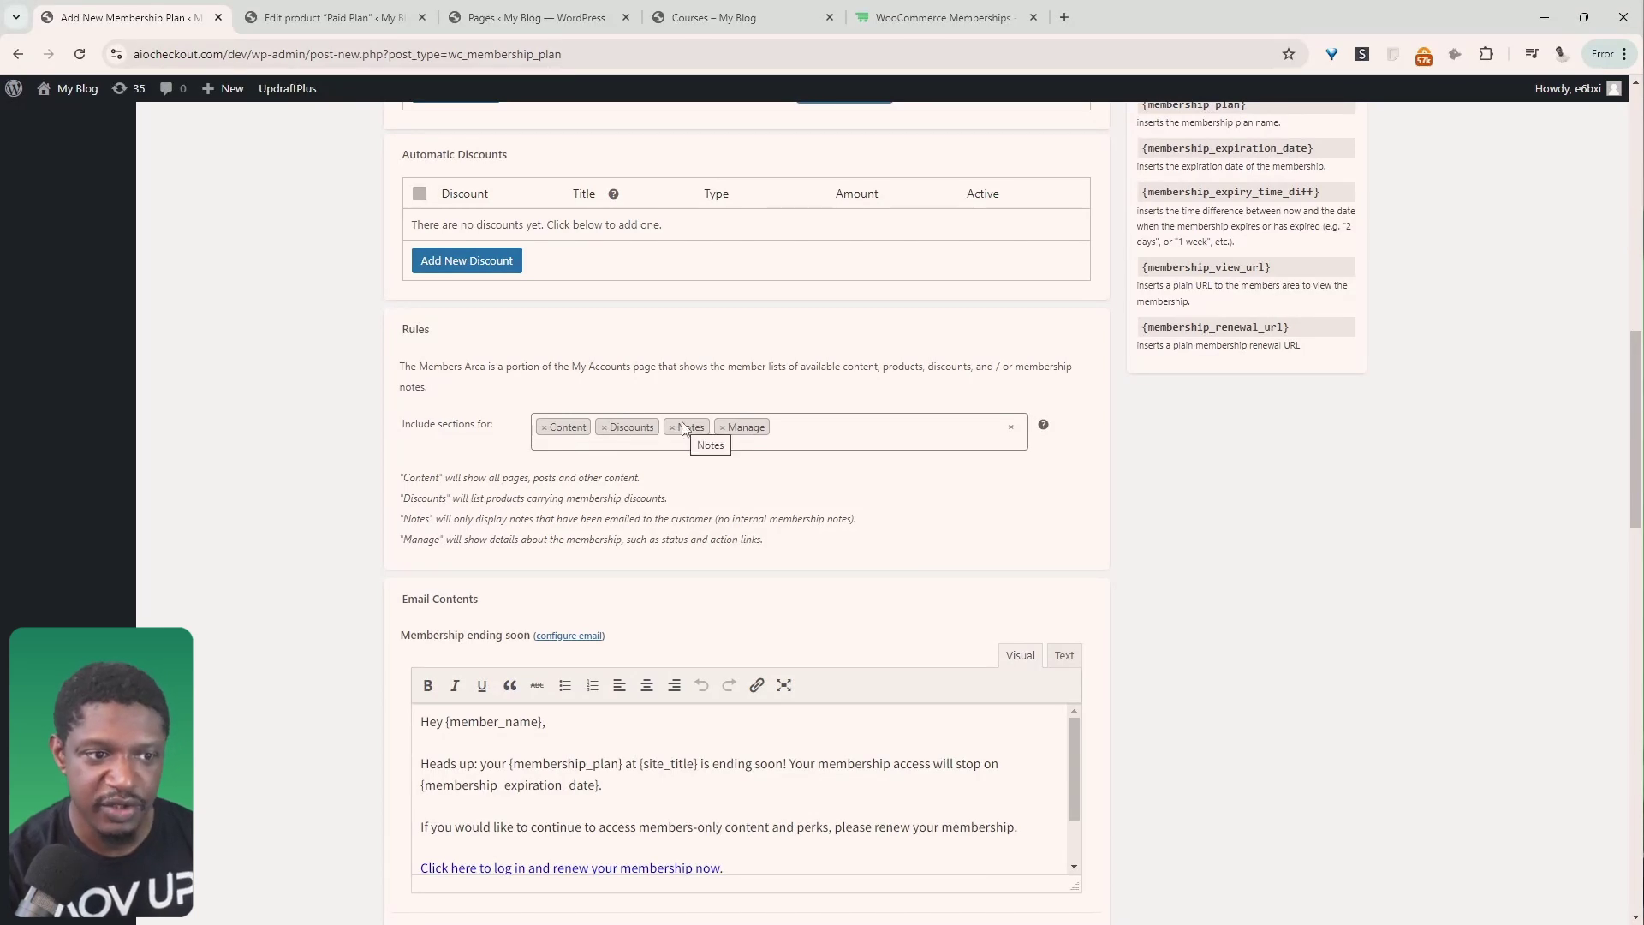
{"action": "left_click", "coordinate": [799, 435]}
{"action": "left_click", "coordinate": [1197, 511]}
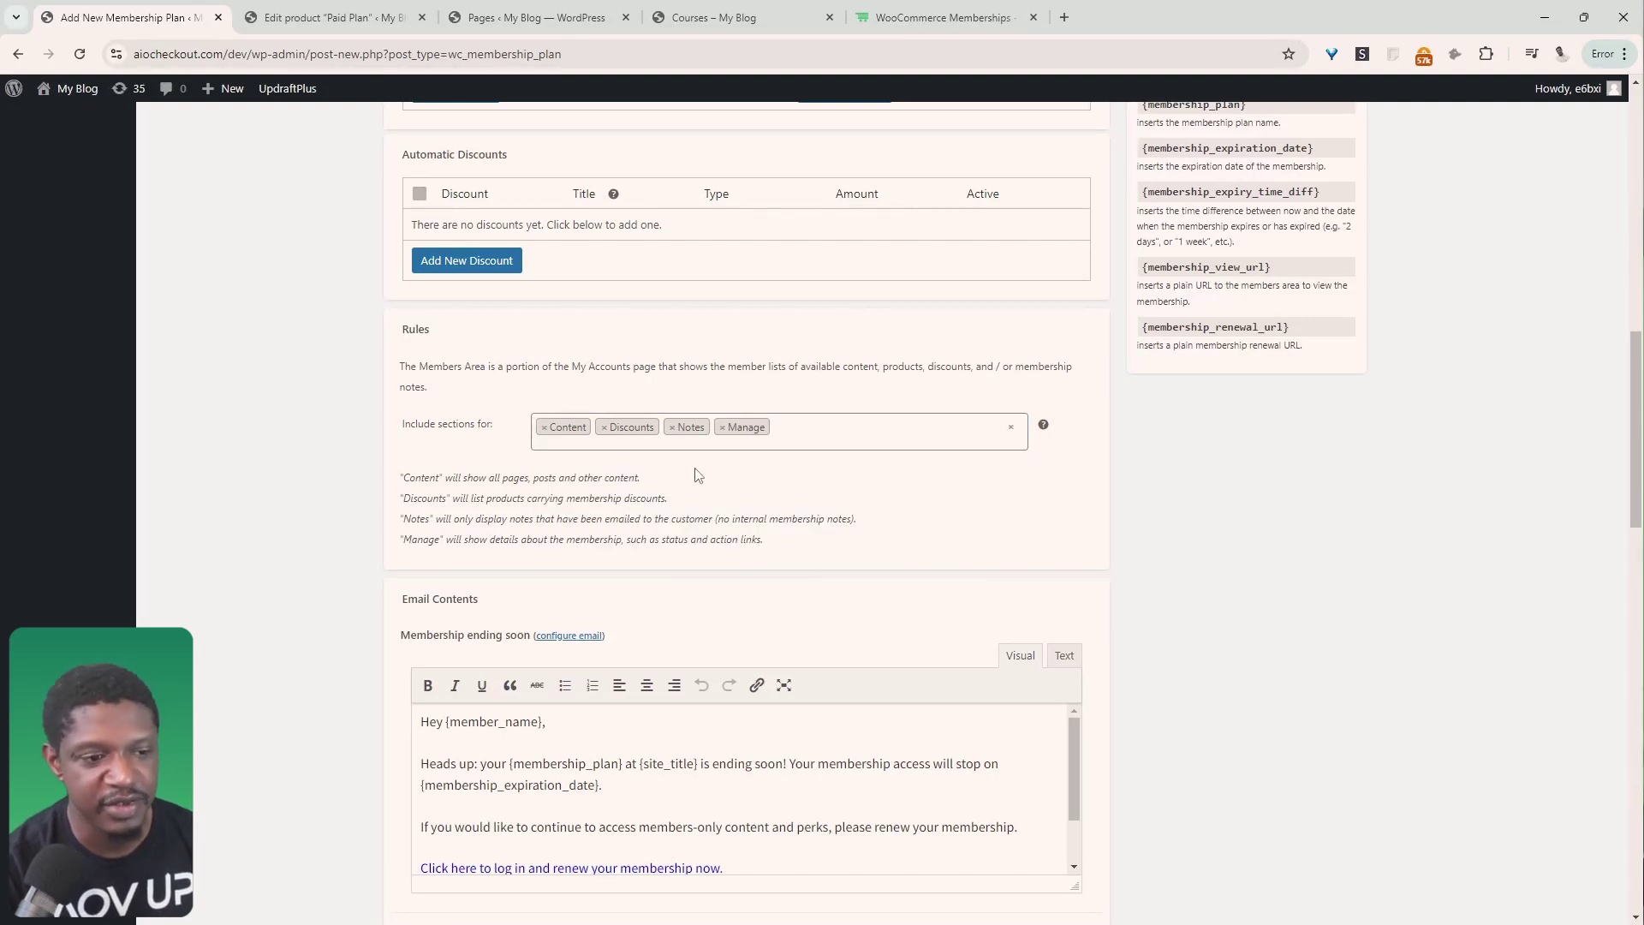
{"action": "scroll", "coordinate": [752, 594], "scroll_direction": "down", "scroll_amount": 4}
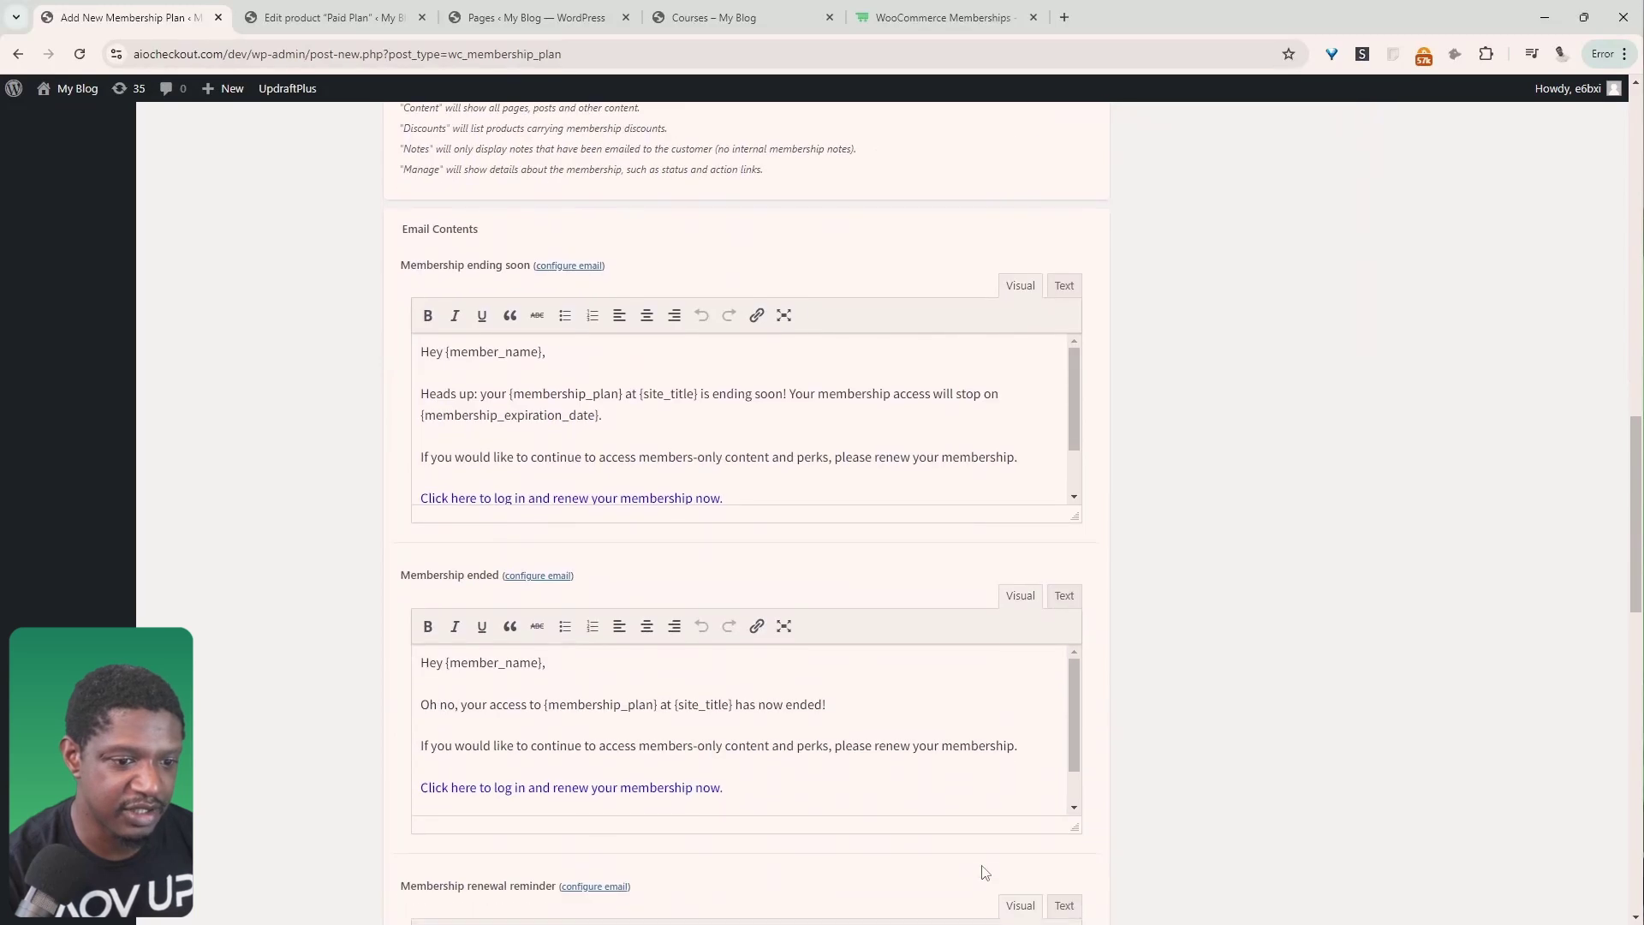
{"action": "scroll", "coordinate": [985, 872], "scroll_direction": "down", "scroll_amount": 7}
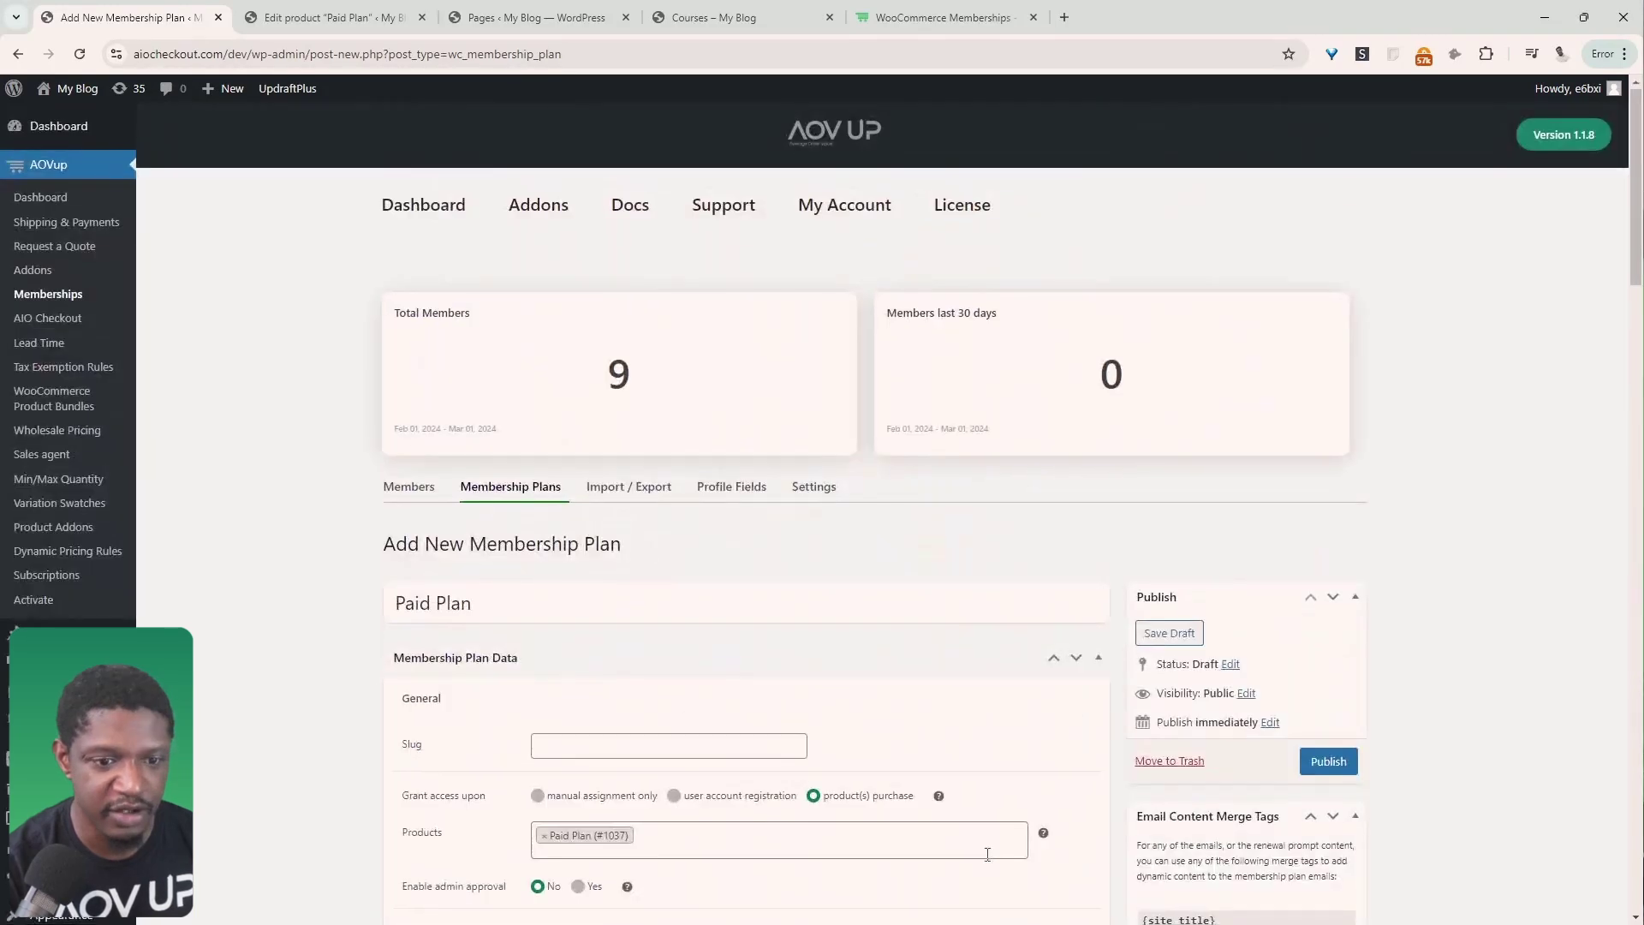
- Publish the Paid Plan membership plan
{"action": "scroll", "coordinate": [1466, 763], "scroll_direction": "down", "scroll_amount": 2}
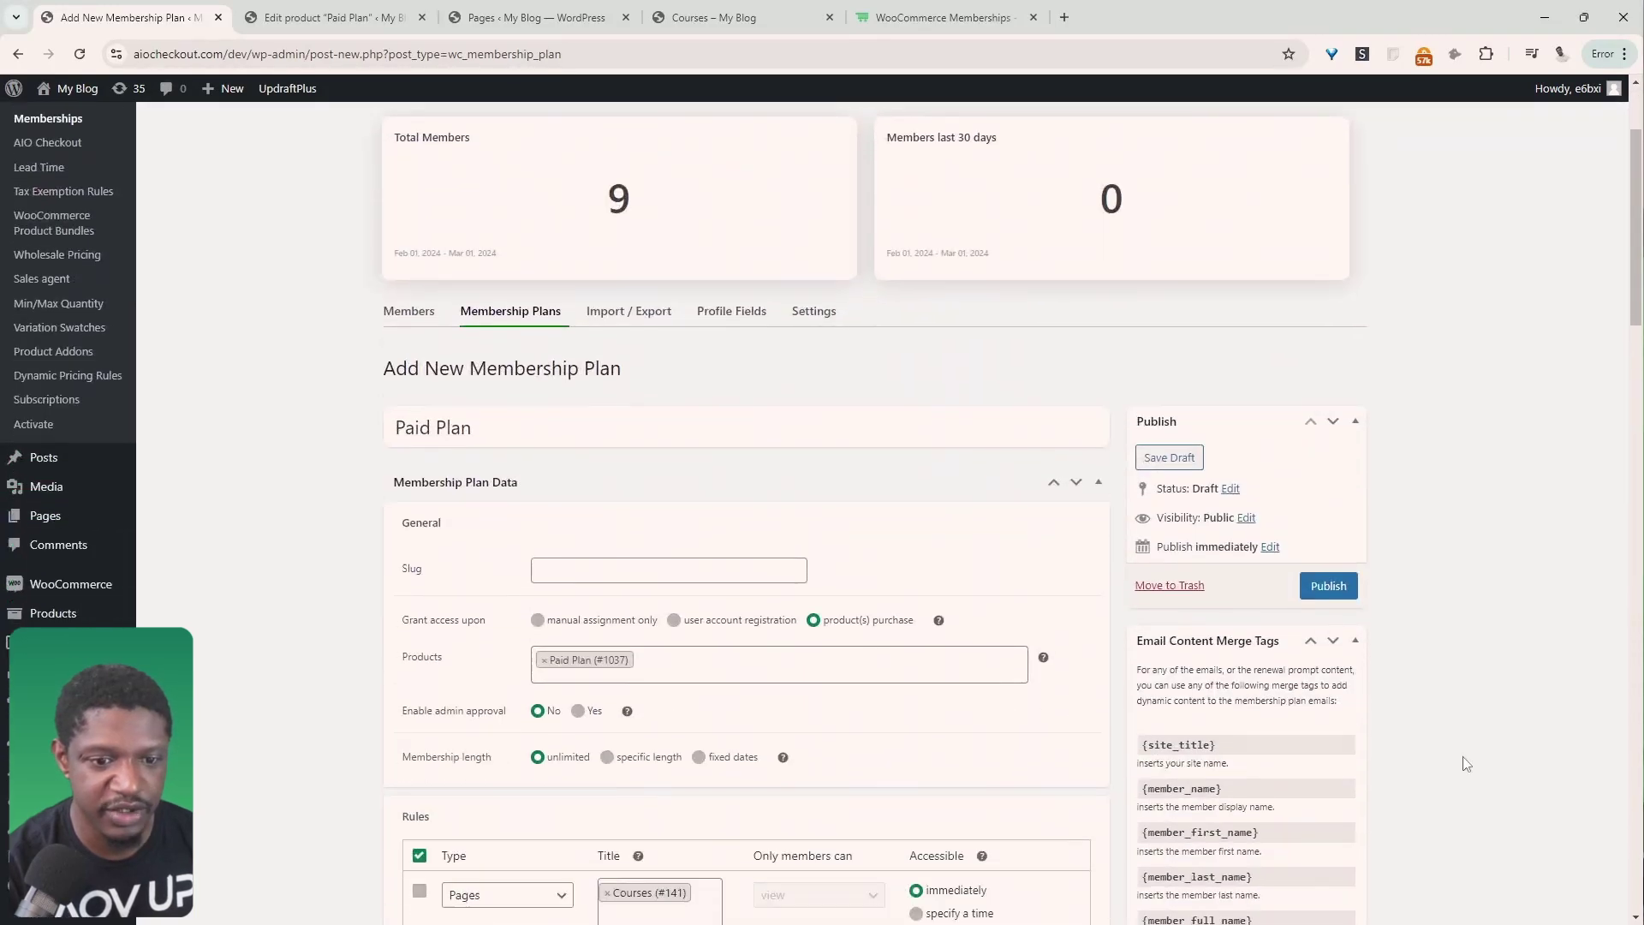
{"action": "left_click", "coordinate": [1329, 586]}
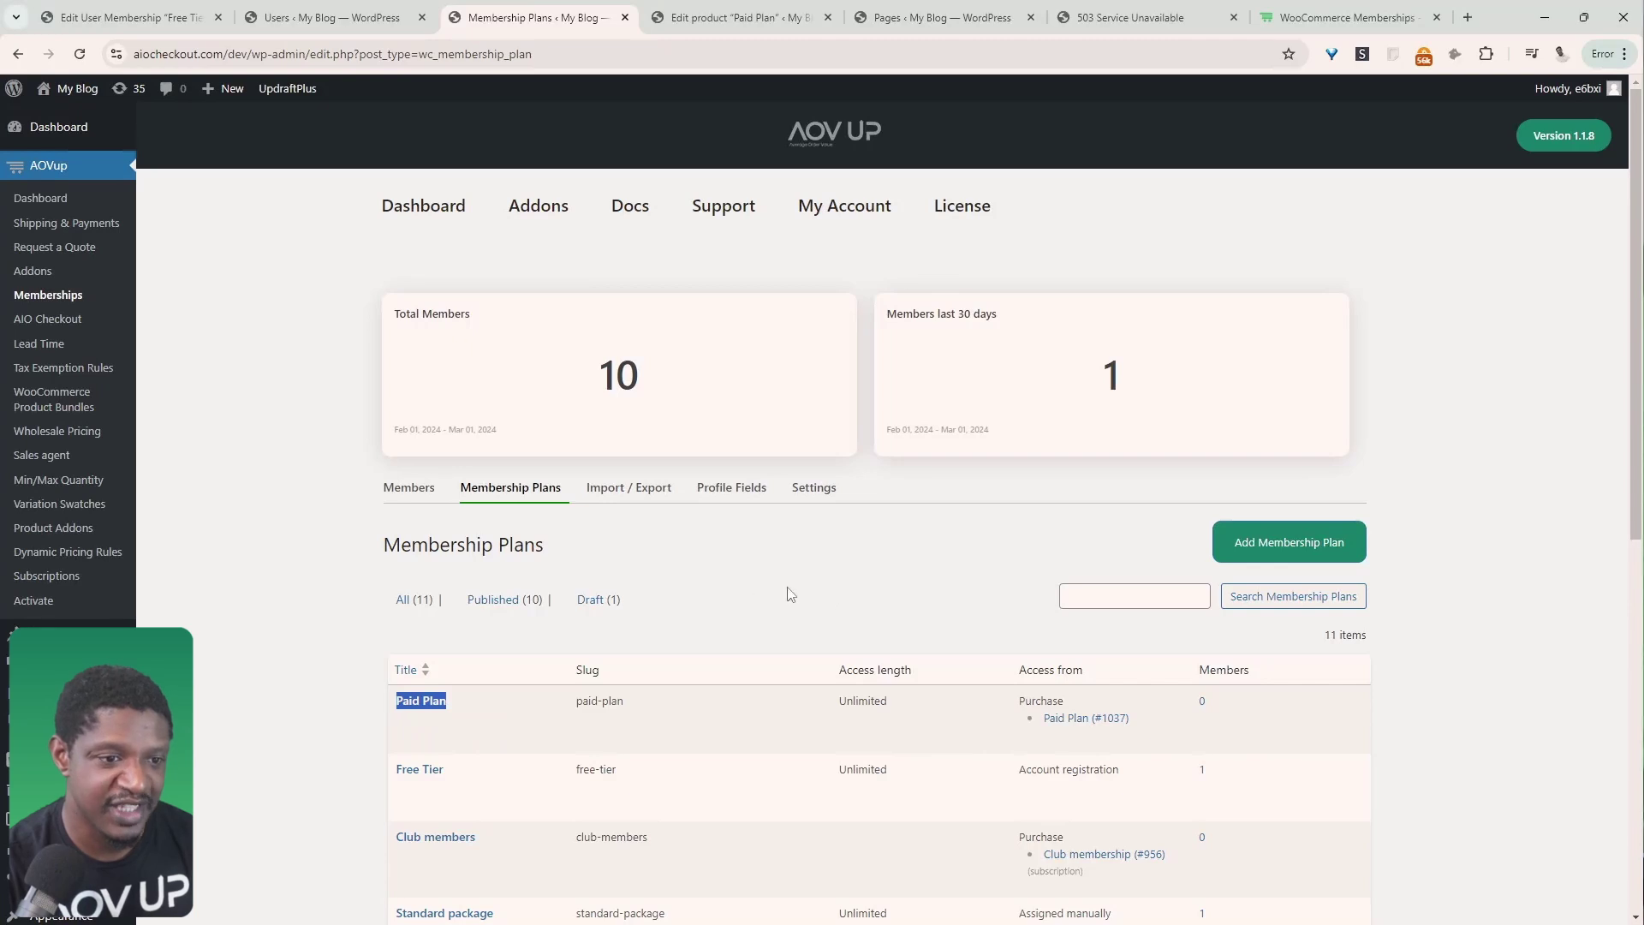
- In the general membership settings, change the content restriction mode to Redirect to page
{"action": "left_click", "coordinate": [815, 493]}
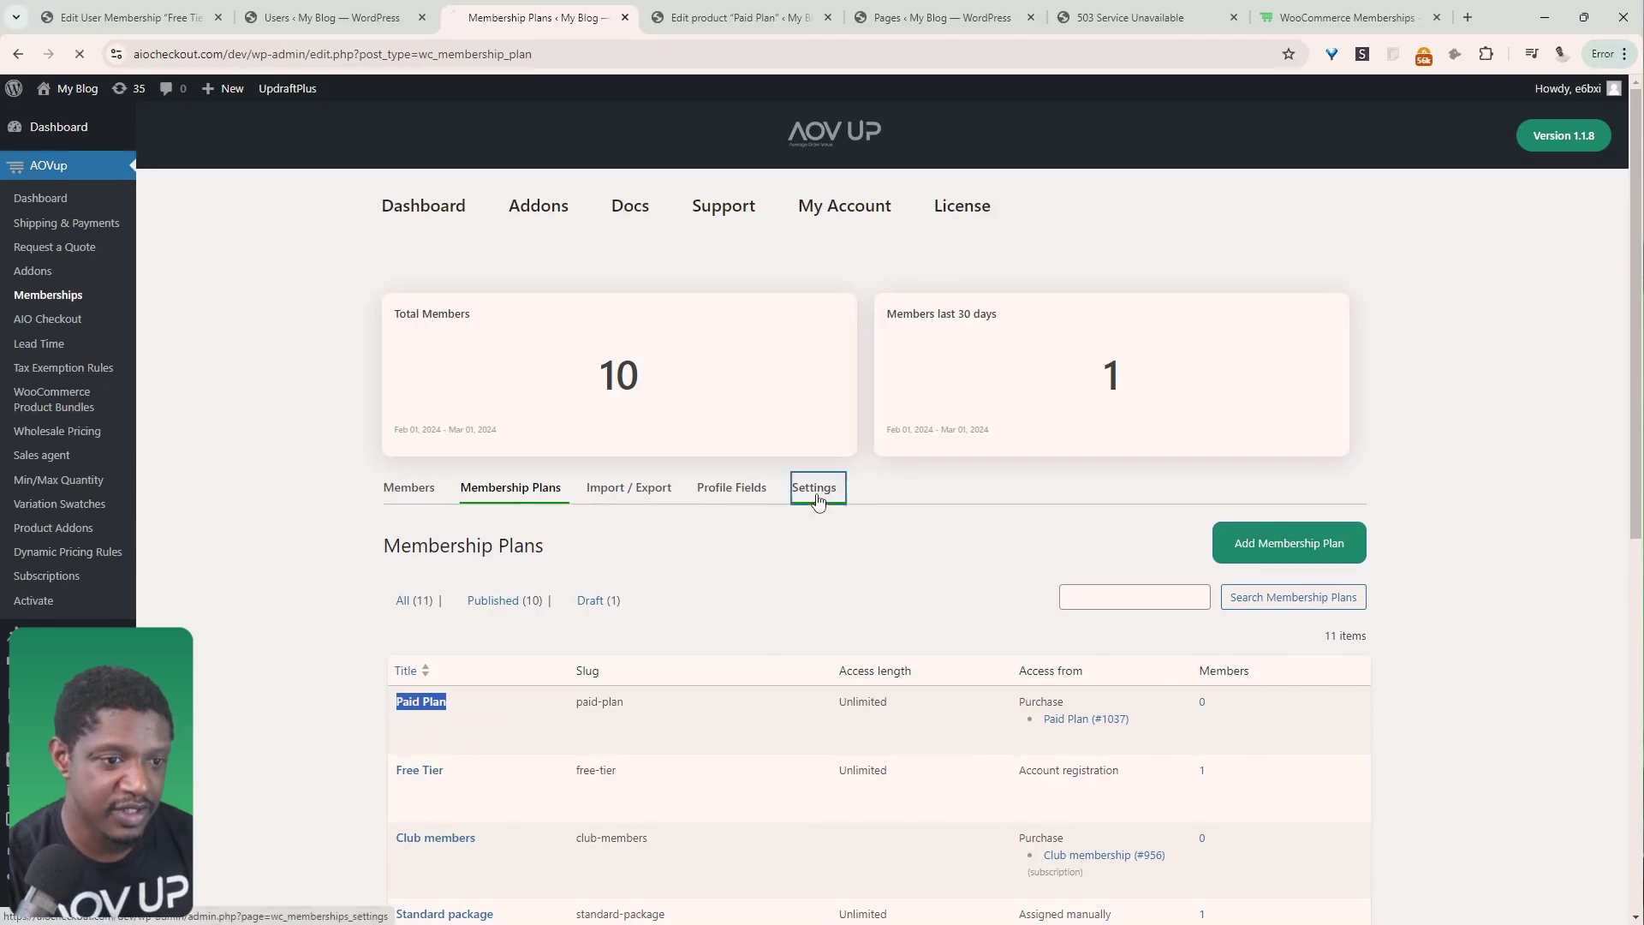
{"action": "scroll", "coordinate": [599, 617], "scroll_direction": "down", "scroll_amount": 1}
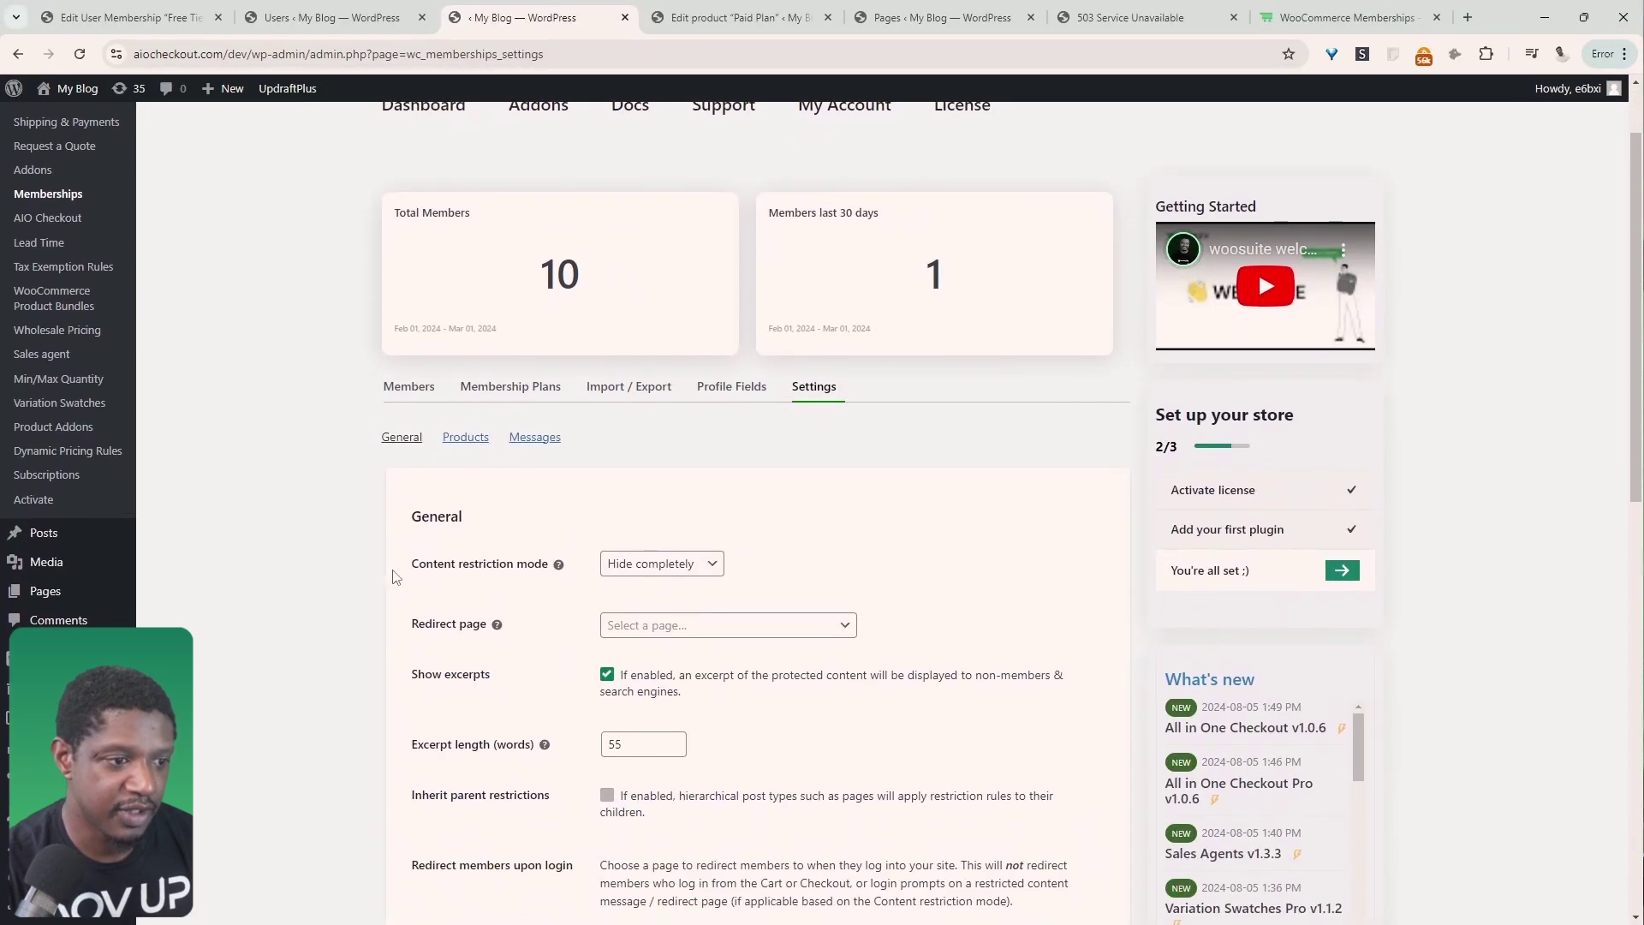
{"action": "left_click", "coordinate": [638, 569]}
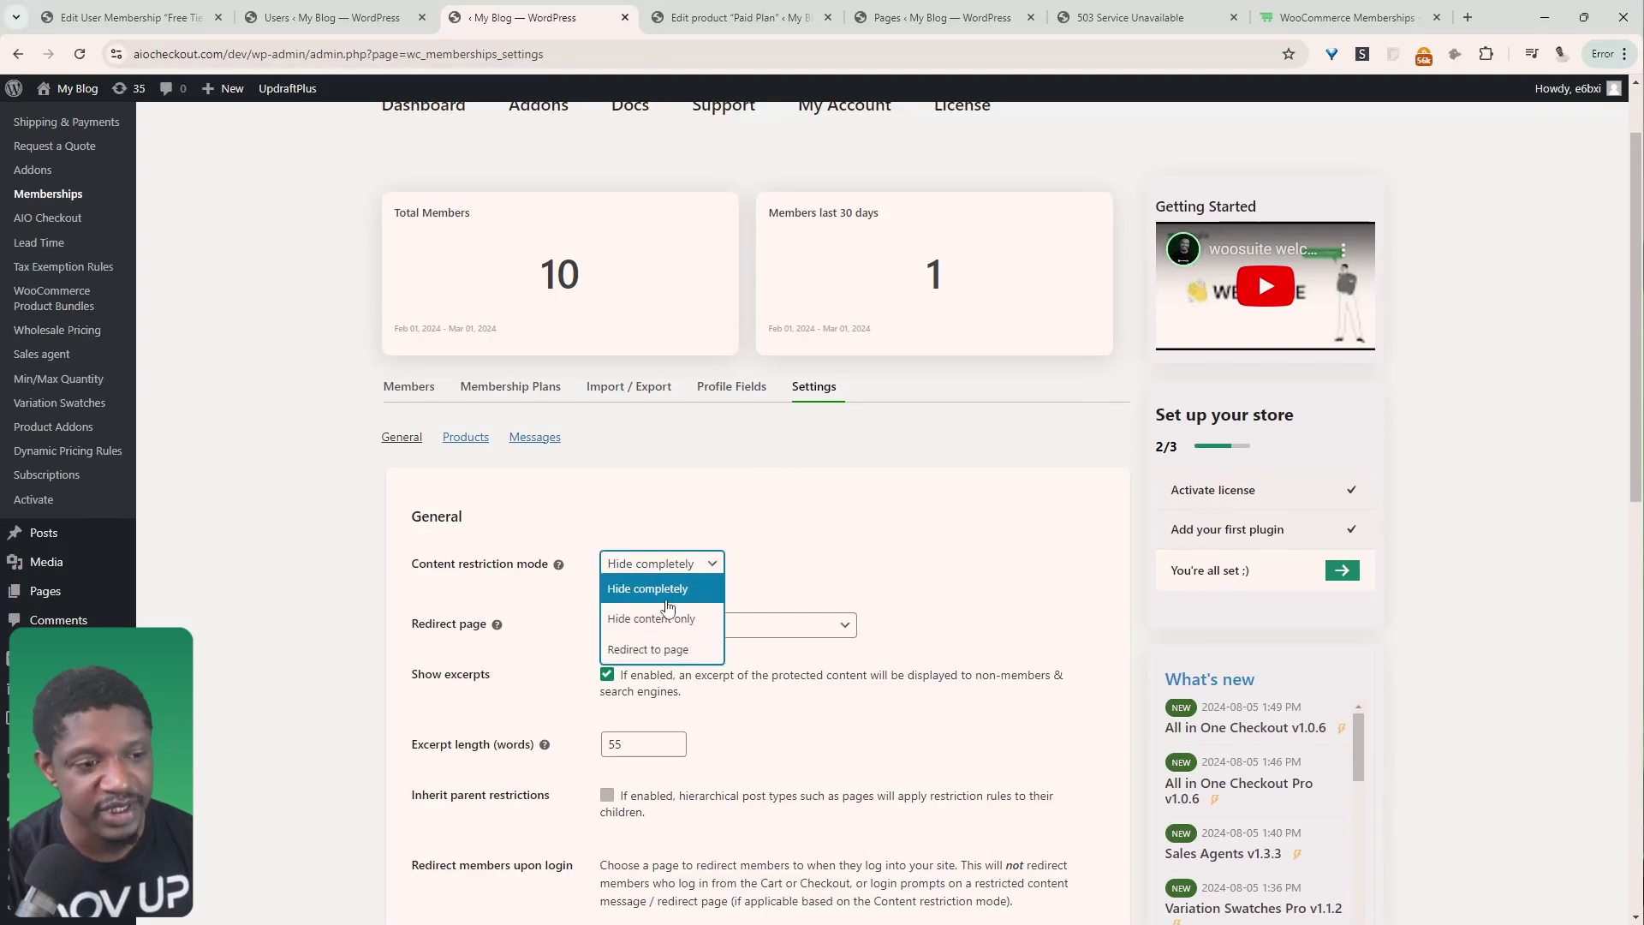
{"action": "left_click", "coordinate": [673, 618]}
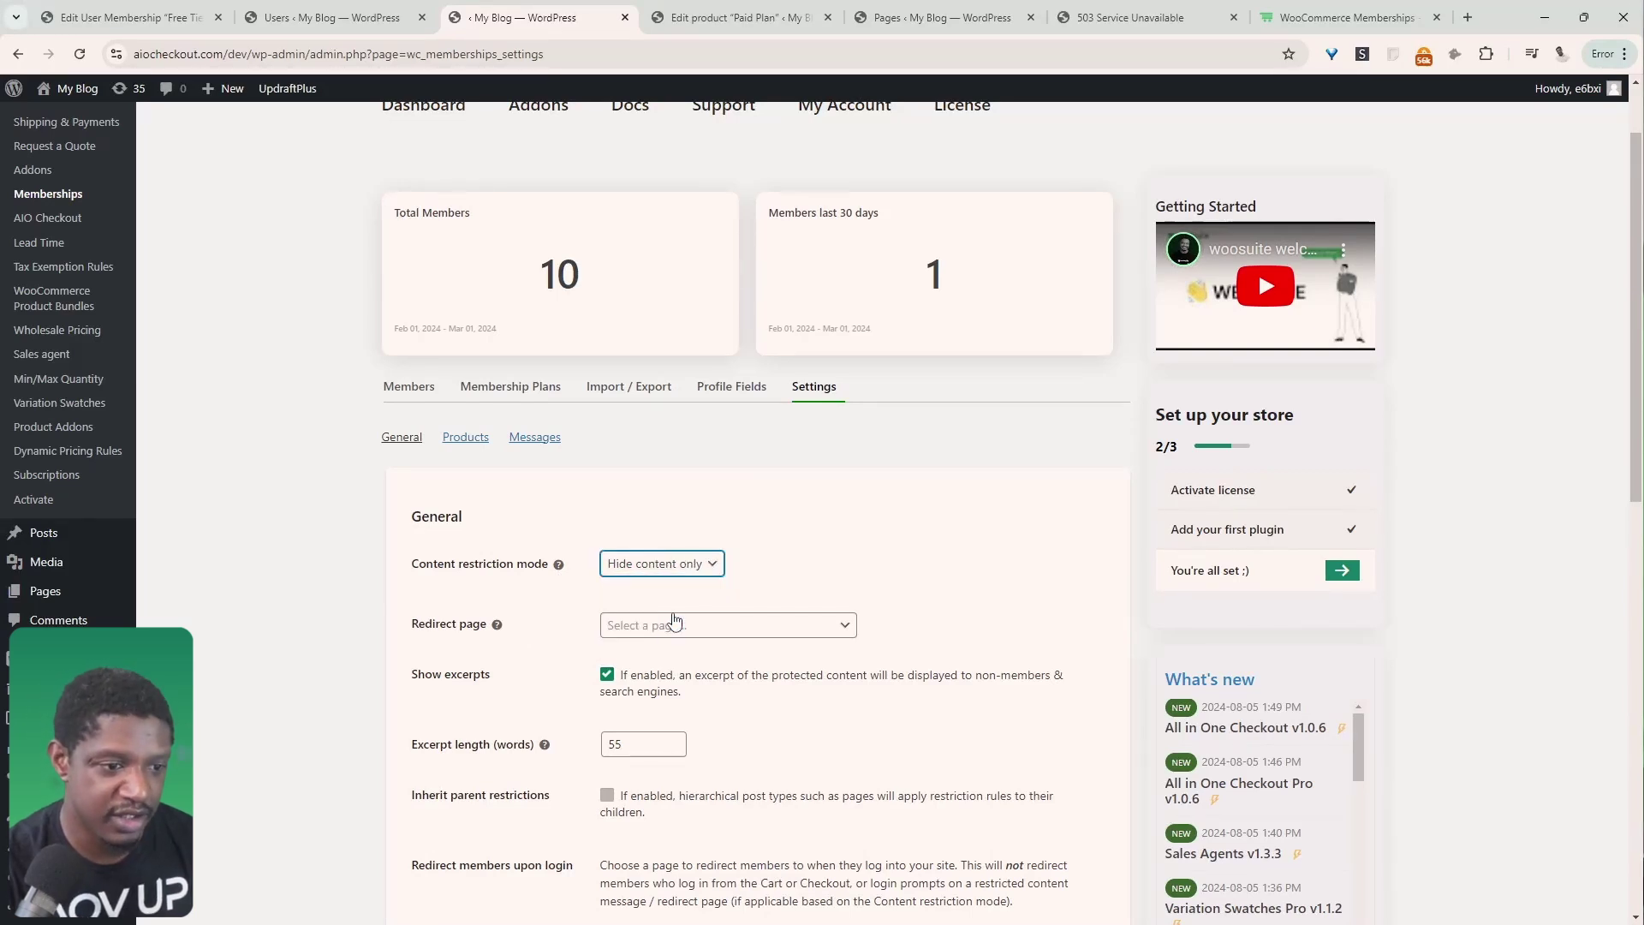
{"action": "left_click", "coordinate": [708, 565]}
{"action": "left_click", "coordinate": [678, 645]}
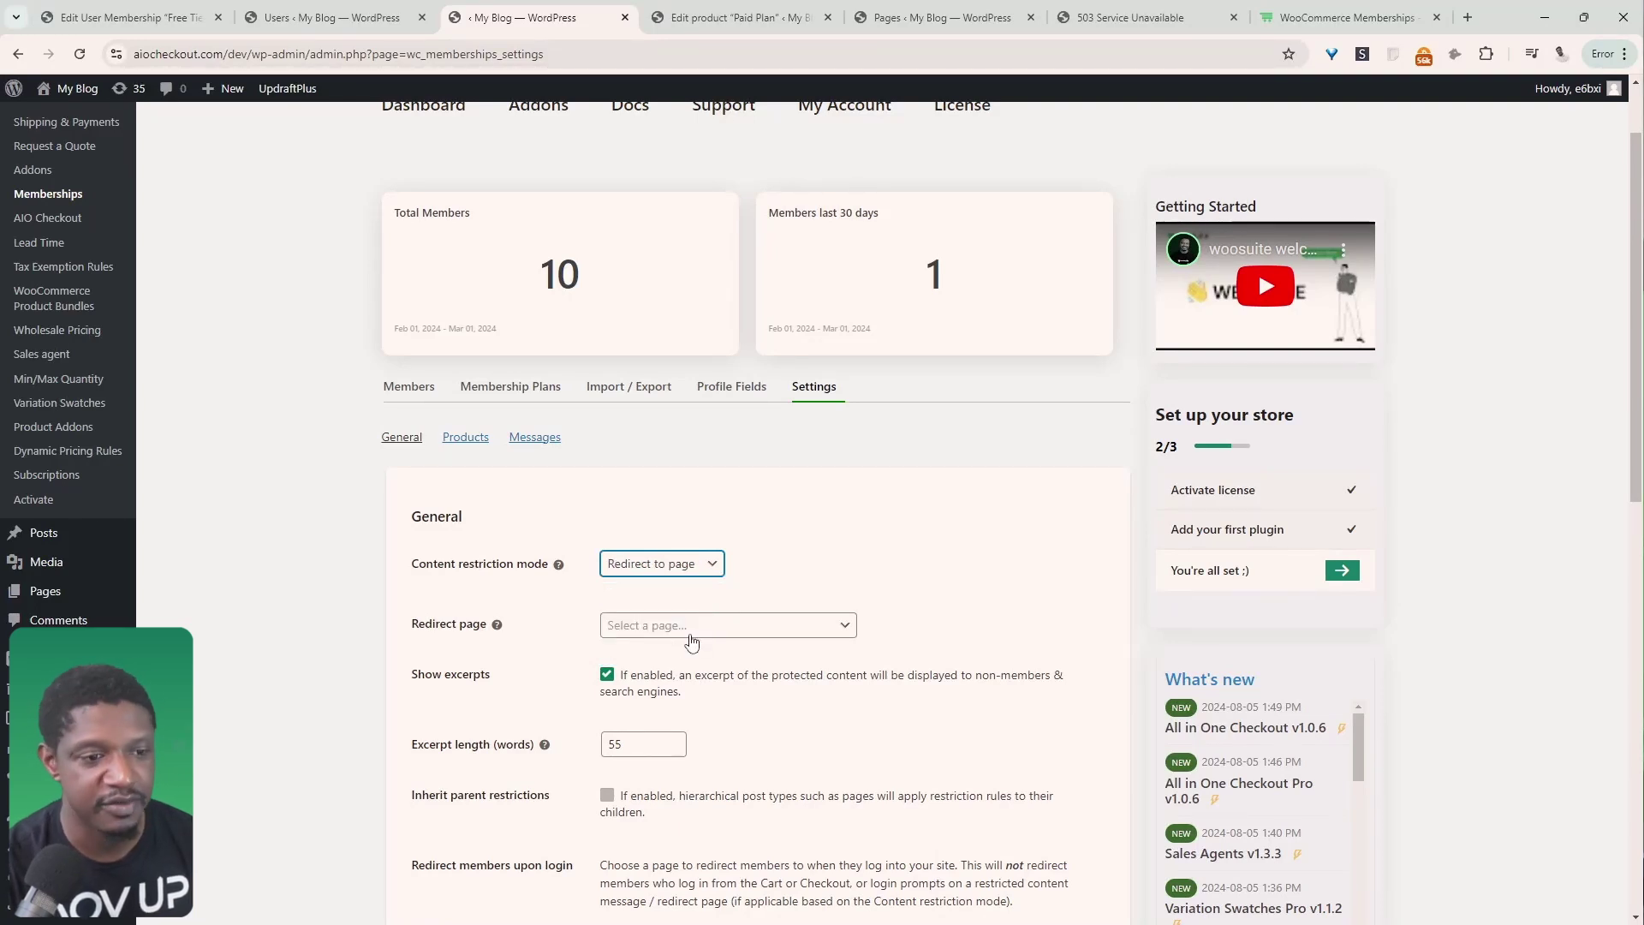
- Start a new WordPress page in a separate browser tab, title it Upgrade, and browse the Call to Action patterns
{"action": "scroll", "coordinate": [692, 641], "scroll_direction": "up", "scroll_amount": 1}
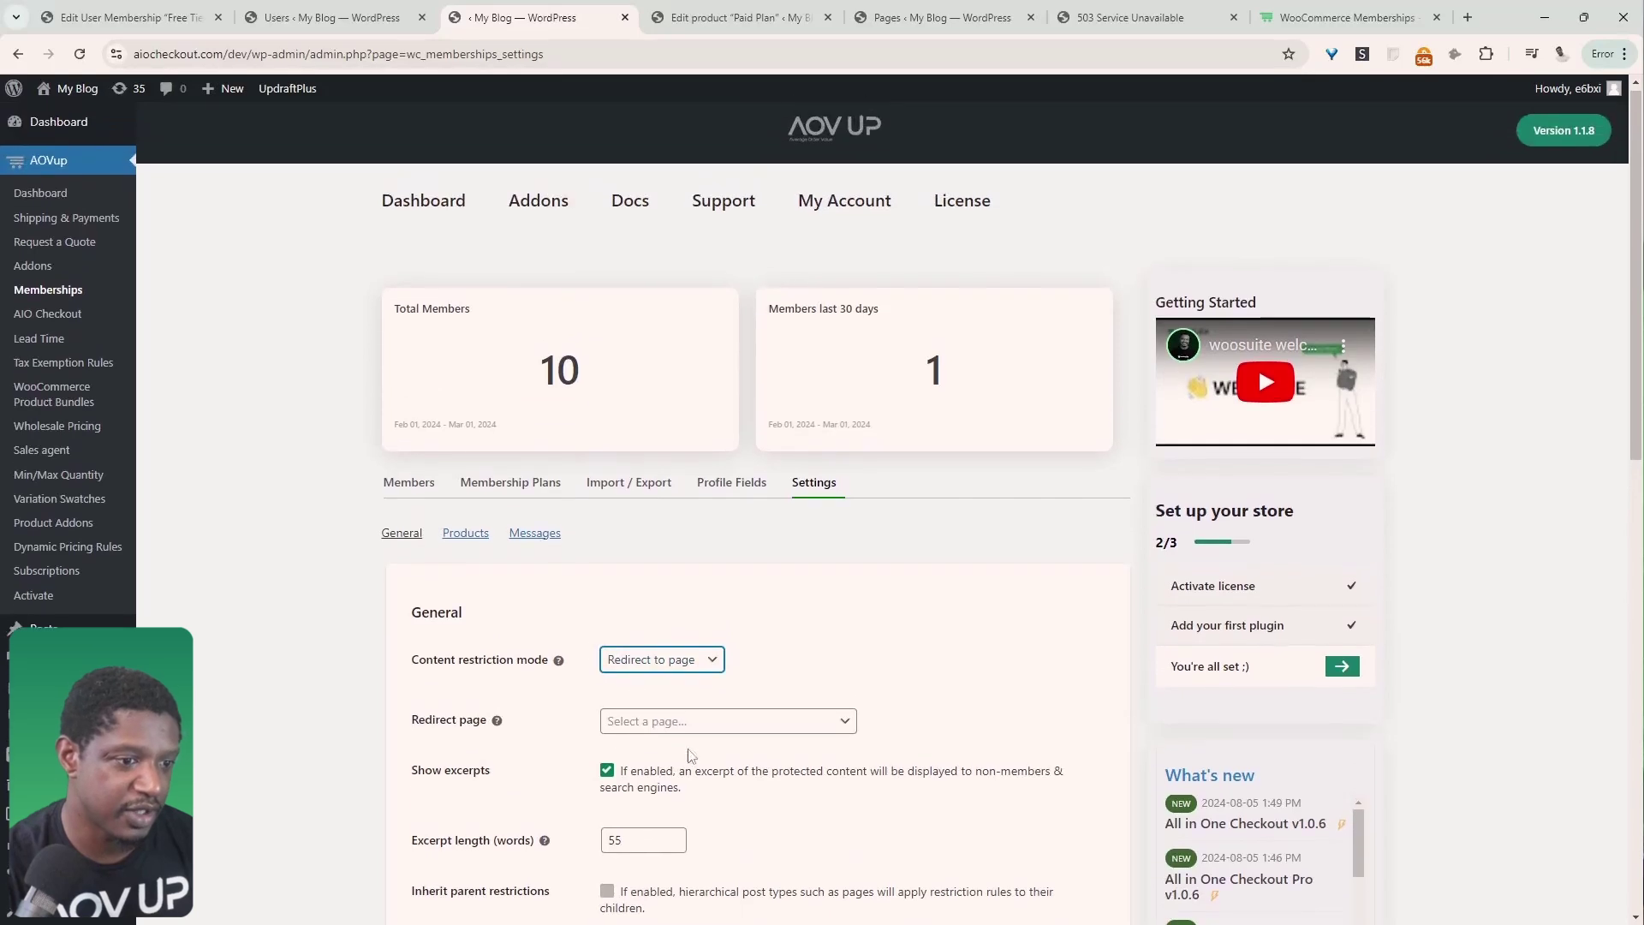
{"action": "mouse_move", "coordinate": [225, 88]}
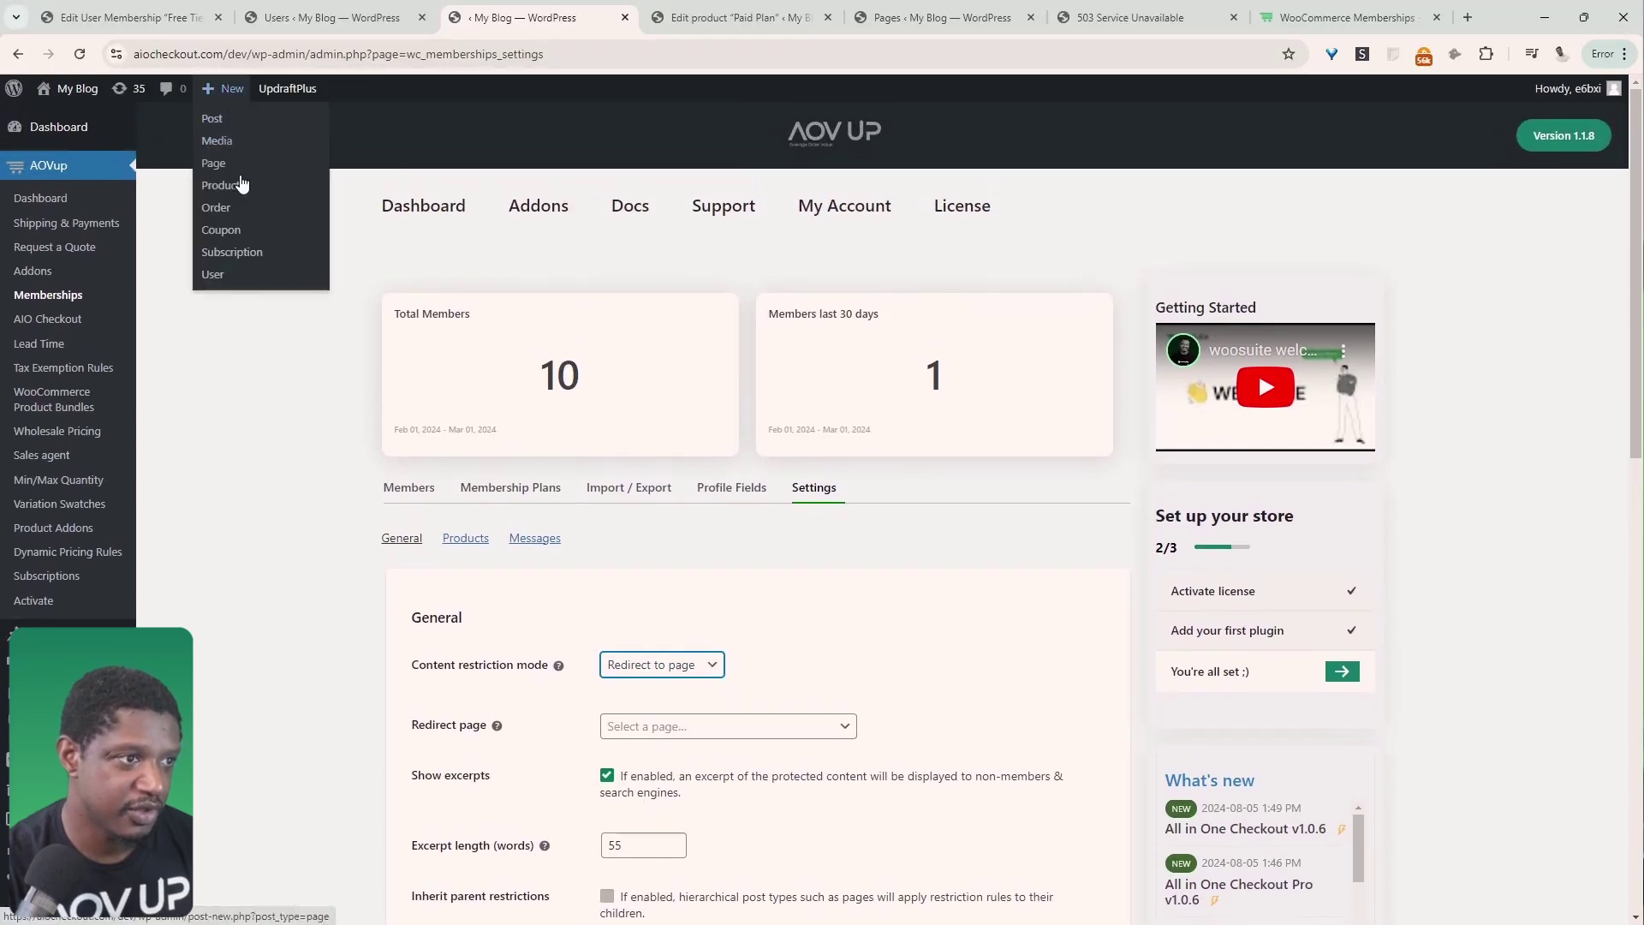
{"action": "middle_click", "coordinate": [244, 164]}
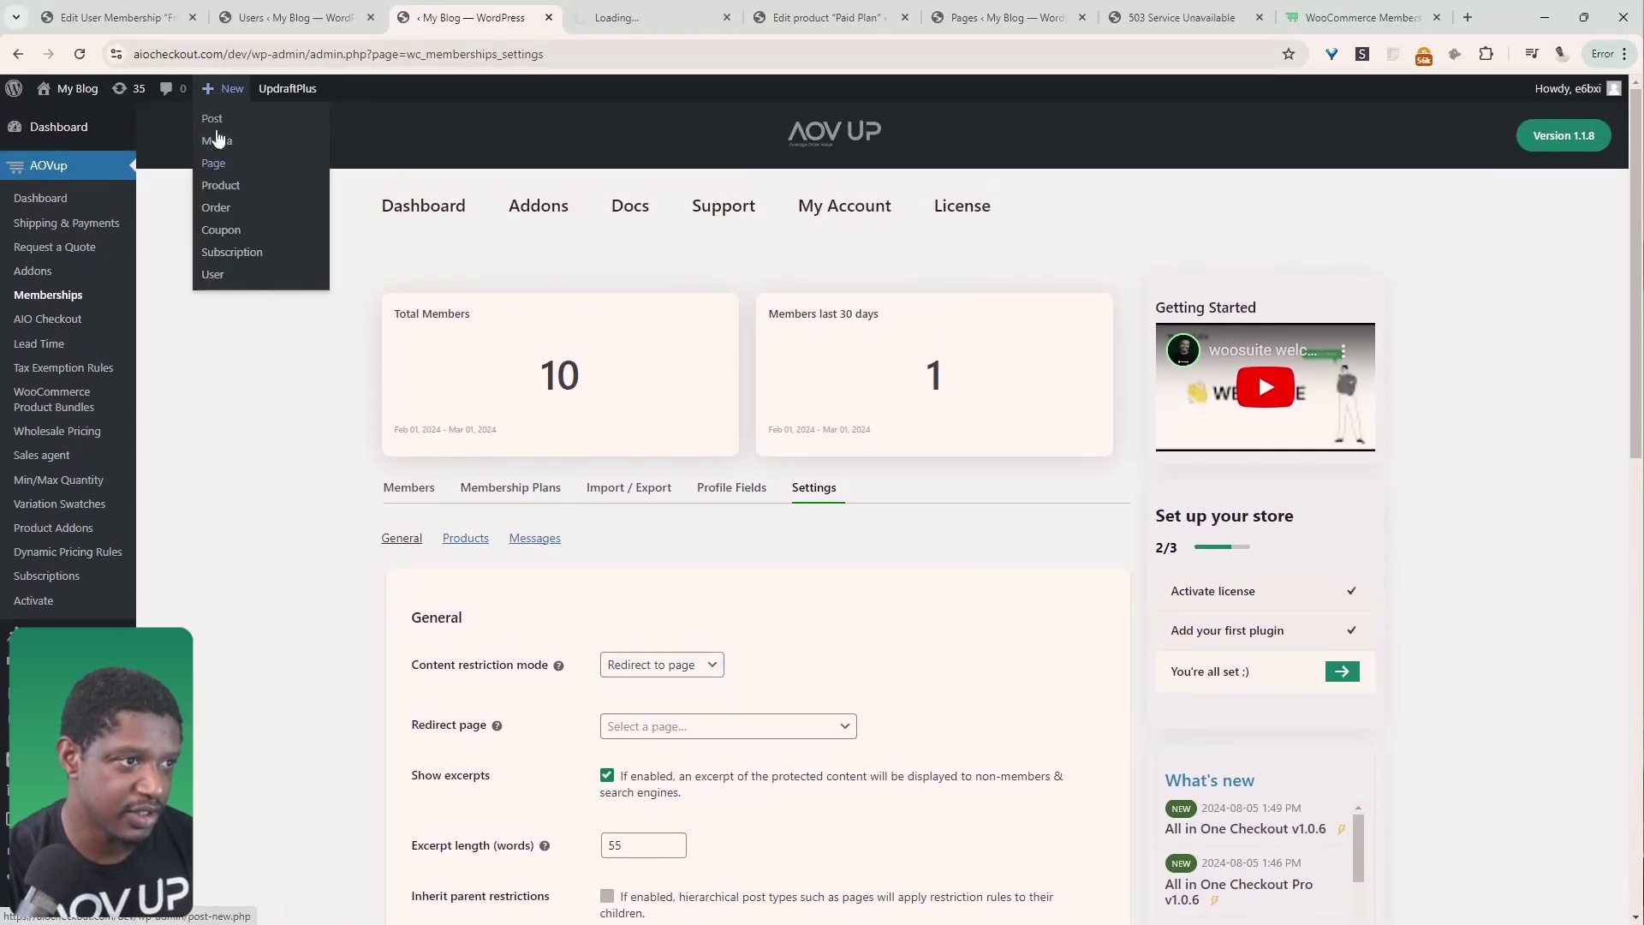
{"action": "left_click", "coordinate": [639, 16]}
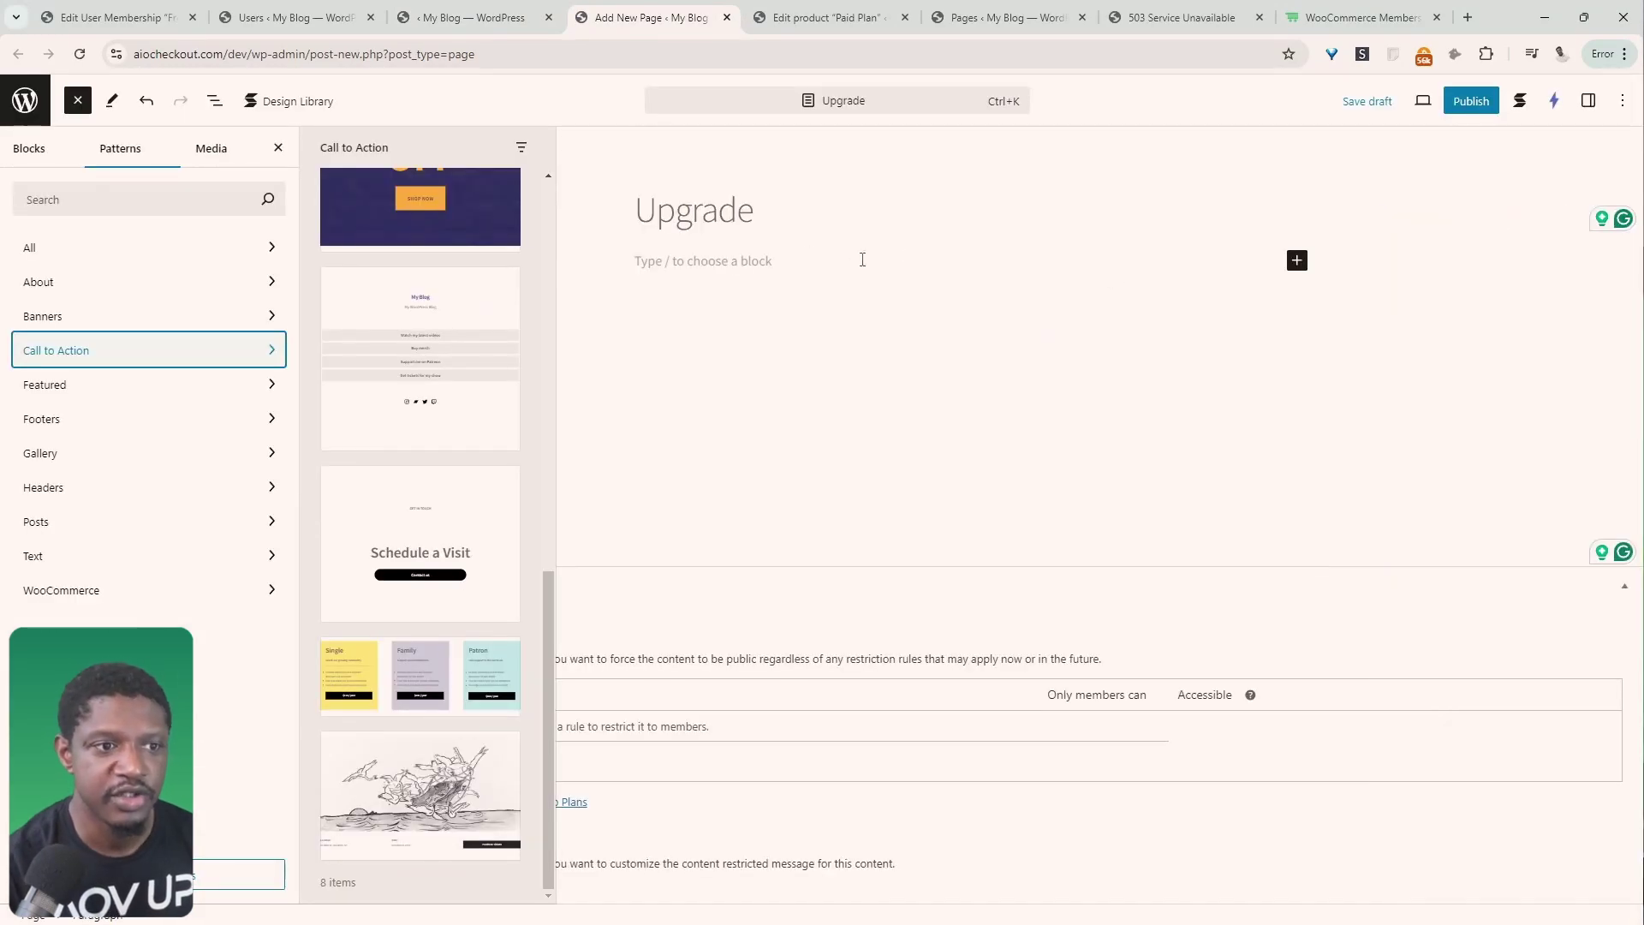
- Insert the three-column pricing table pattern on the Upgrade page and change the Single heading to Free
{"action": "left_click", "coordinate": [420, 677]}
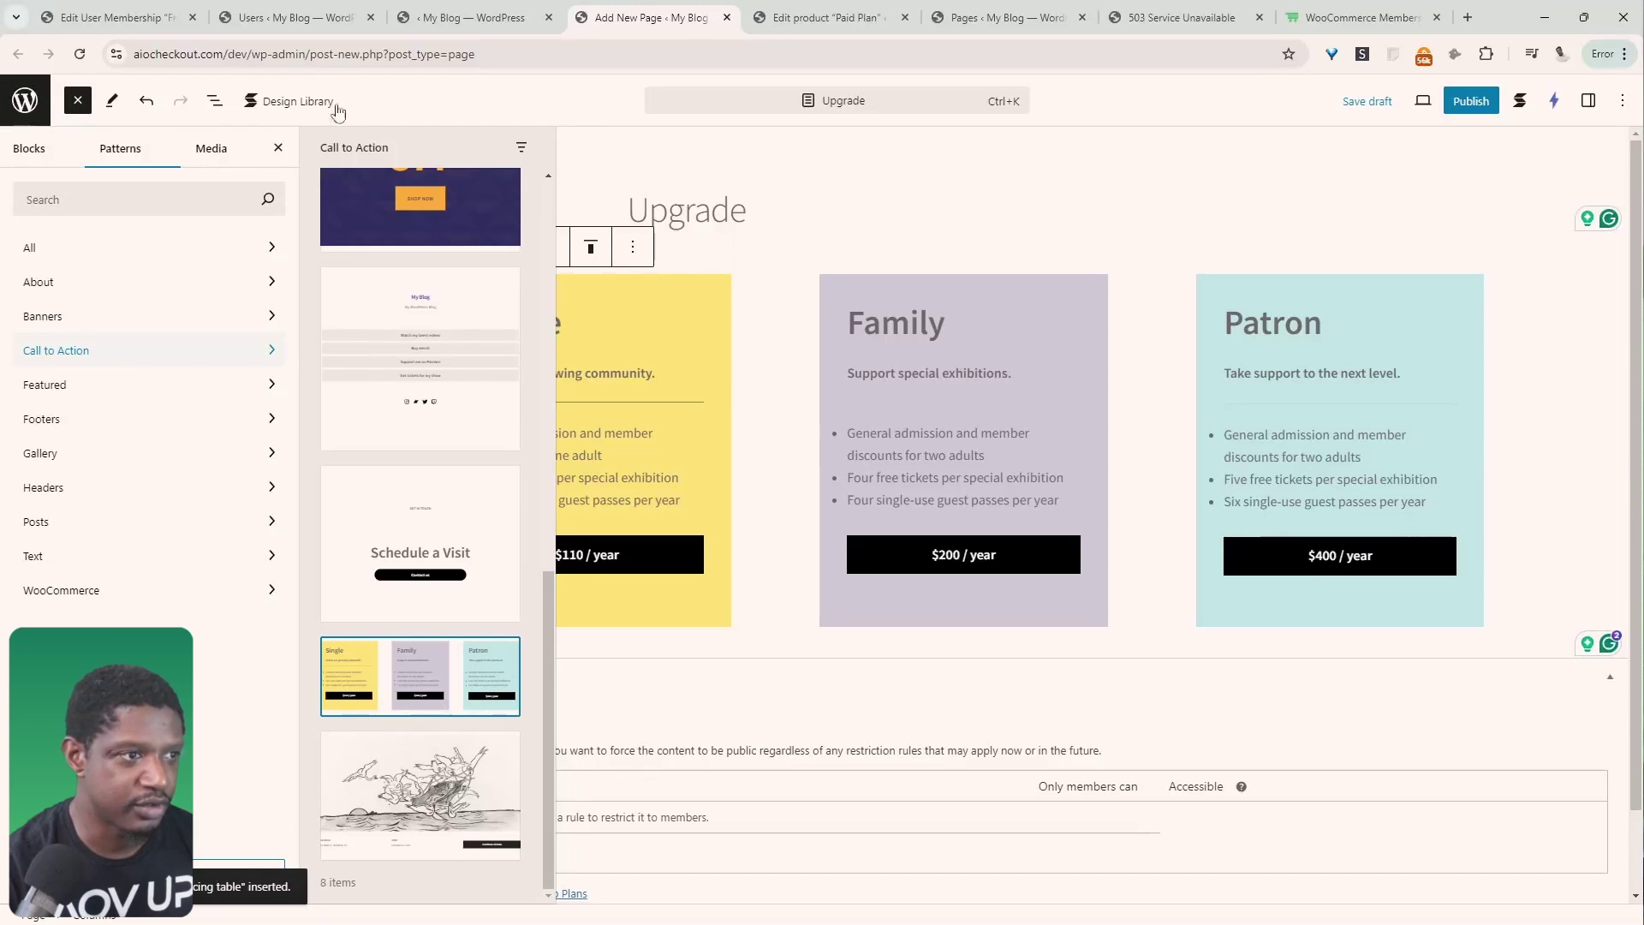
{"action": "left_click", "coordinate": [278, 149]}
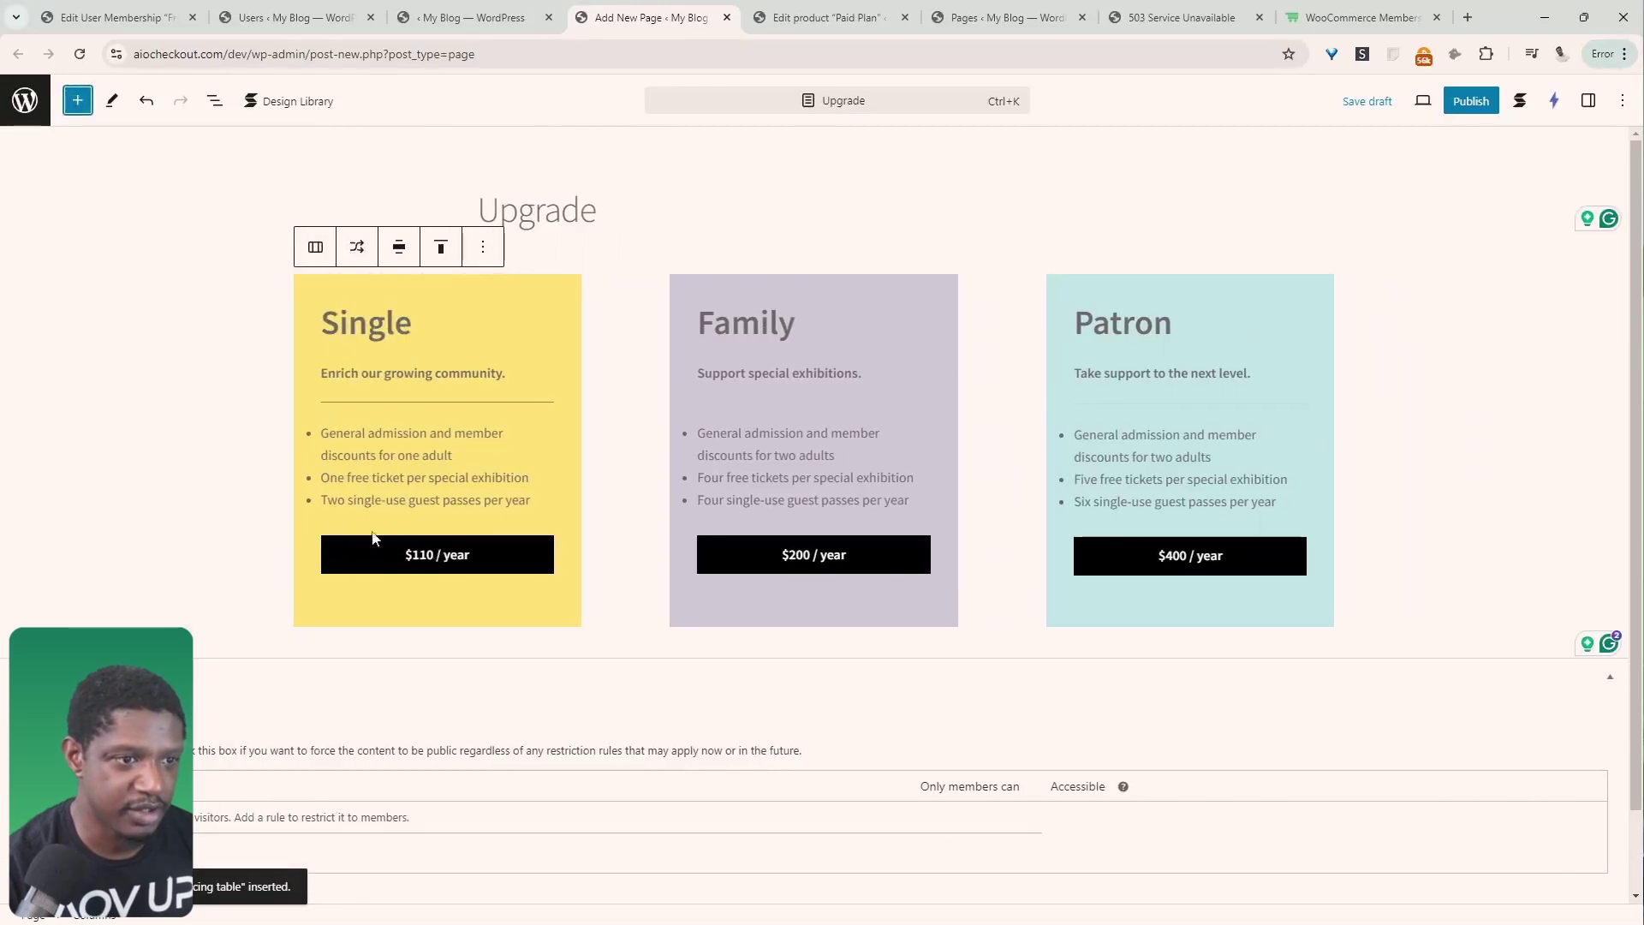
{"action": "double_click", "coordinate": [388, 328]}
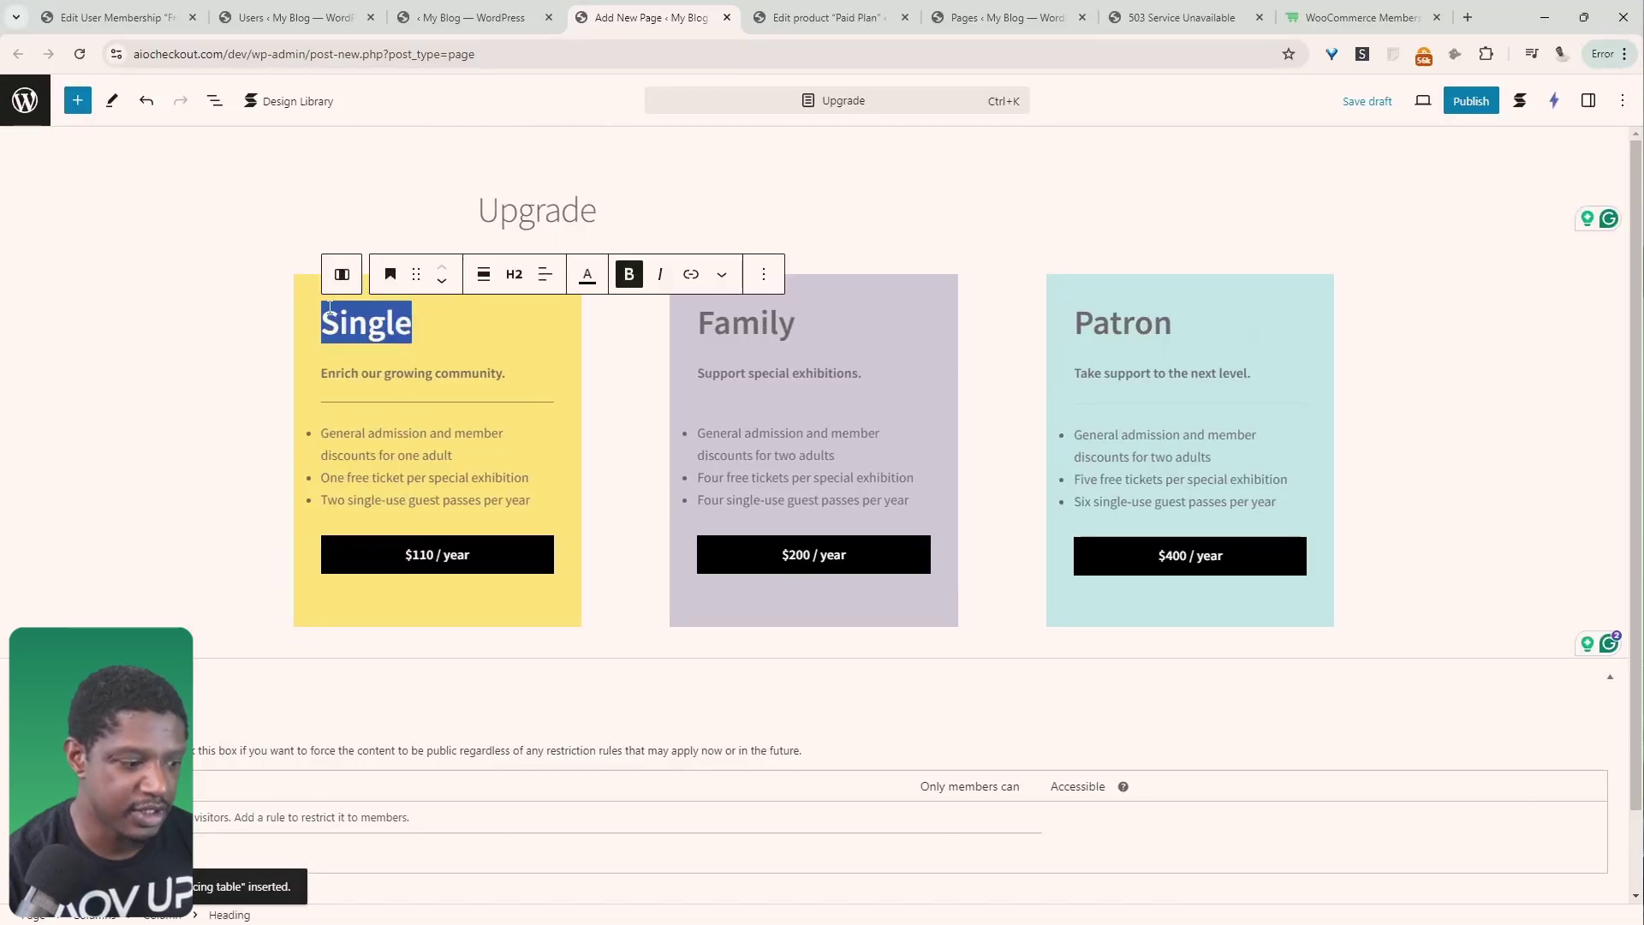
{"action": "type", "text": "Free"}
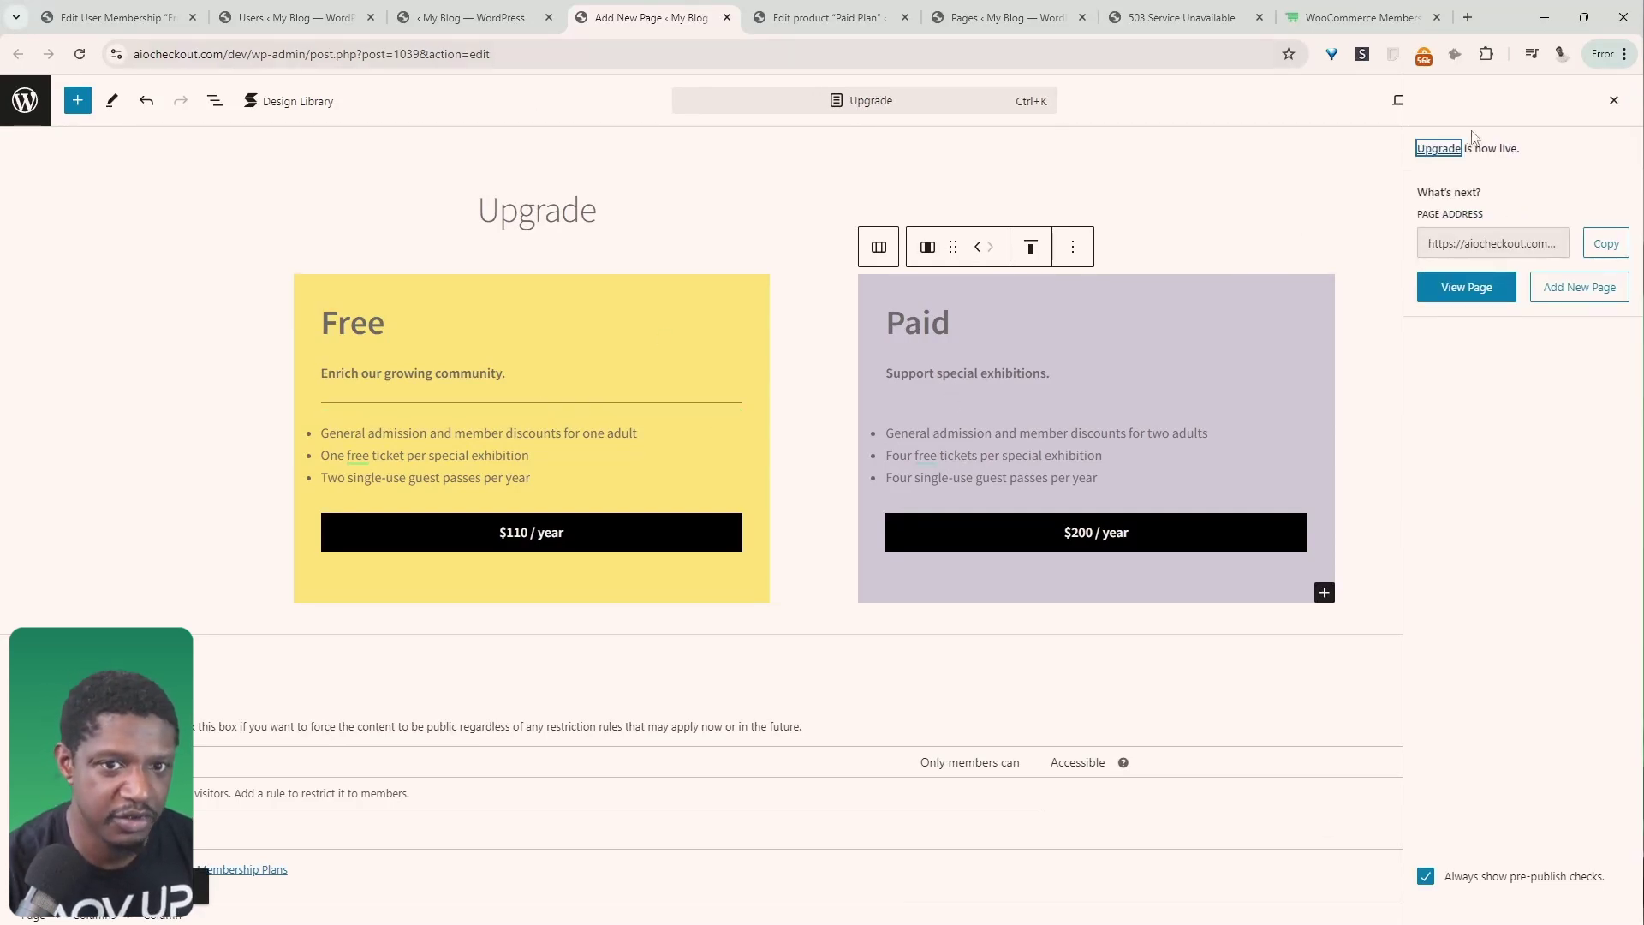
- Return to the general membership settings, reload them, and choose Upgrade as the redirect page for restricted content
{"action": "left_click", "coordinate": [482, 24]}
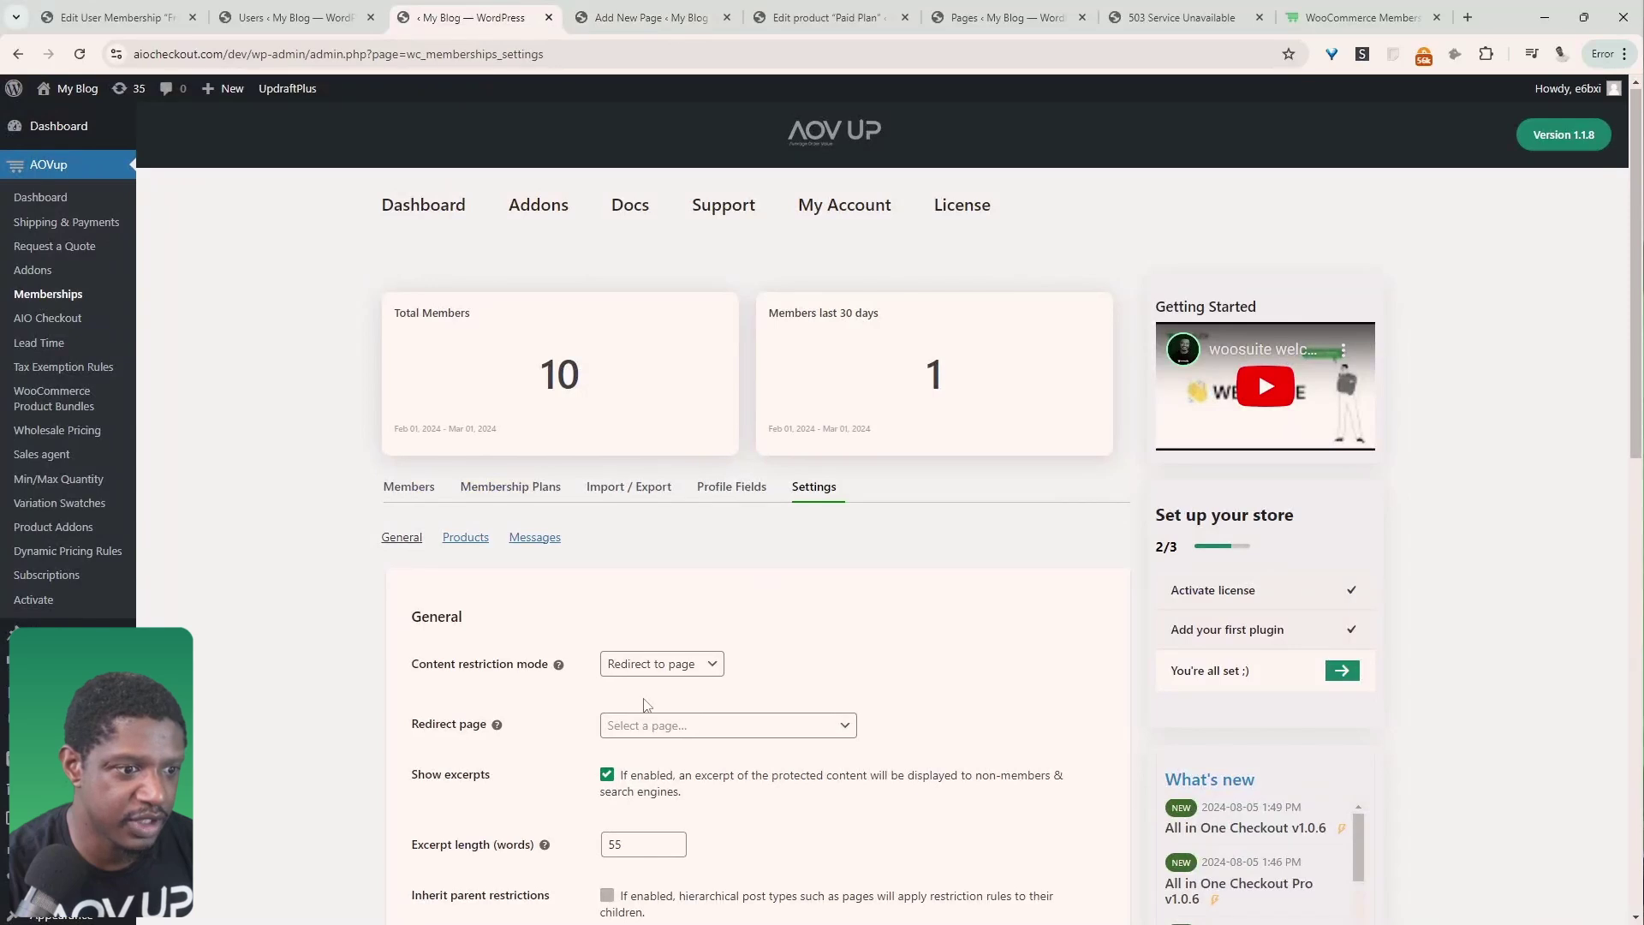
{"action": "left_click", "coordinate": [655, 726]}
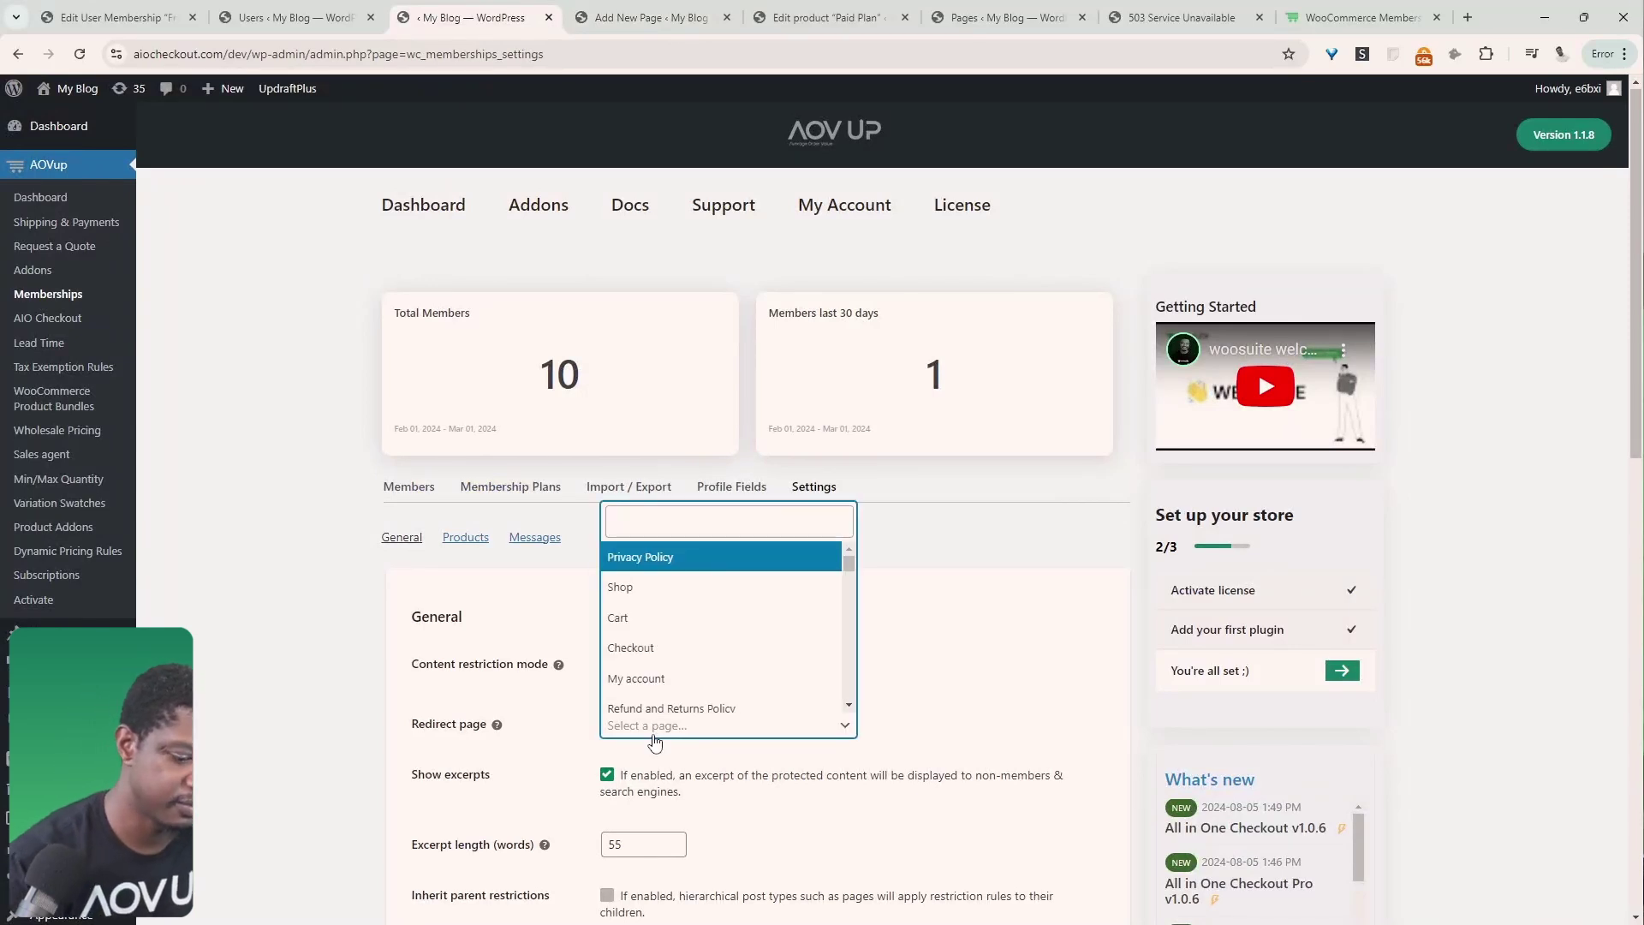
{"action": "type", "text": "upgrade"}
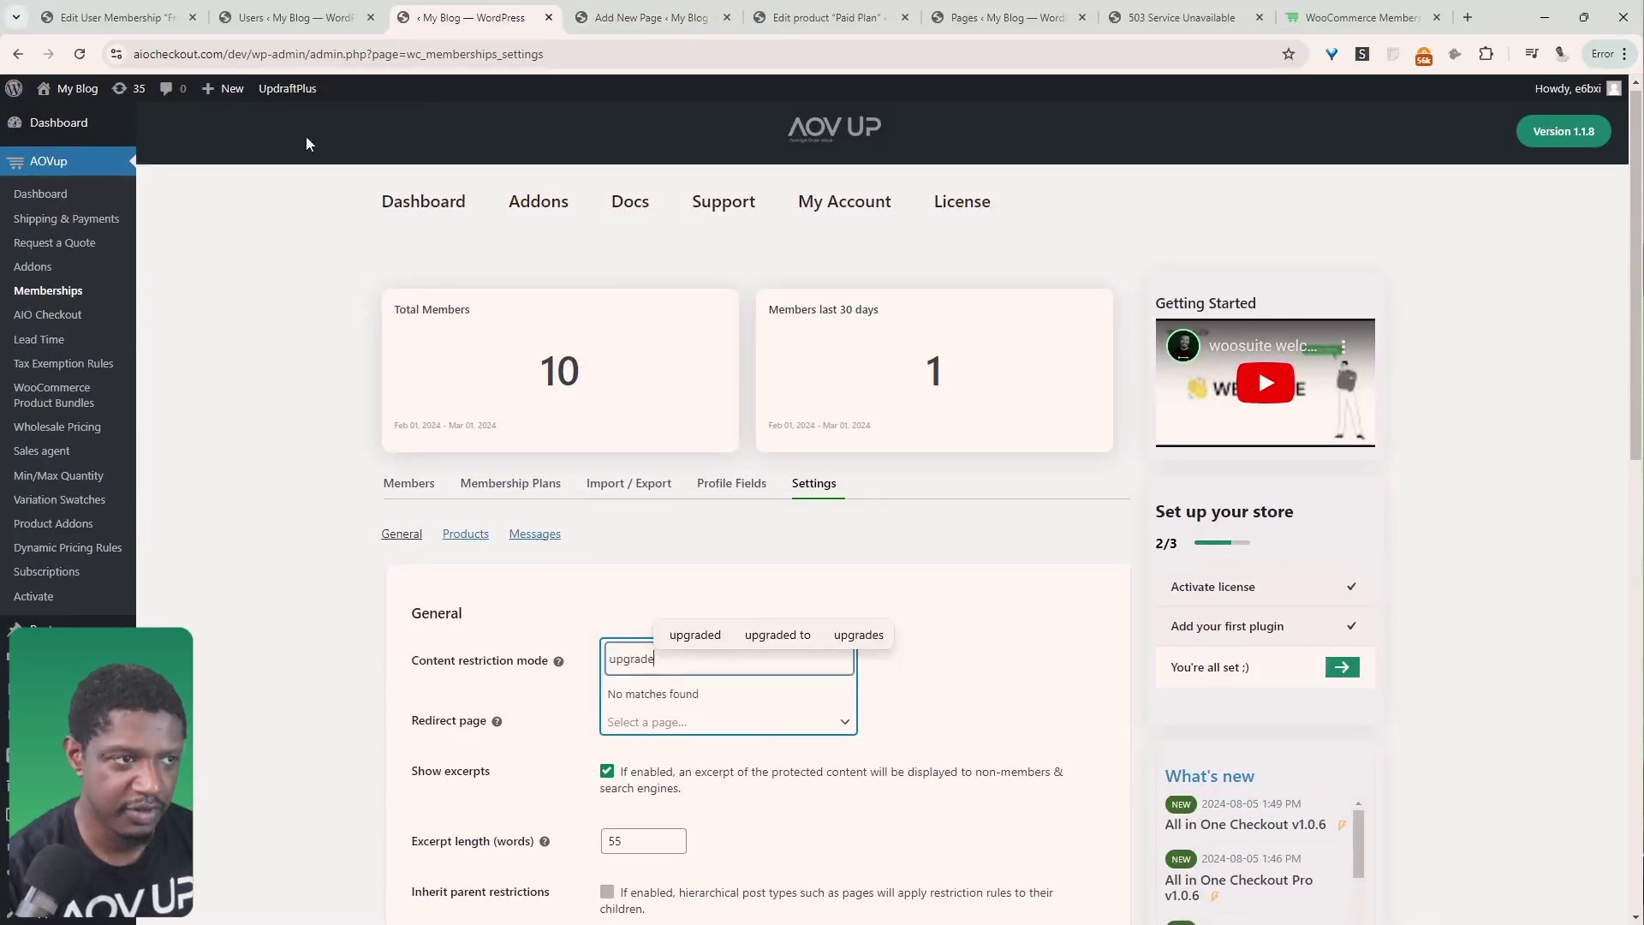
{"action": "left_click", "coordinate": [78, 54]}
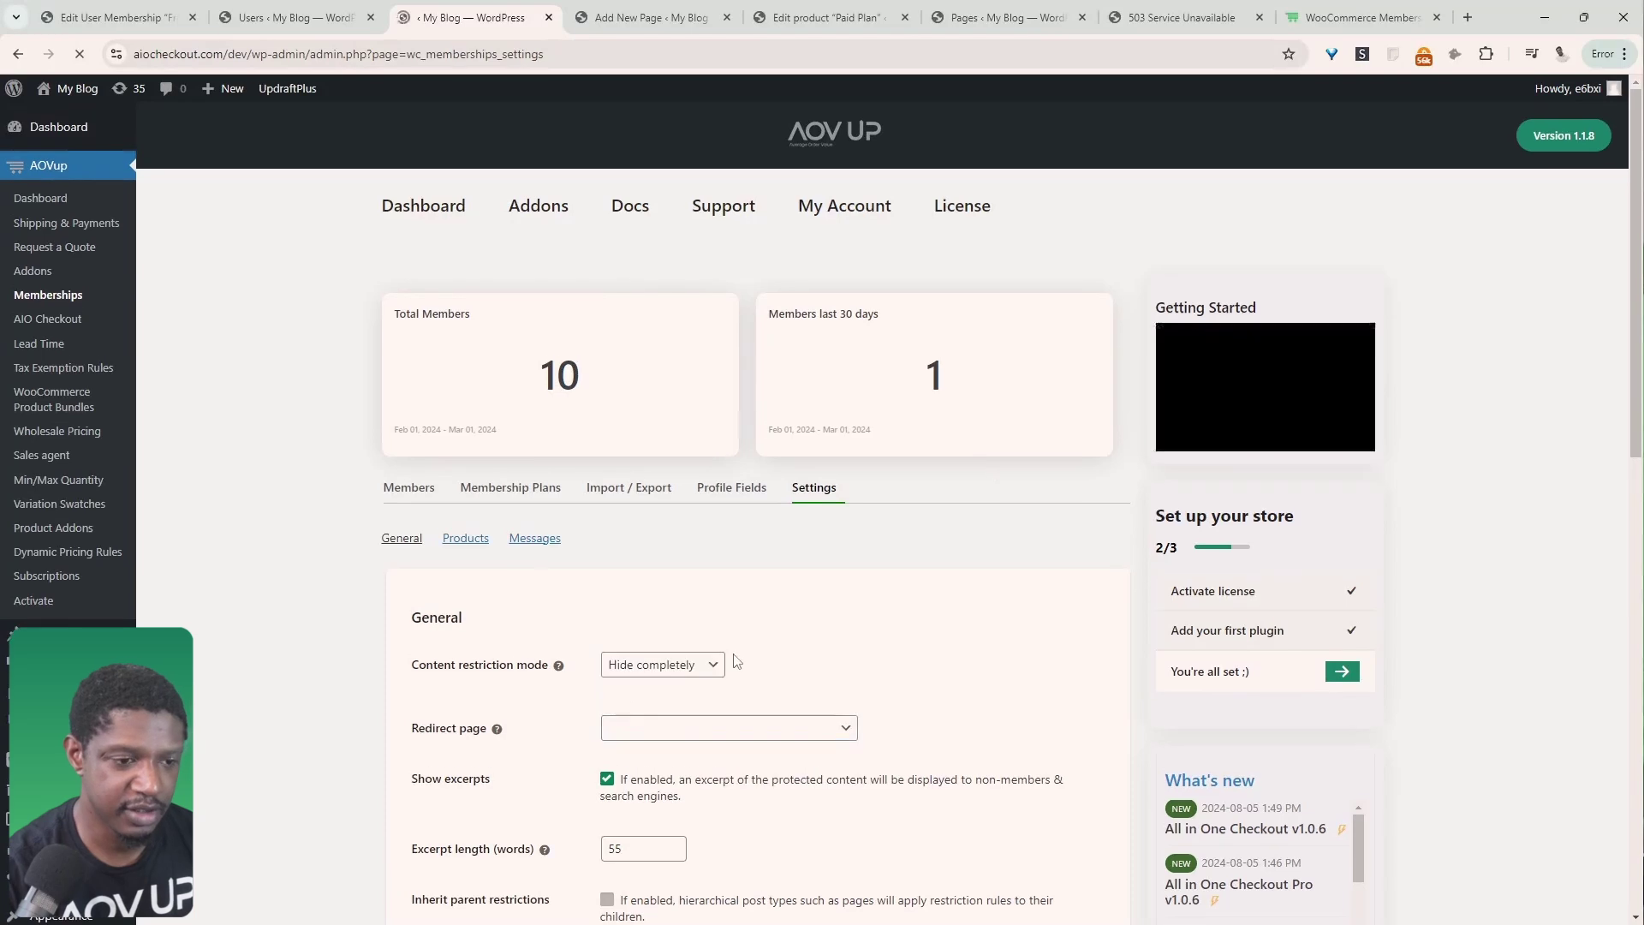
{"action": "left_click", "coordinate": [676, 726]}
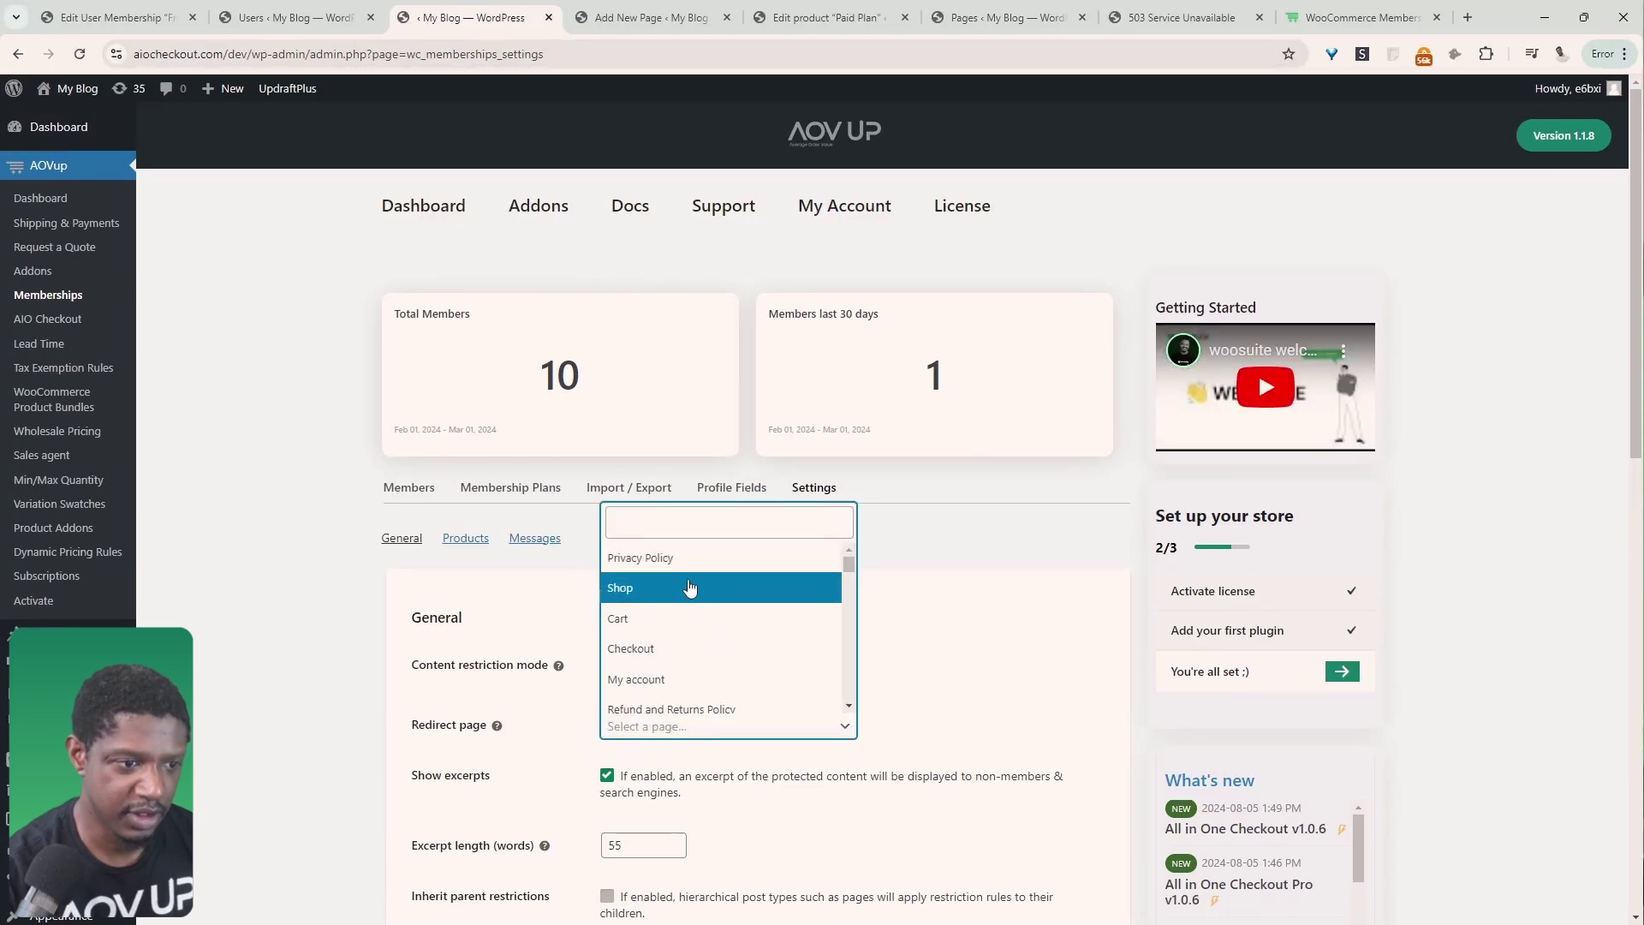
{"action": "type", "text": "upg"}
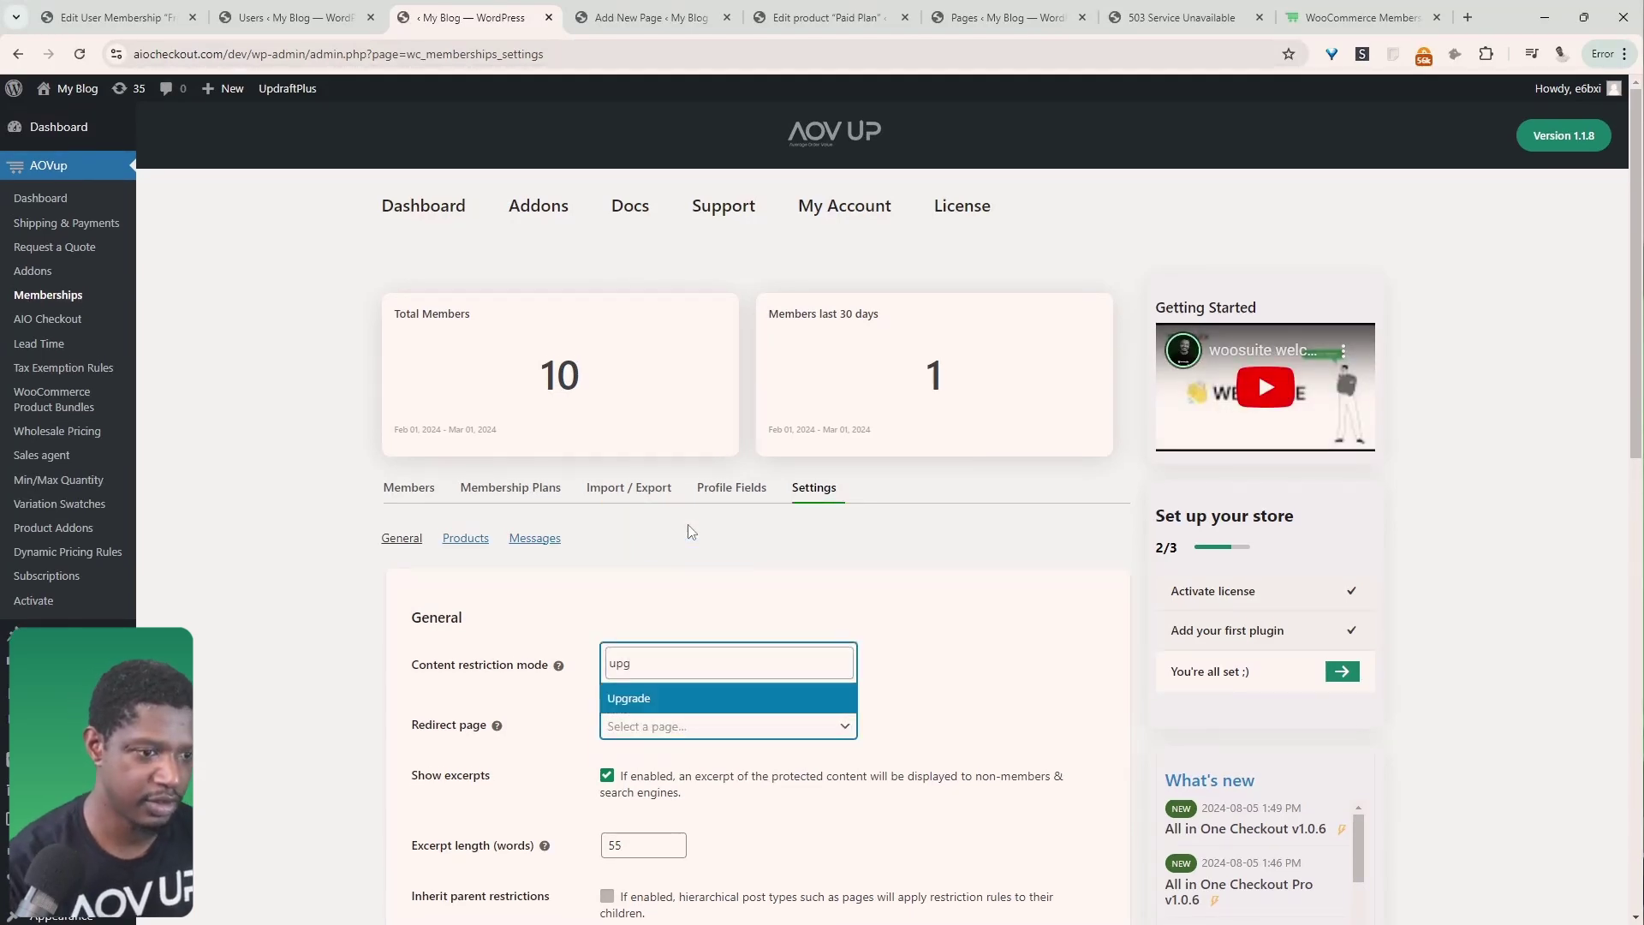
{"action": "left_click", "coordinate": [686, 711]}
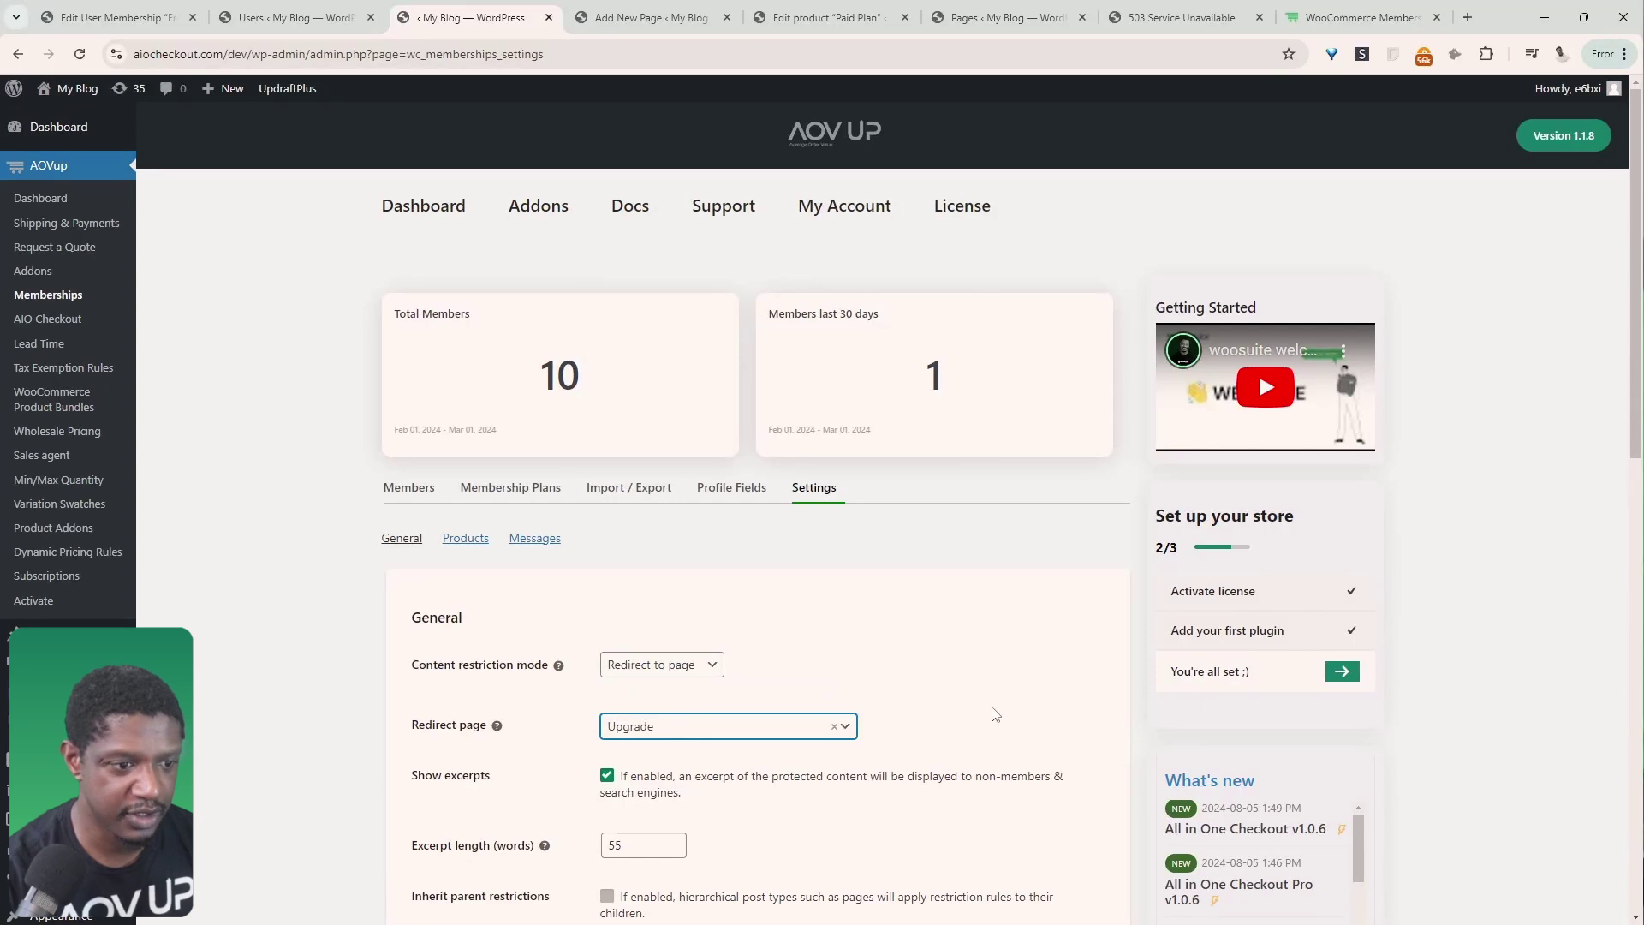
- Save the general membership settings
{"action": "scroll", "coordinate": [728, 634], "scroll_direction": "down", "scroll_amount": 8}
{"action": "scroll", "coordinate": [771, 656], "scroll_direction": "down", "scroll_amount": 2}
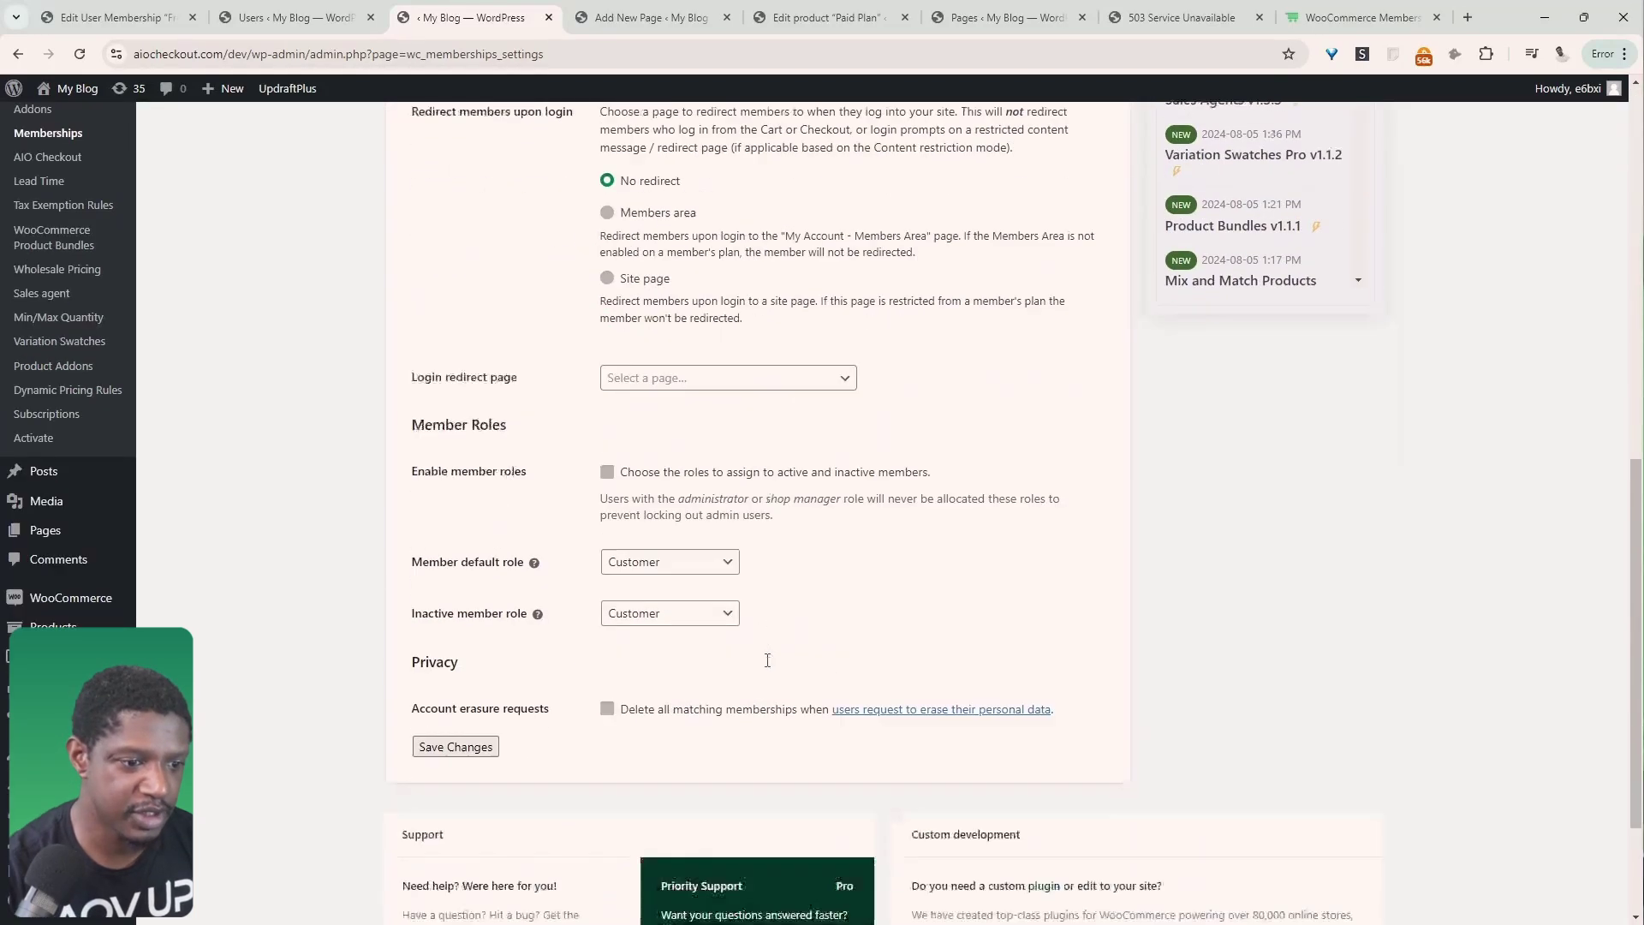
{"action": "scroll", "coordinate": [768, 668], "scroll_direction": "up", "scroll_amount": 2}
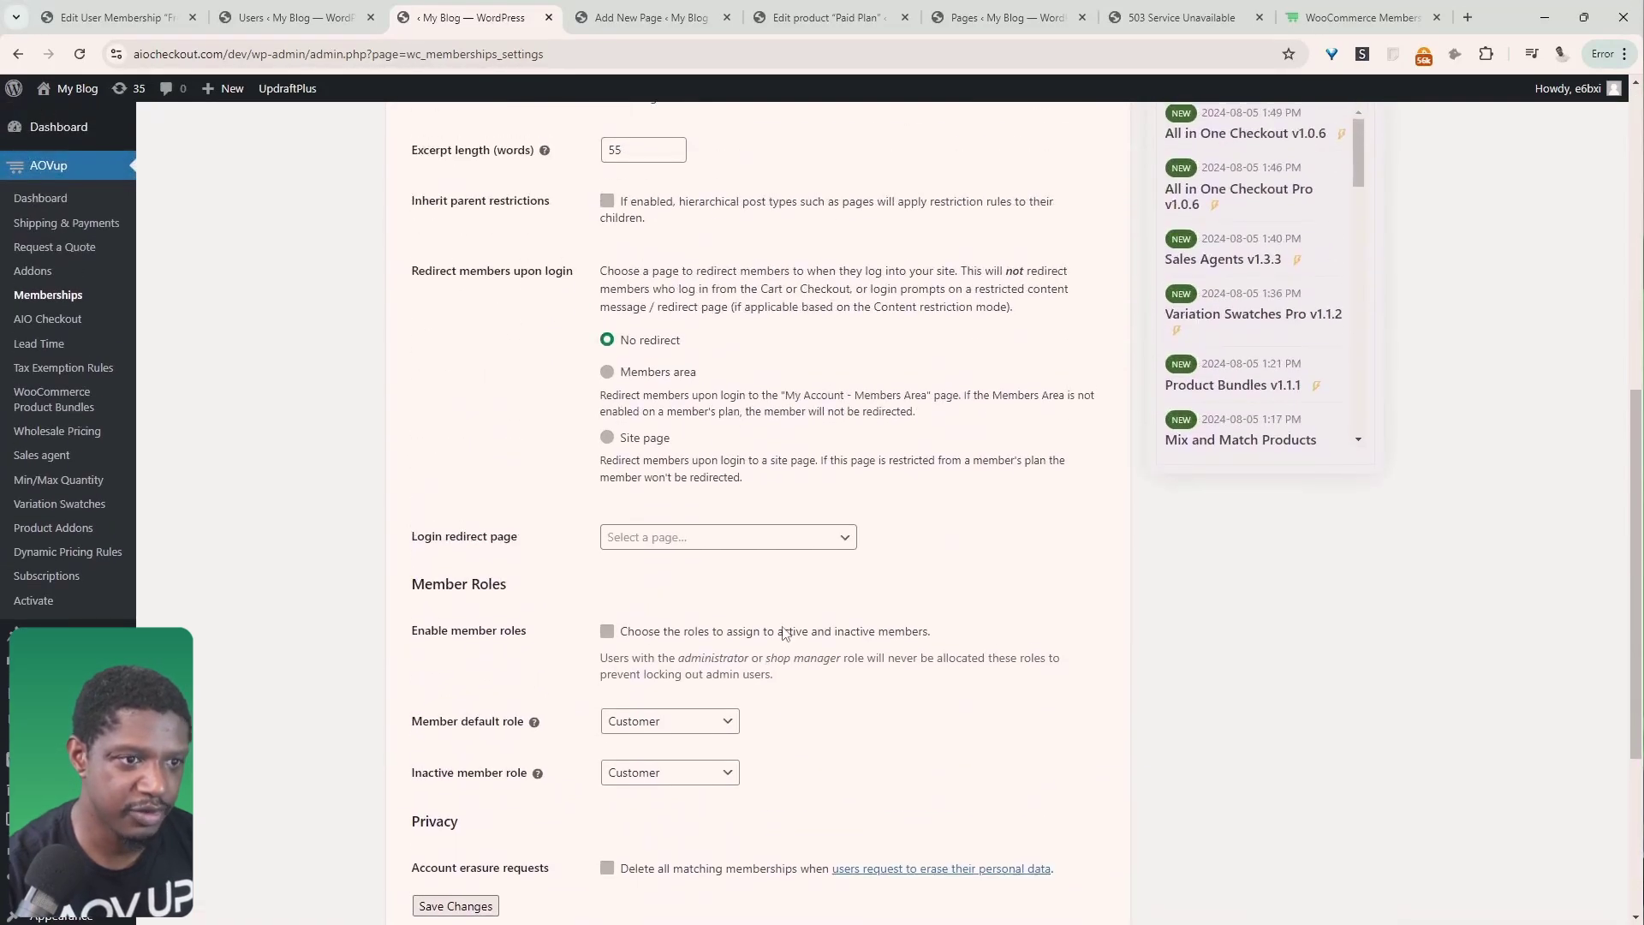
{"action": "scroll", "coordinate": [784, 634], "scroll_direction": "down", "scroll_amount": 3}
{"action": "left_click", "coordinate": [454, 690]}
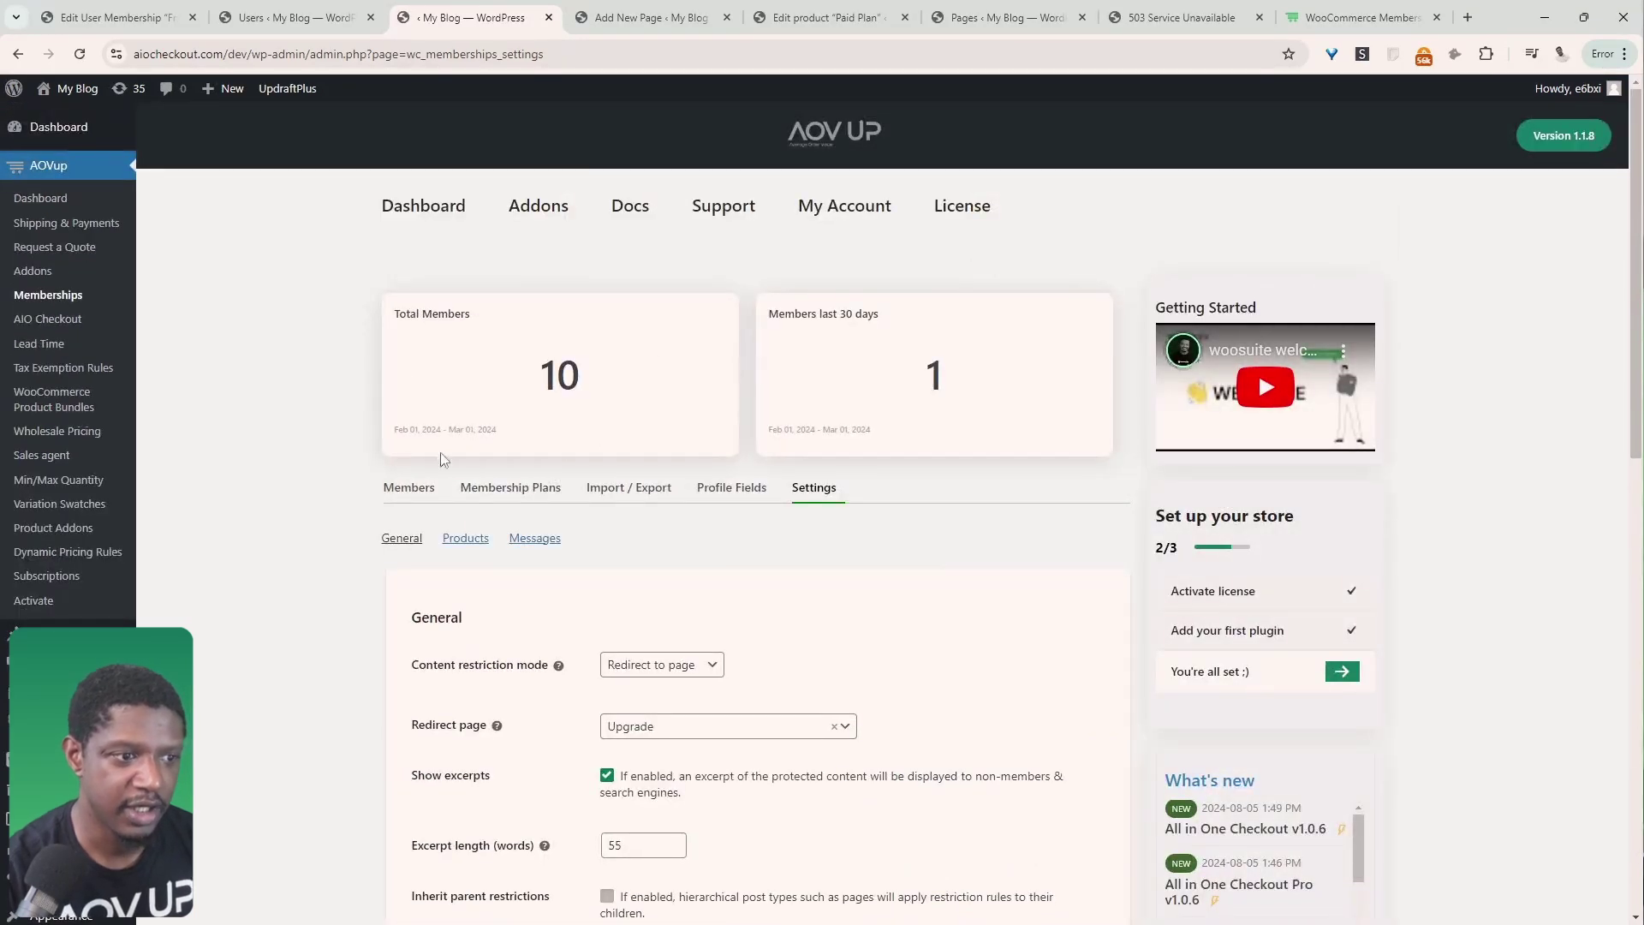
- From the Members list, add the existing test customer as a new member
{"action": "left_click", "coordinate": [419, 491]}
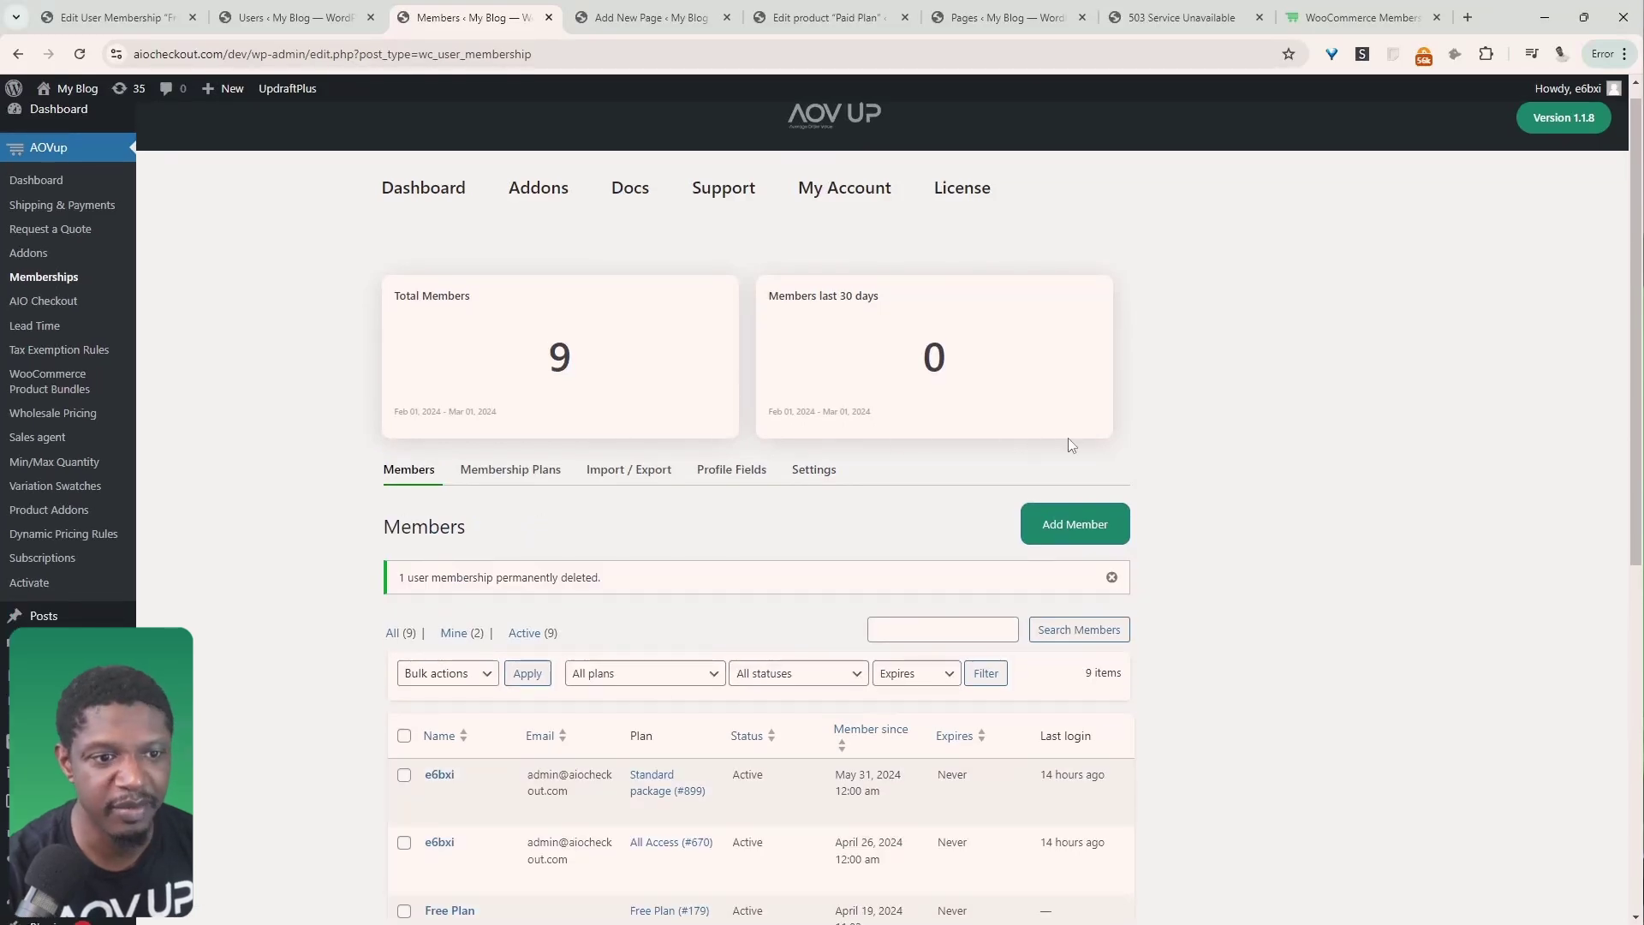
{"action": "left_click", "coordinate": [1060, 520]}
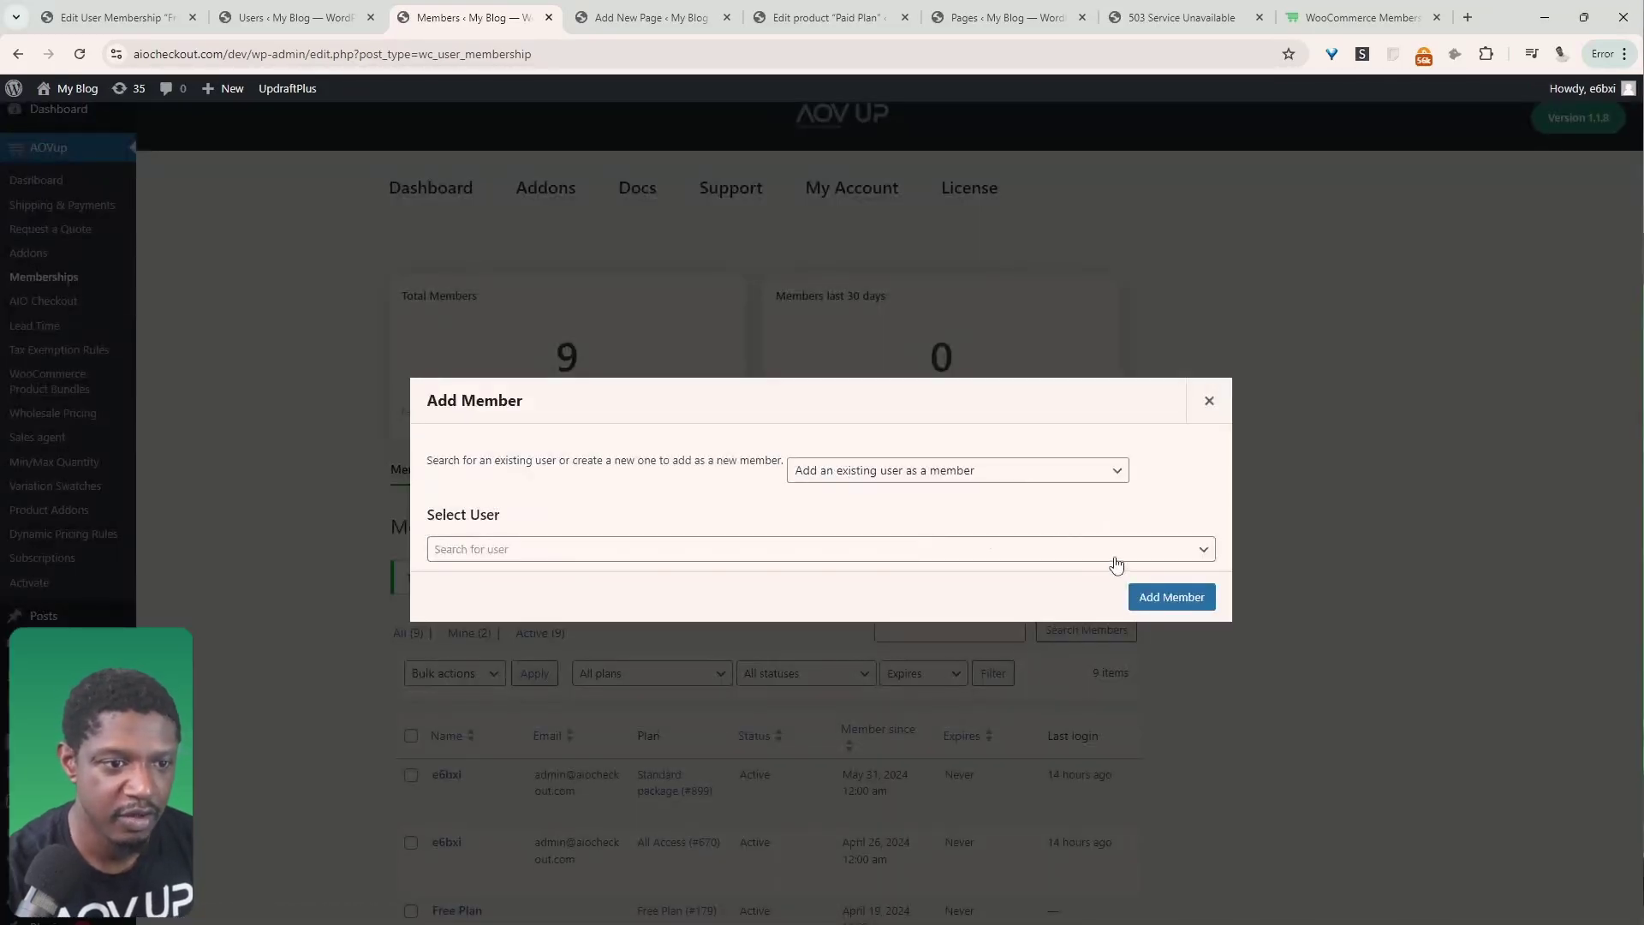
{"action": "left_click", "coordinate": [724, 550]}
{"action": "type", "text": "sam"}
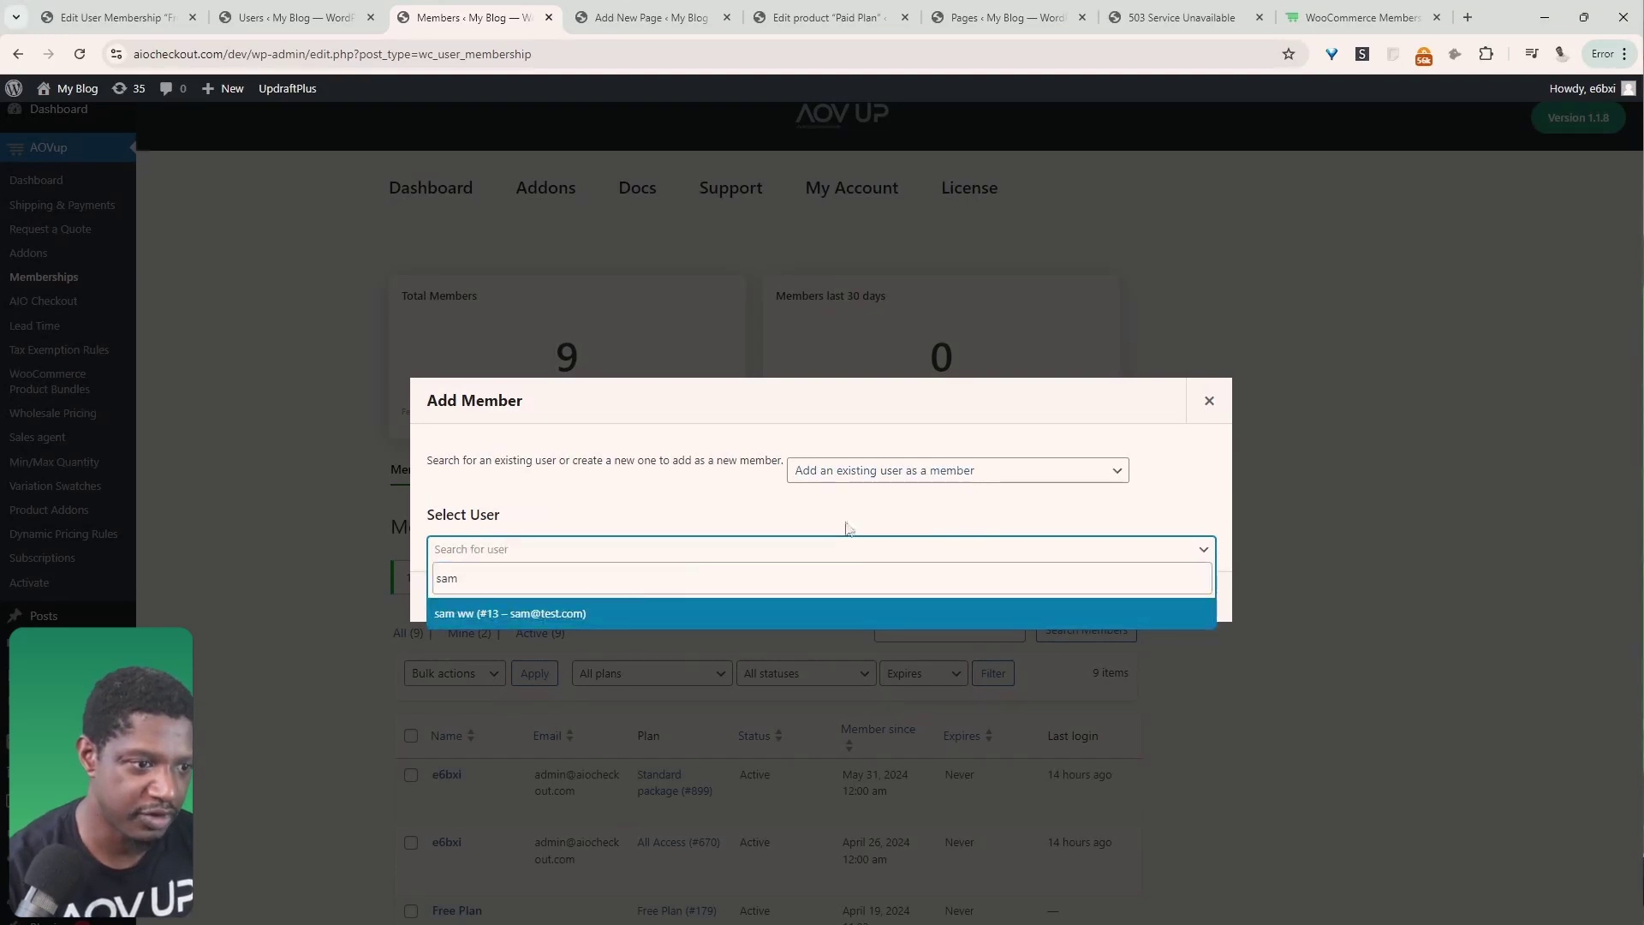
{"action": "left_click", "coordinate": [572, 628]}
{"action": "left_click", "coordinate": [1170, 599]}
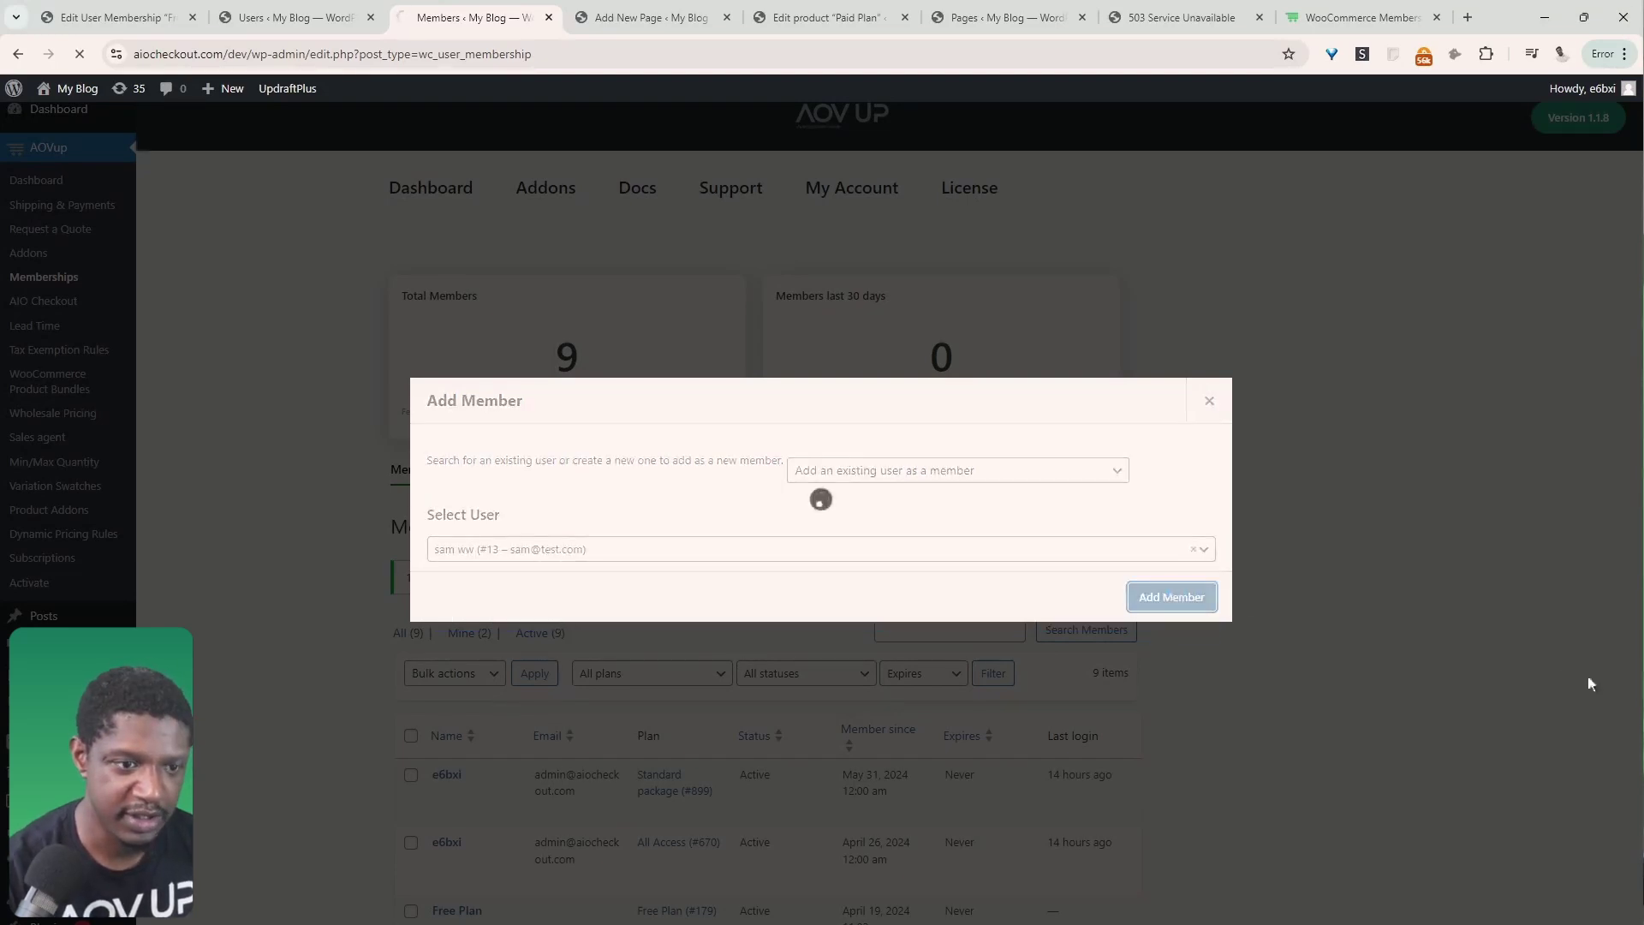
- Assign the Free Tier plan with Active status to the new member and save the membership
{"action": "scroll", "coordinate": [829, 655], "scroll_direction": "down", "scroll_amount": 2}
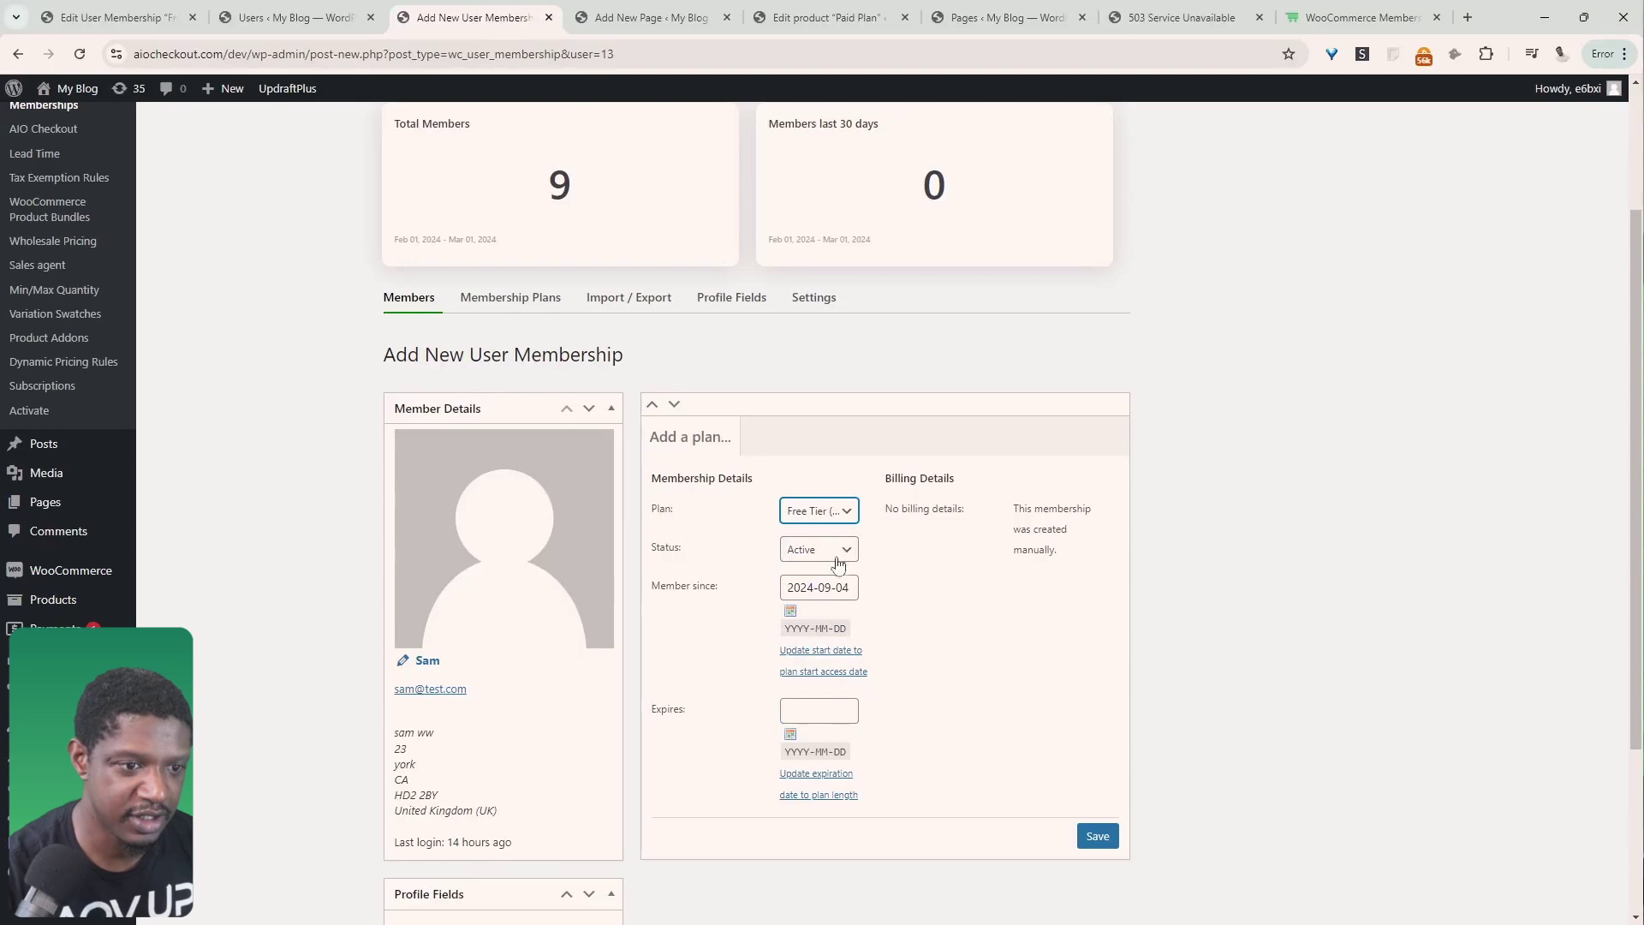
{"action": "left_click", "coordinate": [1108, 841]}
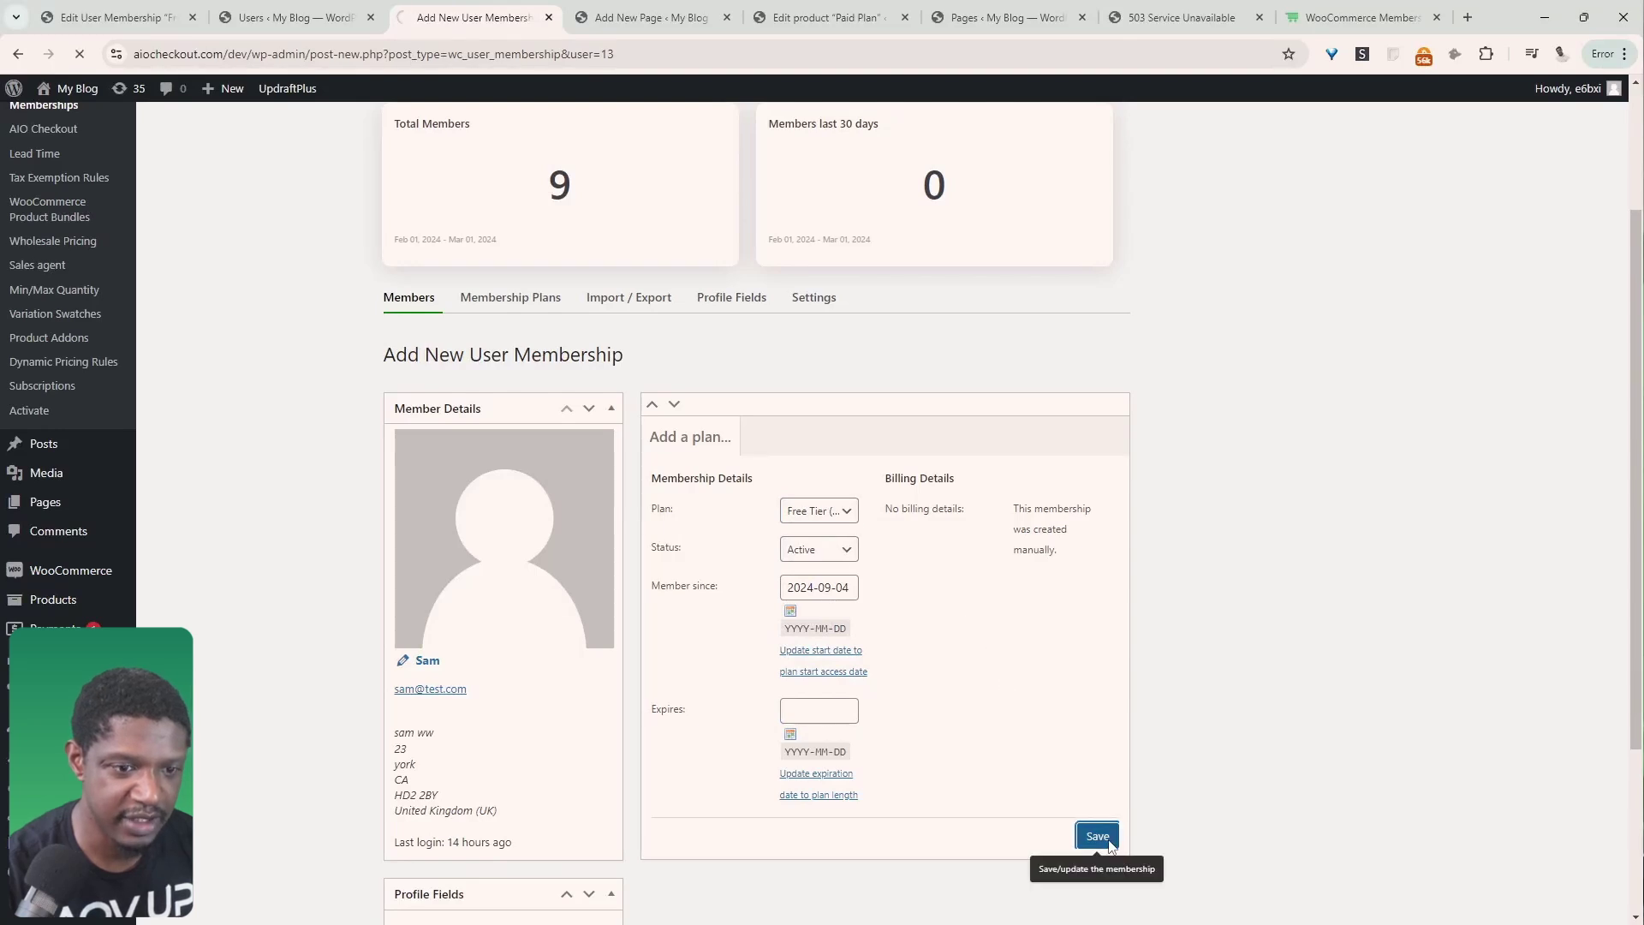
{"action": "scroll", "coordinate": [653, 524], "scroll_direction": "down", "scroll_amount": 2}
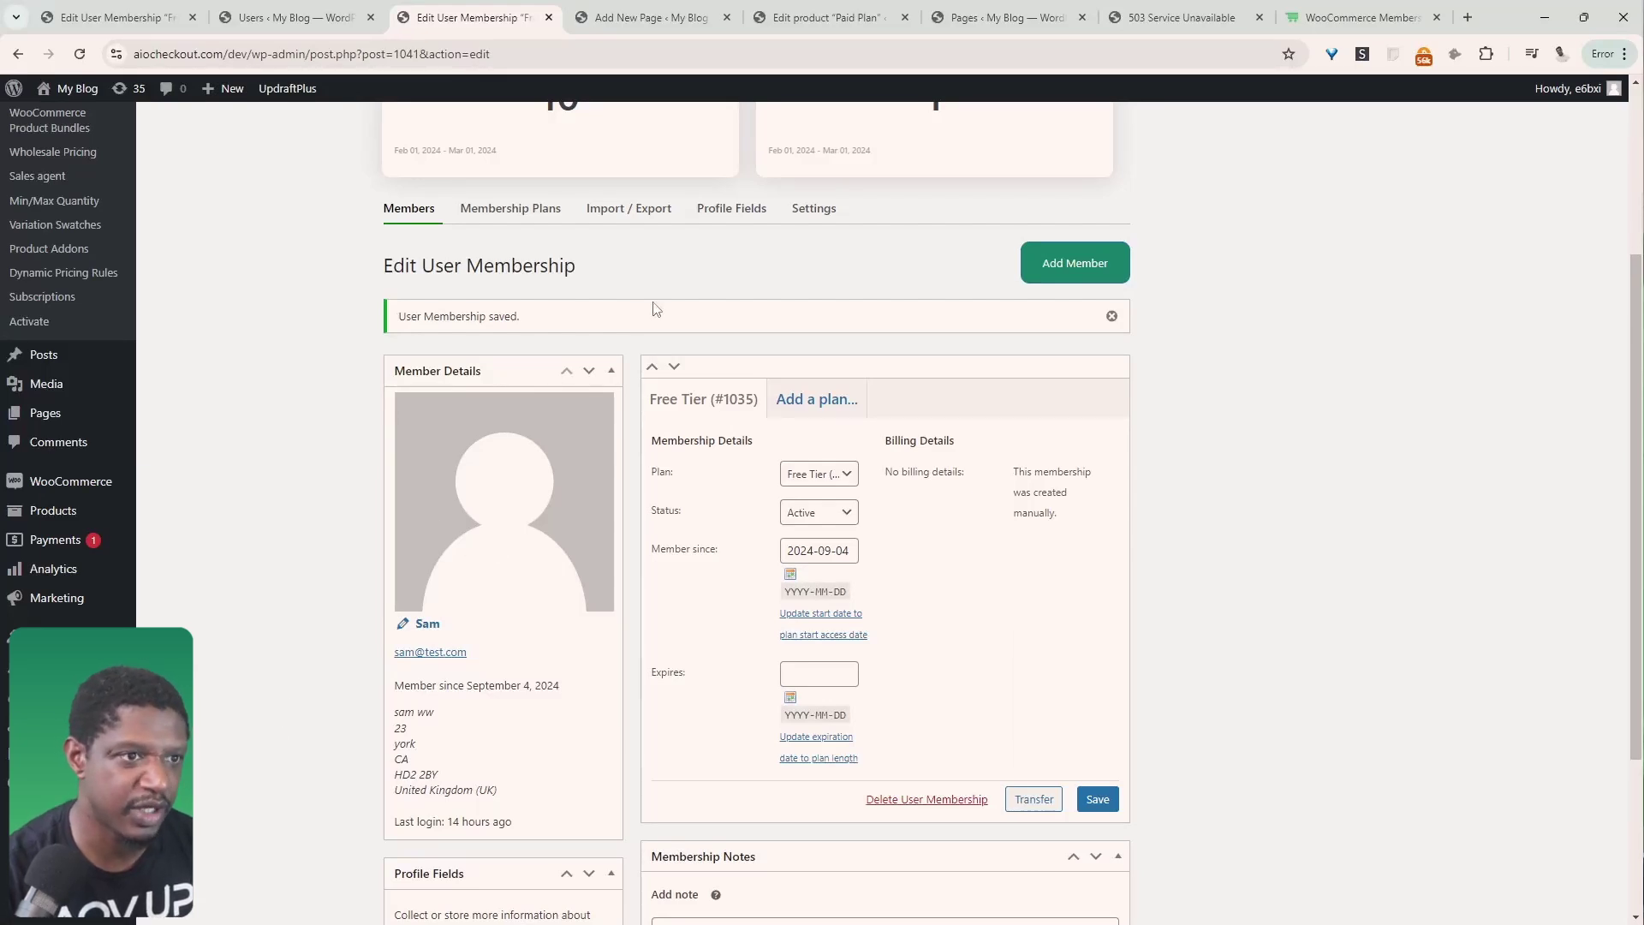
- From the Pages list, open the Downloadables page on the live site in a separate browser tab
{"action": "left_click", "coordinate": [1002, 18]}
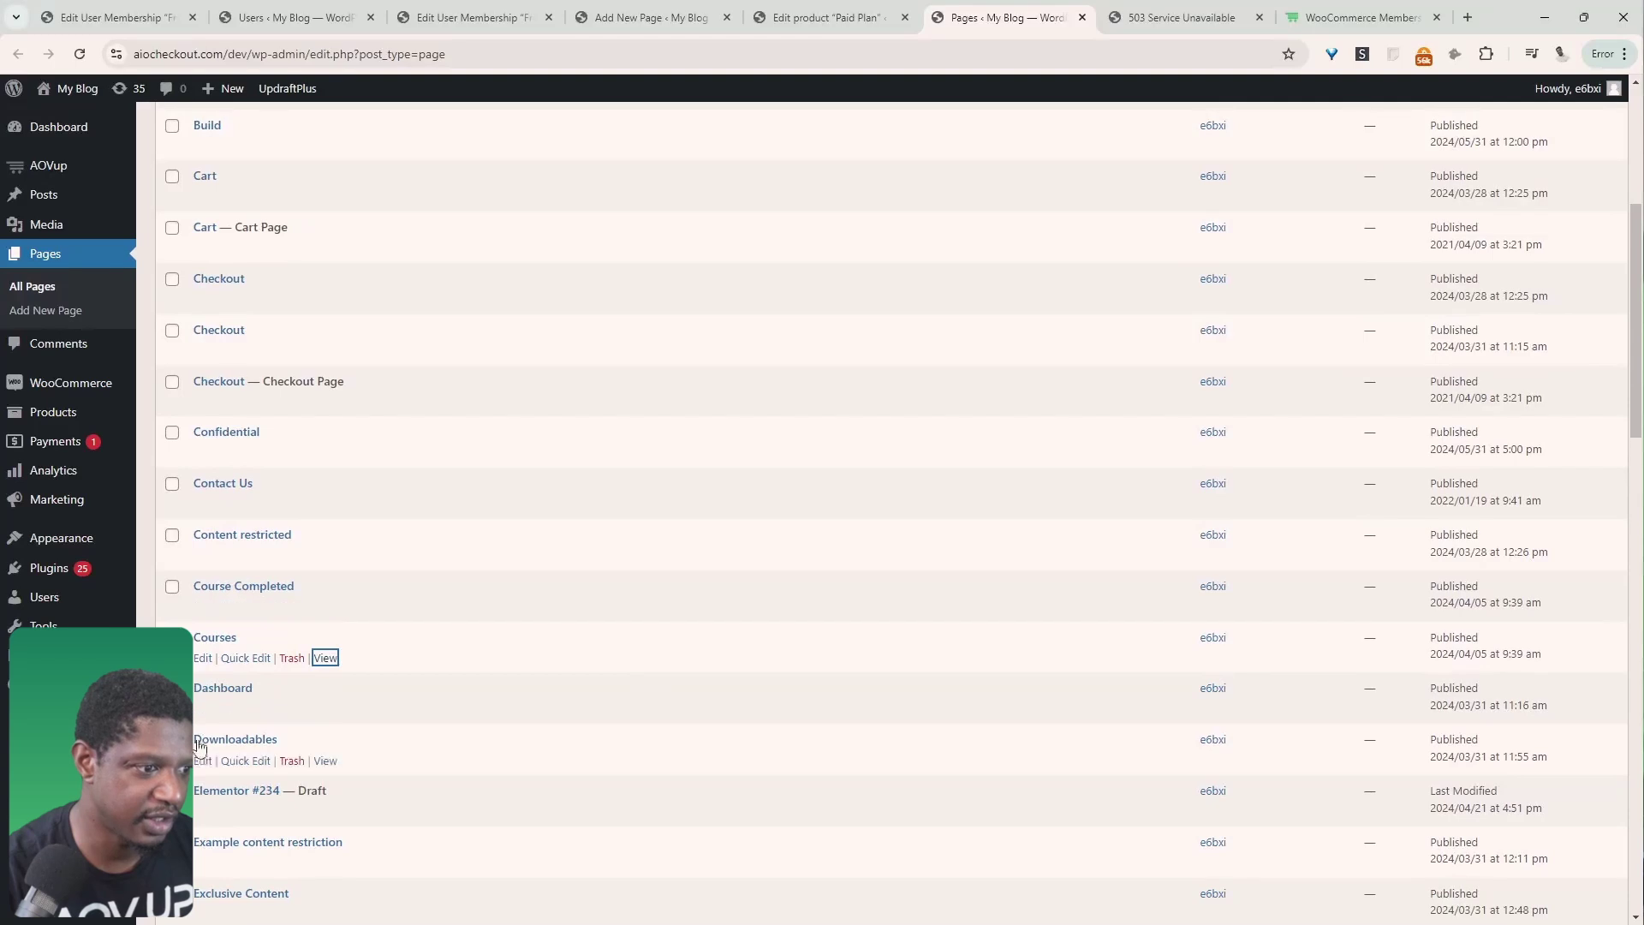
{"action": "middle_click", "coordinate": [325, 761]}
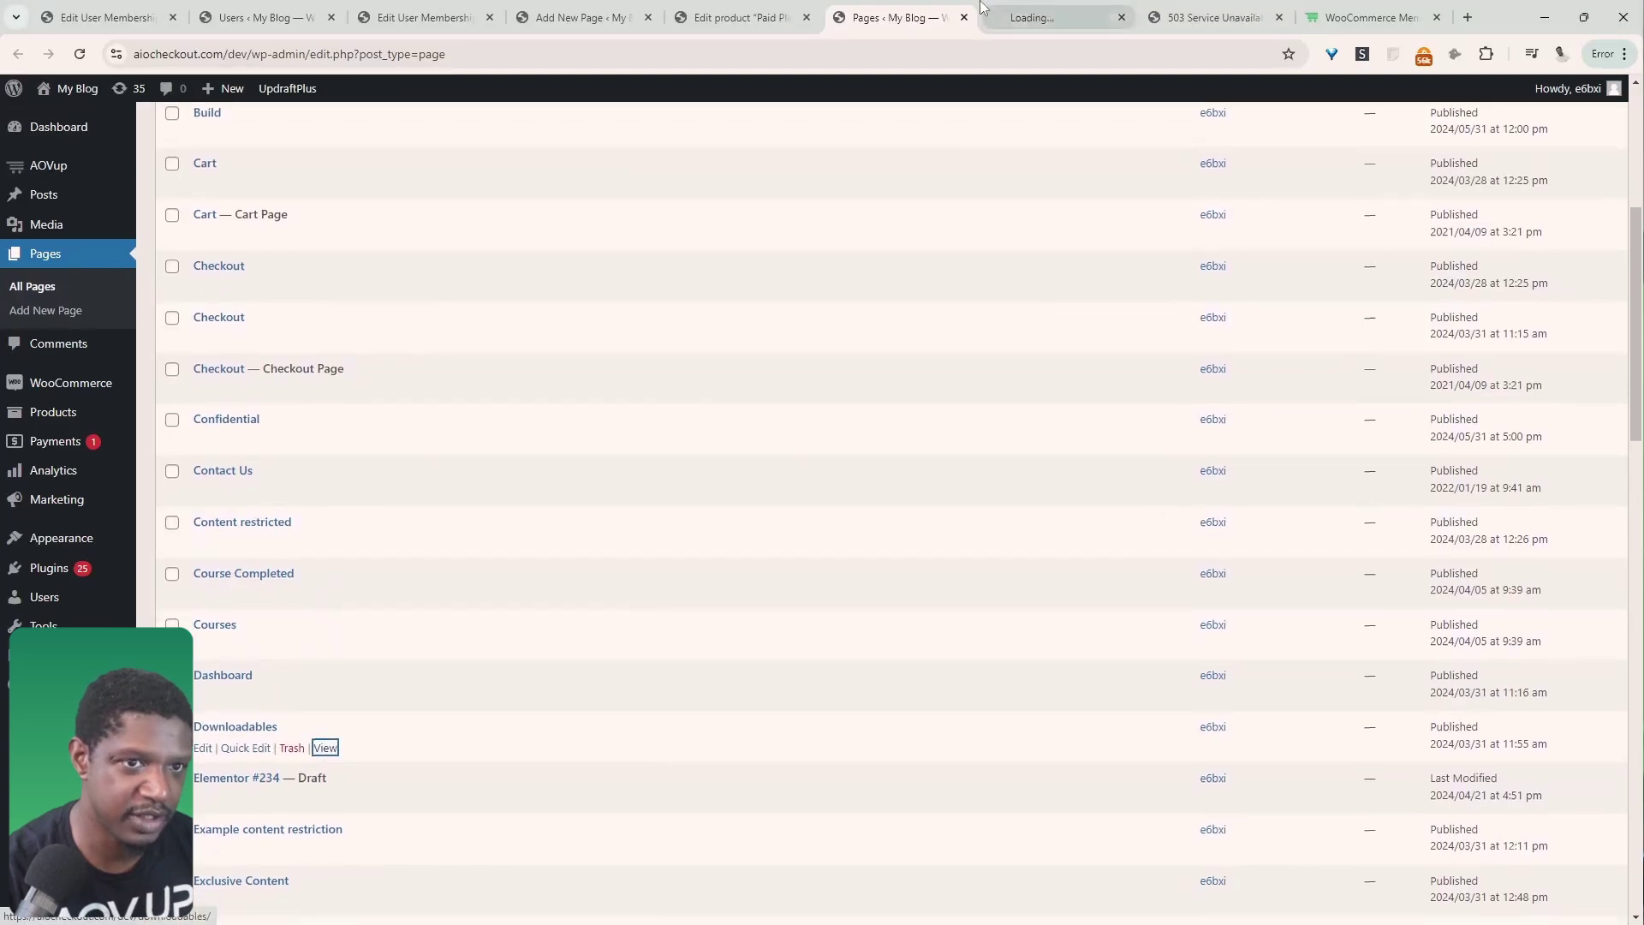
{"action": "left_click", "coordinate": [985, 10]}
- Switch to the new member's account from the Users list and view the content of its Free Tier membership
{"action": "key", "text": "ctrl+3"}
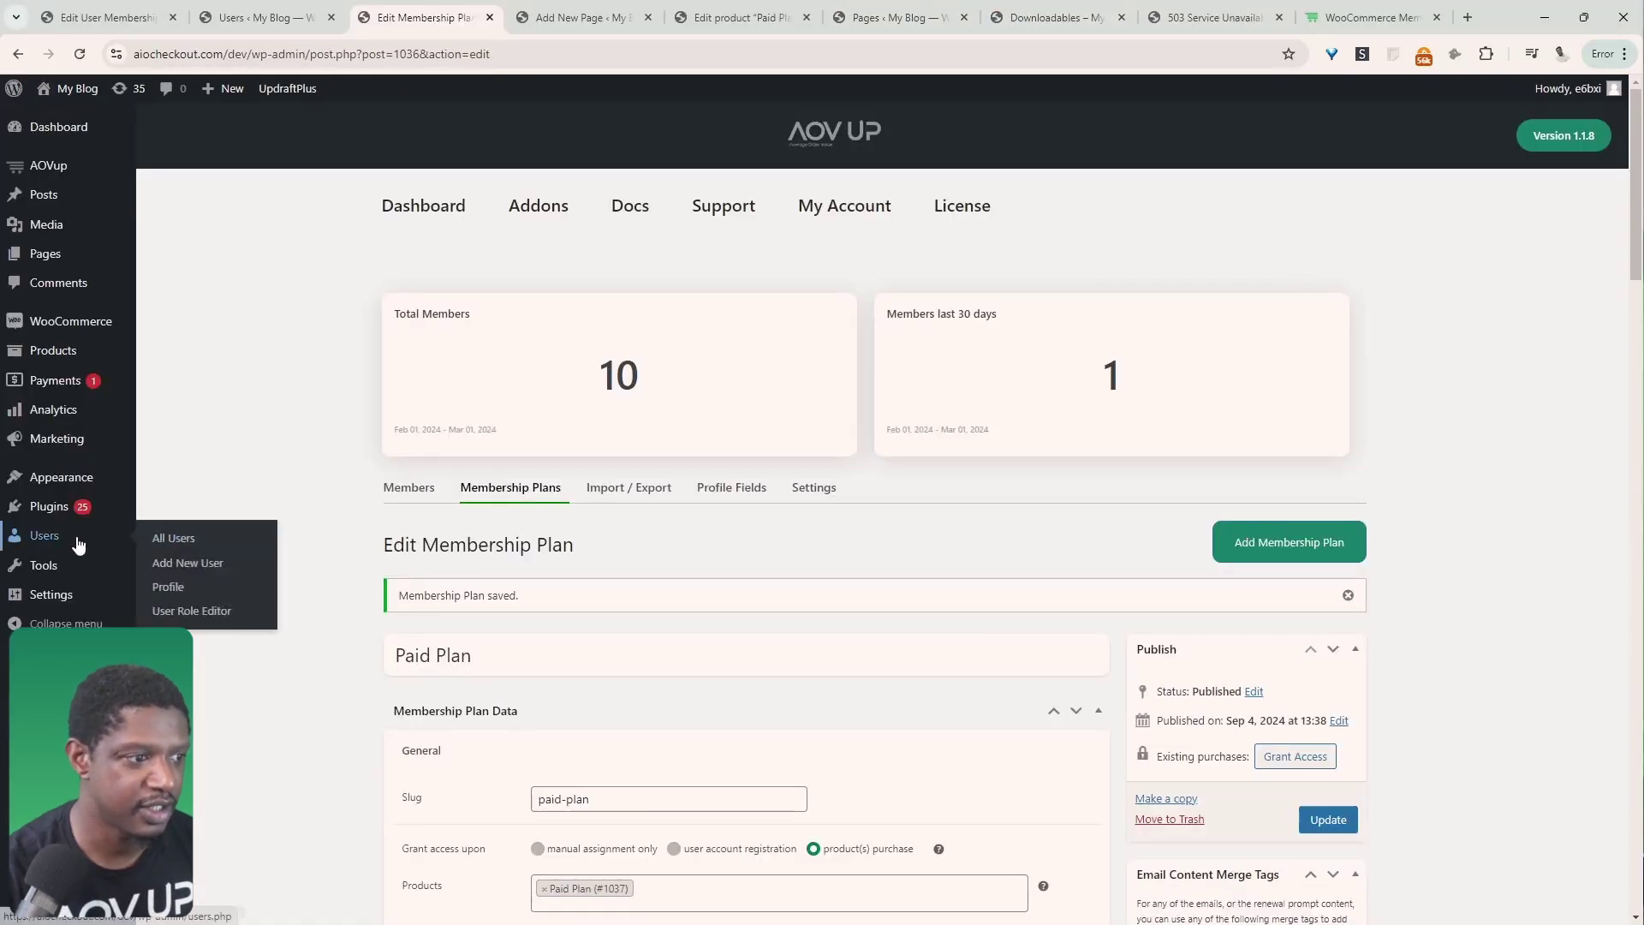
{"action": "left_click", "coordinate": [78, 546]}
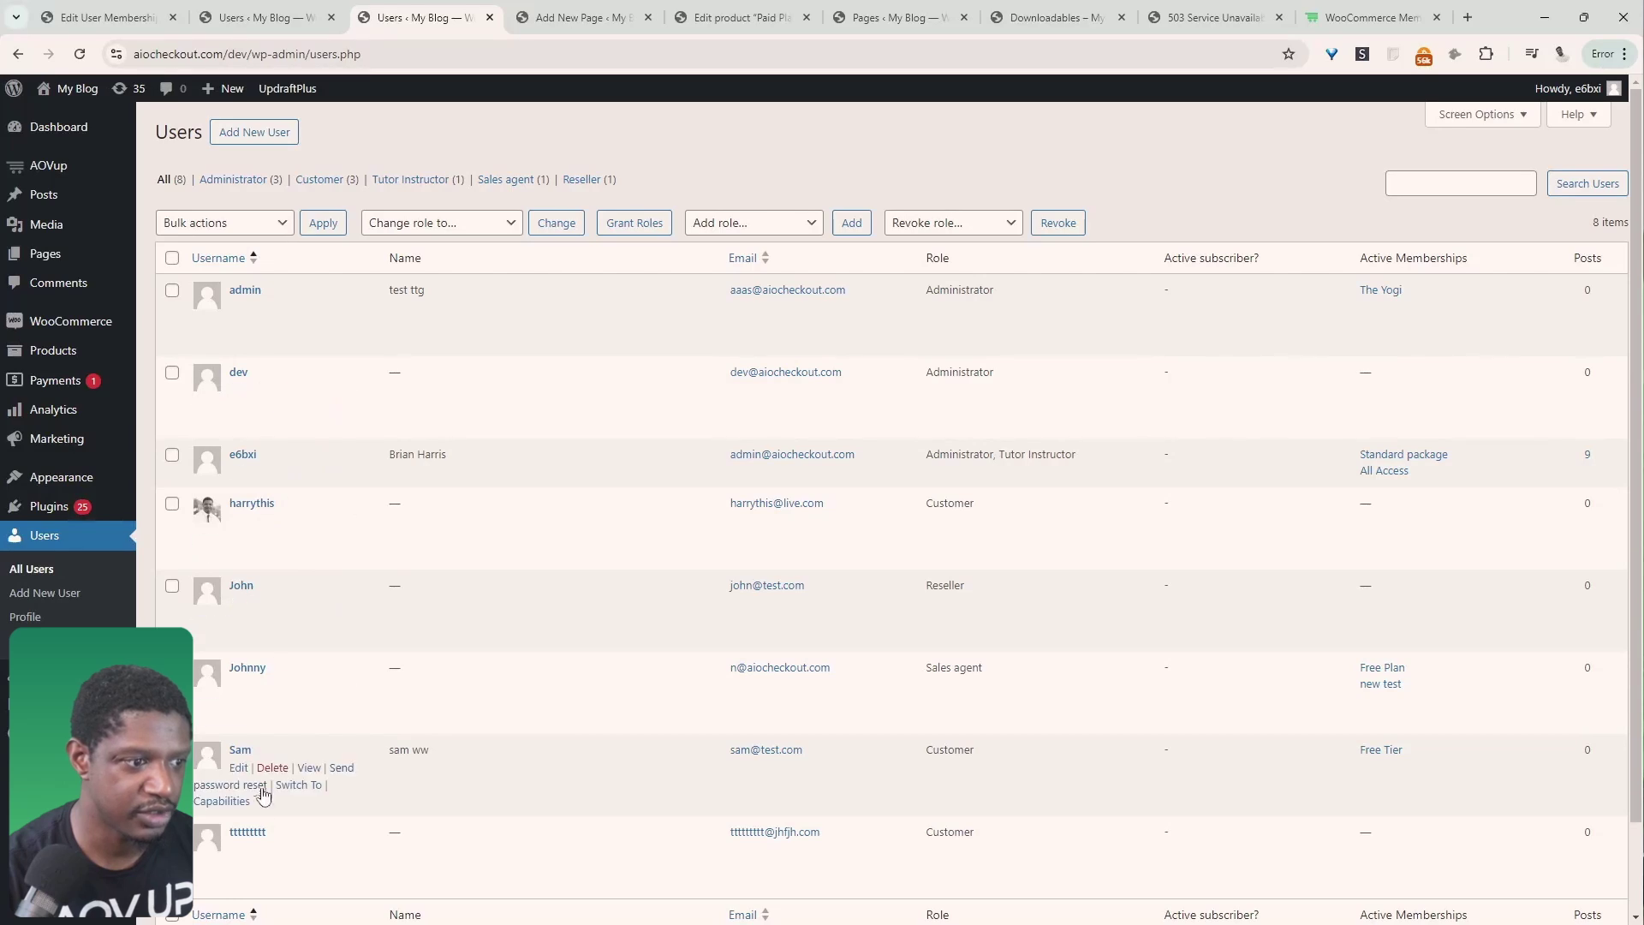
{"action": "left_click", "coordinate": [293, 784]}
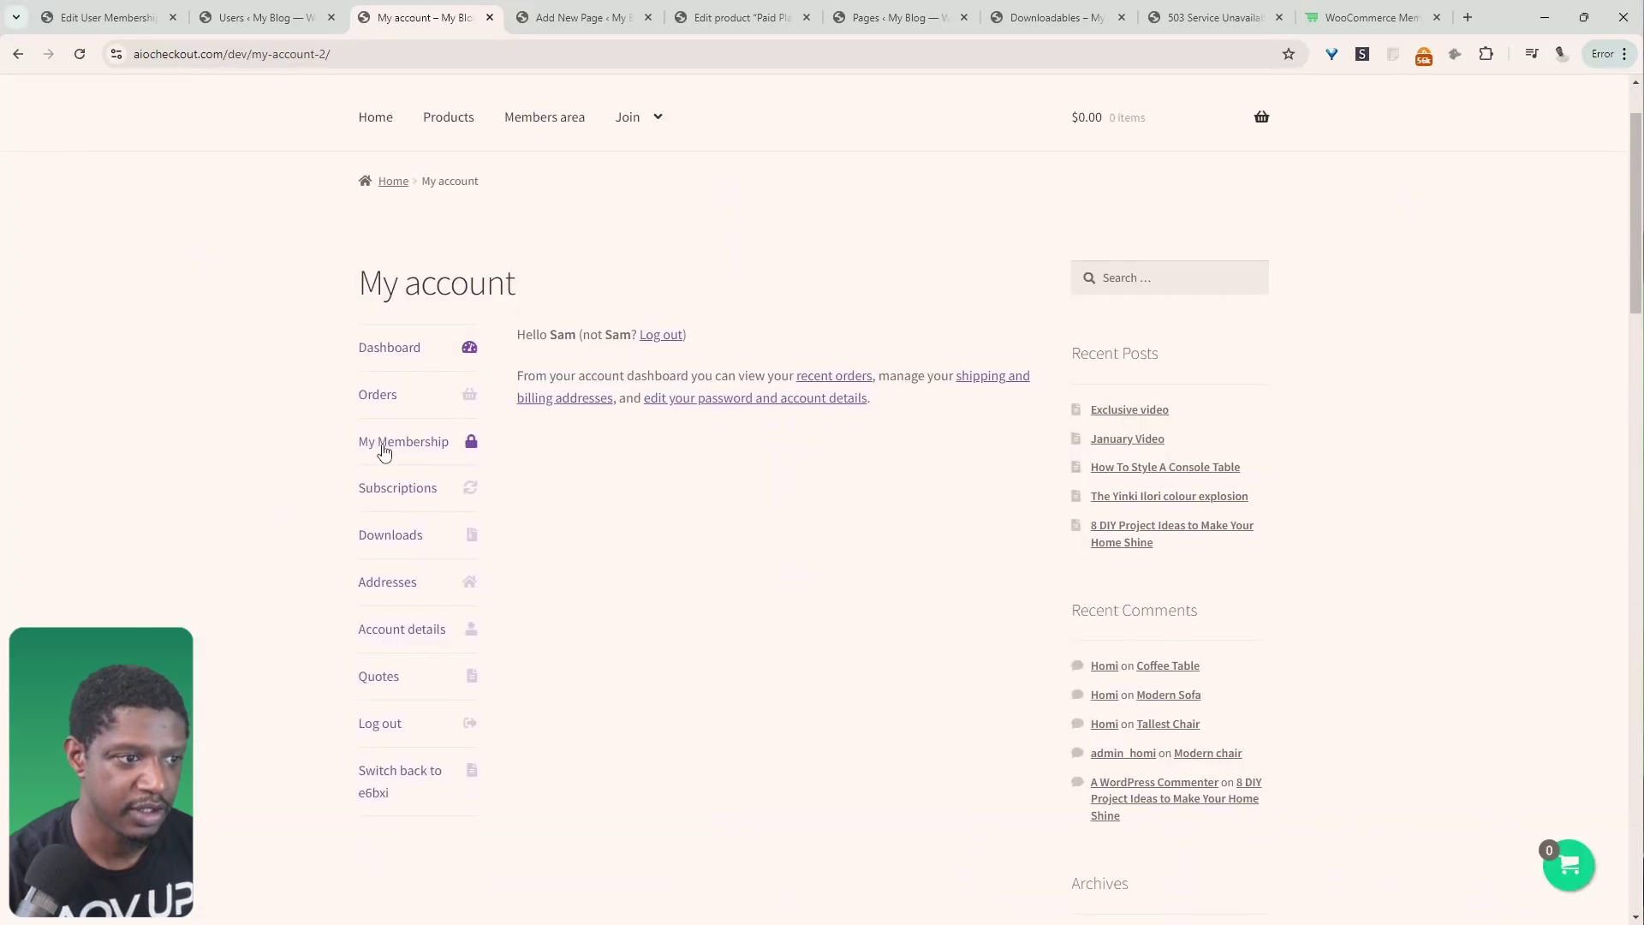
{"action": "left_click", "coordinate": [383, 442]}
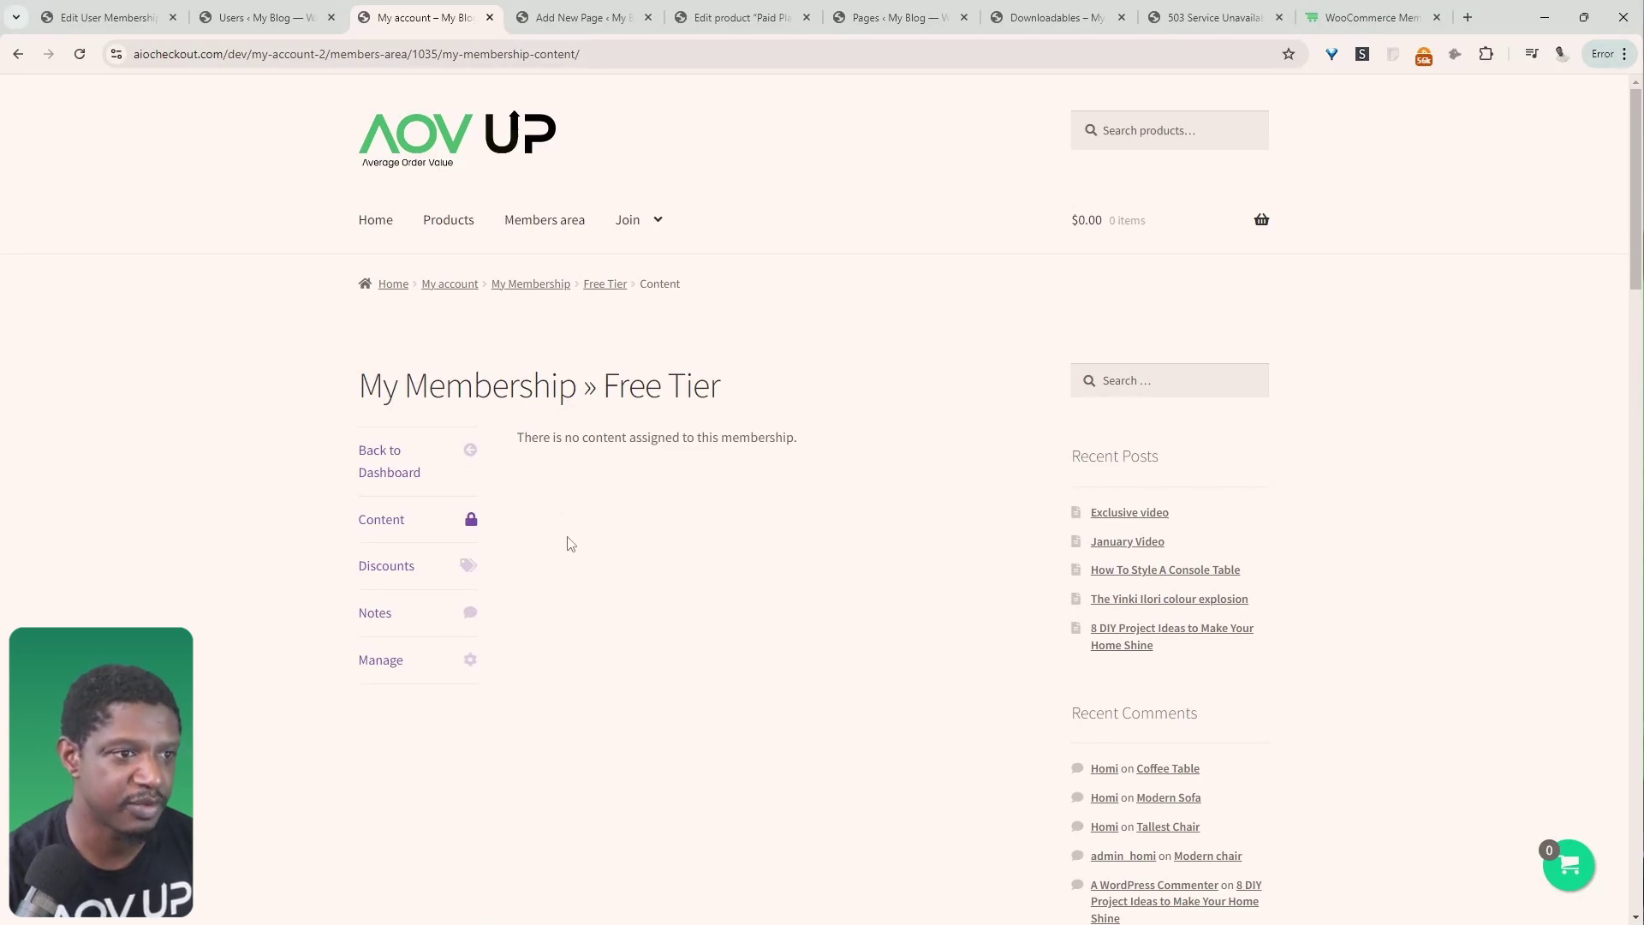
- Reload the Downloadables page as the free-tier member to check where restricted content redirects
{"action": "key", "text": "ctrl+7"}
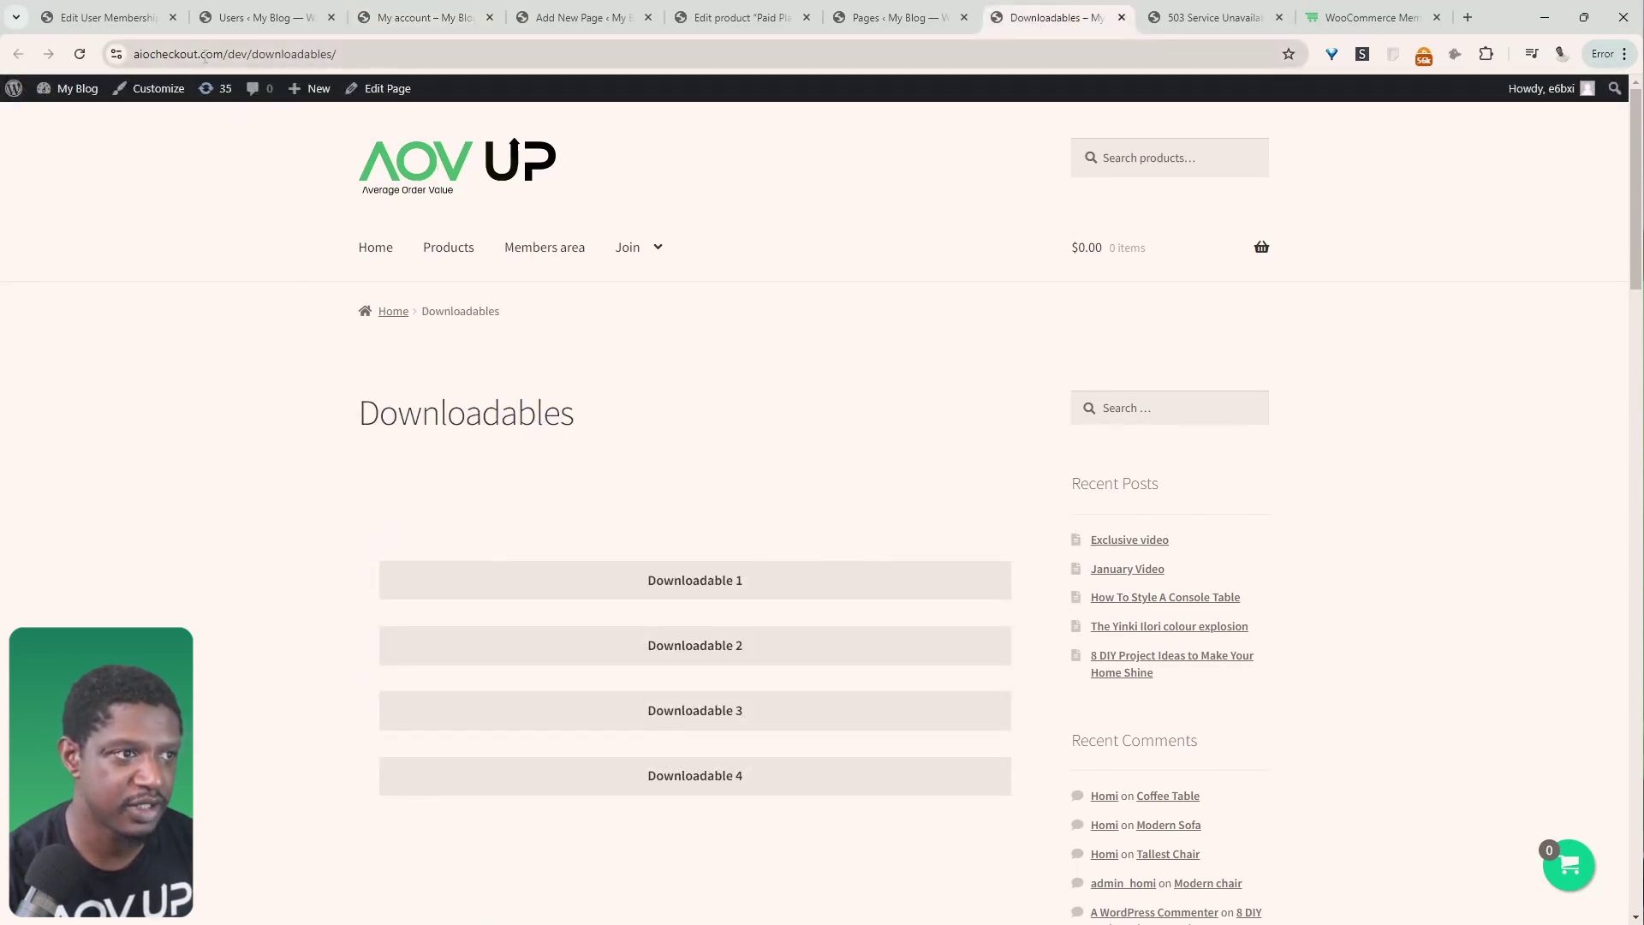
{"action": "left_click_drag", "start_coordinate": [251, 54], "coordinate": [377, 54]}
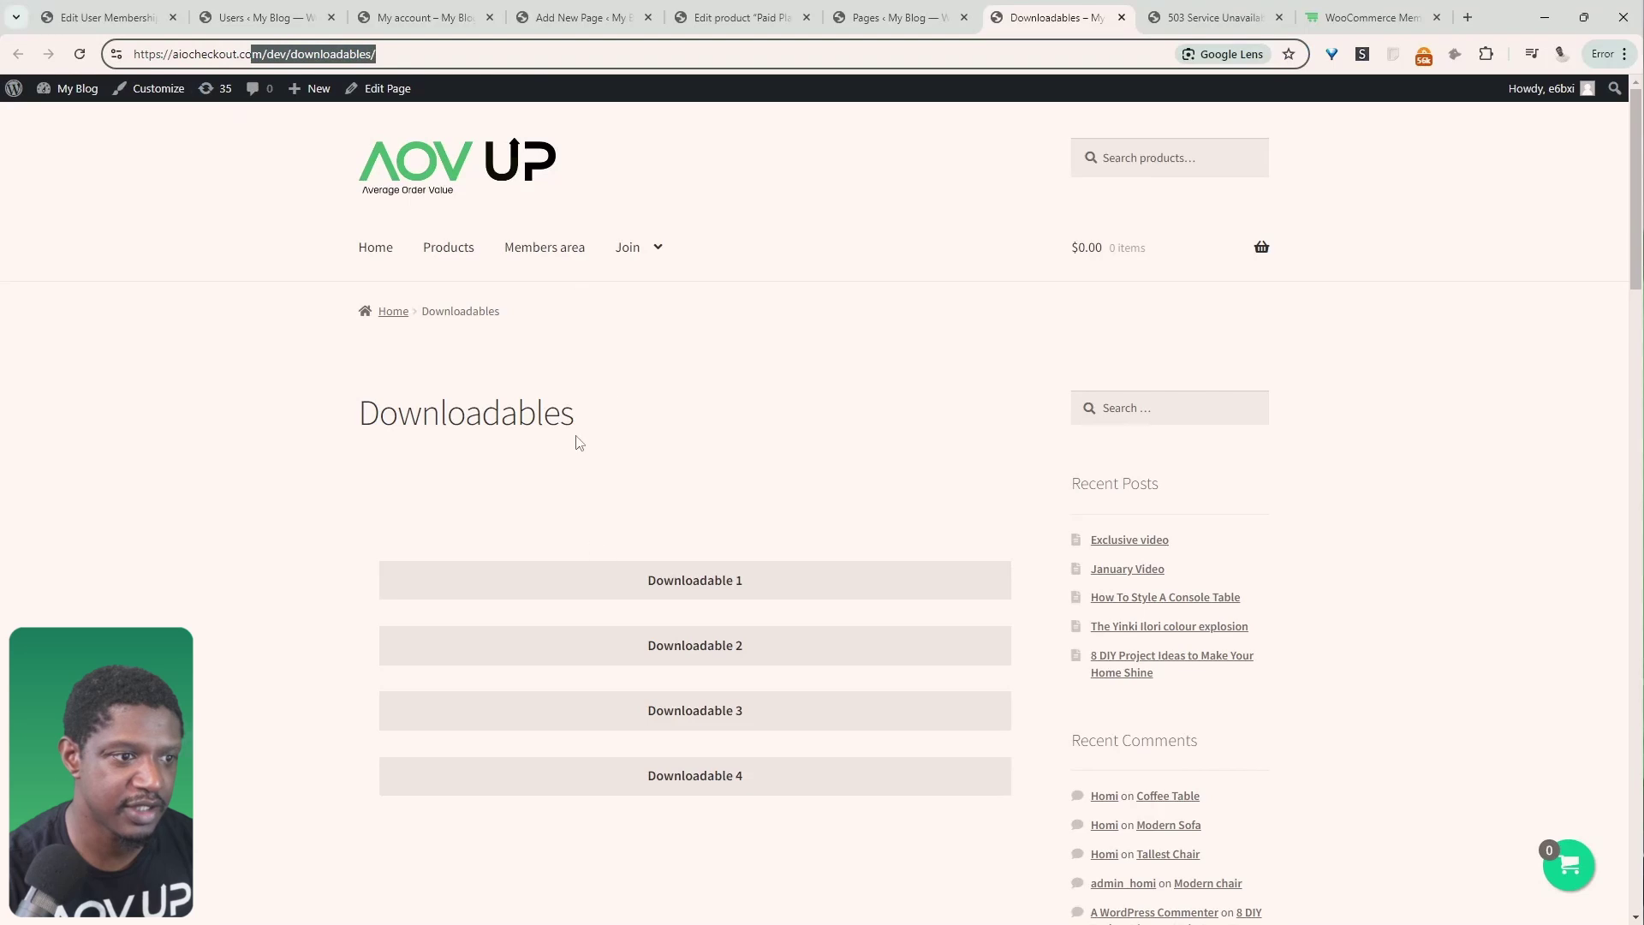
{"action": "left_click", "coordinate": [80, 54]}
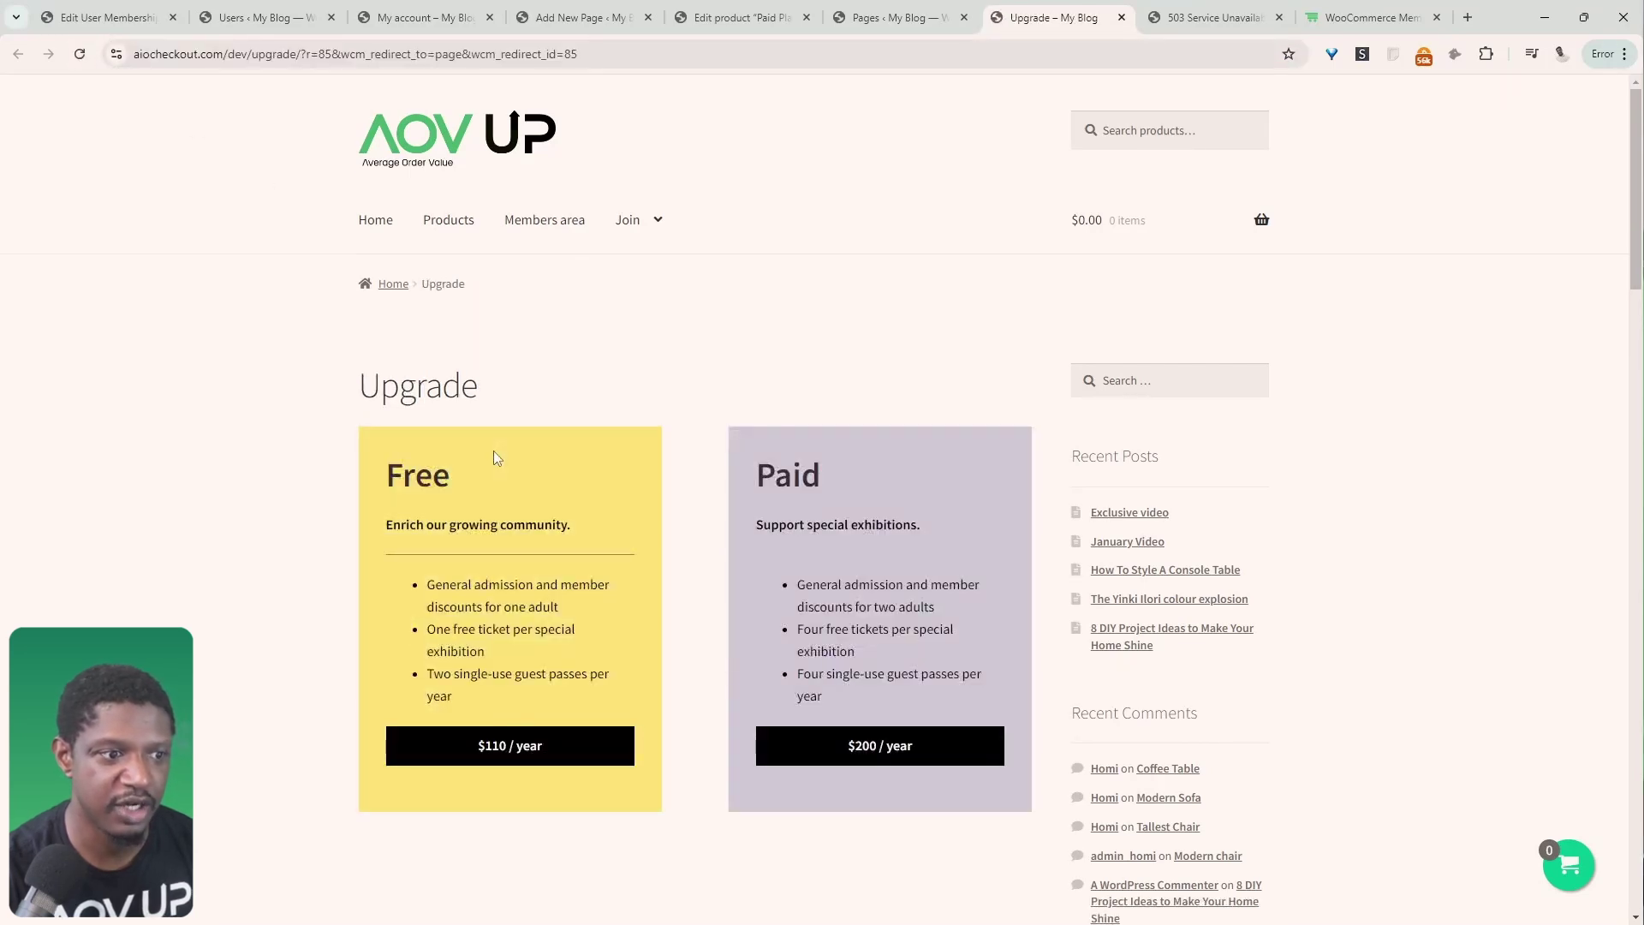
{"action": "left_click_drag", "start_coordinate": [694, 391], "coordinate": [304, 392]}
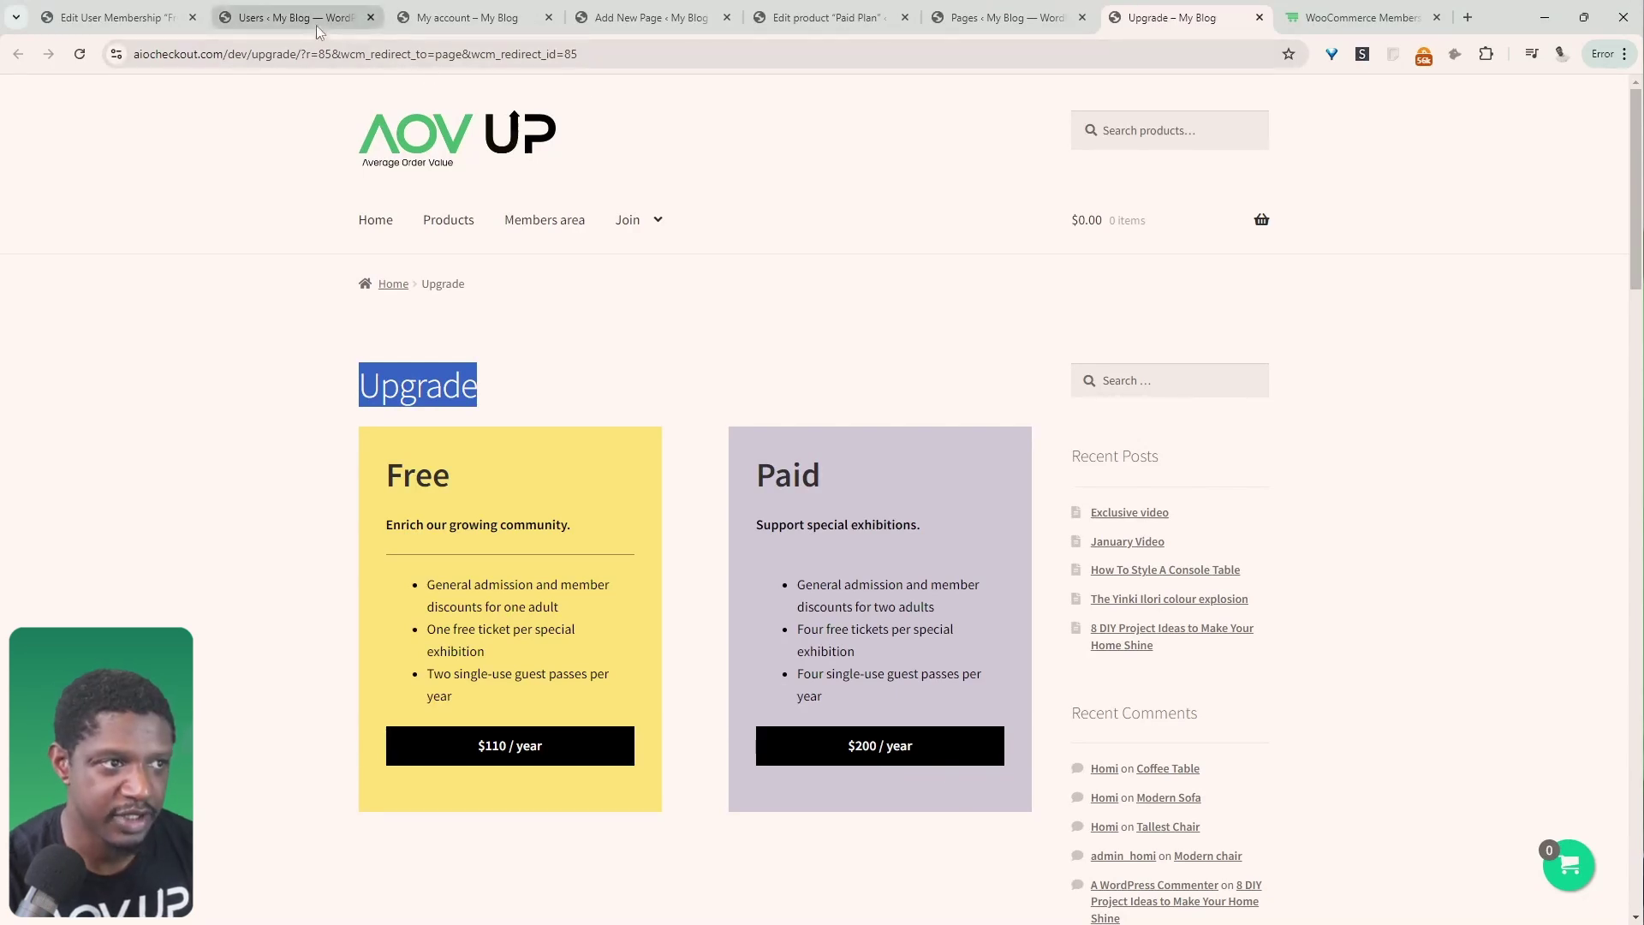
- Switch back from the member's account to the administrator account
{"action": "left_click", "coordinate": [454, 17]}
{"action": "scroll", "coordinate": [577, 690], "scroll_direction": "down", "scroll_amount": 3}
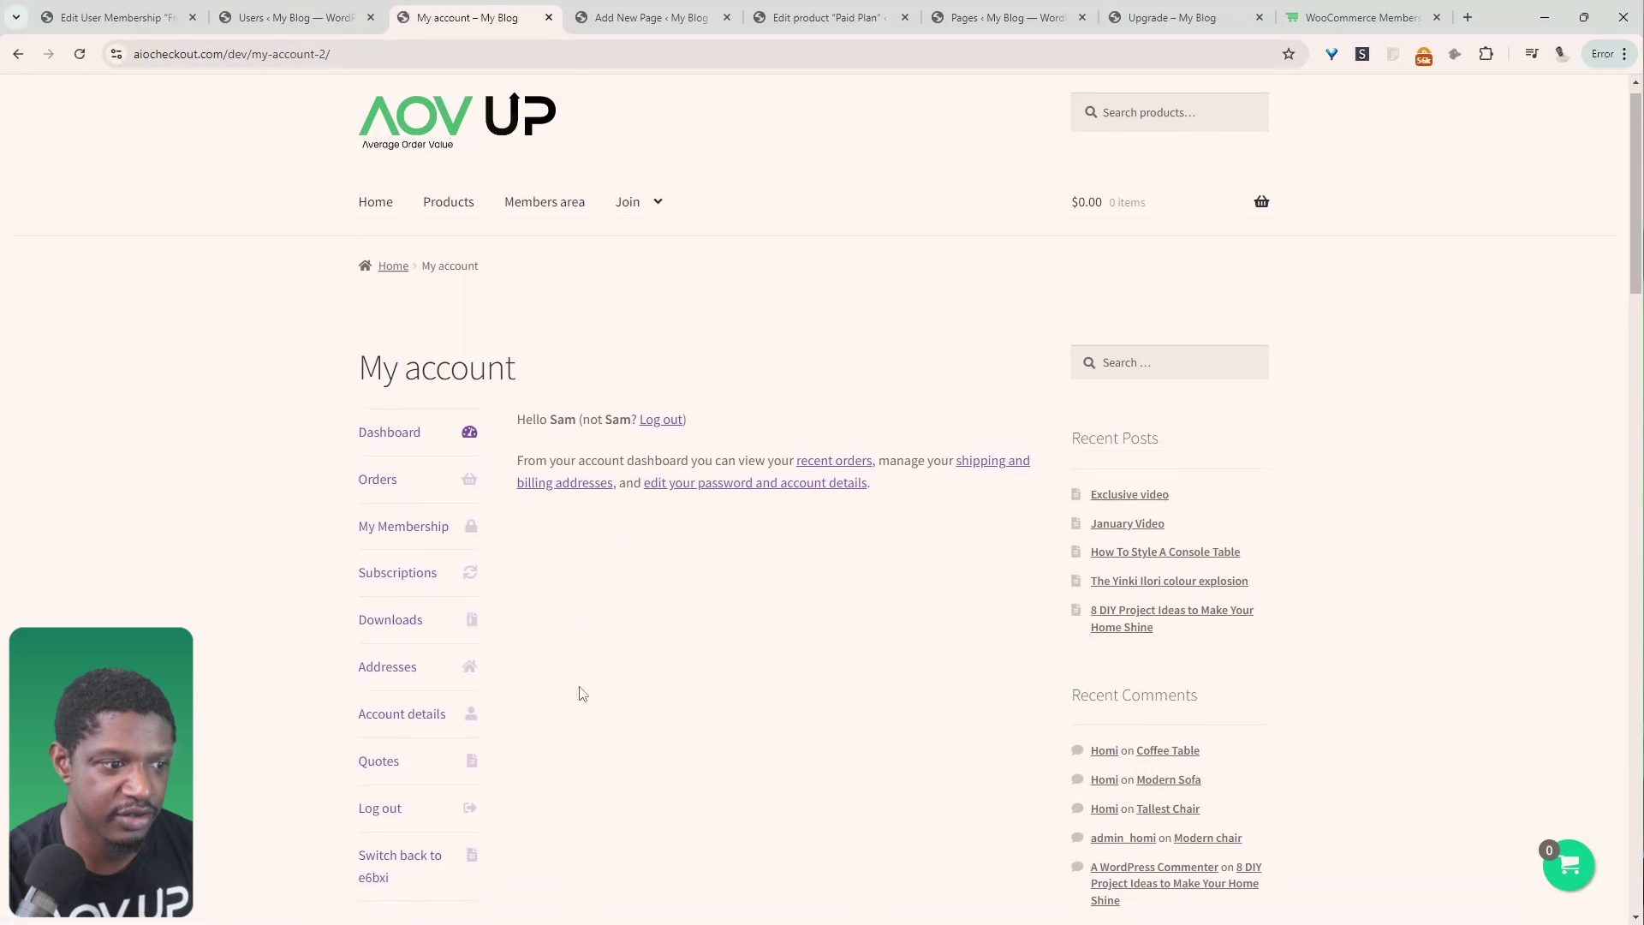
{"action": "left_click", "coordinate": [395, 679]}
- From the product list, view the Paid Plan product page on the live site in a separate browser tab
{"action": "mouse_move", "coordinate": [53, 350]}
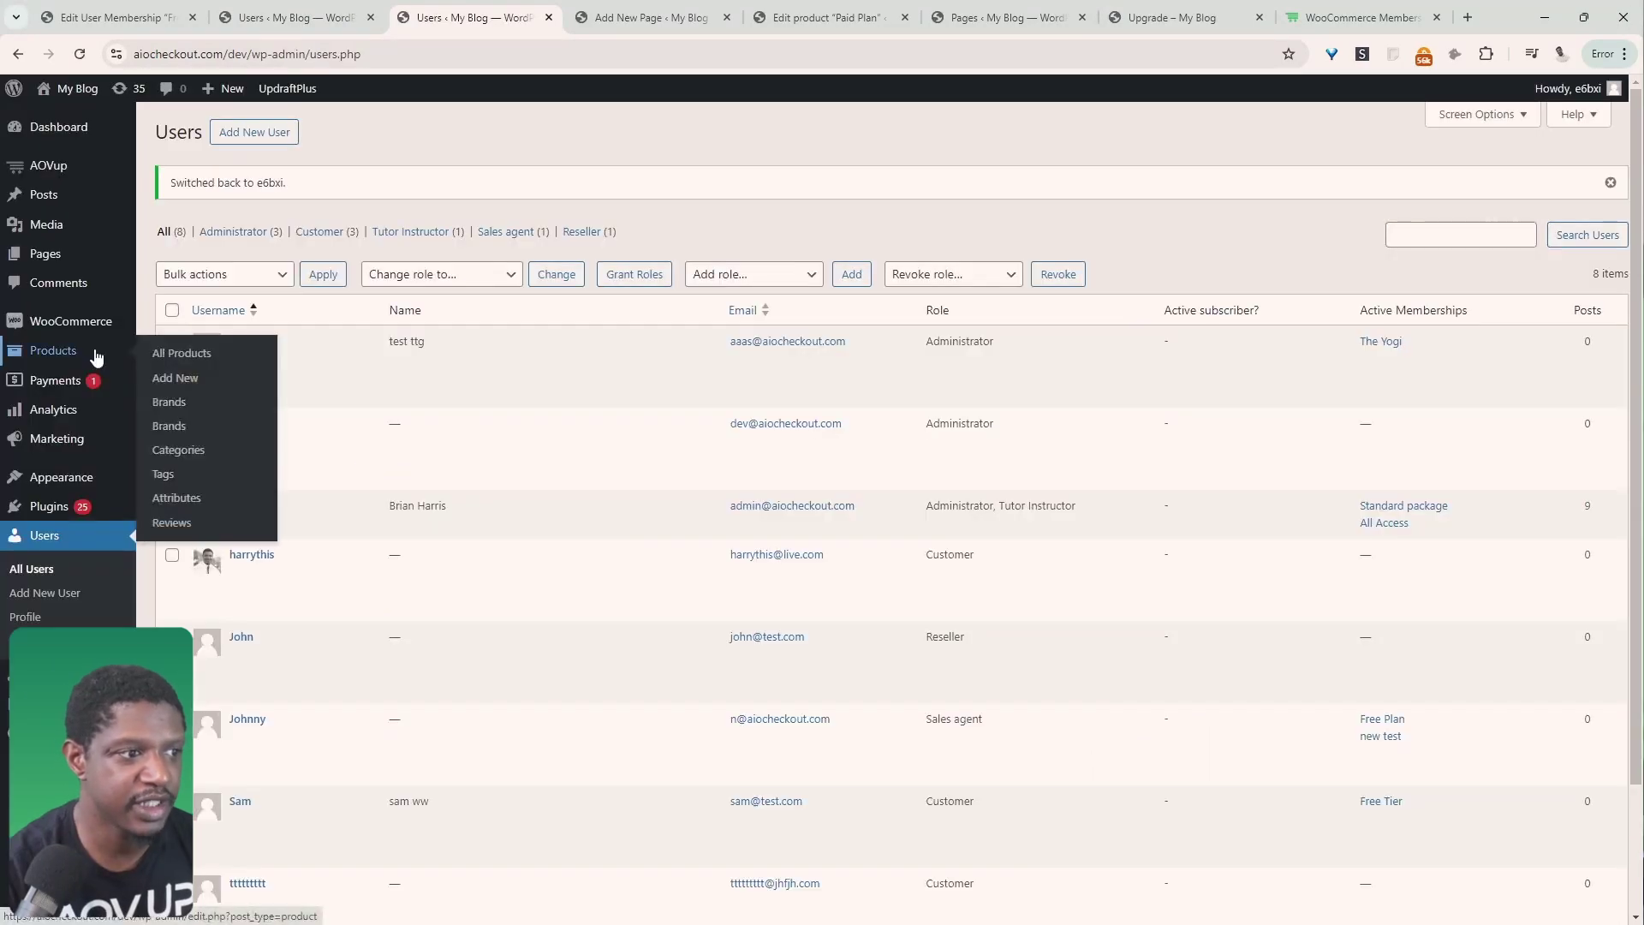
{"action": "left_click", "coordinate": [566, 17]}
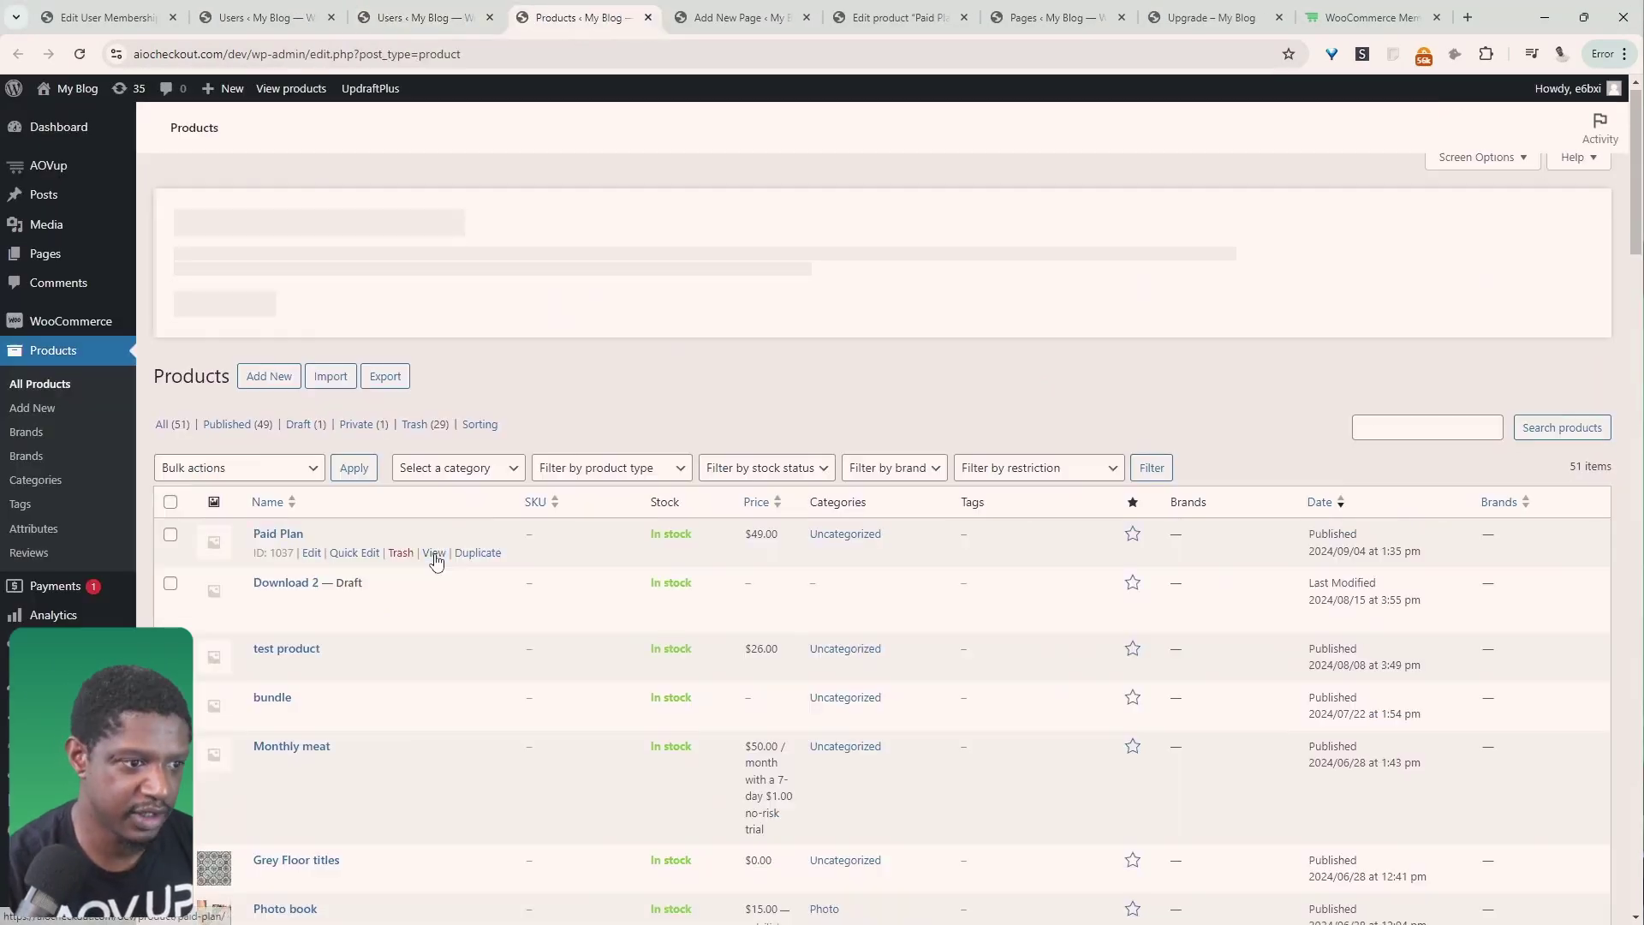
{"action": "left_click", "coordinate": [405, 518]}
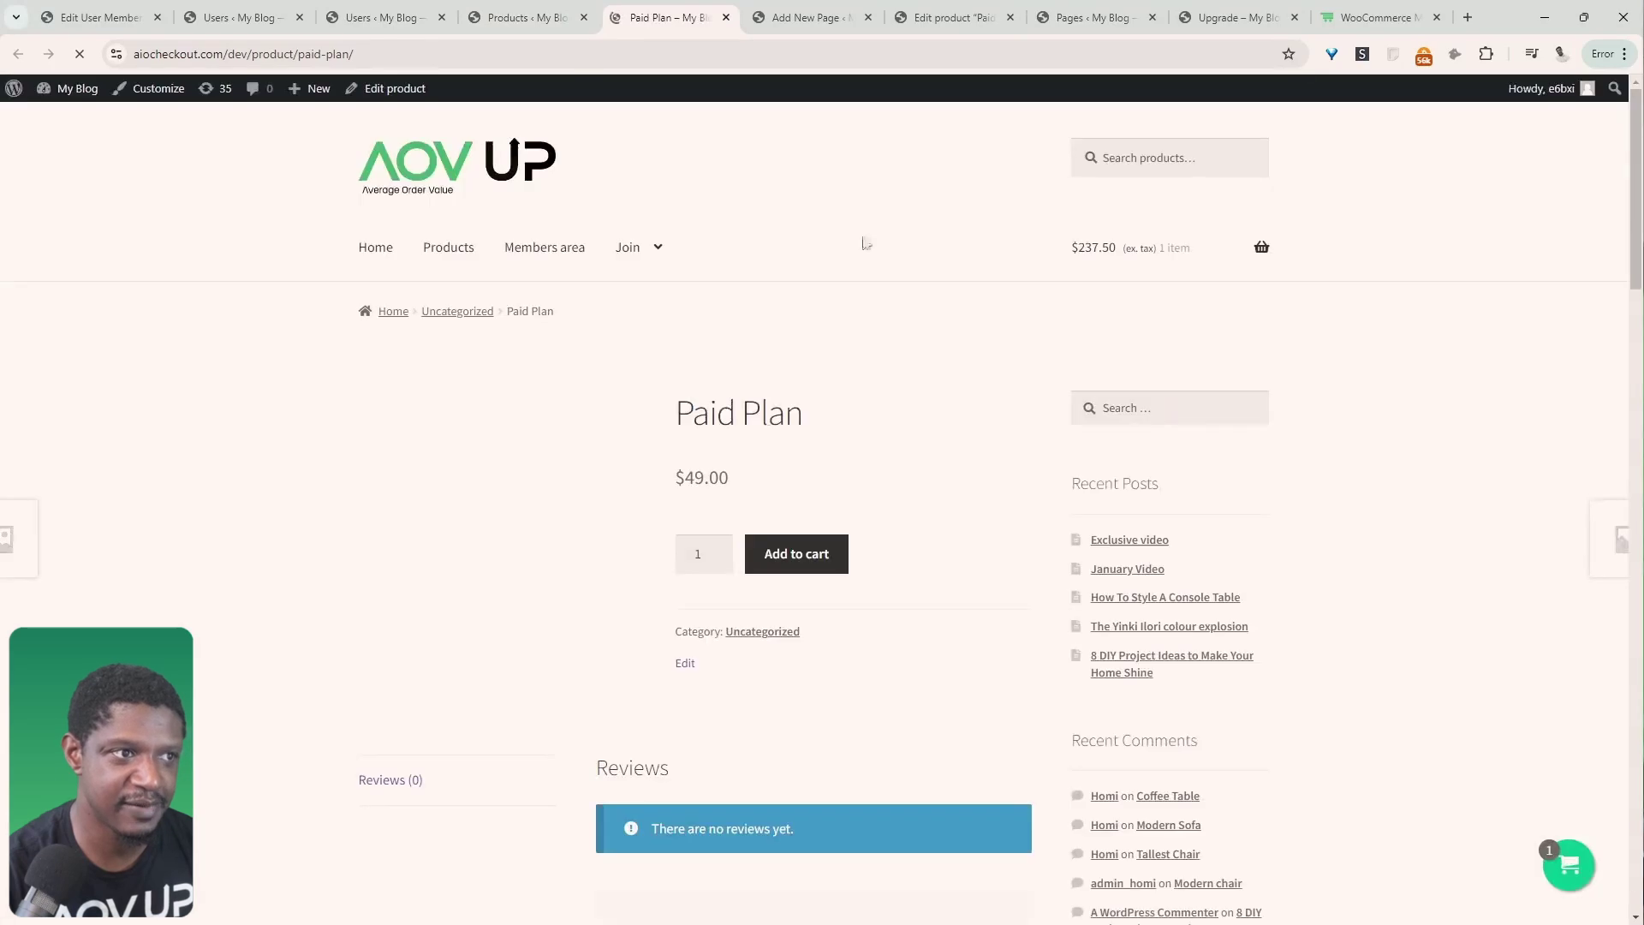
{"action": "left_click_drag", "start_coordinate": [804, 414], "coordinate": [697, 399]}
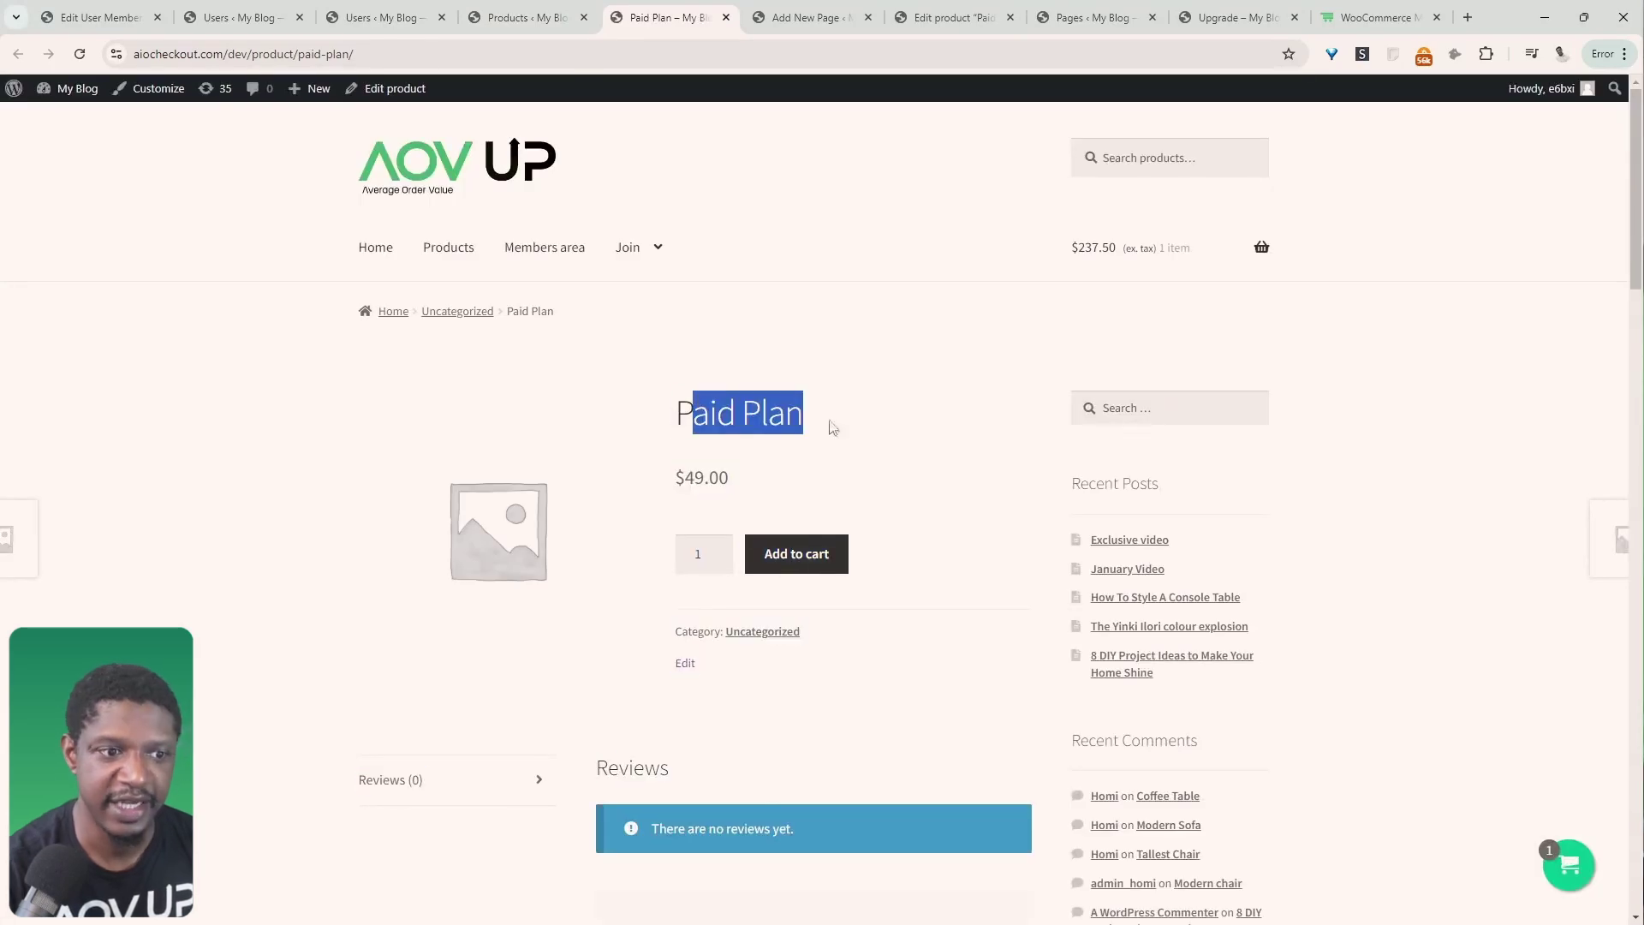
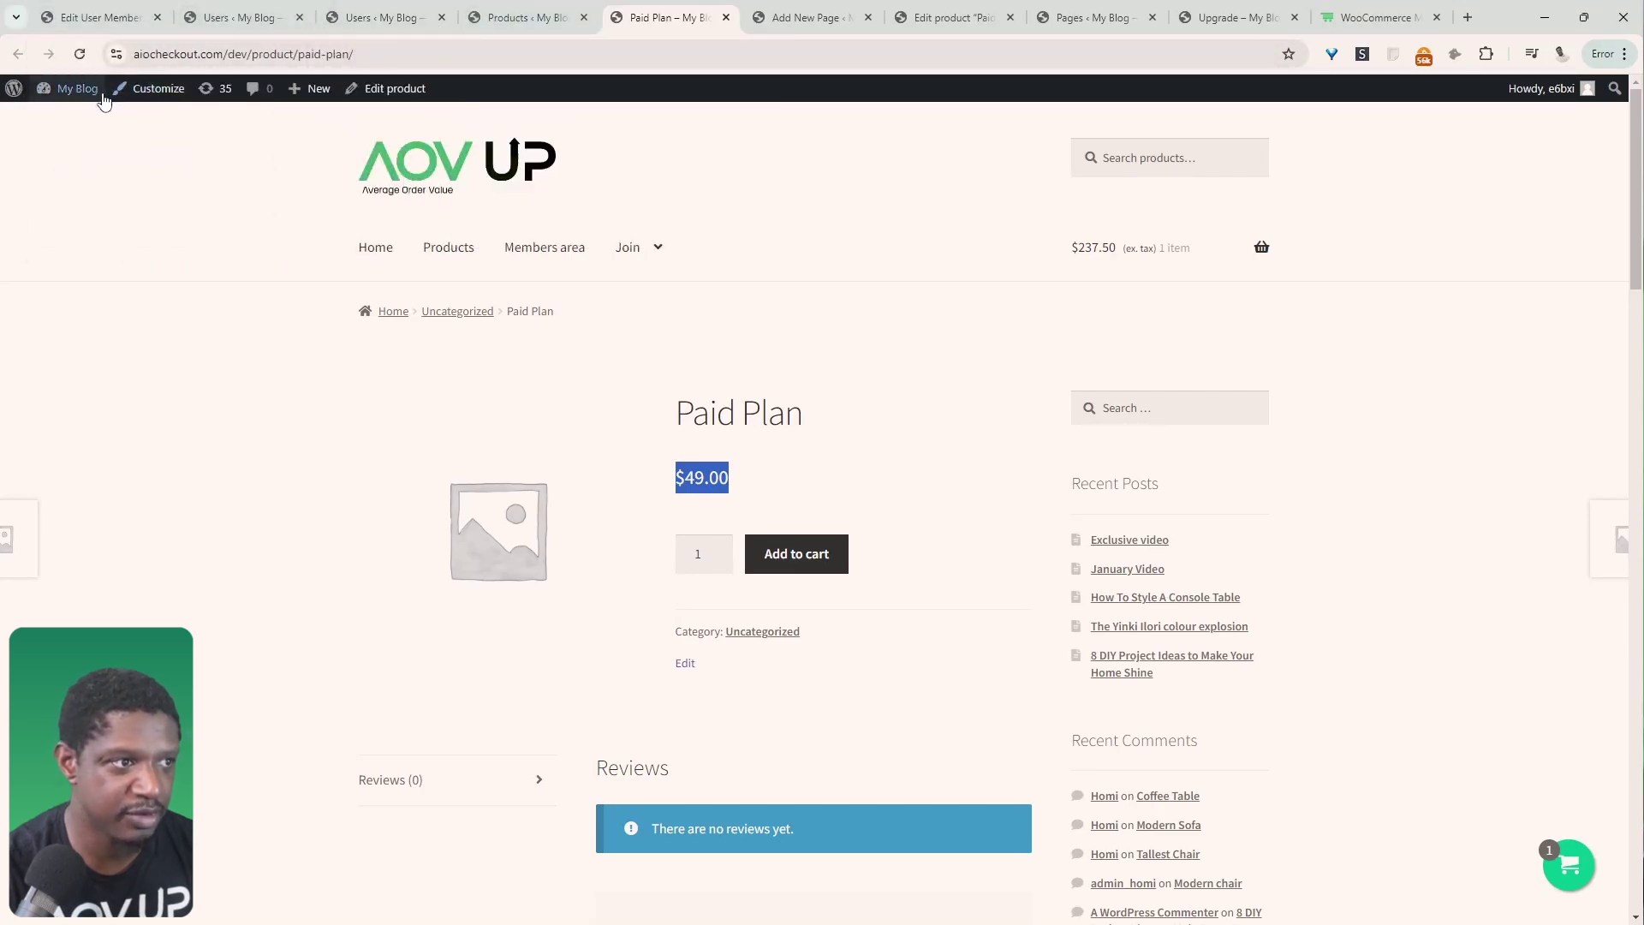
- From the admin dashboard, open AIO Checkout's Buy Link Manager and start a new buy link
{"action": "left_click", "coordinate": [73, 109]}
{"action": "mouse_move", "coordinate": [91, 230]}
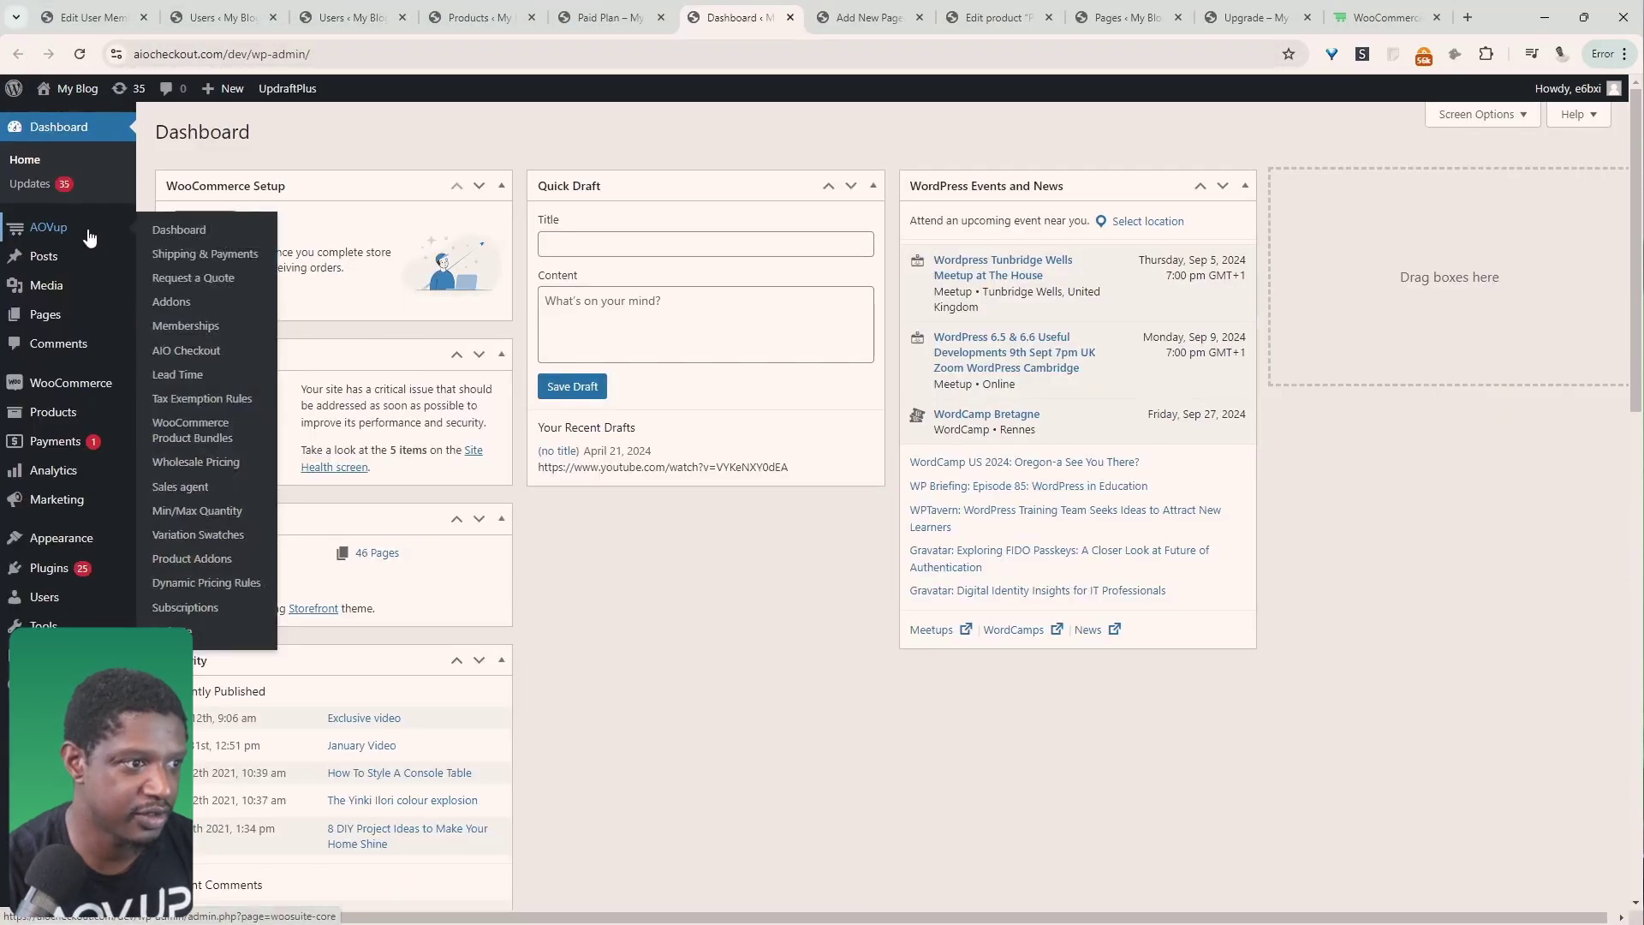
{"action": "left_click", "coordinate": [211, 358]}
{"action": "scroll", "coordinate": [824, 540], "scroll_direction": "down", "scroll_amount": 2}
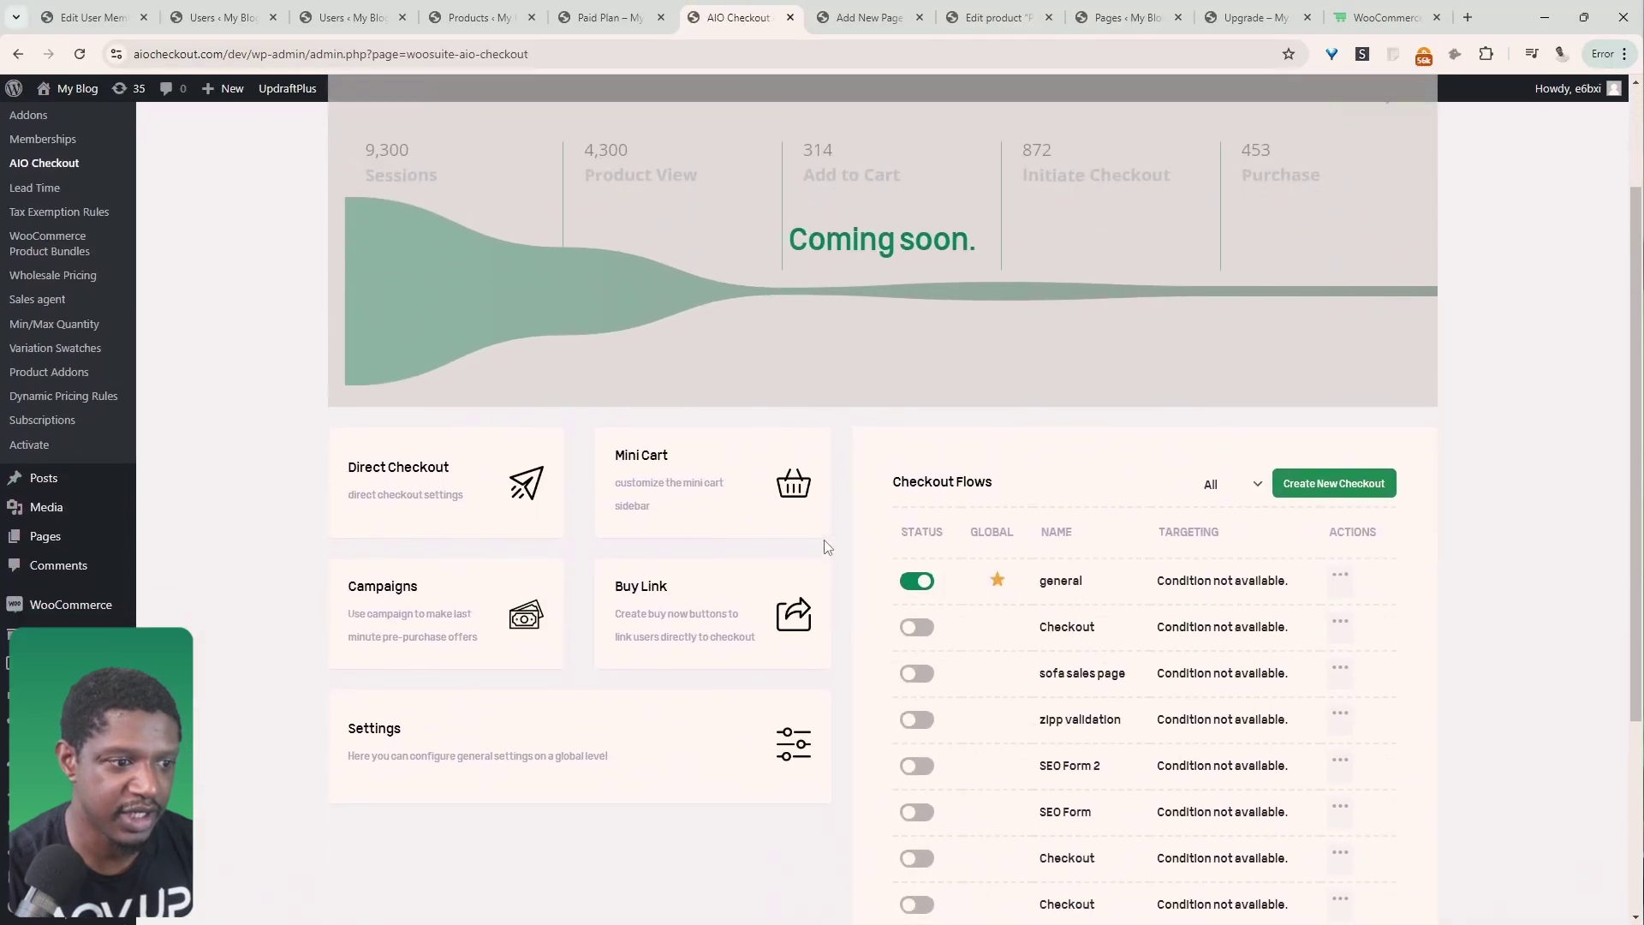
{"action": "left_click", "coordinate": [651, 619]}
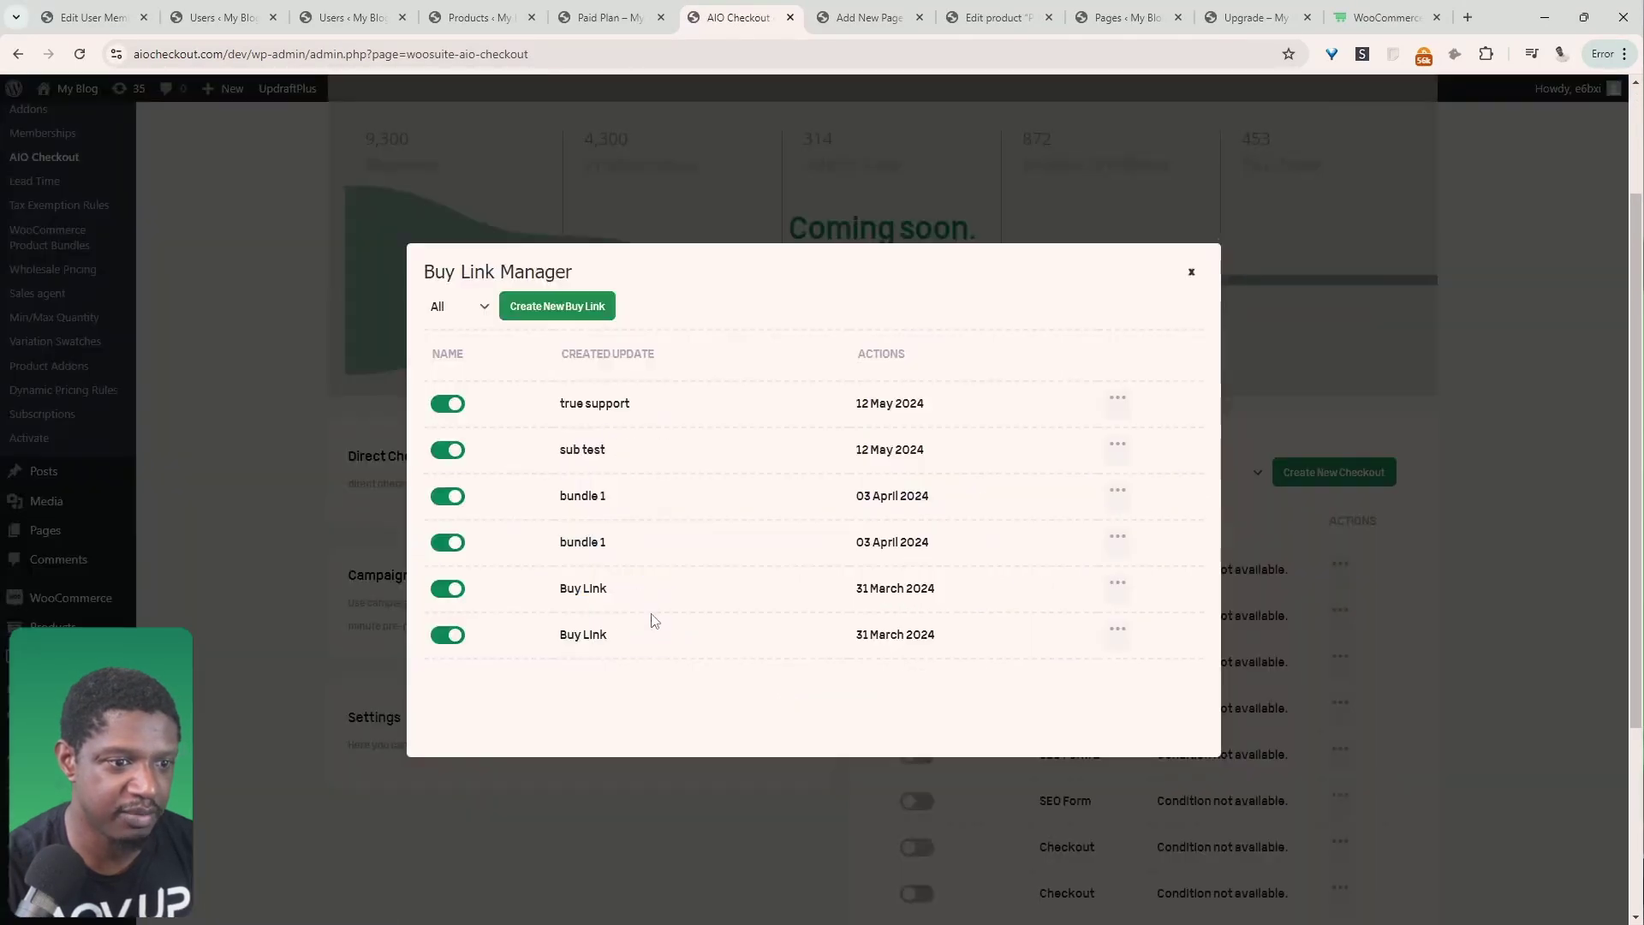
{"action": "left_click", "coordinate": [574, 310]}
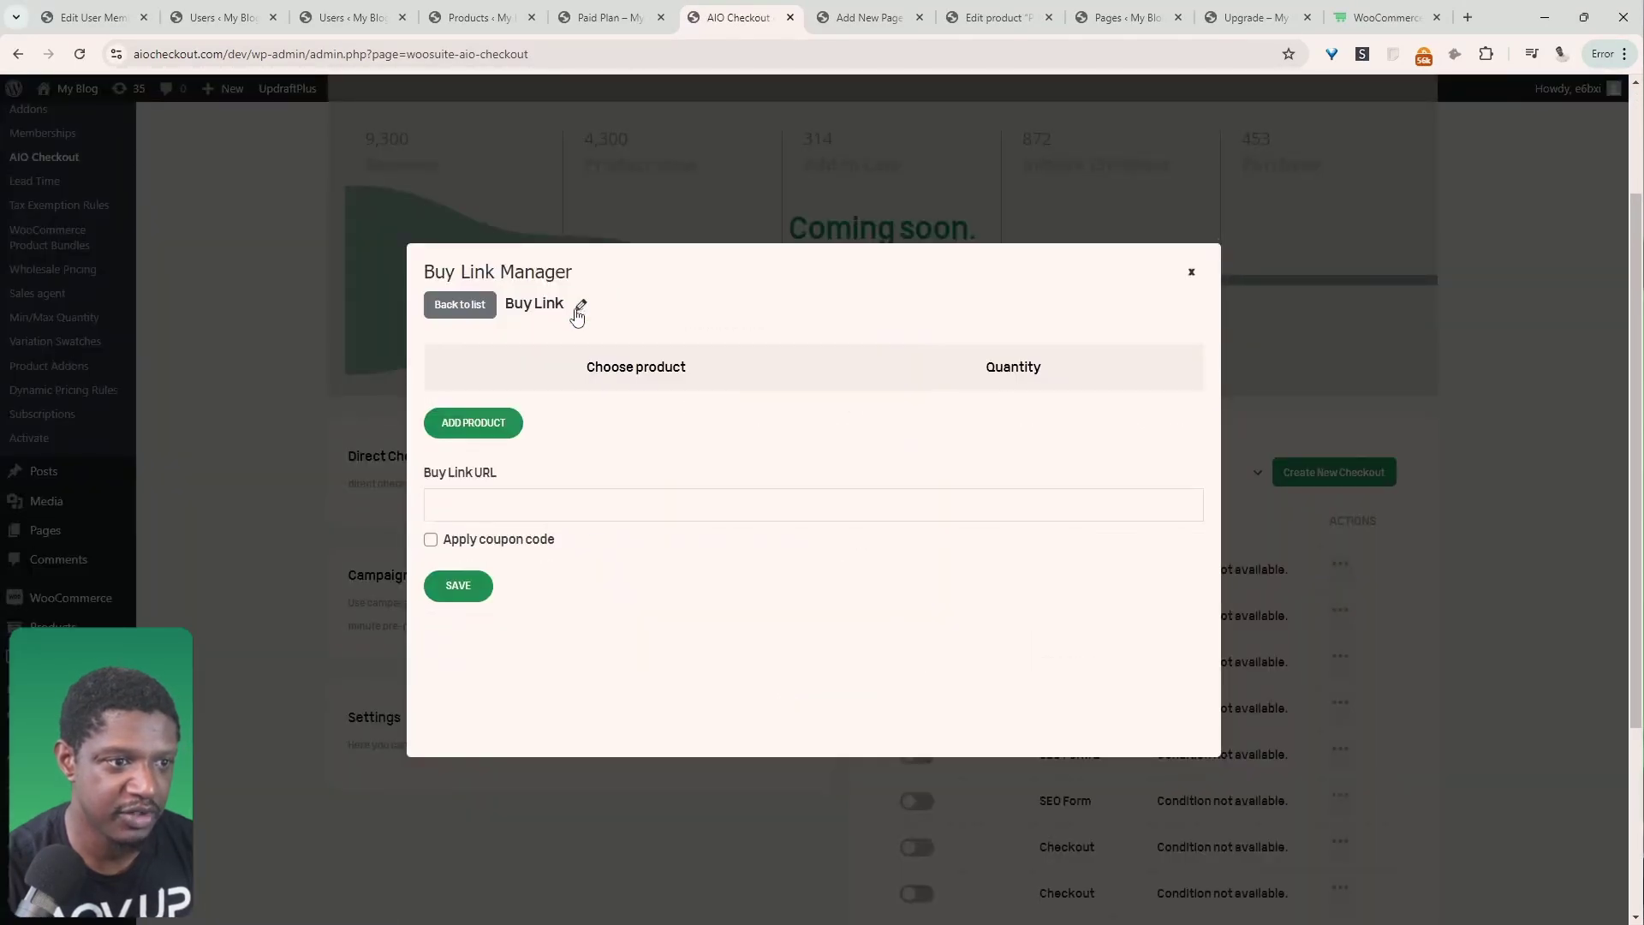
- Add the Paid Plan product to the new buy link with quantity 1 and save the link
{"action": "left_click", "coordinate": [491, 426]}
{"action": "left_click", "coordinate": [556, 426]}
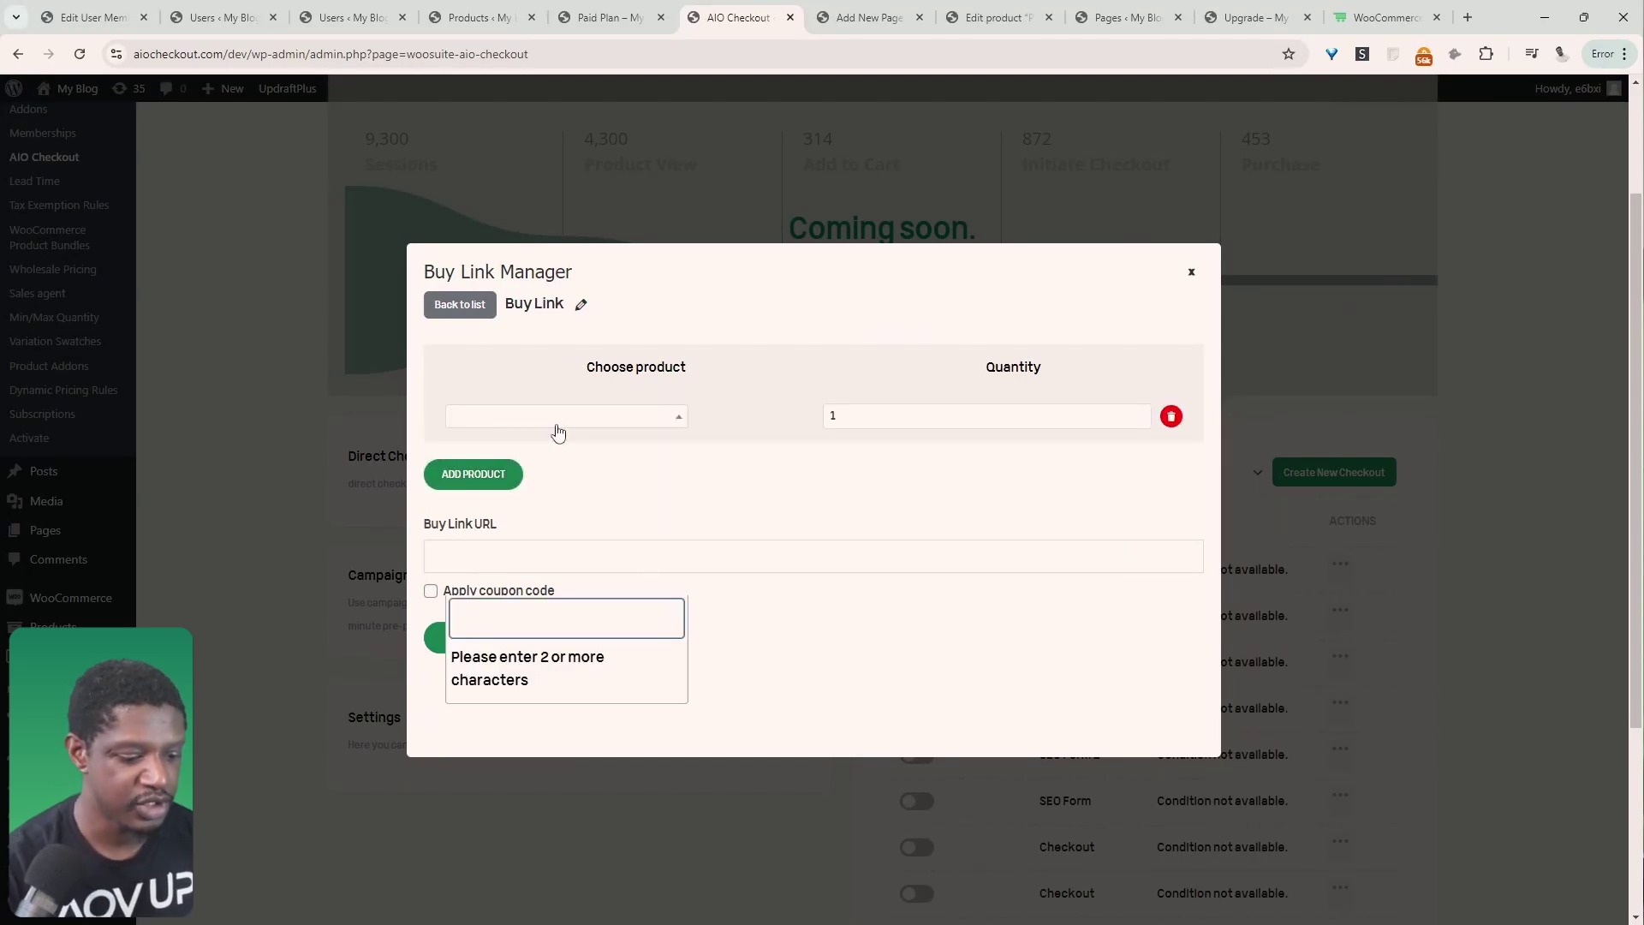
{"action": "type", "text": "paid"}
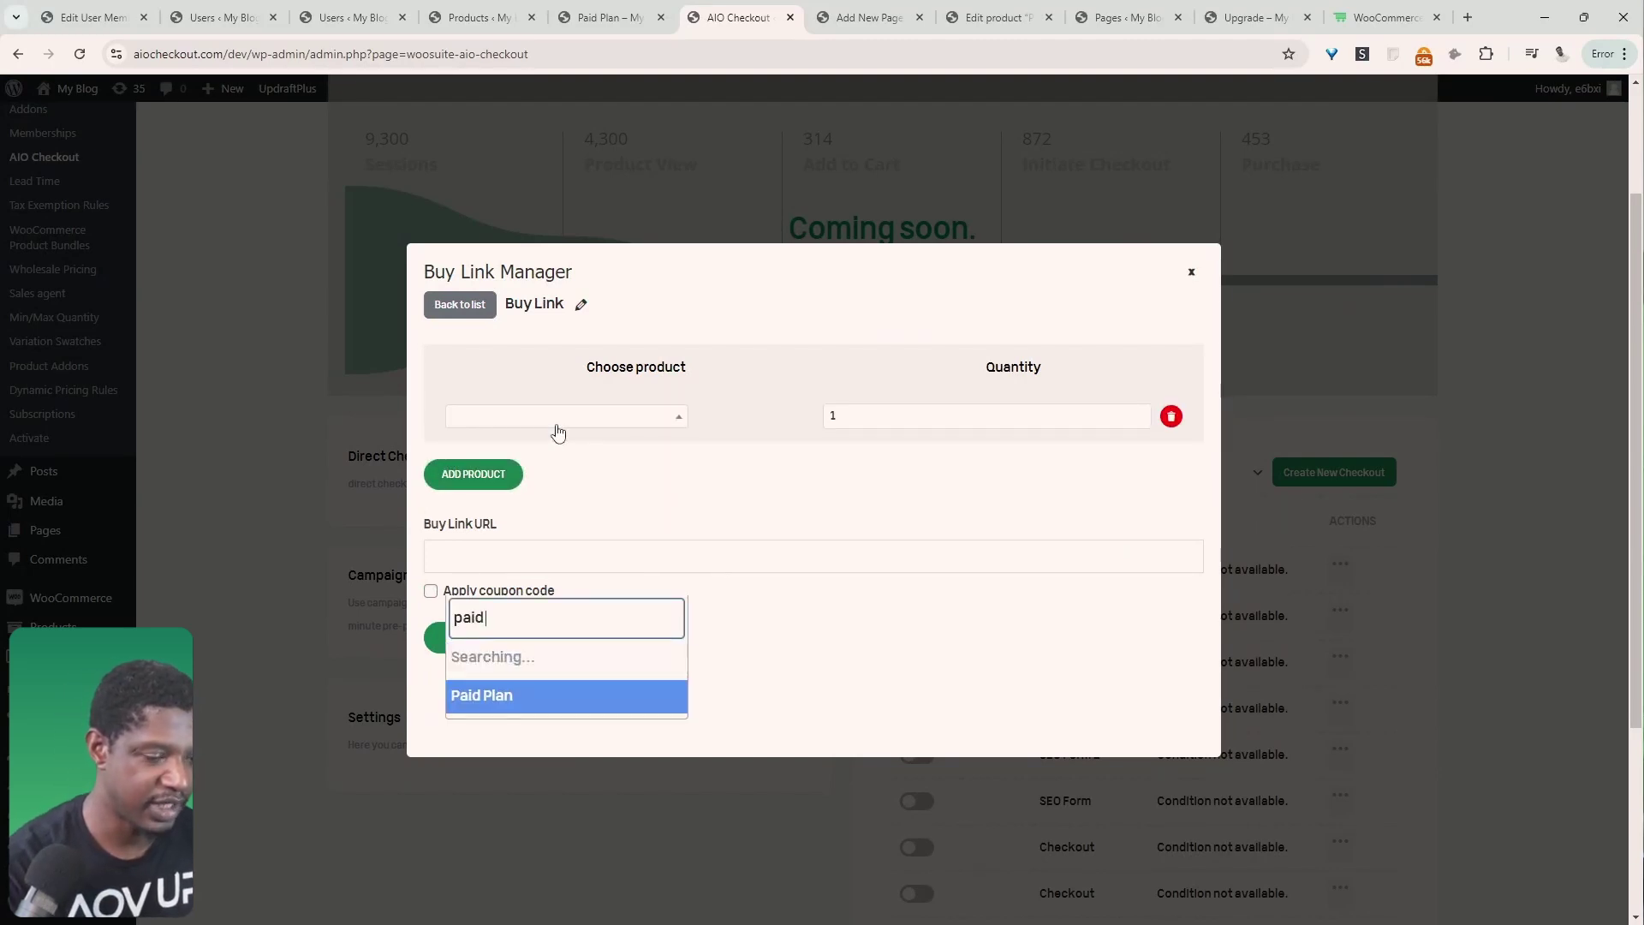
{"action": "left_click", "coordinate": [540, 667]}
{"action": "left_click", "coordinate": [458, 636]}
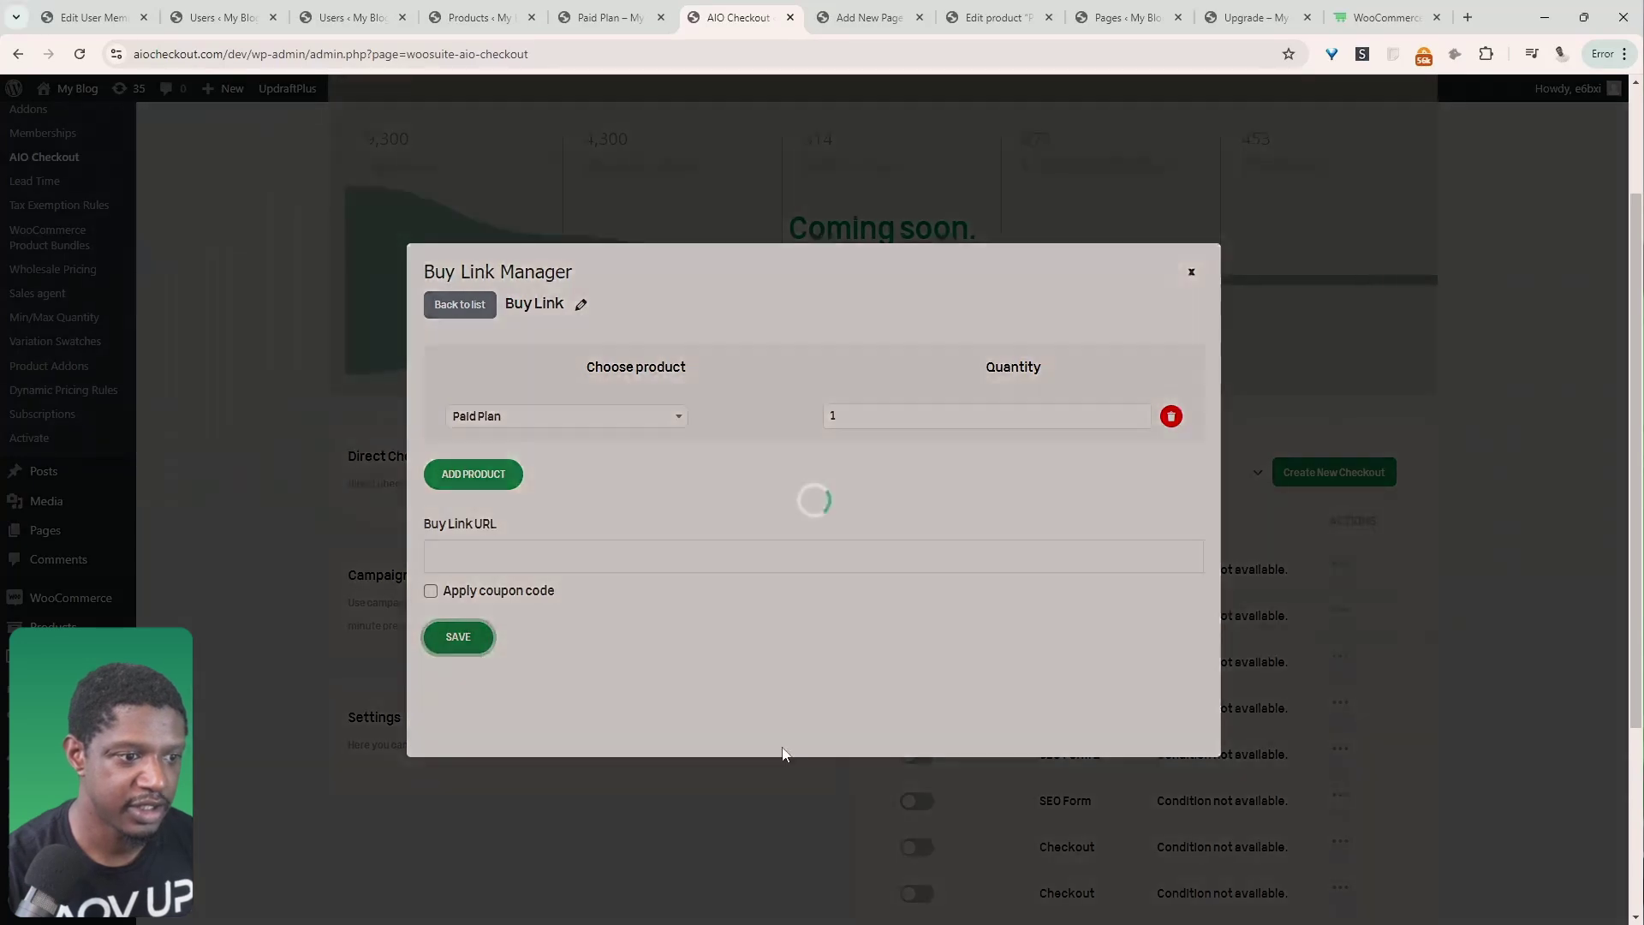
- Copy the generated buy link URL and test it by loading its checkout page in the product-editing tab, then close that tab
{"action": "double_click", "coordinate": [644, 557]}
{"action": "triple_click", "coordinate": [646, 558]}
{"action": "key", "text": "ctrl+c"}
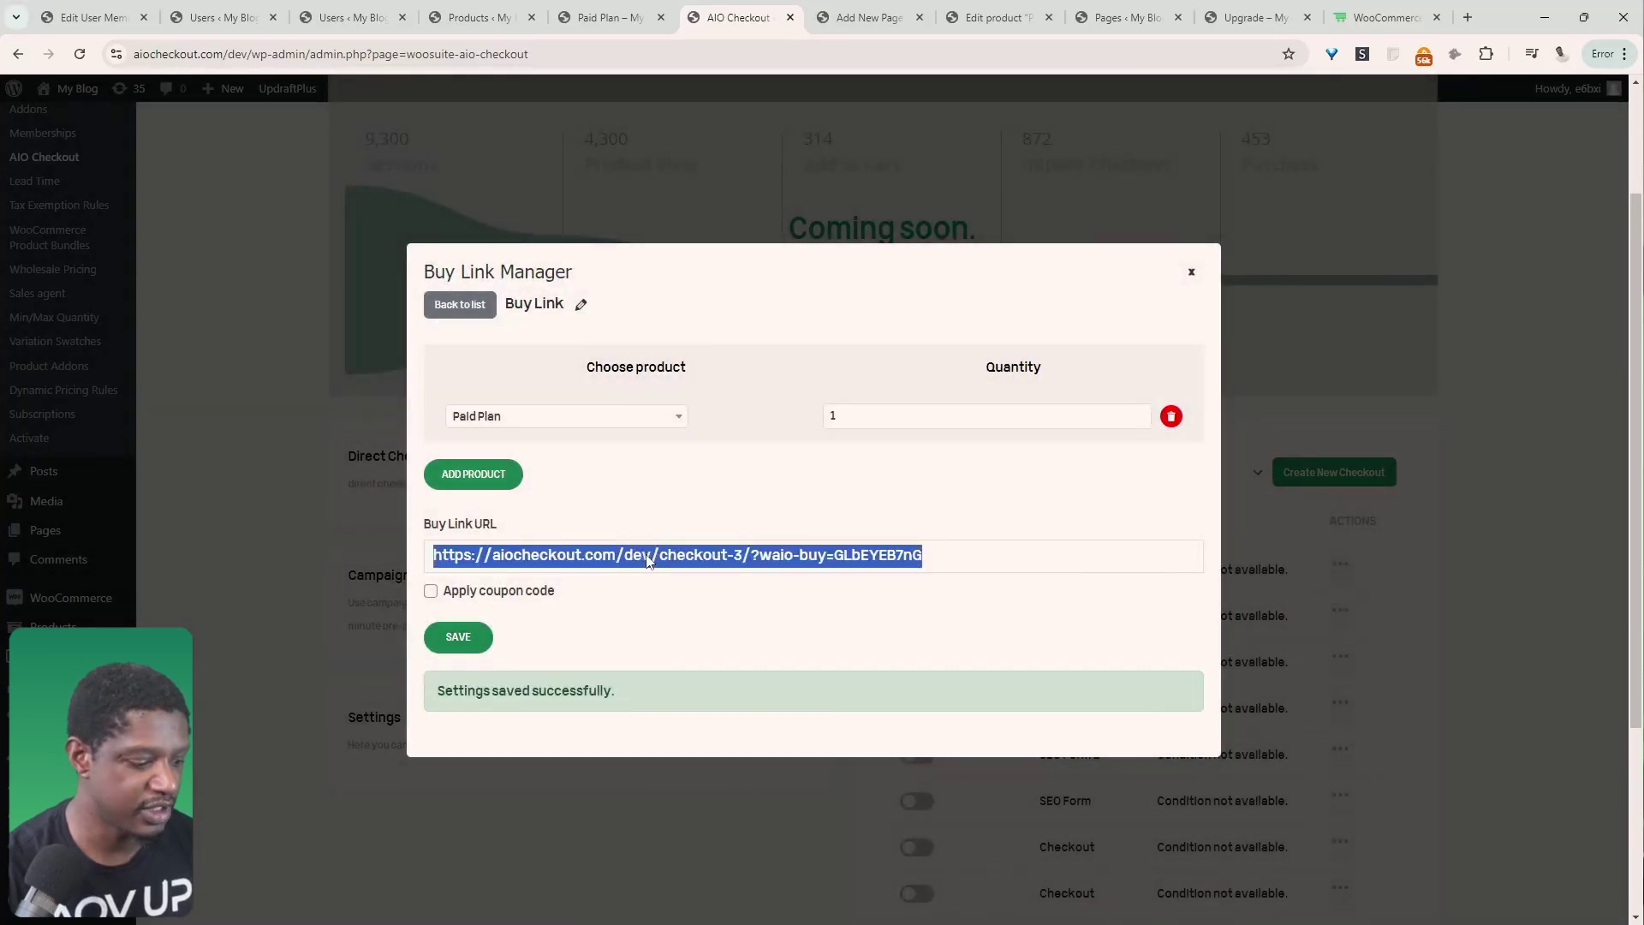
{"action": "left_click", "coordinate": [869, 17]}
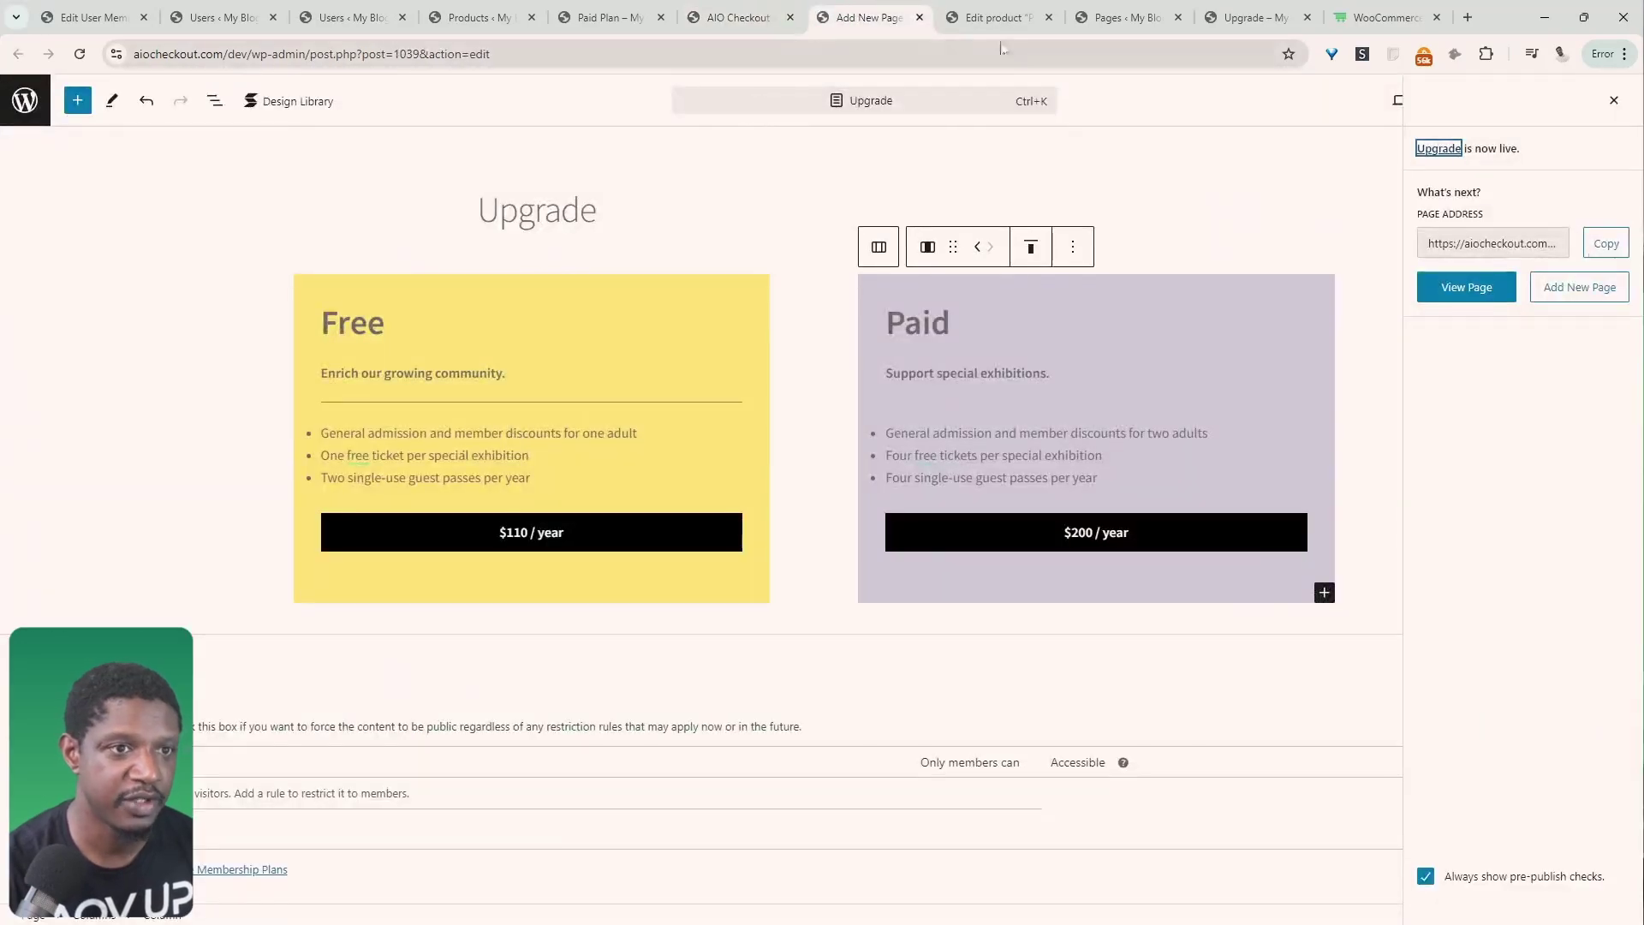
{"action": "left_click", "coordinate": [995, 17]}
{"action": "left_click", "coordinate": [906, 54]}
{"action": "key", "text": "ctrl+v"}
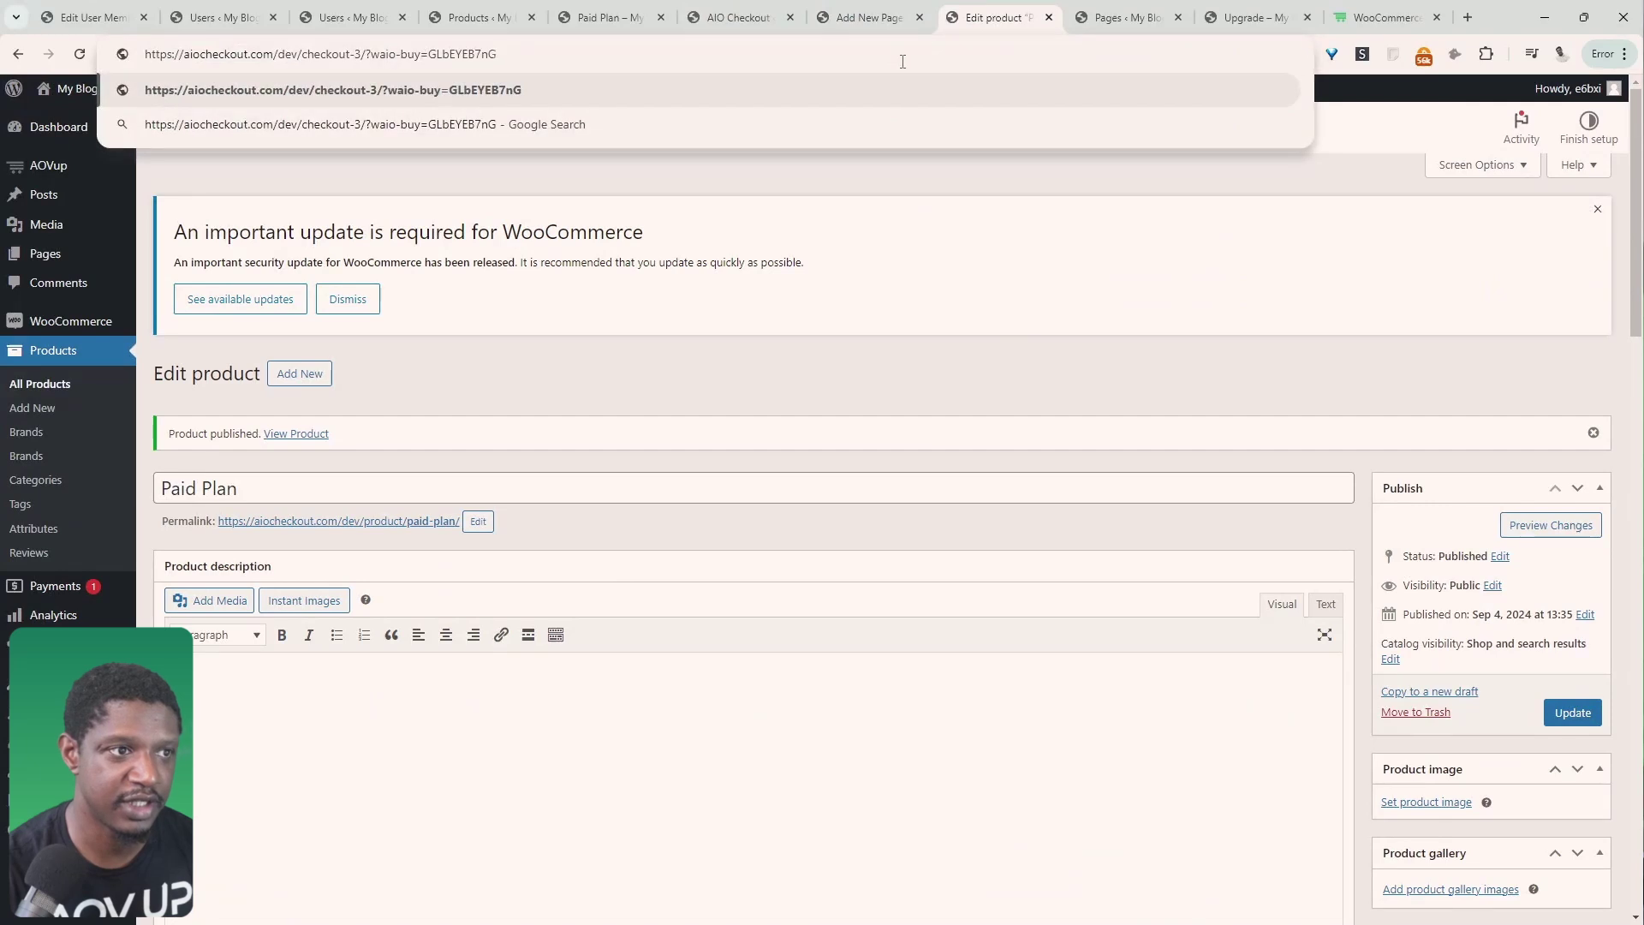
{"action": "key", "text": "Return"}
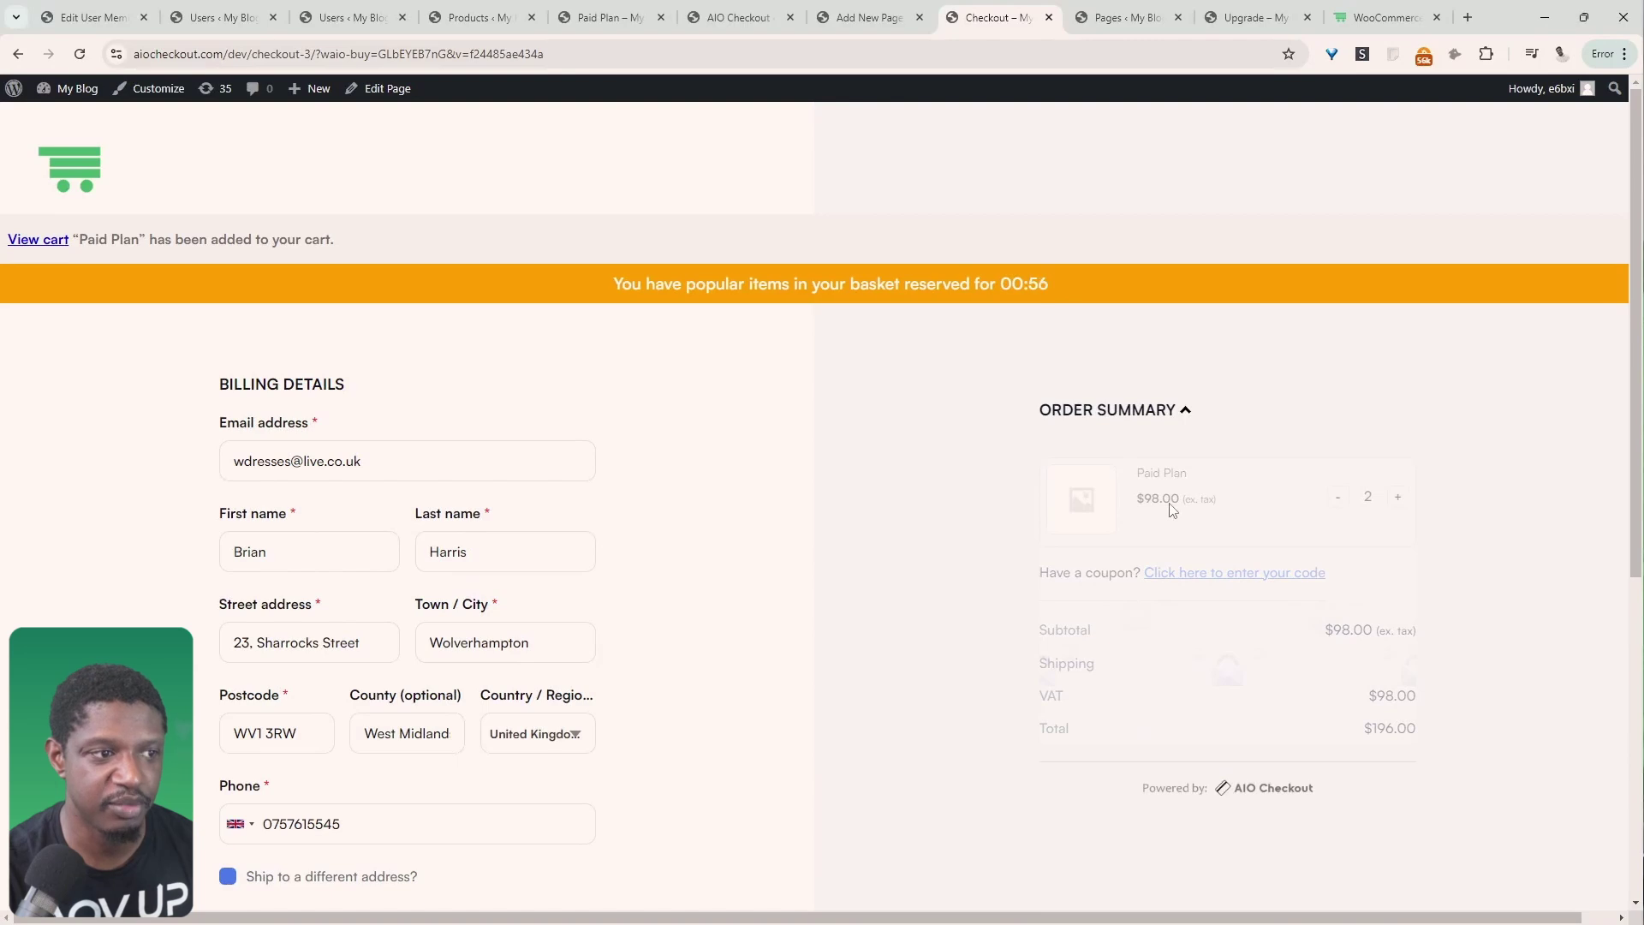
{"action": "middle_click", "coordinate": [990, 9]}
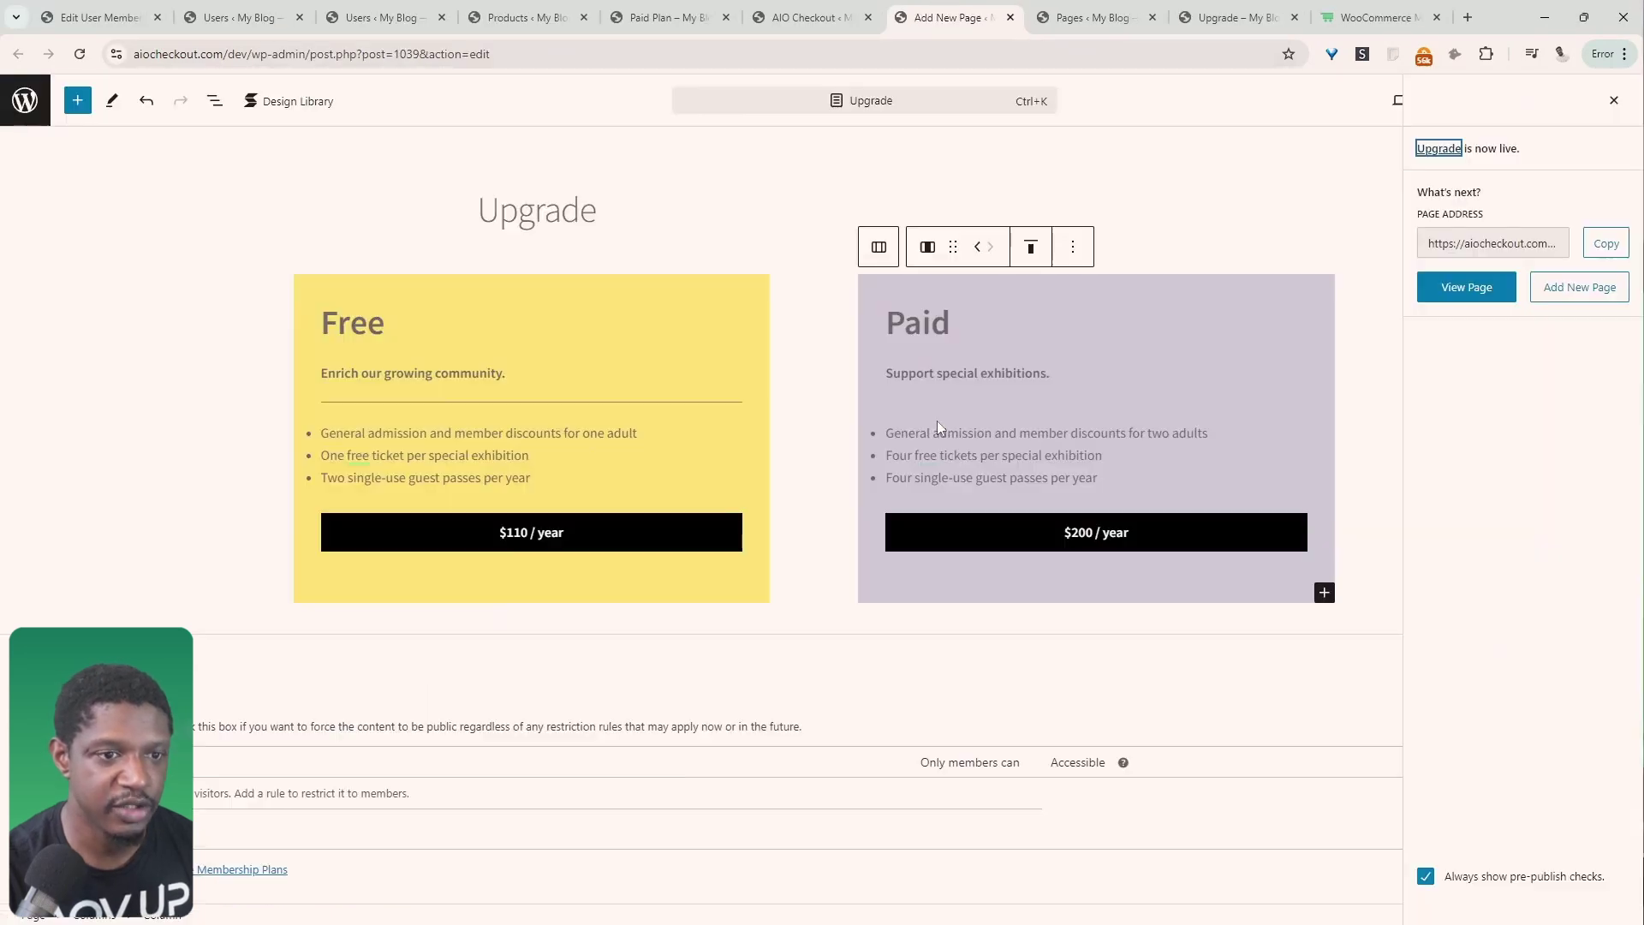
- Link the Paid card's button on the Upgrade page to the copied buy link URL
{"action": "left_click", "coordinate": [1101, 535]}
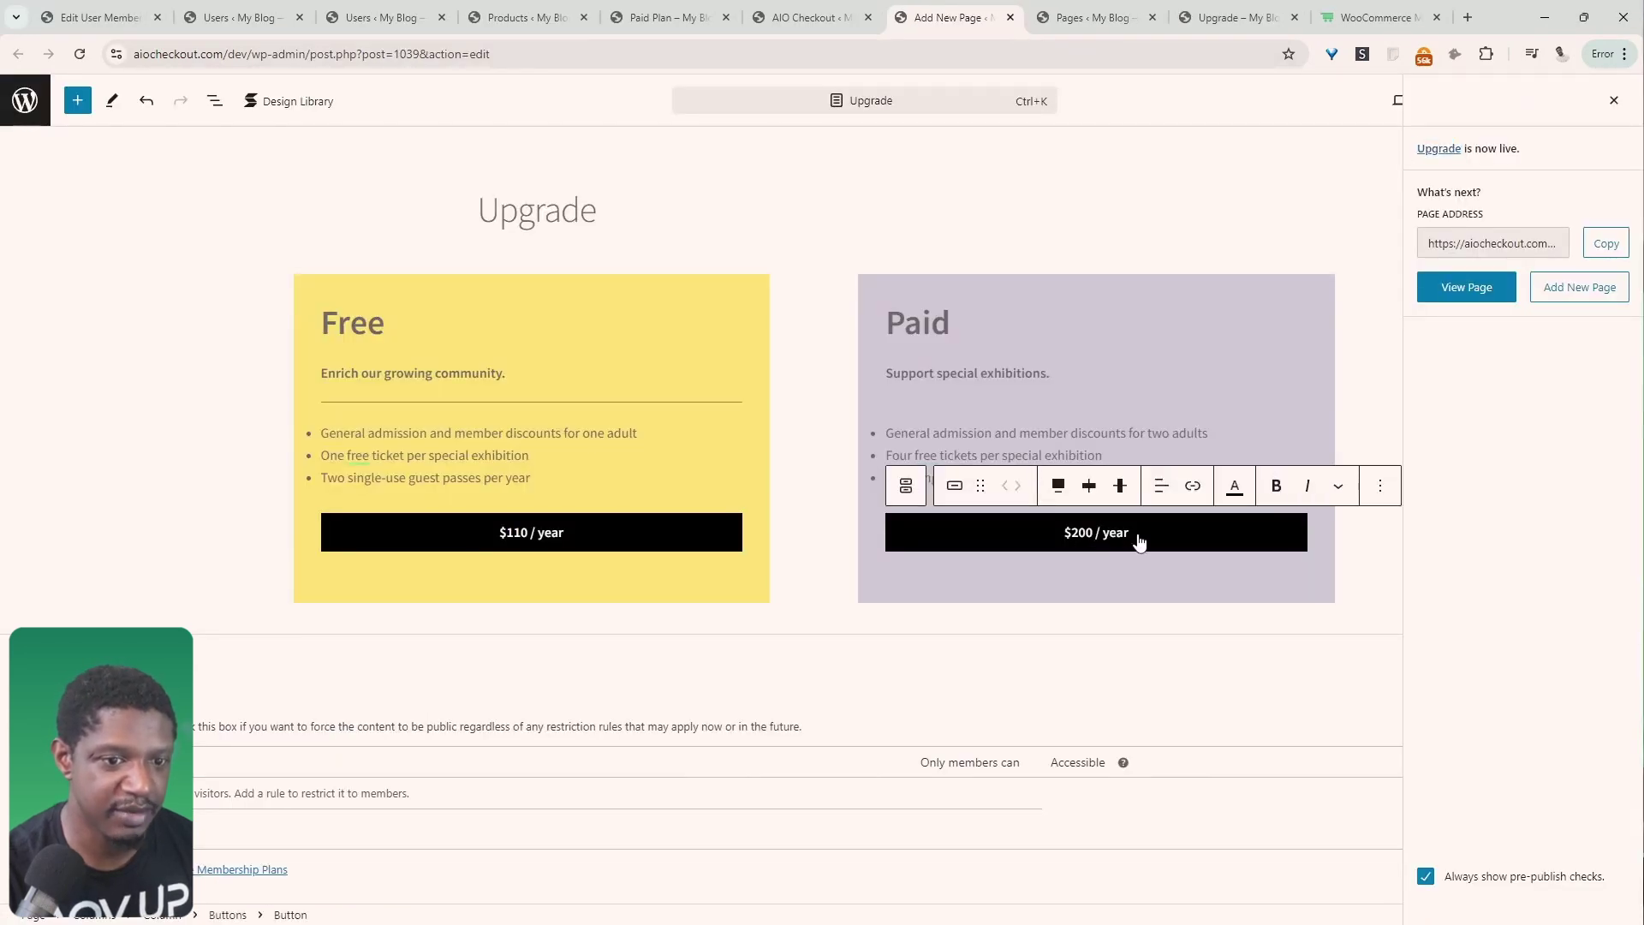
{"action": "left_click", "coordinate": [1192, 486]}
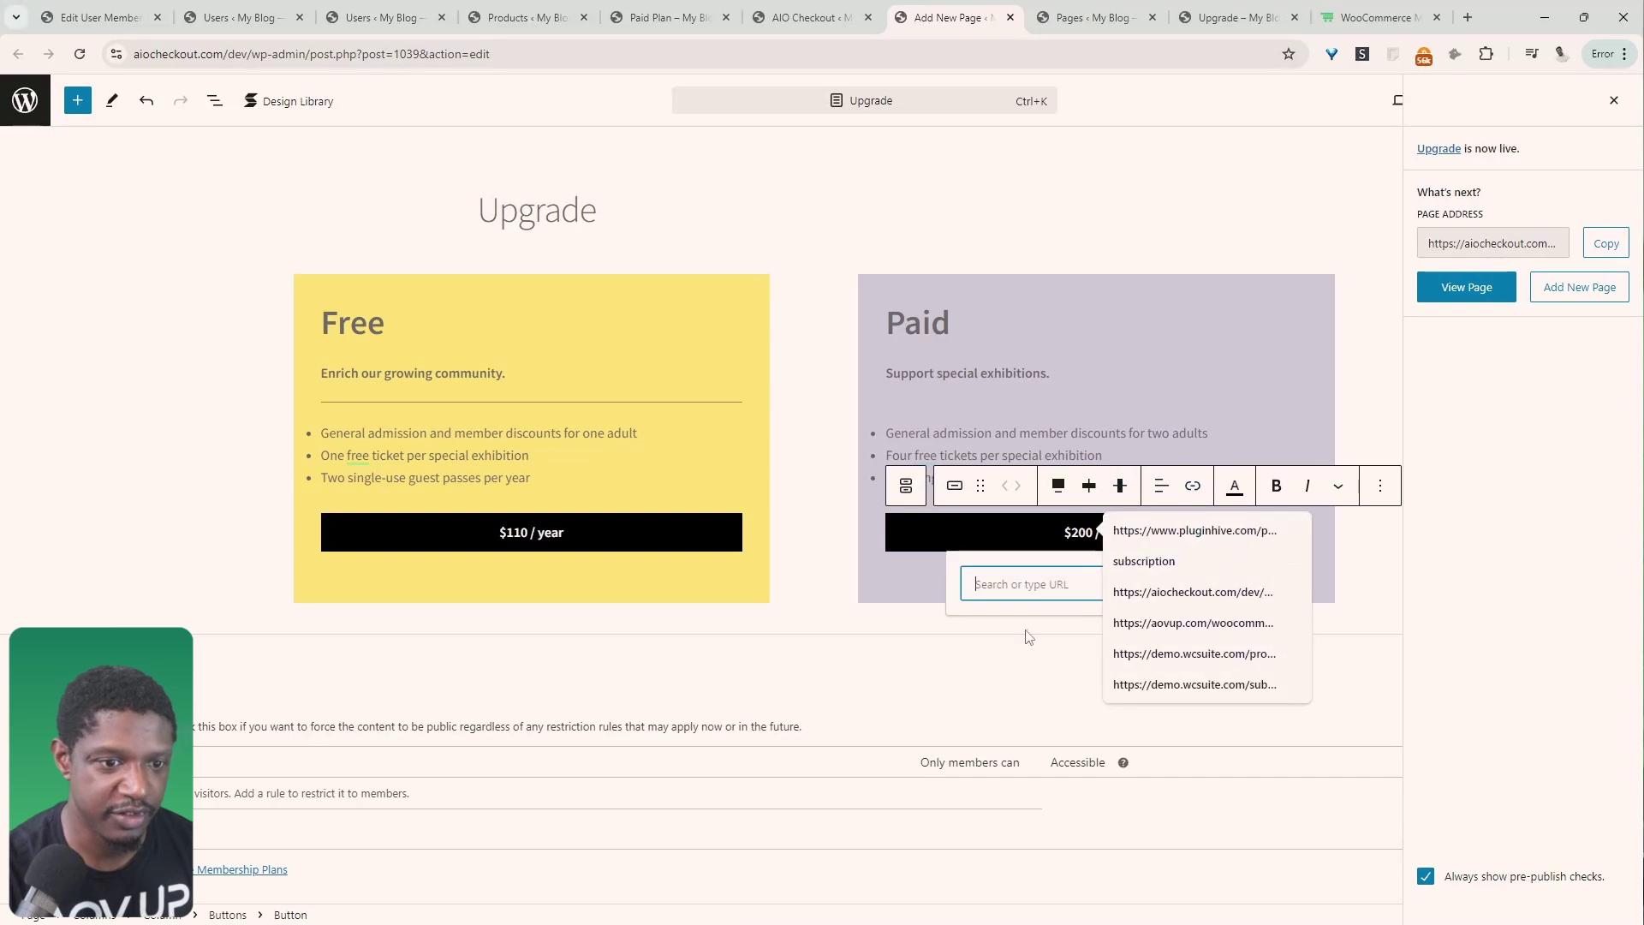
{"action": "key", "text": "ctrl+v"}
{"action": "left_click", "coordinate": [1162, 620]}
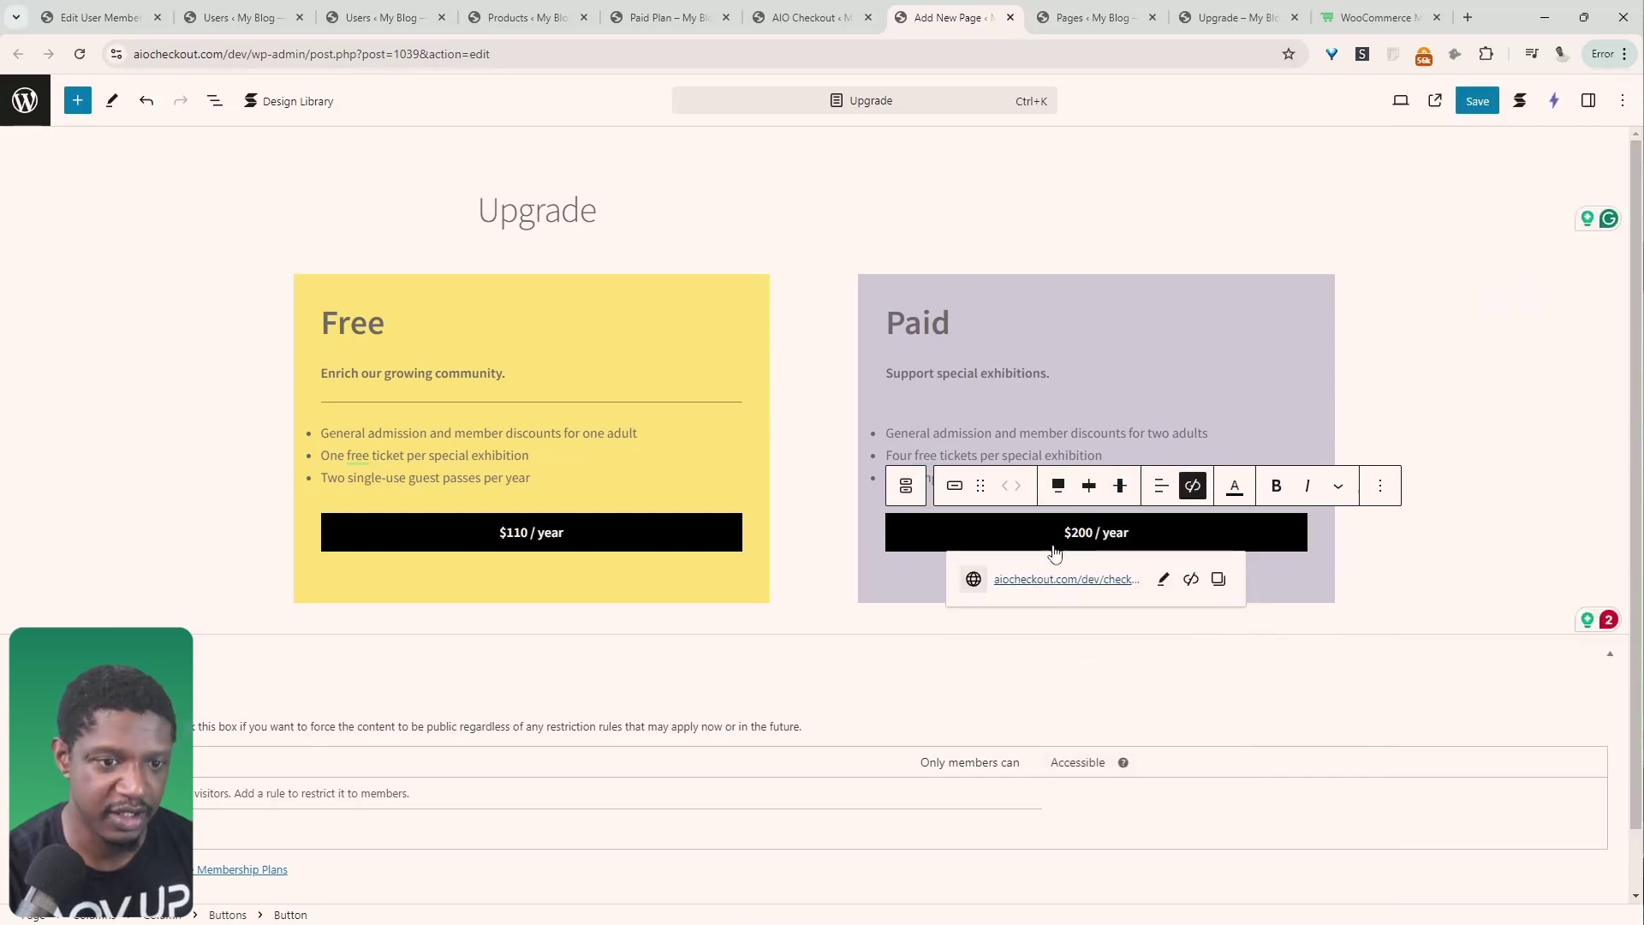
- Change the Paid card's button text to $49 and the Free card's button text to $0
{"action": "left_click_drag", "start_coordinate": [1140, 540], "coordinate": [1063, 537]}
{"action": "key", "text": "ctrl+c"}
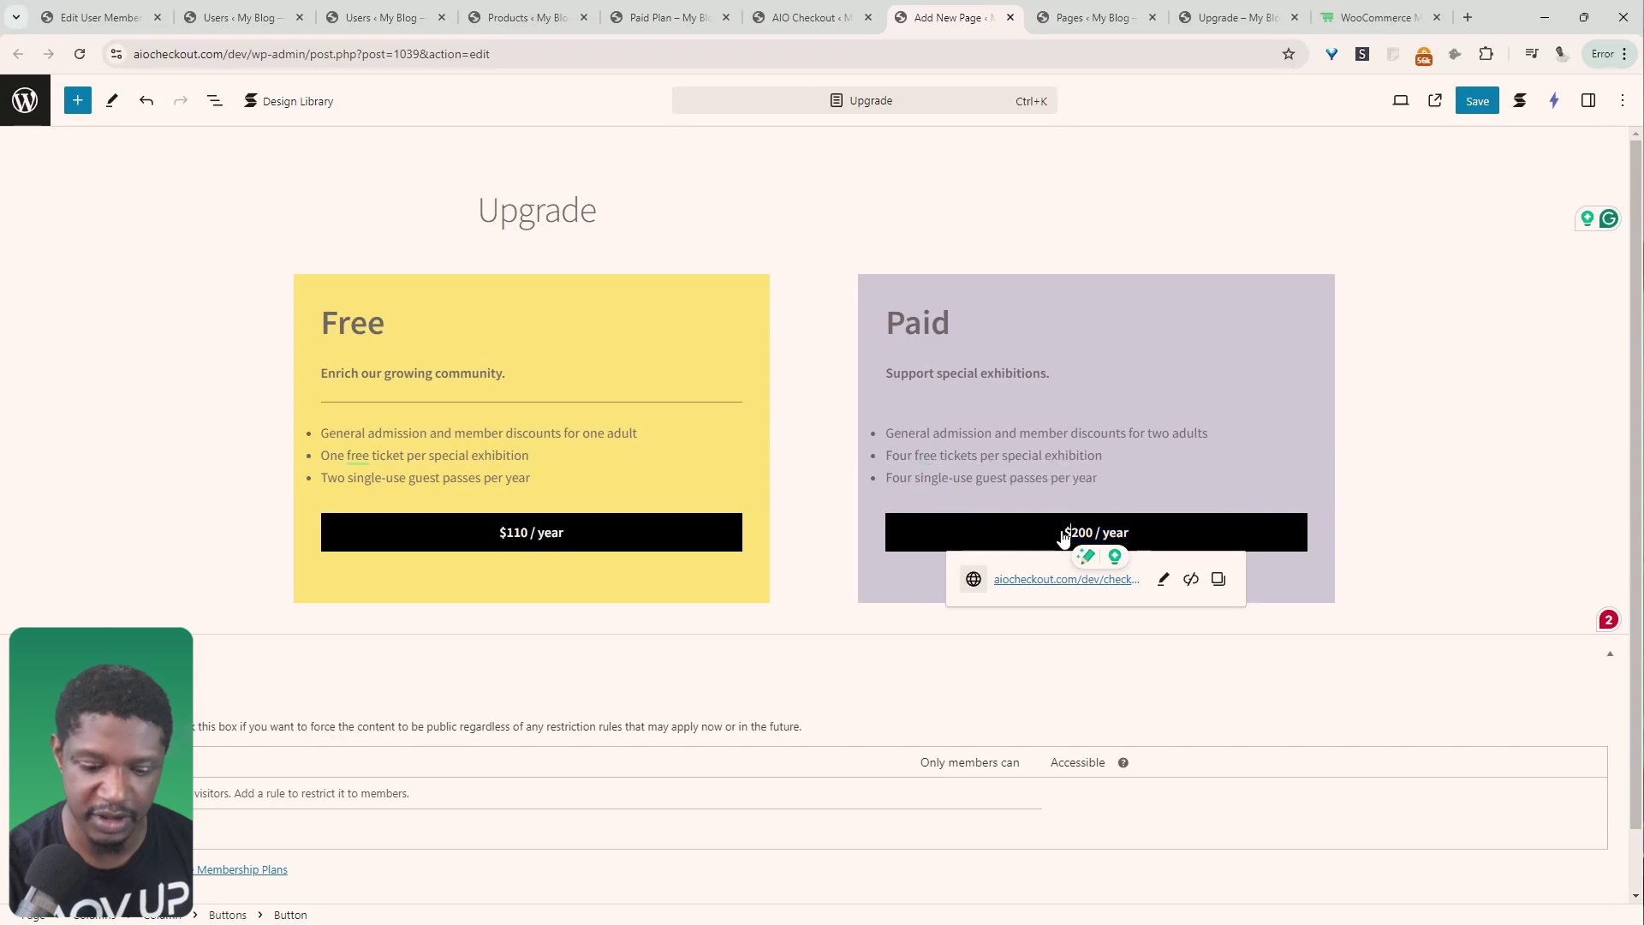
{"action": "key", "text": "Left"}
{"action": "key", "text": "shift+End"}
{"action": "type", "text": "$49"}
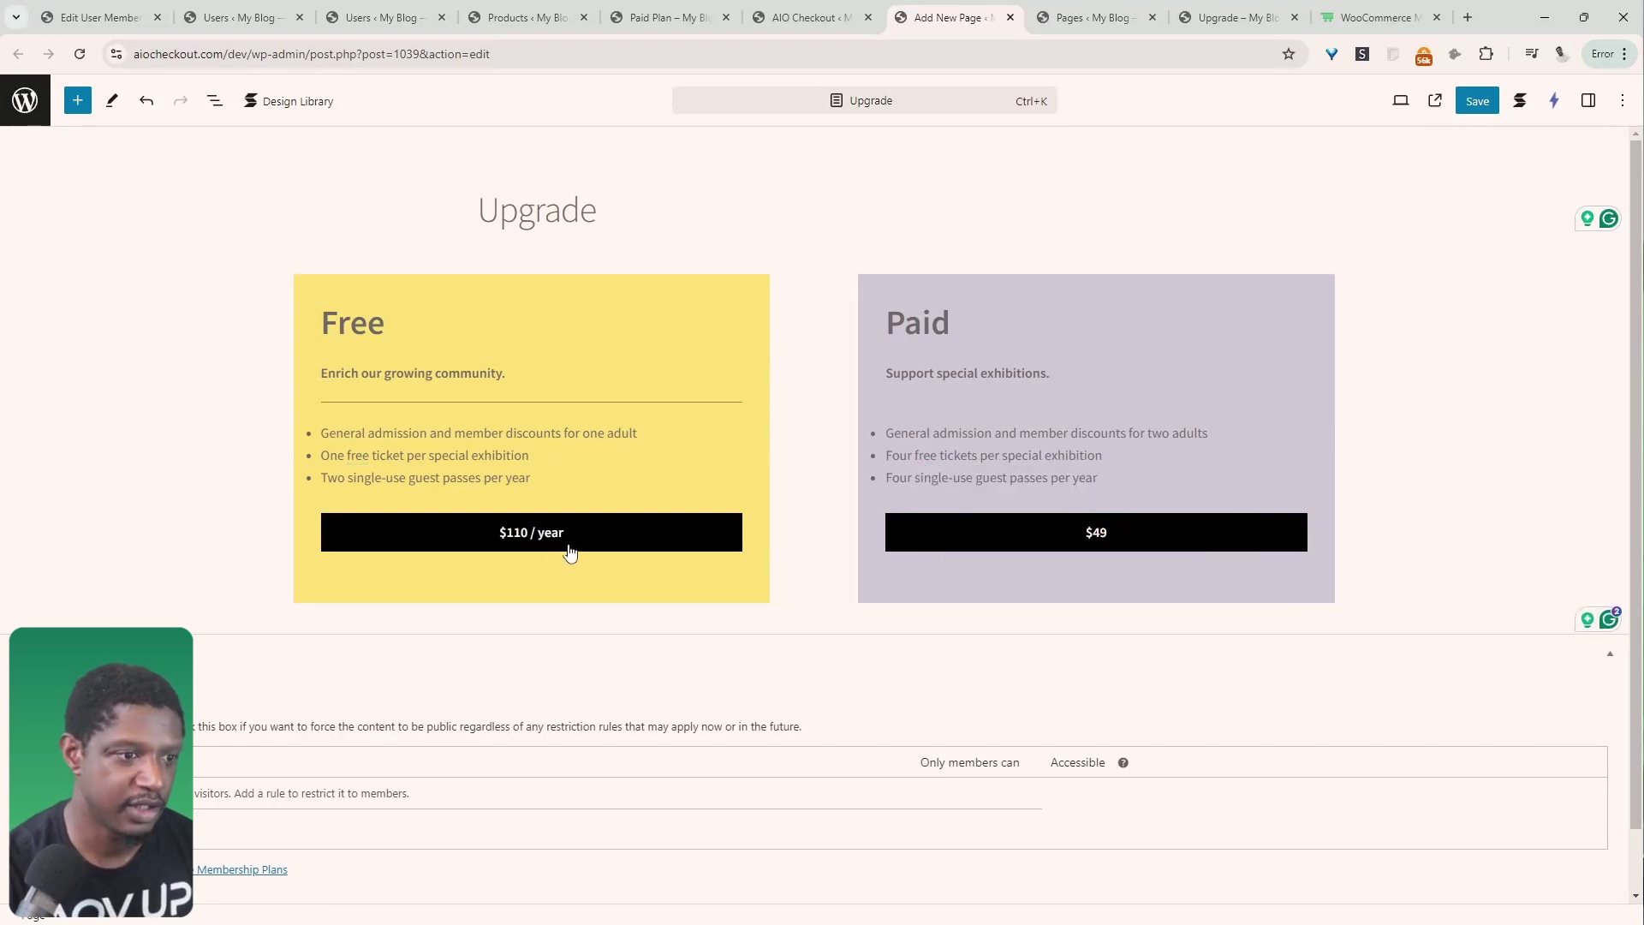
{"action": "left_click_drag", "start_coordinate": [564, 533], "coordinate": [499, 548]}
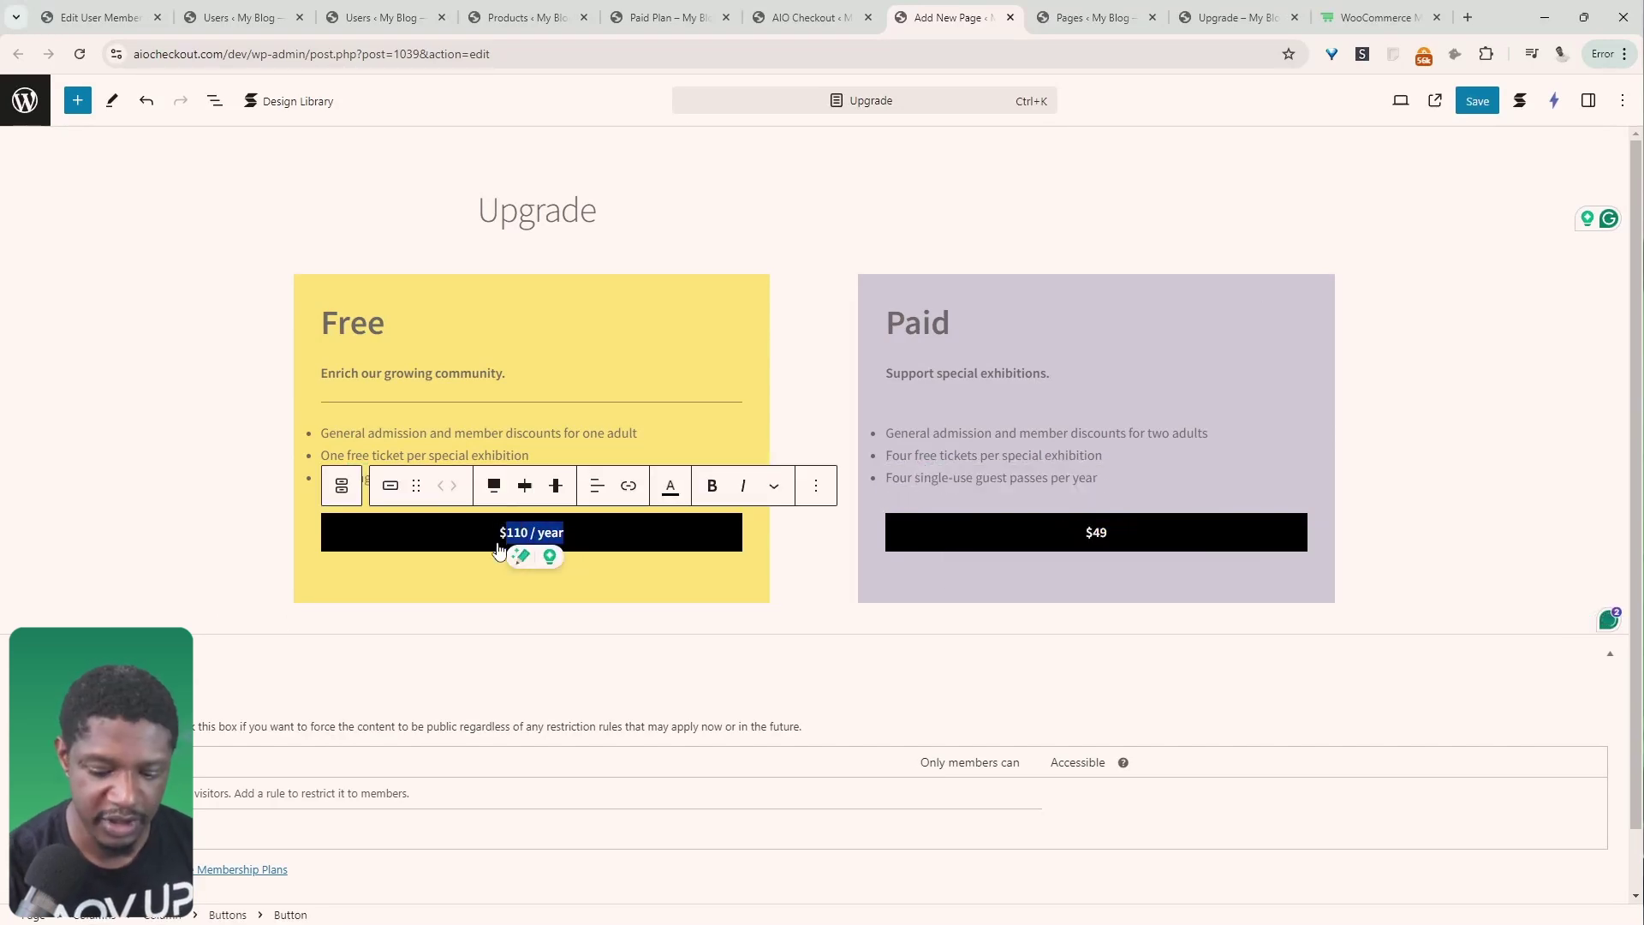
{"action": "type", "text": "0"}
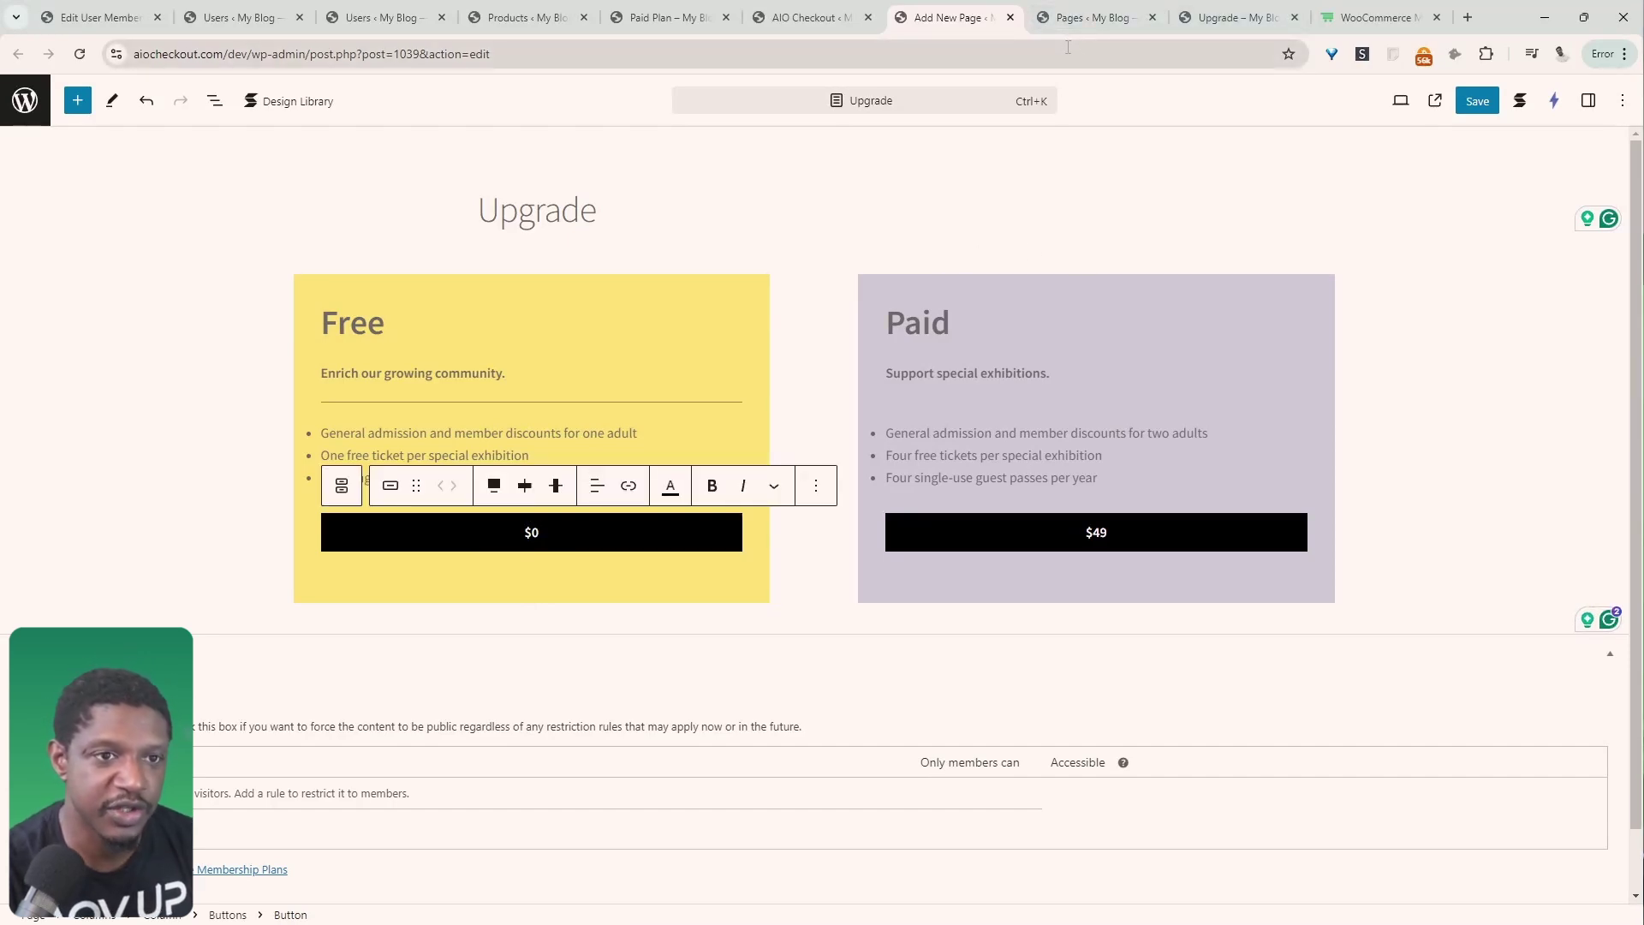
- Open the site's General Settings and review whether anyone can register and the new user default role
{"action": "left_click", "coordinate": [1097, 7]}
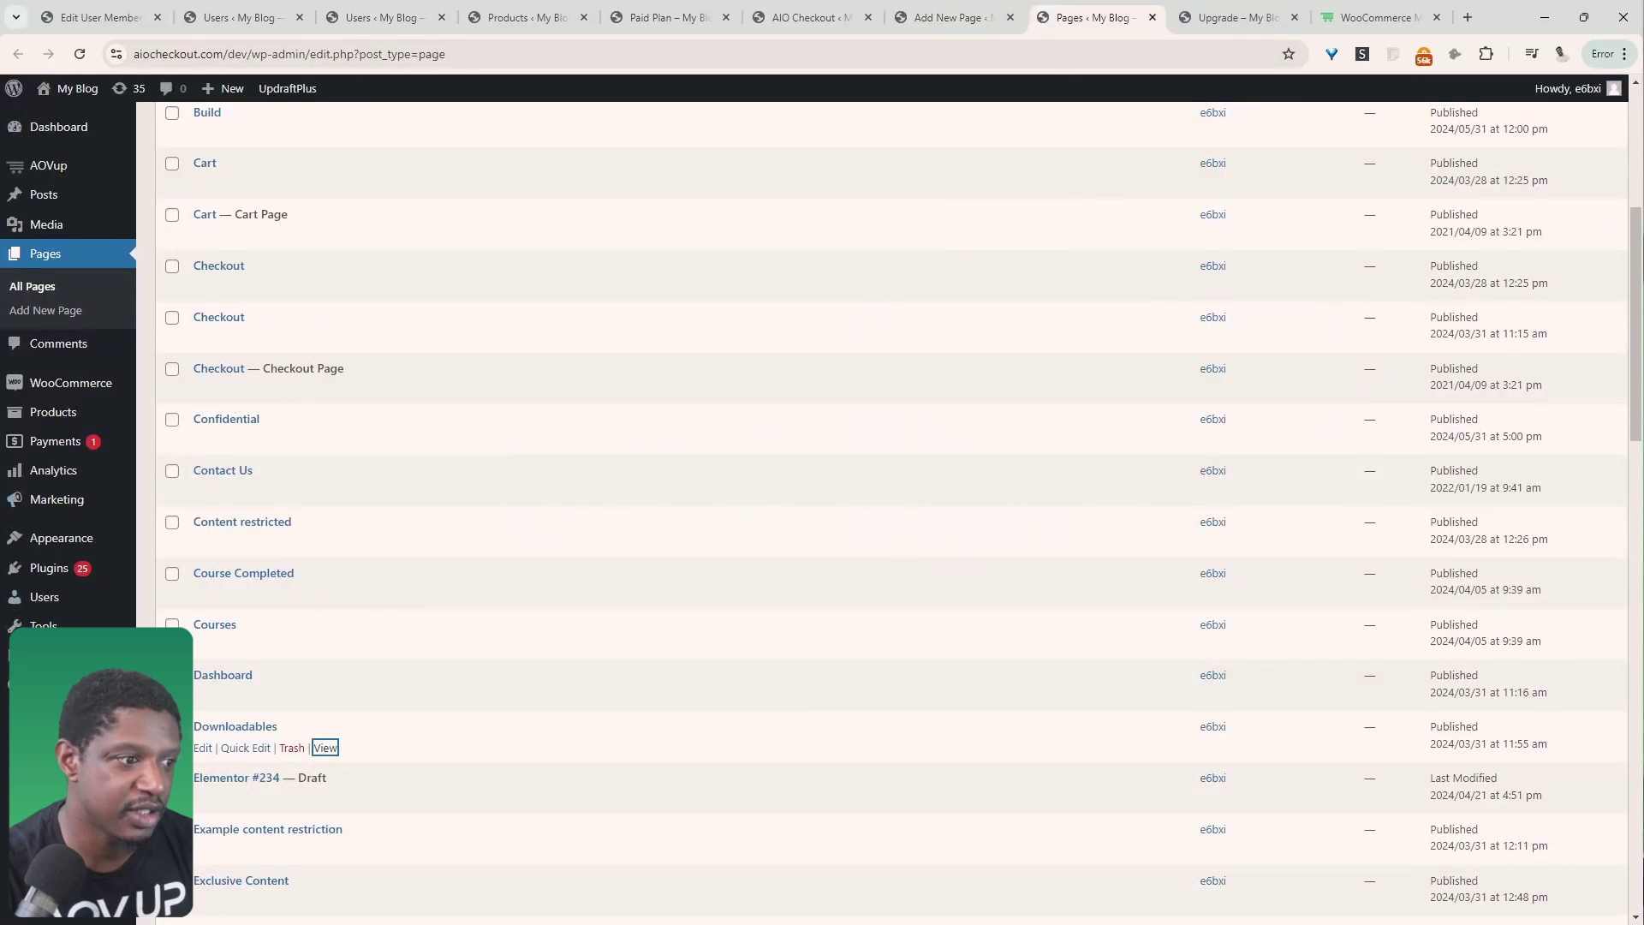
{"action": "mouse_move", "coordinate": [43, 655]}
{"action": "left_click", "coordinate": [171, 594]}
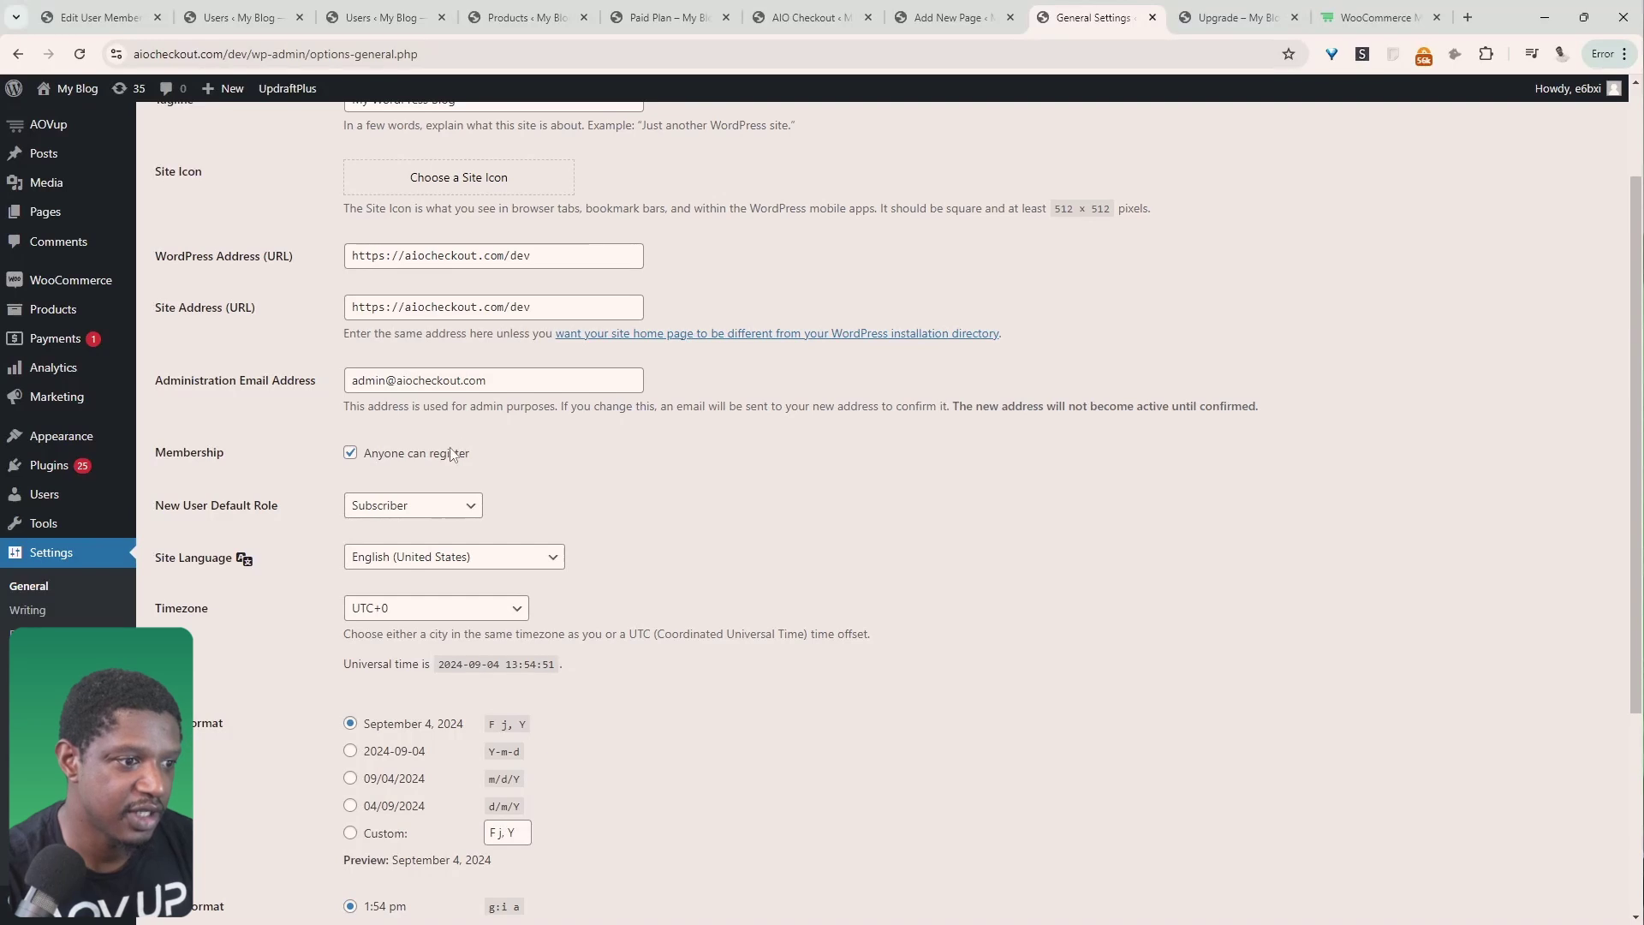
{"action": "scroll", "coordinate": [426, 507], "scroll_direction": "down", "scroll_amount": 4}
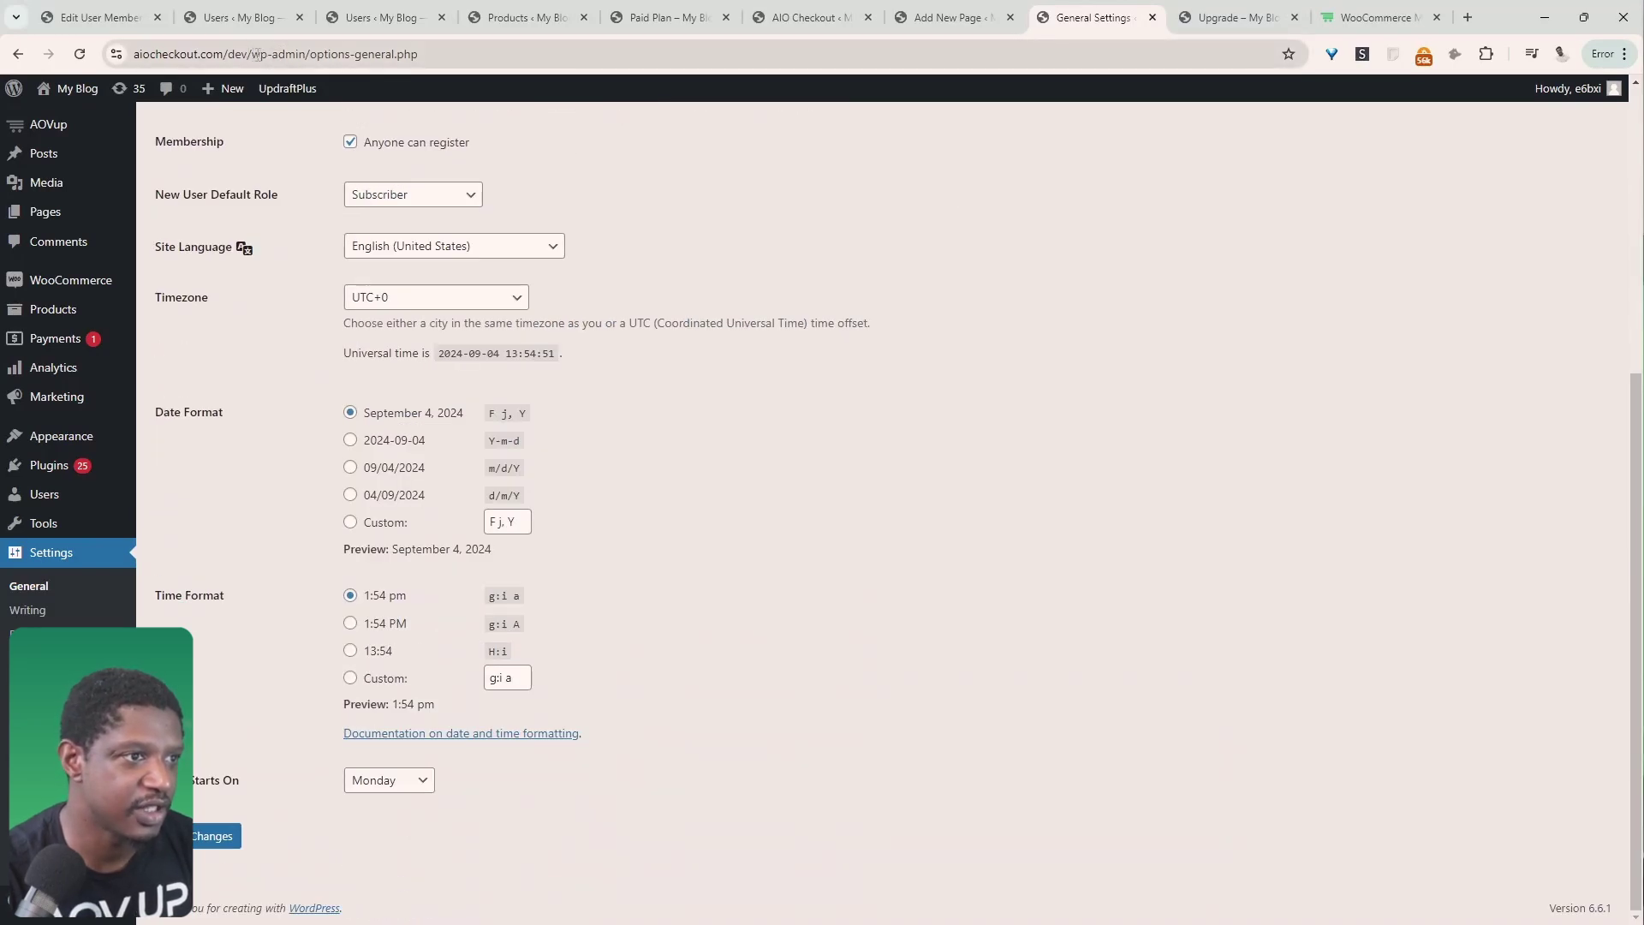
- Open the site's wp-admin login in an incognito window and copy the address of its registration page
{"action": "left_click_drag", "start_coordinate": [274, 53], "coordinate": [134, 53]}
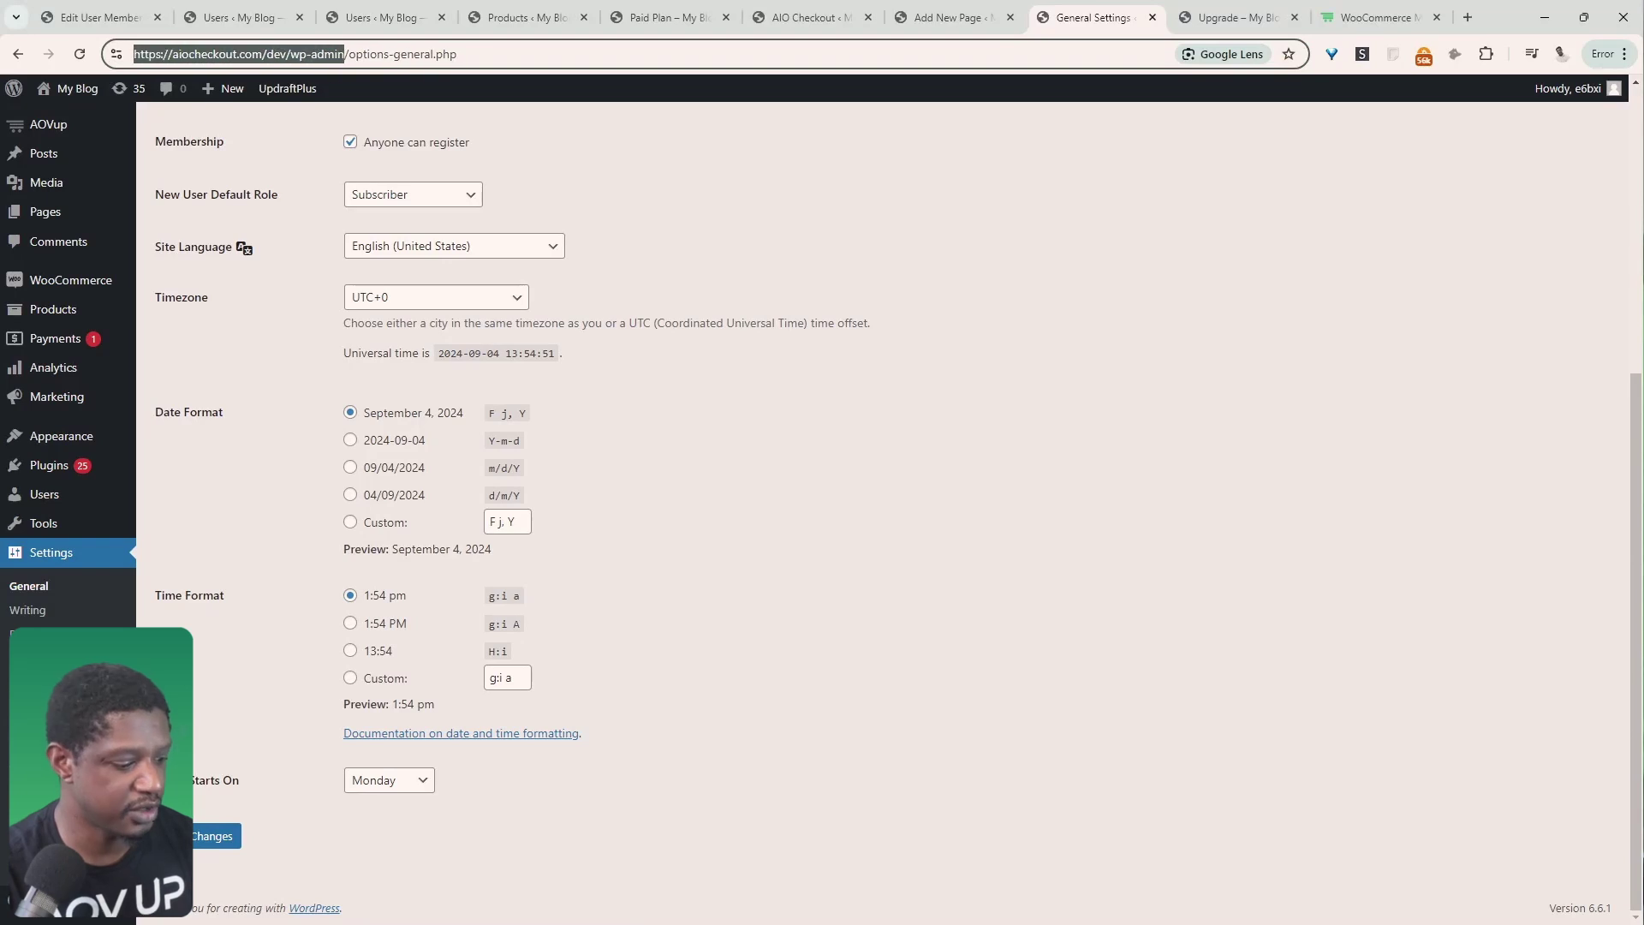
{"action": "key", "text": "ctrl+shift+n"}
{"action": "key", "text": "ctrl+v"}
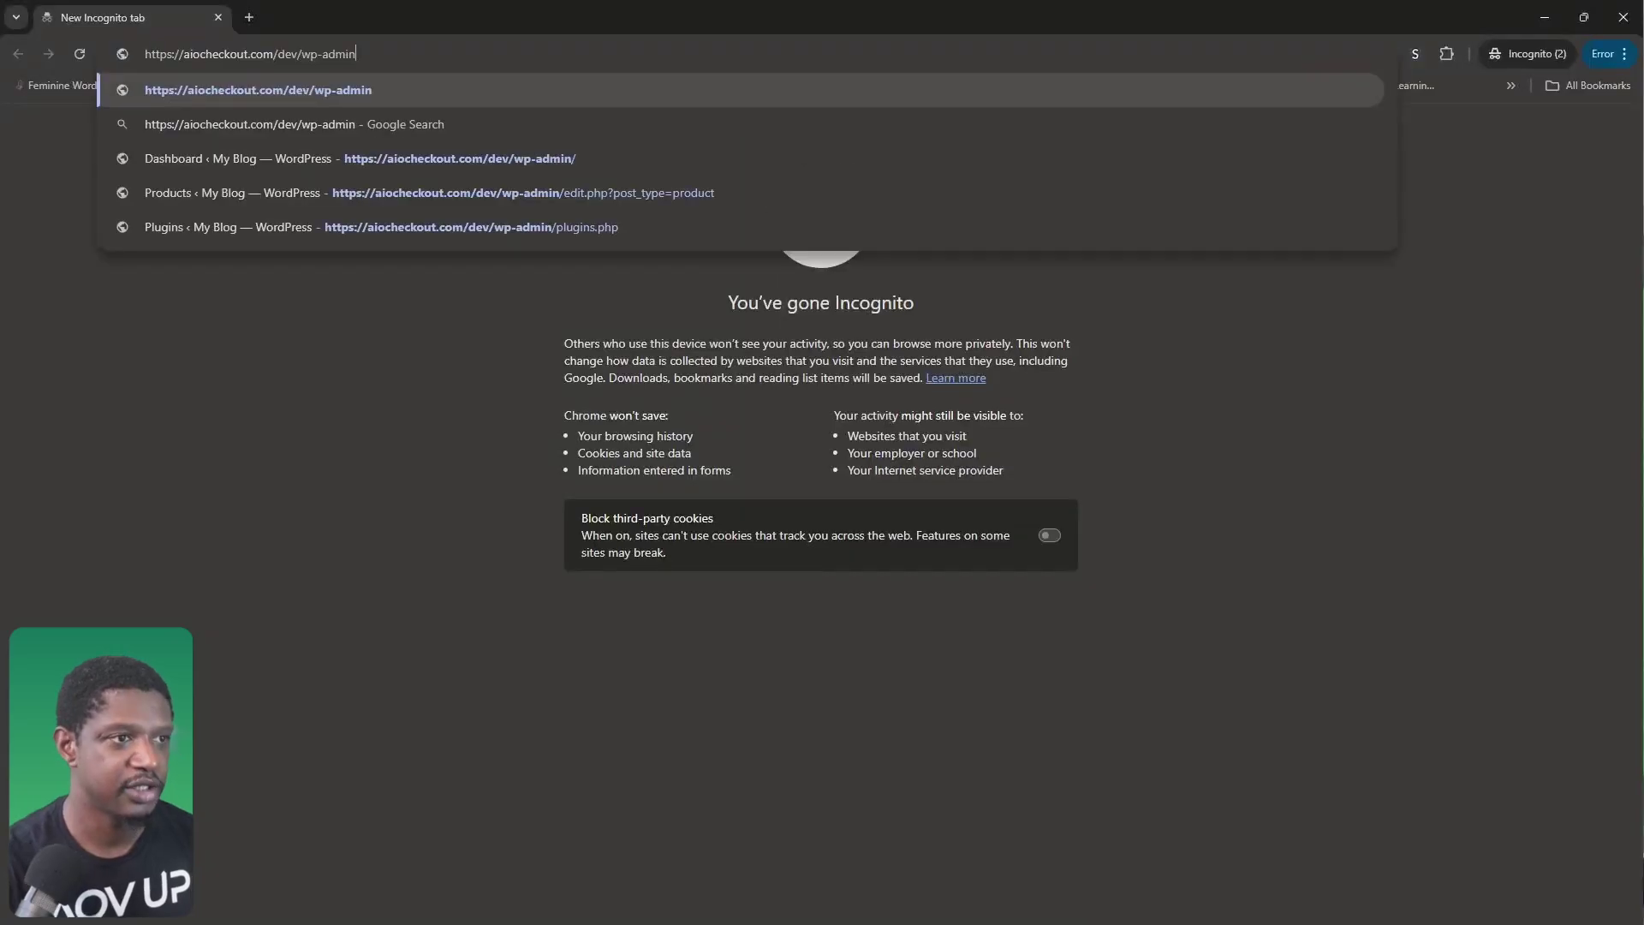
{"action": "key", "text": "Return"}
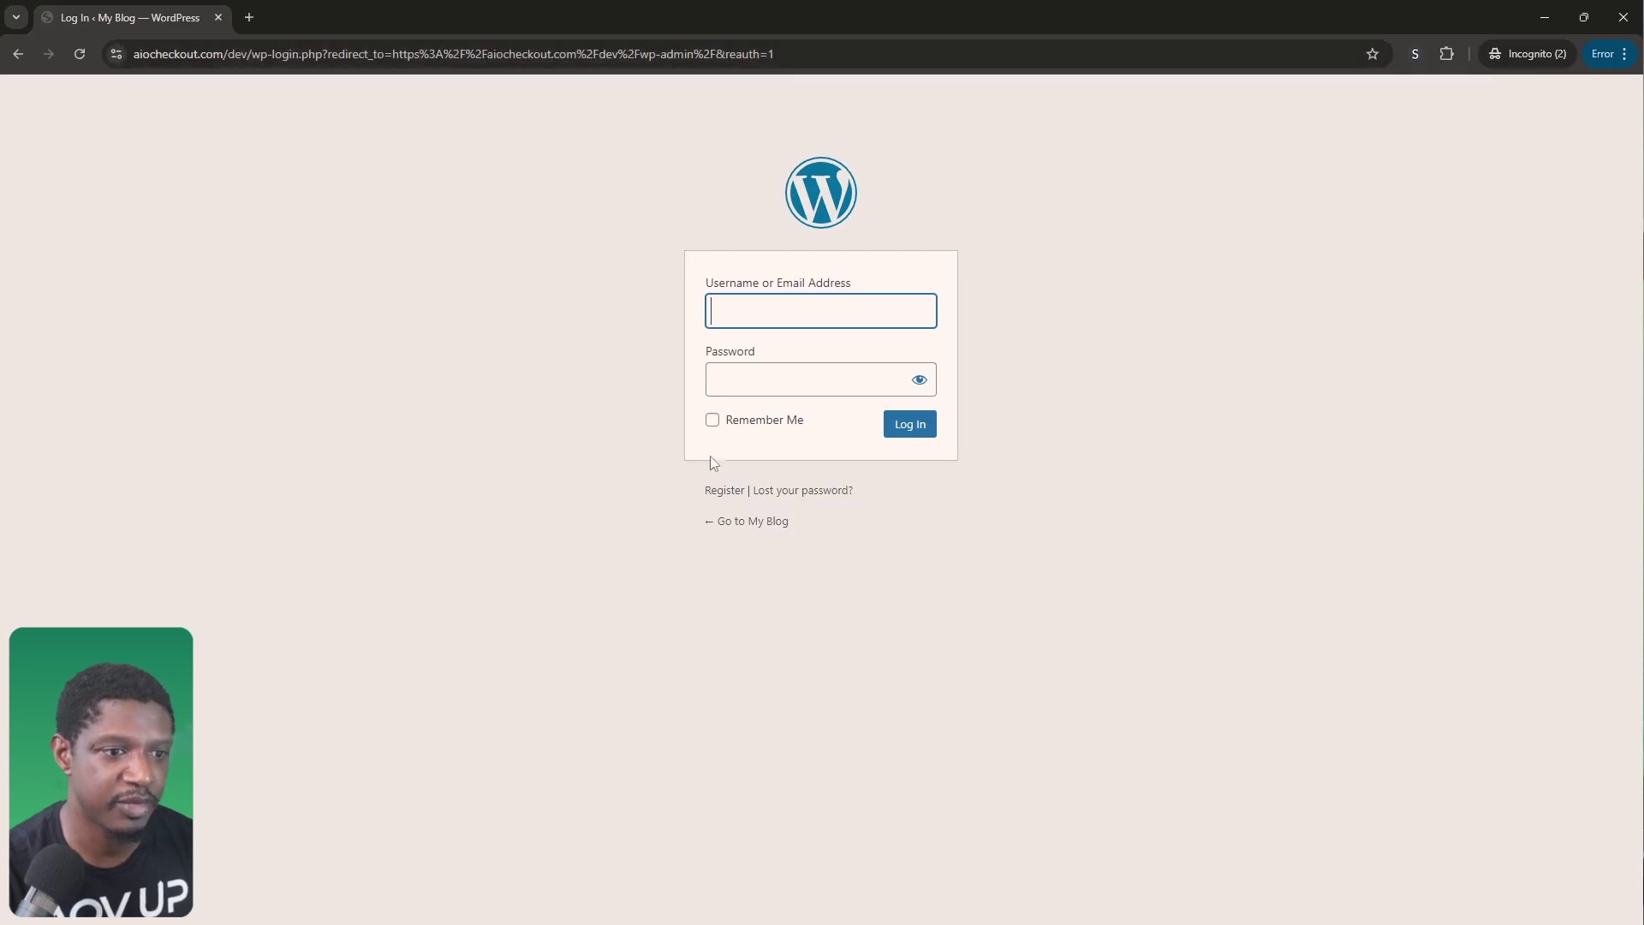
{"action": "left_click", "coordinate": [721, 490]}
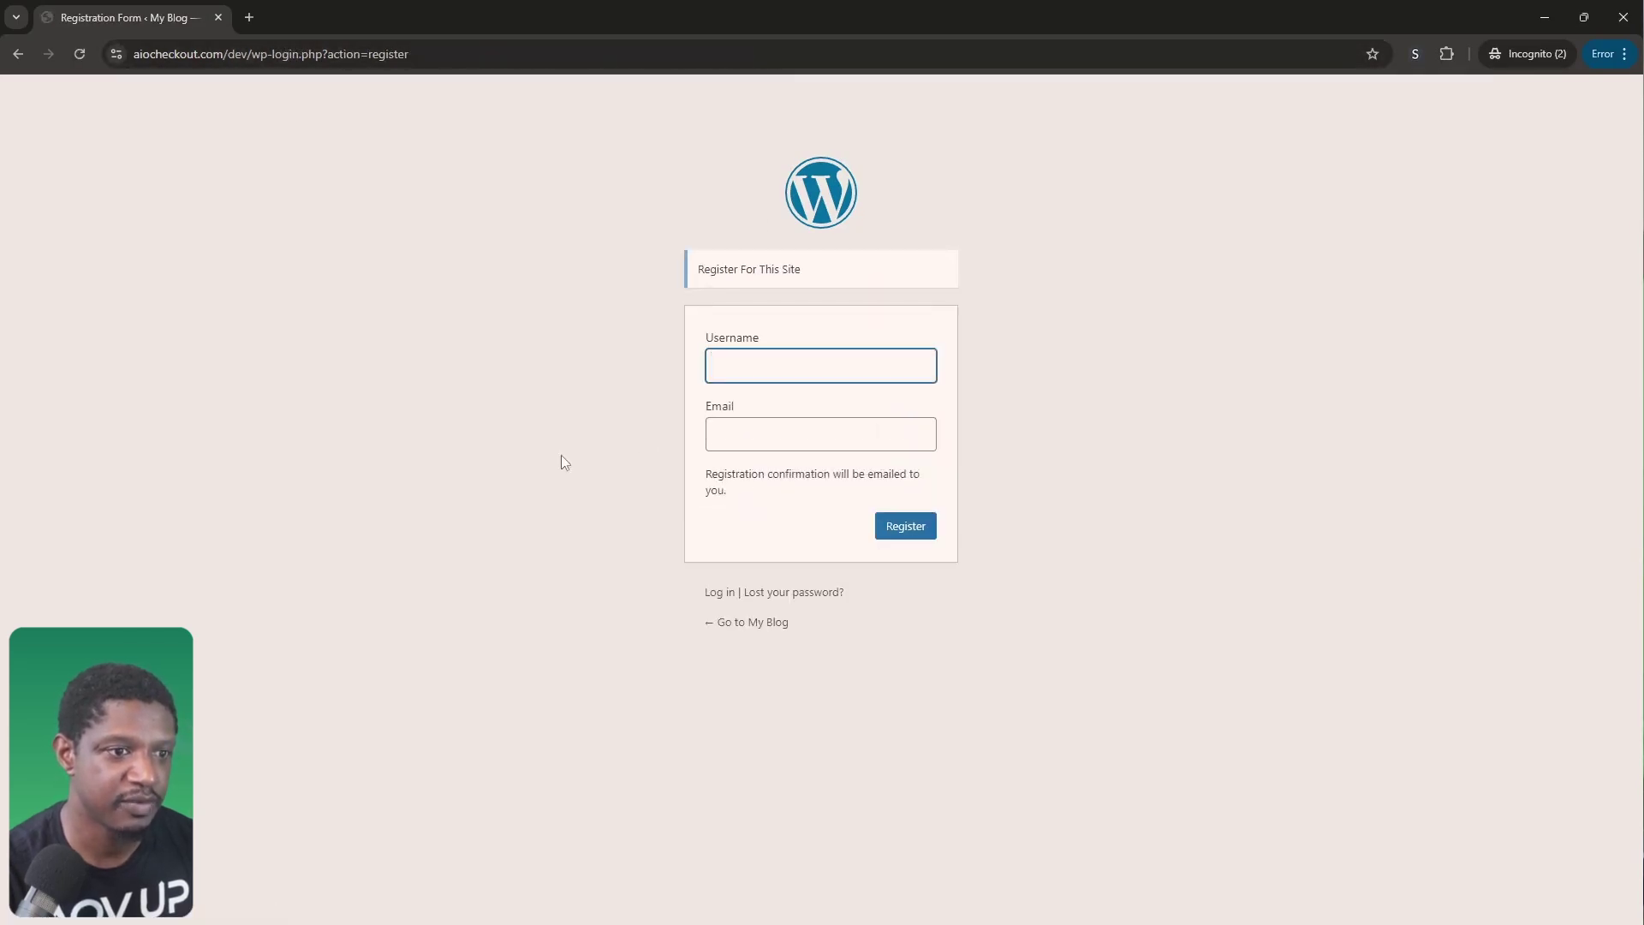
{"action": "left_click", "coordinate": [437, 53]}
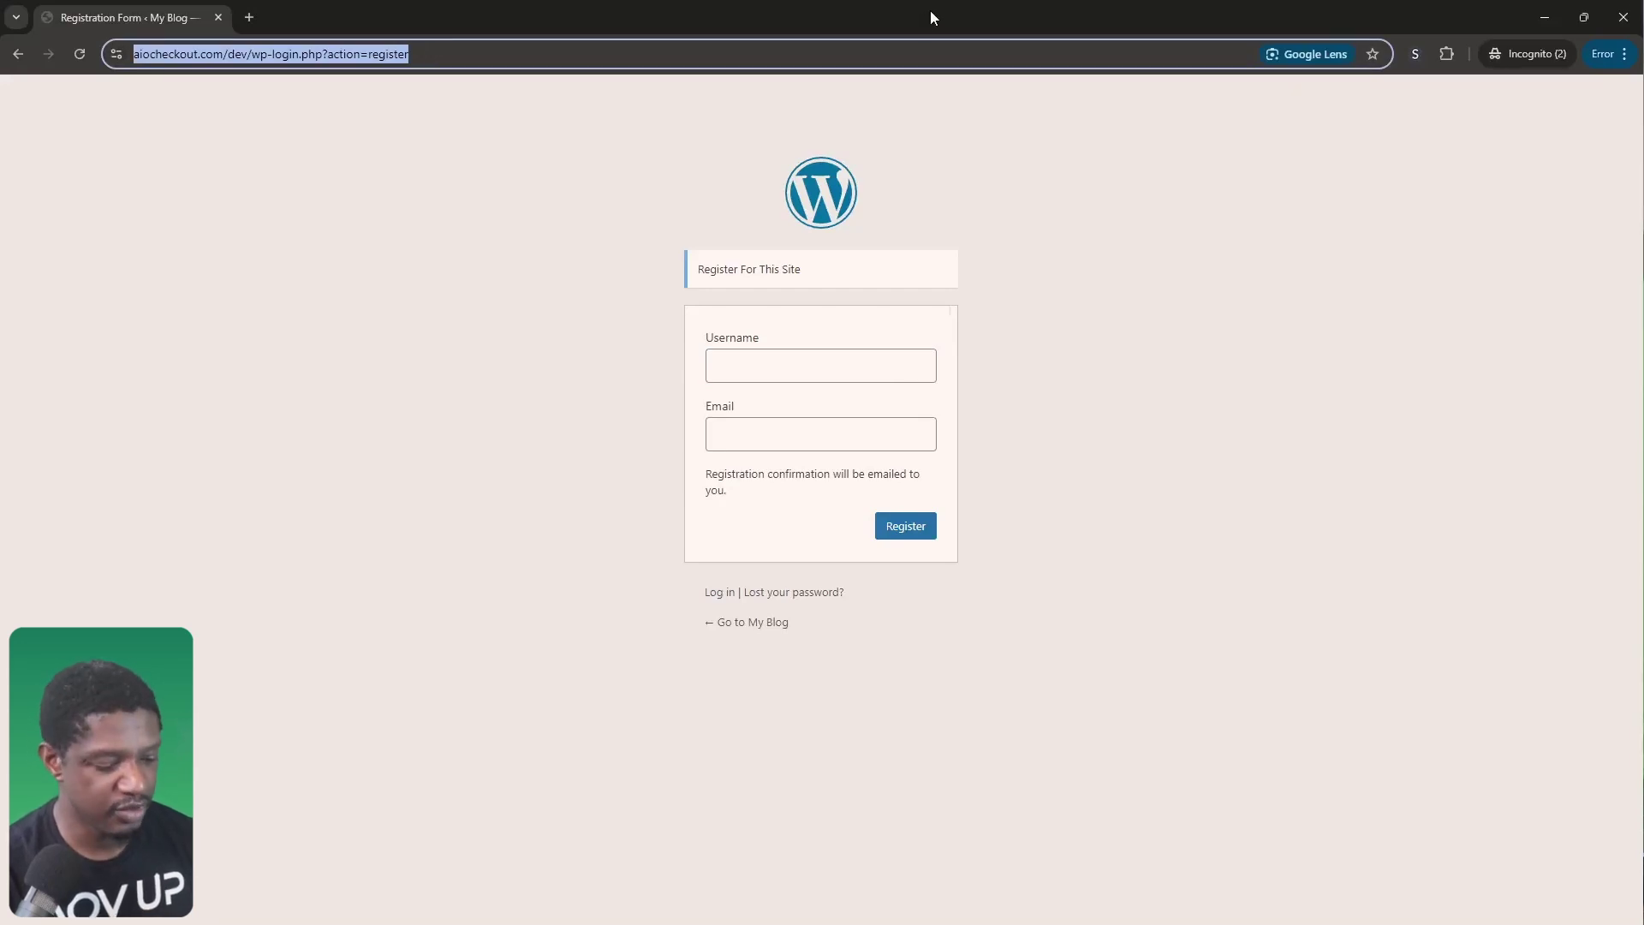
{"action": "left_click", "coordinate": [1547, 24]}
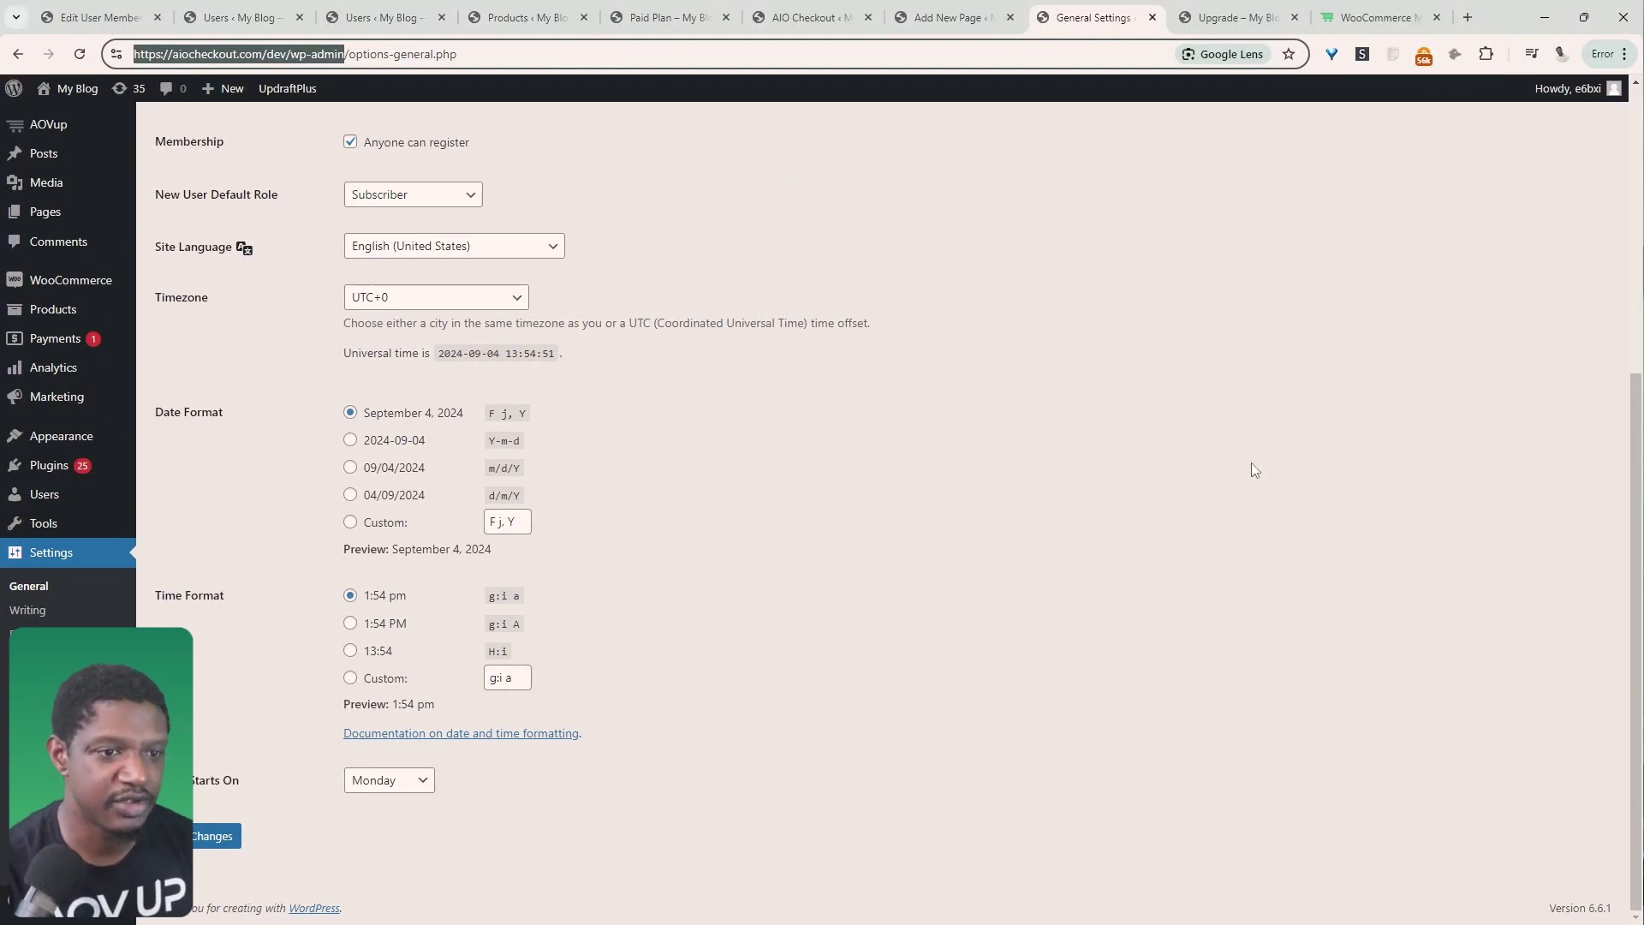
- Link the Free card's $0 button on the Upgrade page to the copied registration address and save the page
{"action": "scroll", "coordinate": [1229, 482], "scroll_direction": "up", "scroll_amount": 5}
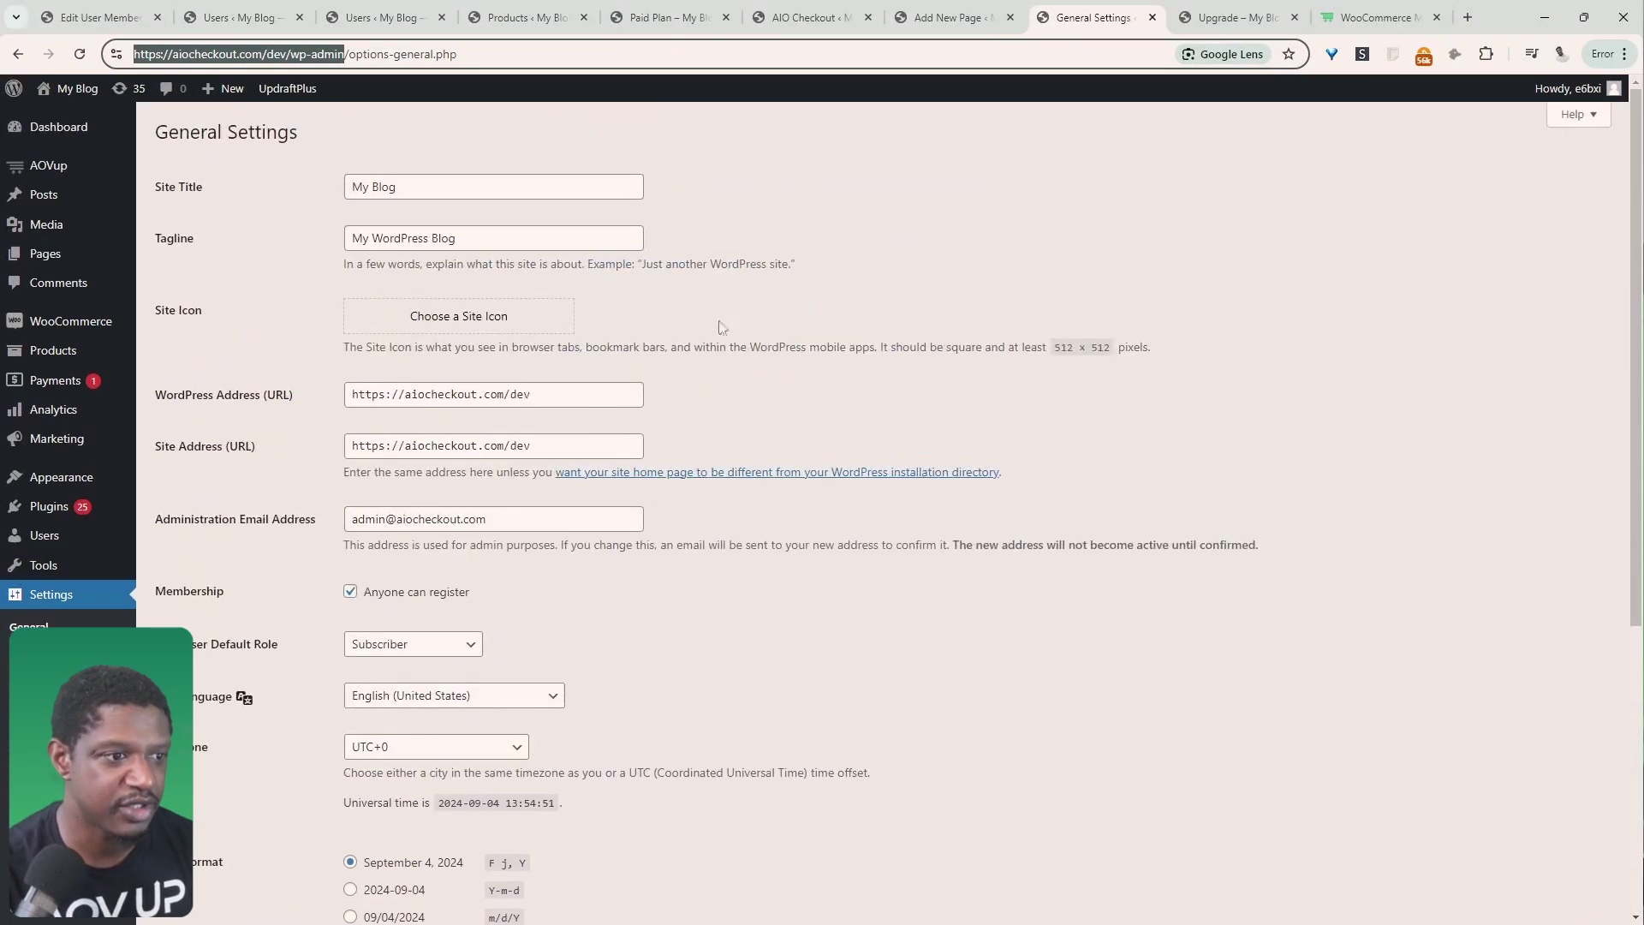
{"action": "left_click", "coordinate": [958, 14]}
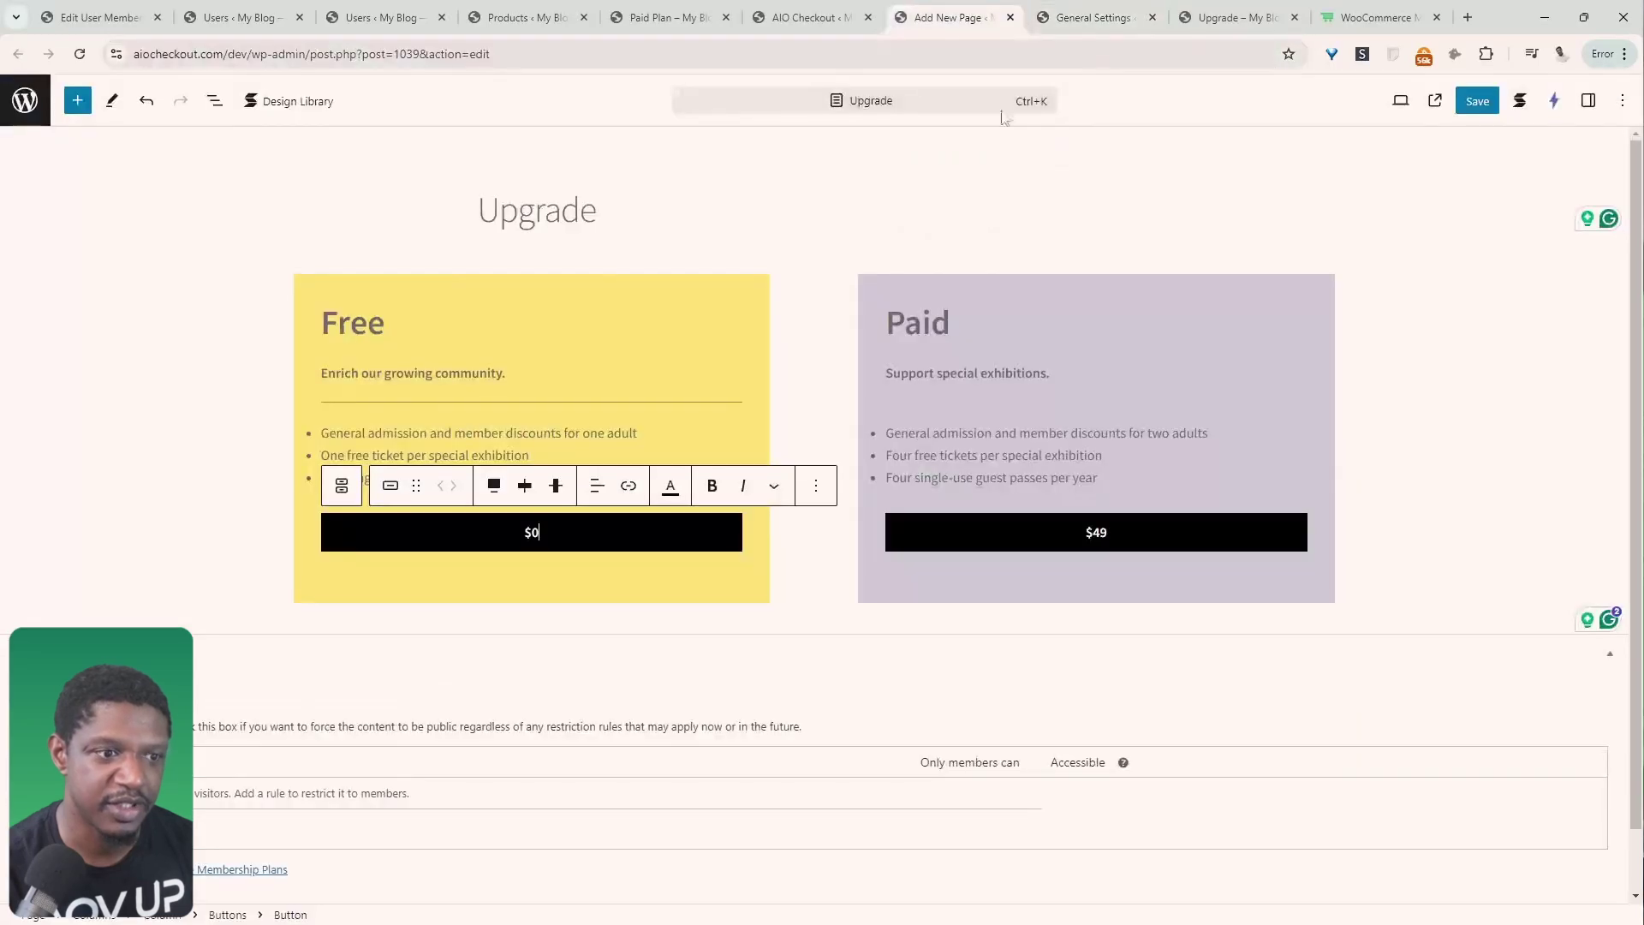
{"action": "left_click", "coordinate": [621, 489]}
{"action": "key", "text": "ctrl+v"}
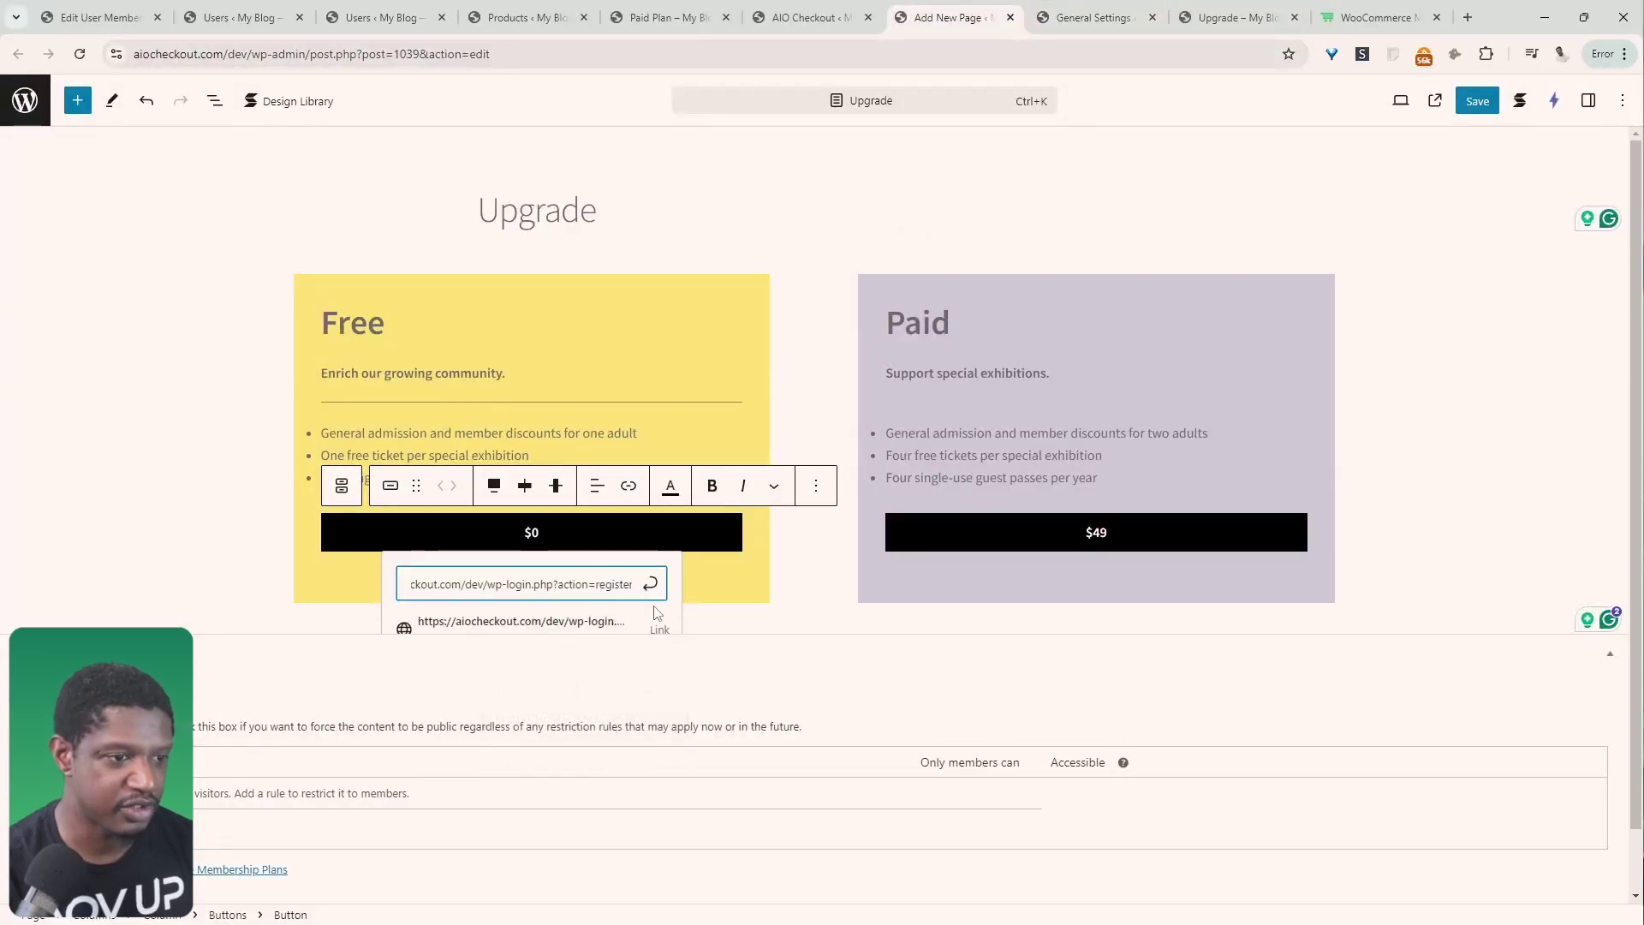
{"action": "left_click", "coordinate": [653, 584]}
{"action": "key", "text": "ctrl+s"}
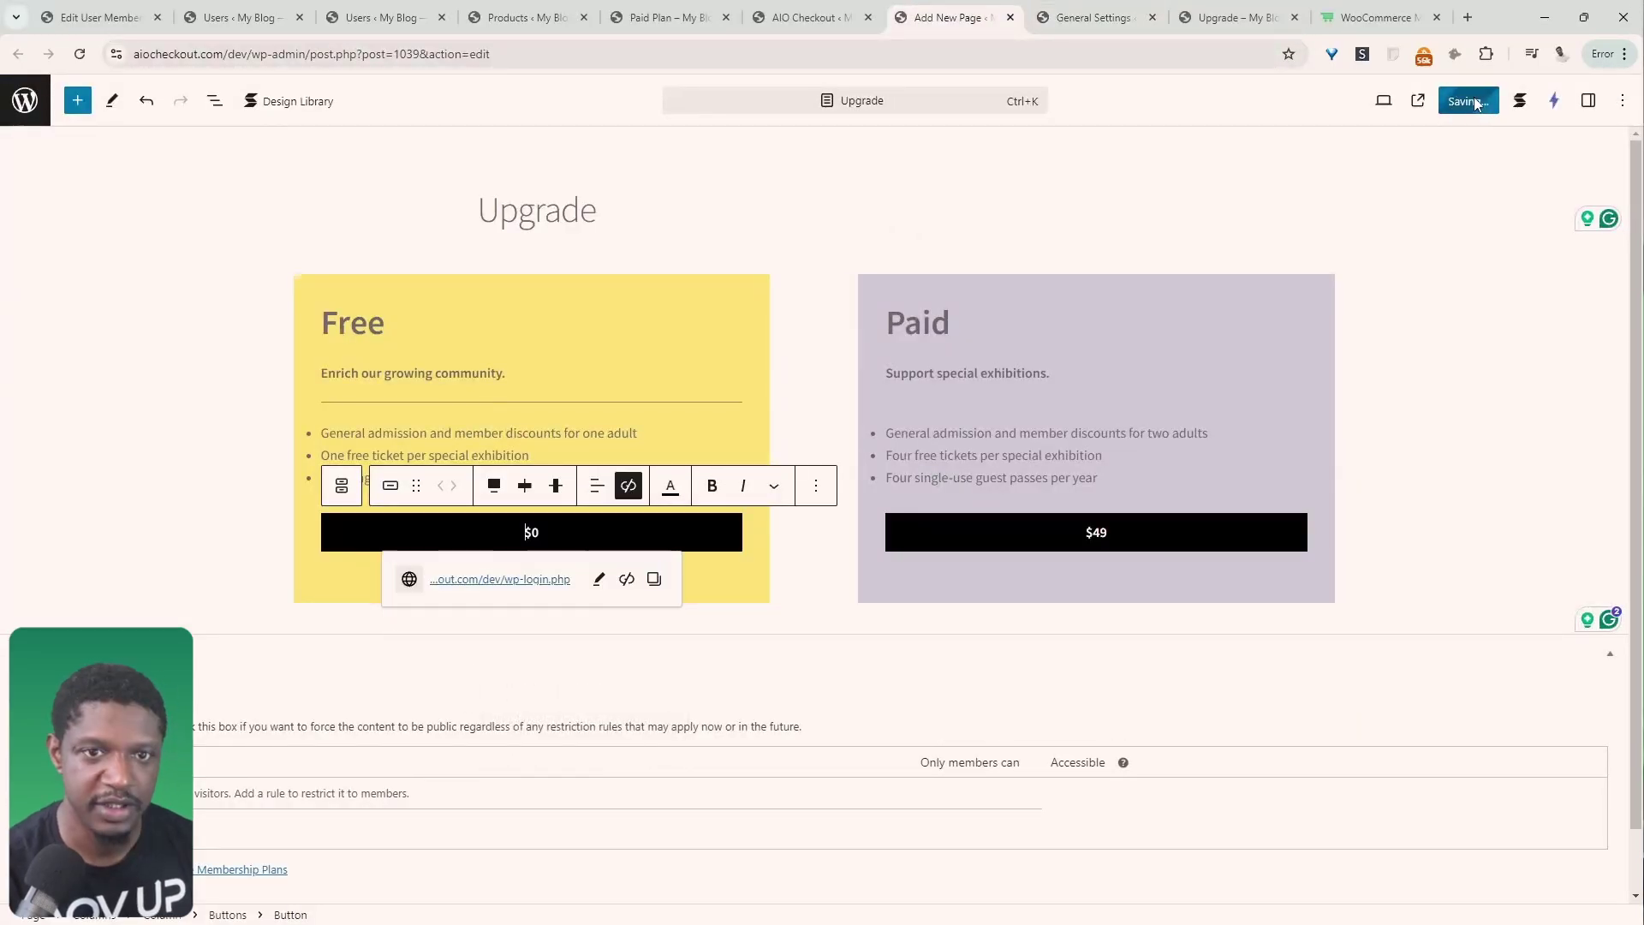
- Choose a membership plan in the Upgrade page's content restriction rule, with view access granted immediately
{"action": "scroll", "coordinate": [521, 675], "scroll_direction": "down", "scroll_amount": 1}
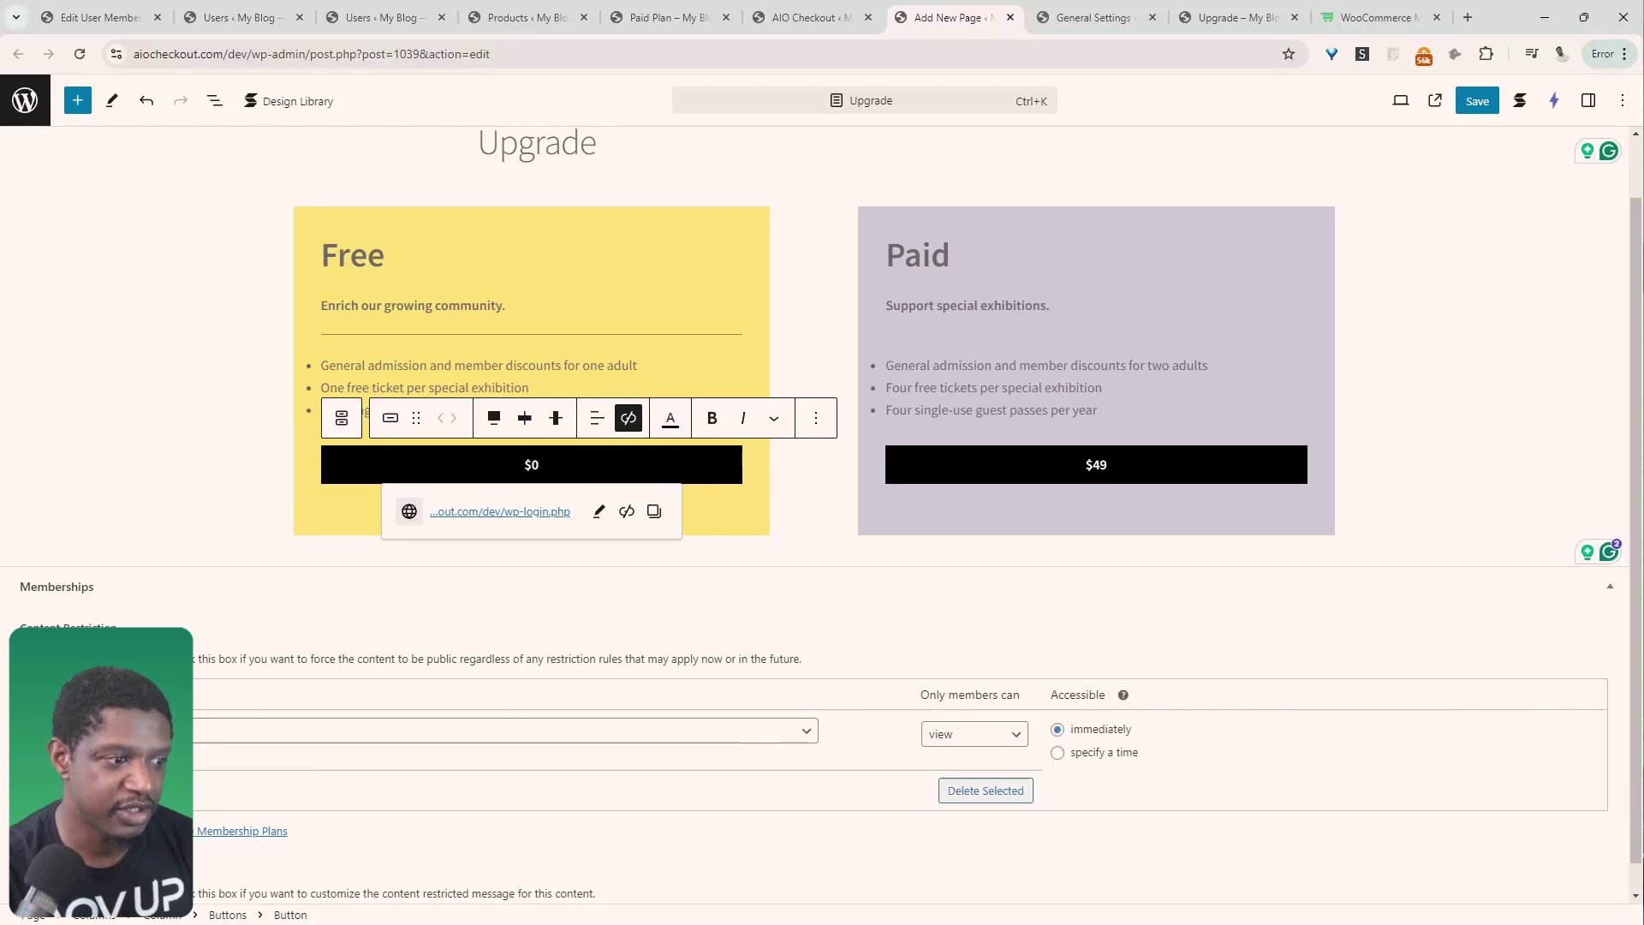
{"action": "left_click", "coordinate": [227, 750]}
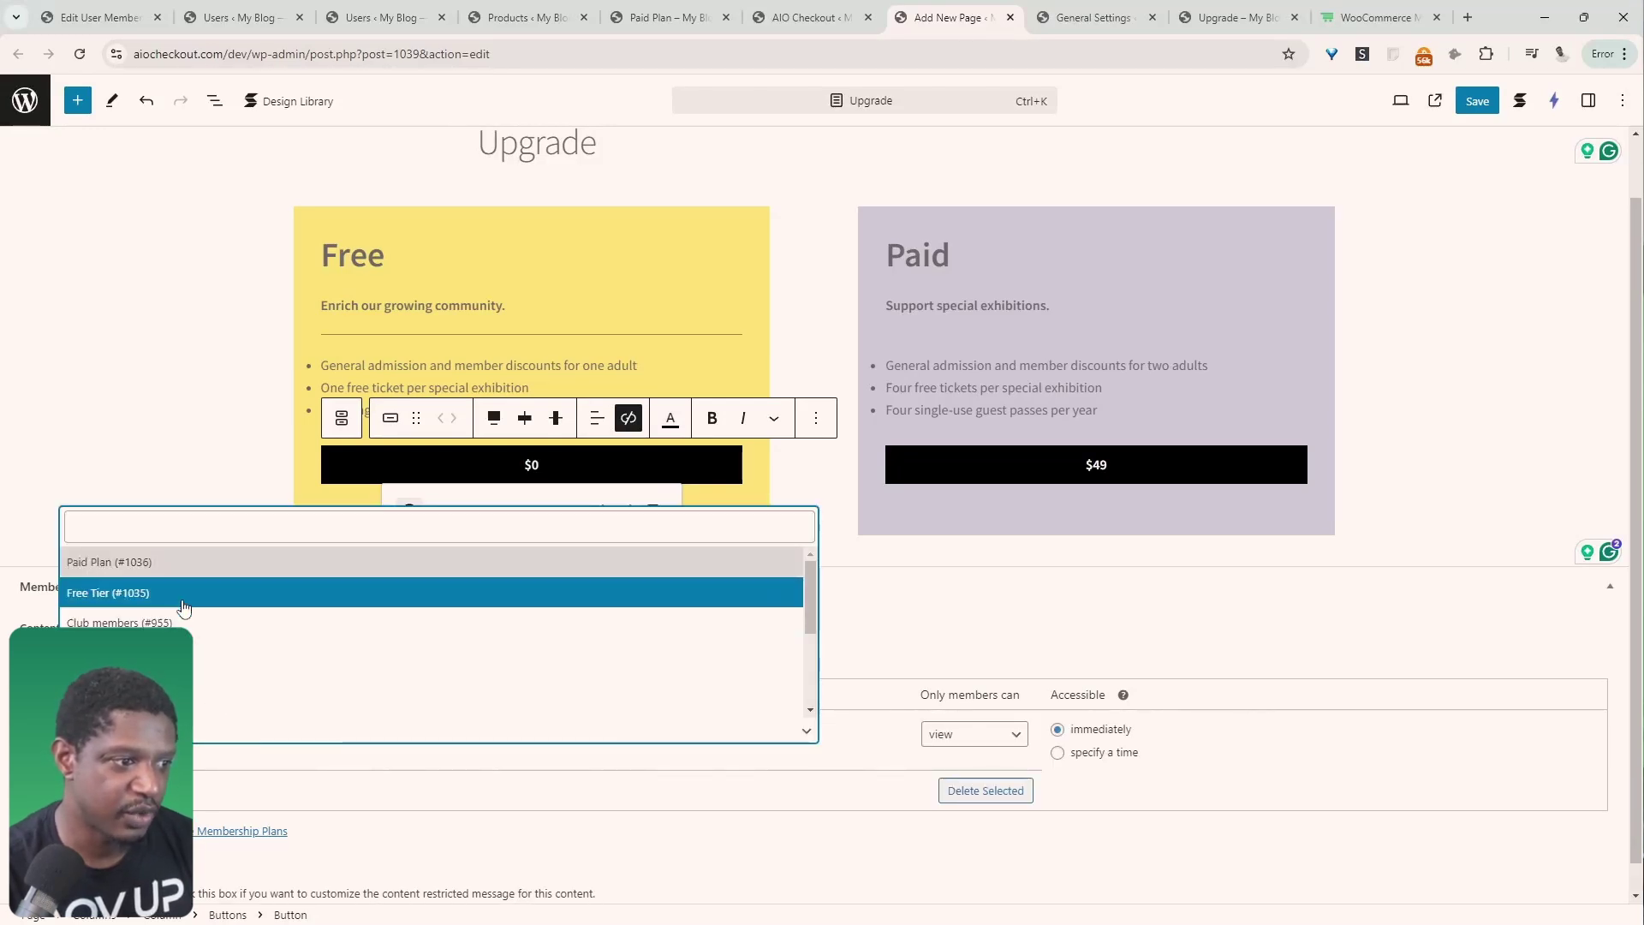
{"action": "left_click", "coordinate": [194, 574]}
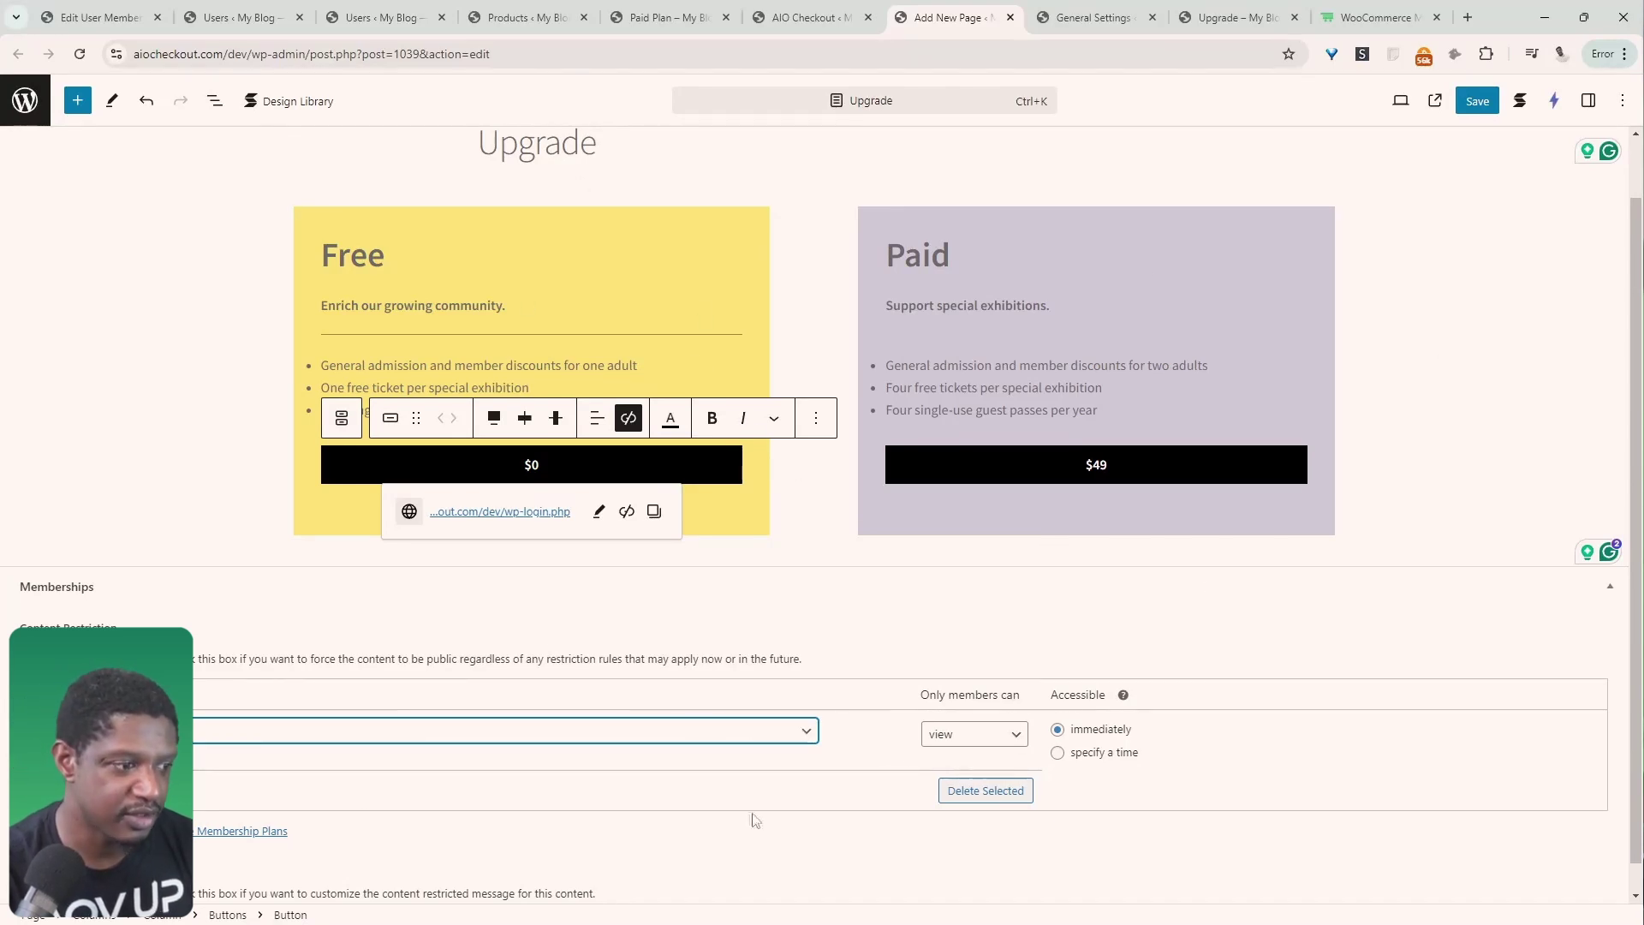
- Delete the content restriction rule from the Upgrade page
{"action": "left_click", "coordinate": [986, 791]}
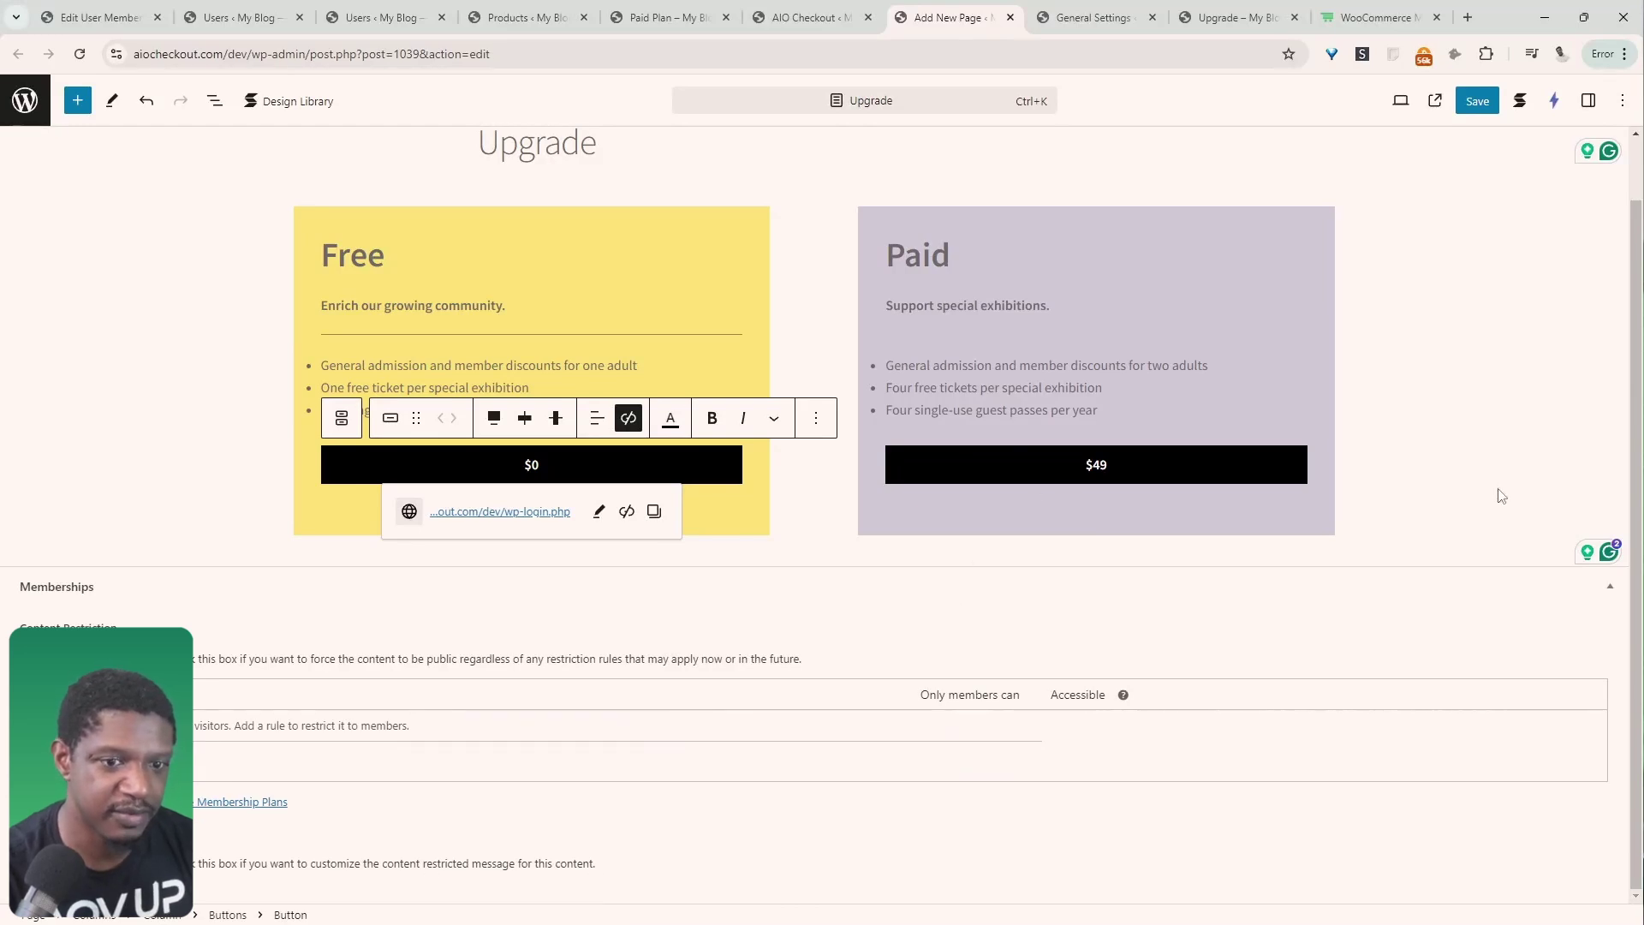
{"action": "left_click", "coordinate": [1412, 523]}
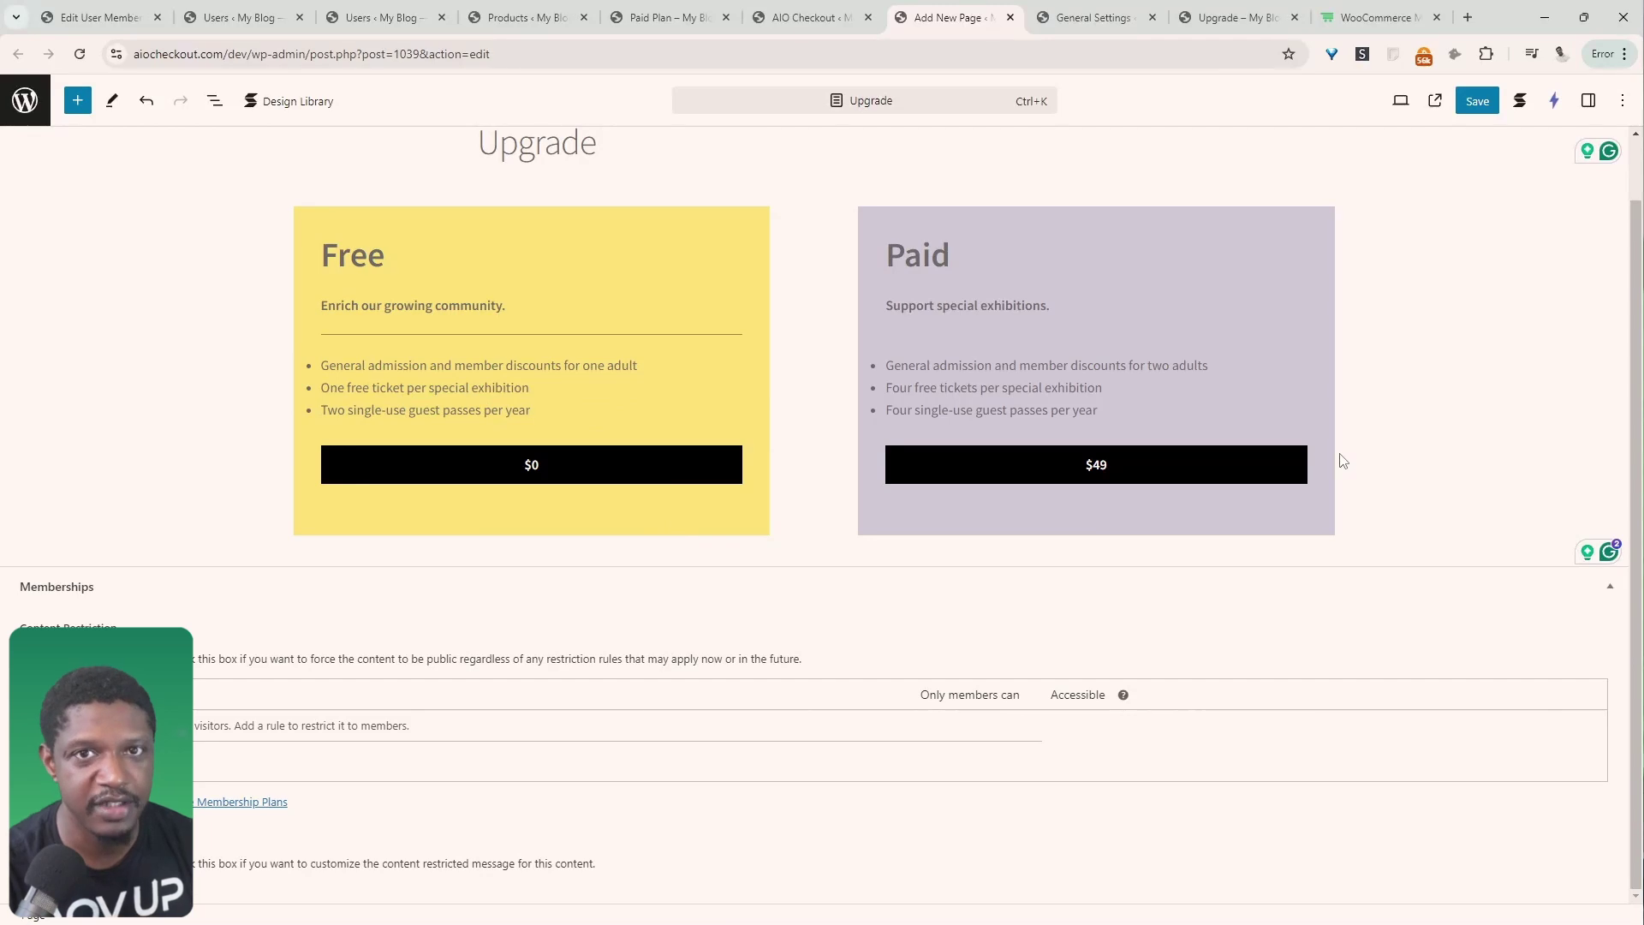
- Insert the two-column text pattern with a title below the Free and Paid cards on the Upgrade page
{"action": "left_click", "coordinate": [1322, 369]}
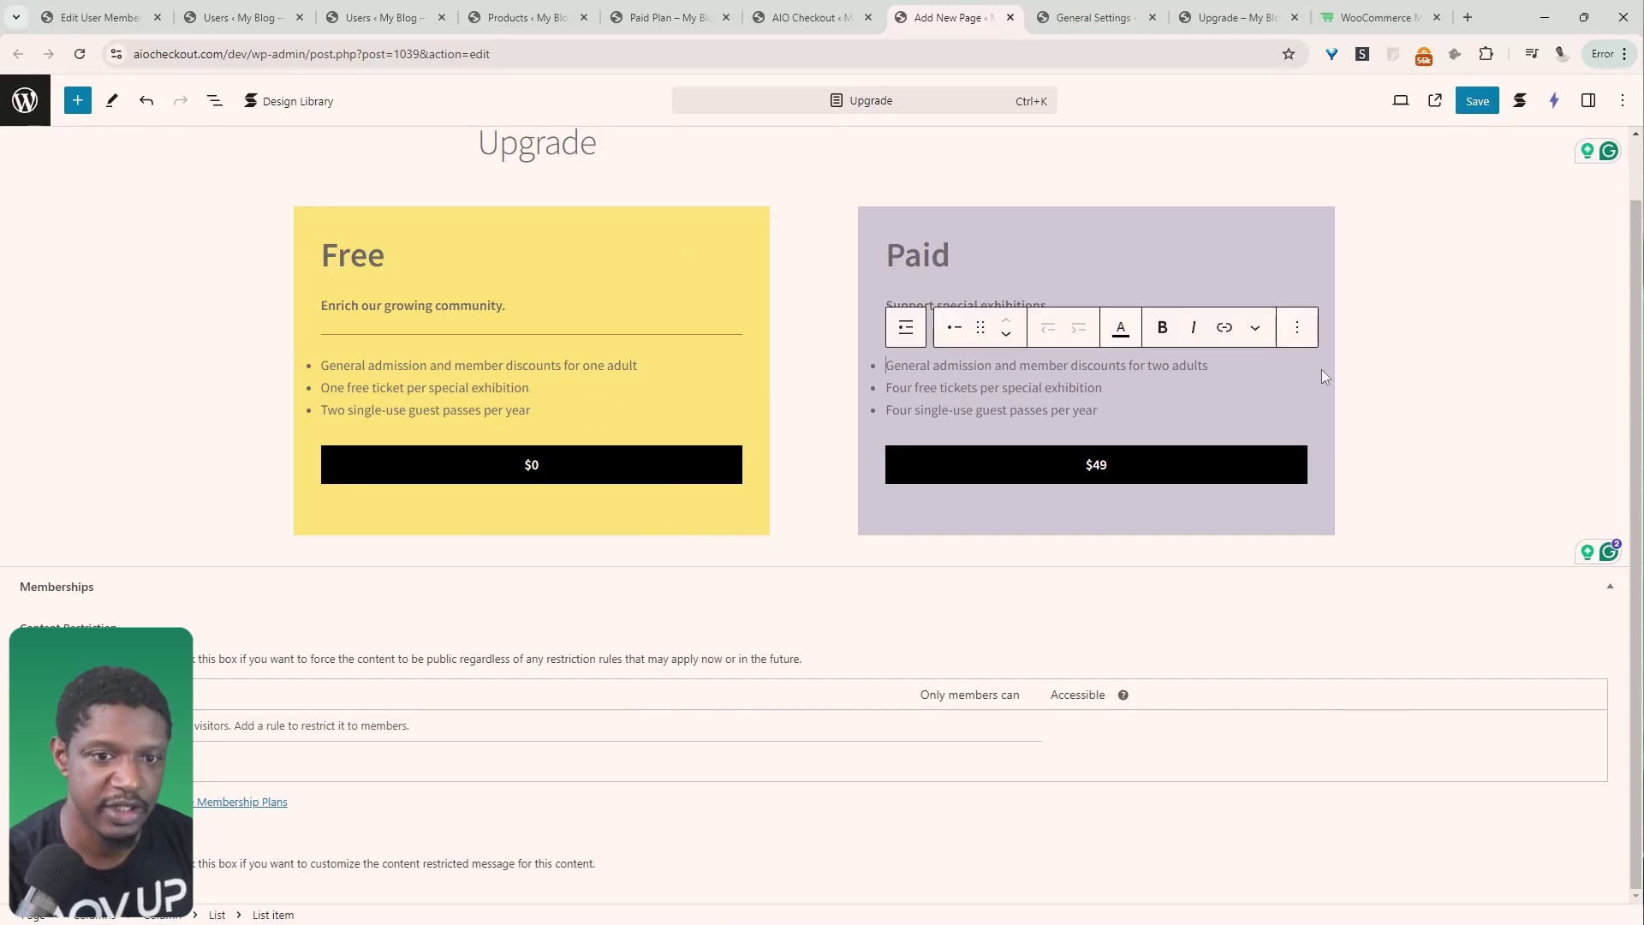
{"action": "left_click", "coordinate": [1349, 445]}
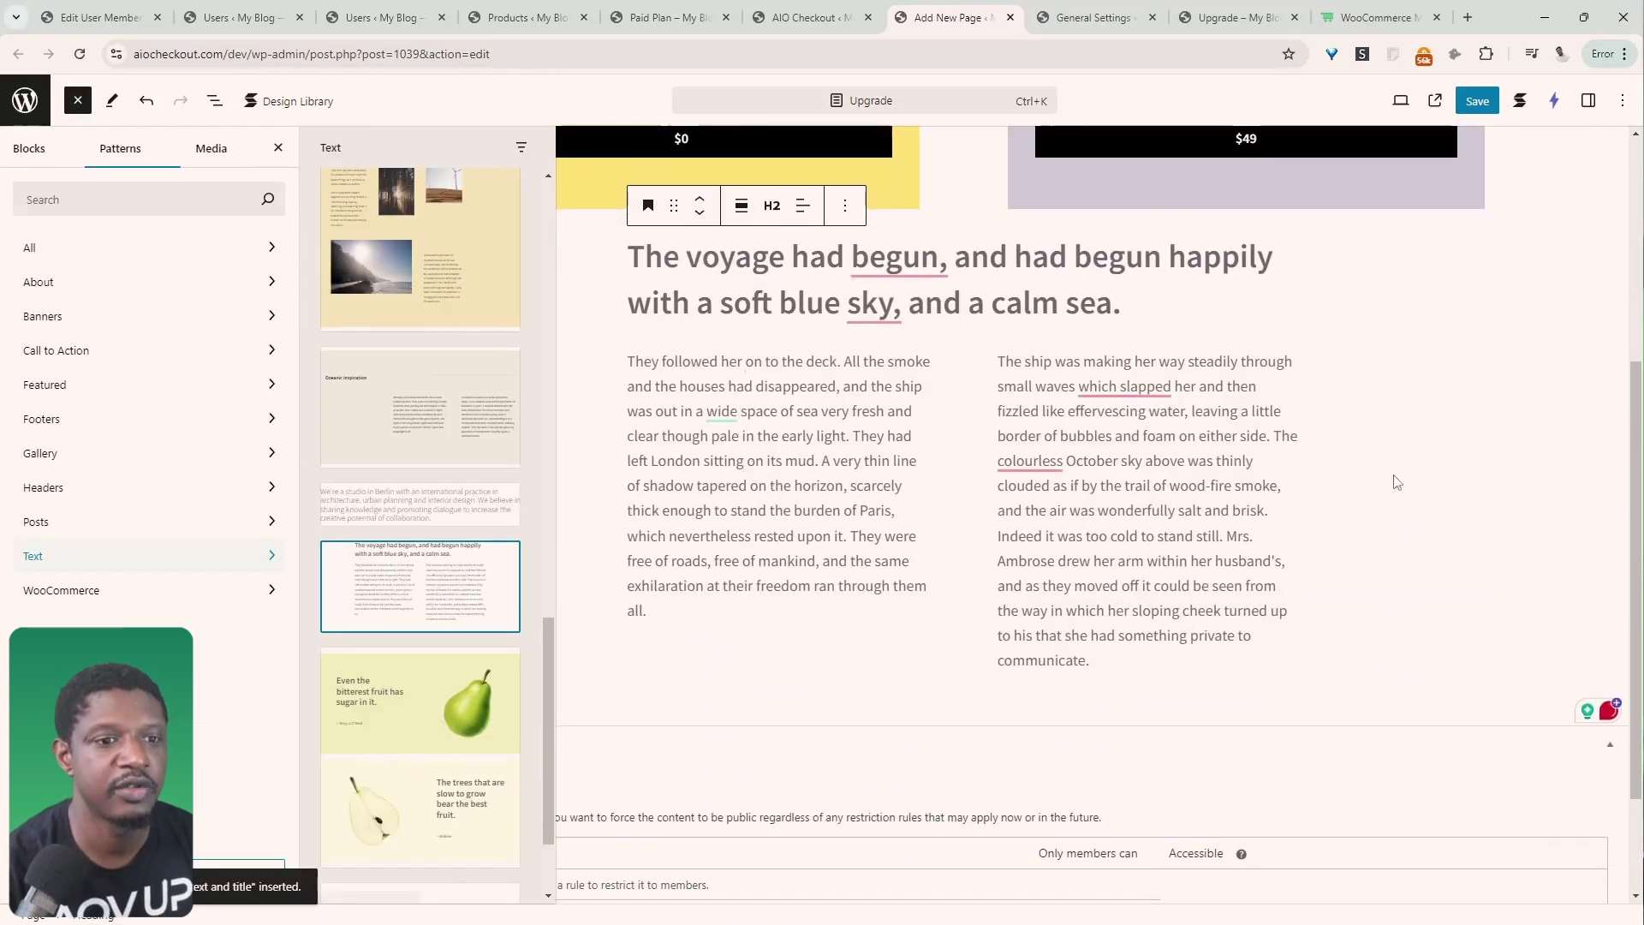
{"action": "left_click", "coordinate": [1396, 482]}
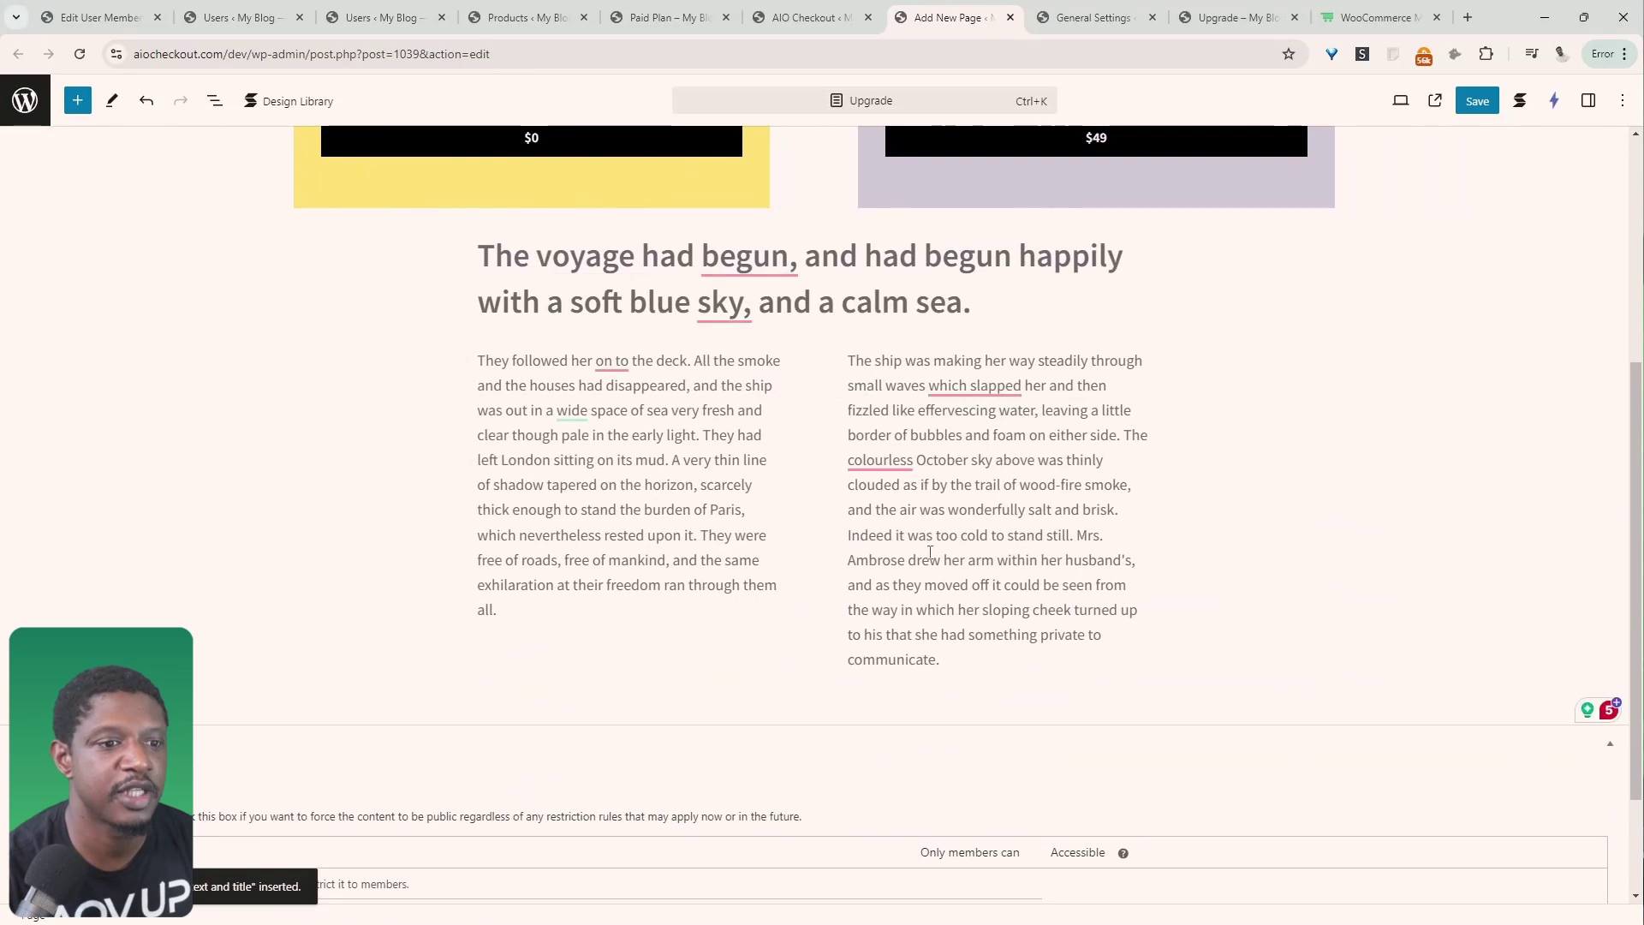
- Add a Member Content block below the second text column's paragraph and paste the copied group photo into it
{"action": "left_click", "coordinate": [983, 635]}
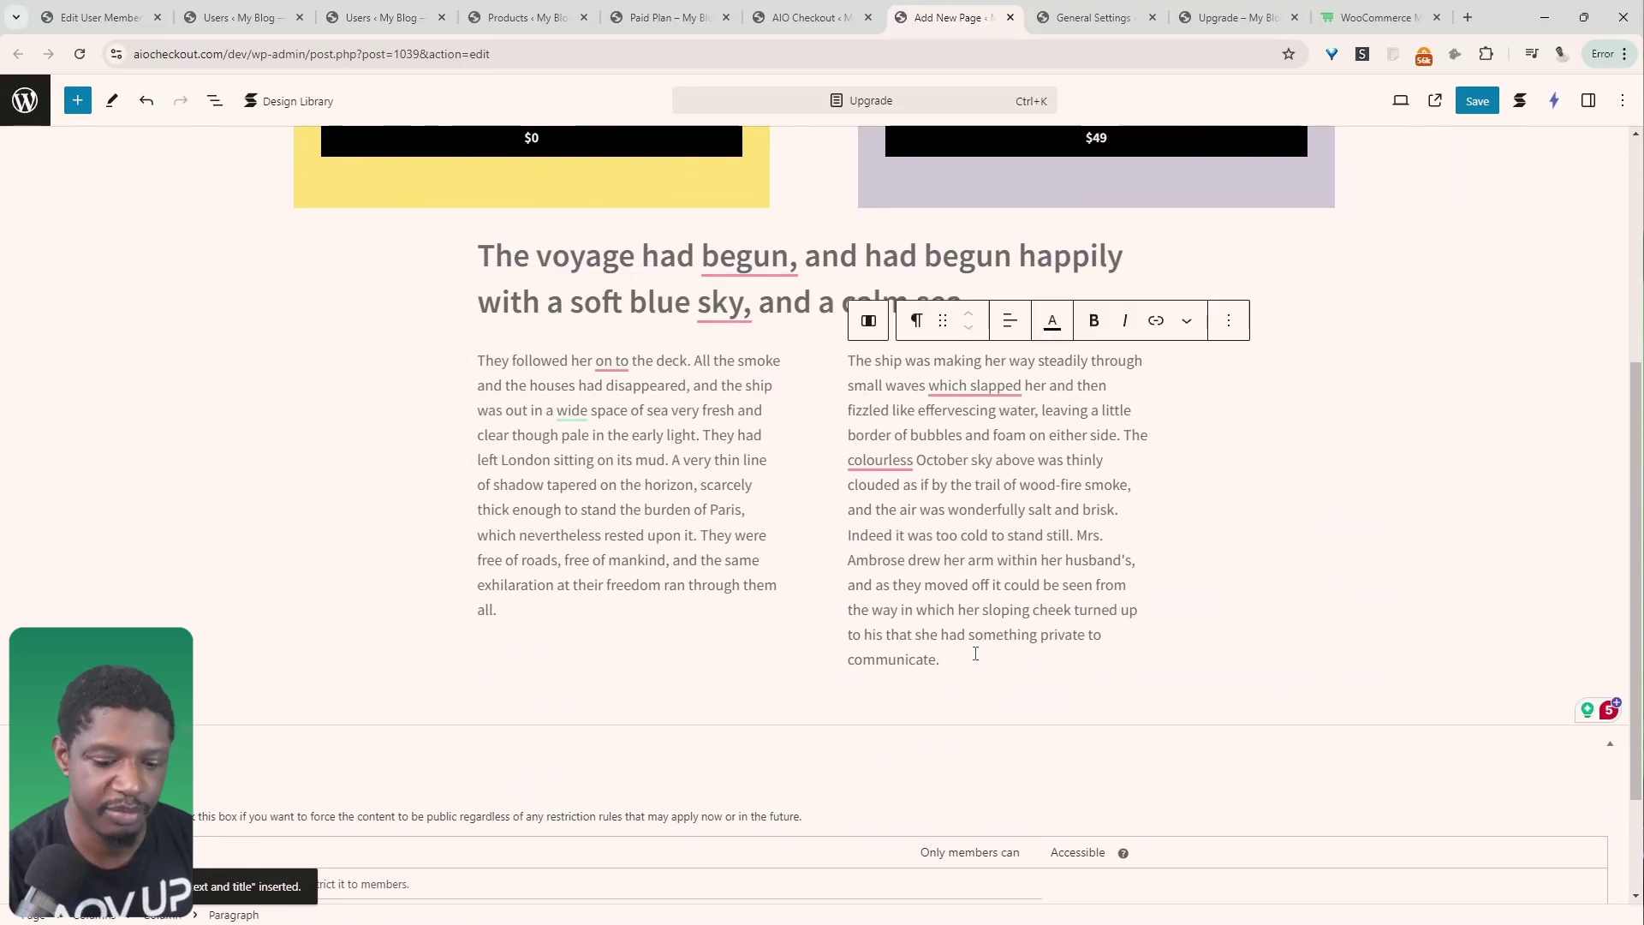
{"action": "left_click", "coordinate": [976, 653]}
{"action": "key", "text": "Return"}
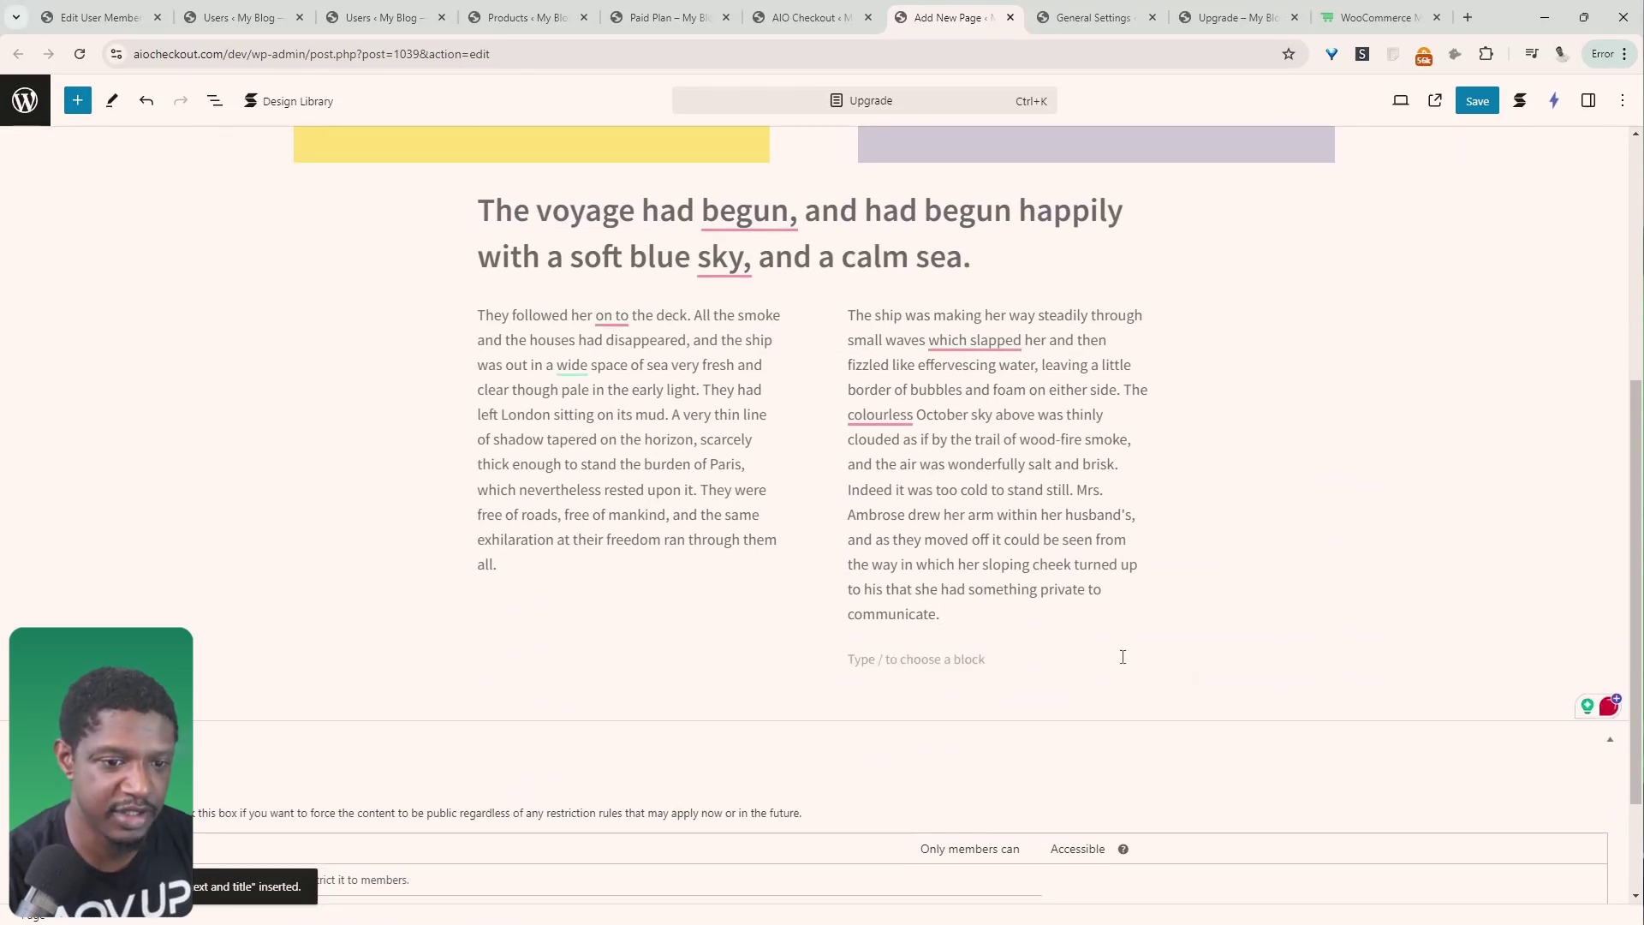
{"action": "left_click", "coordinate": [1139, 659]}
{"action": "scroll", "coordinate": [1207, 689], "scroll_direction": "down", "scroll_amount": 1}
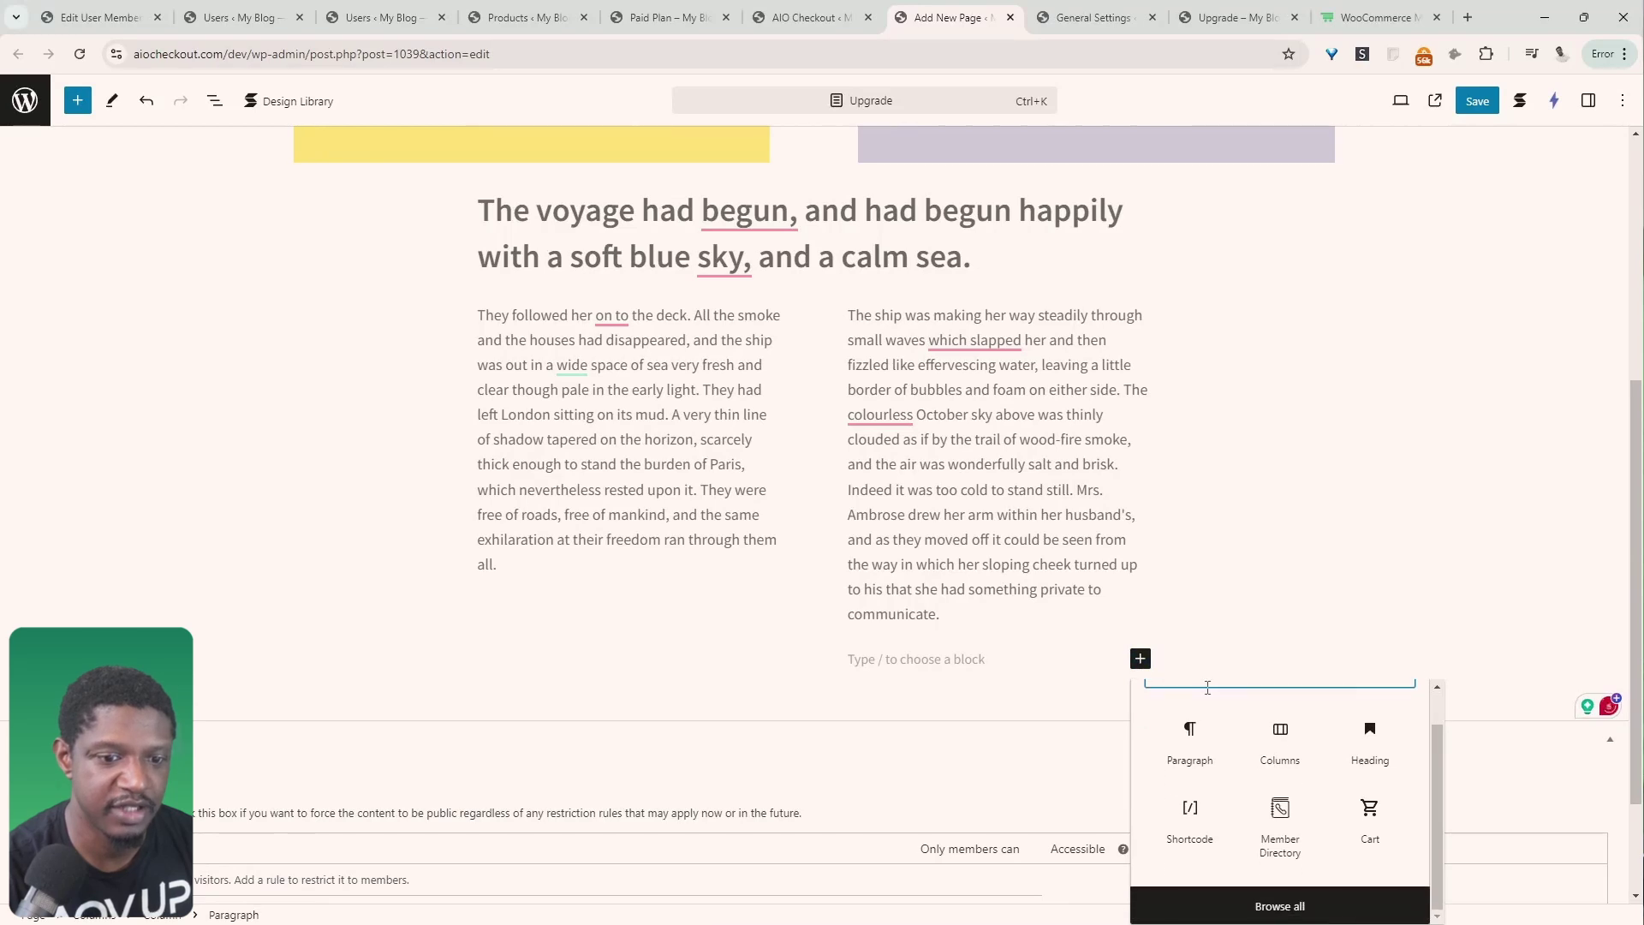
{"action": "scroll", "coordinate": [1208, 687], "scroll_direction": "up", "scroll_amount": 1}
{"action": "type", "text": "mem"}
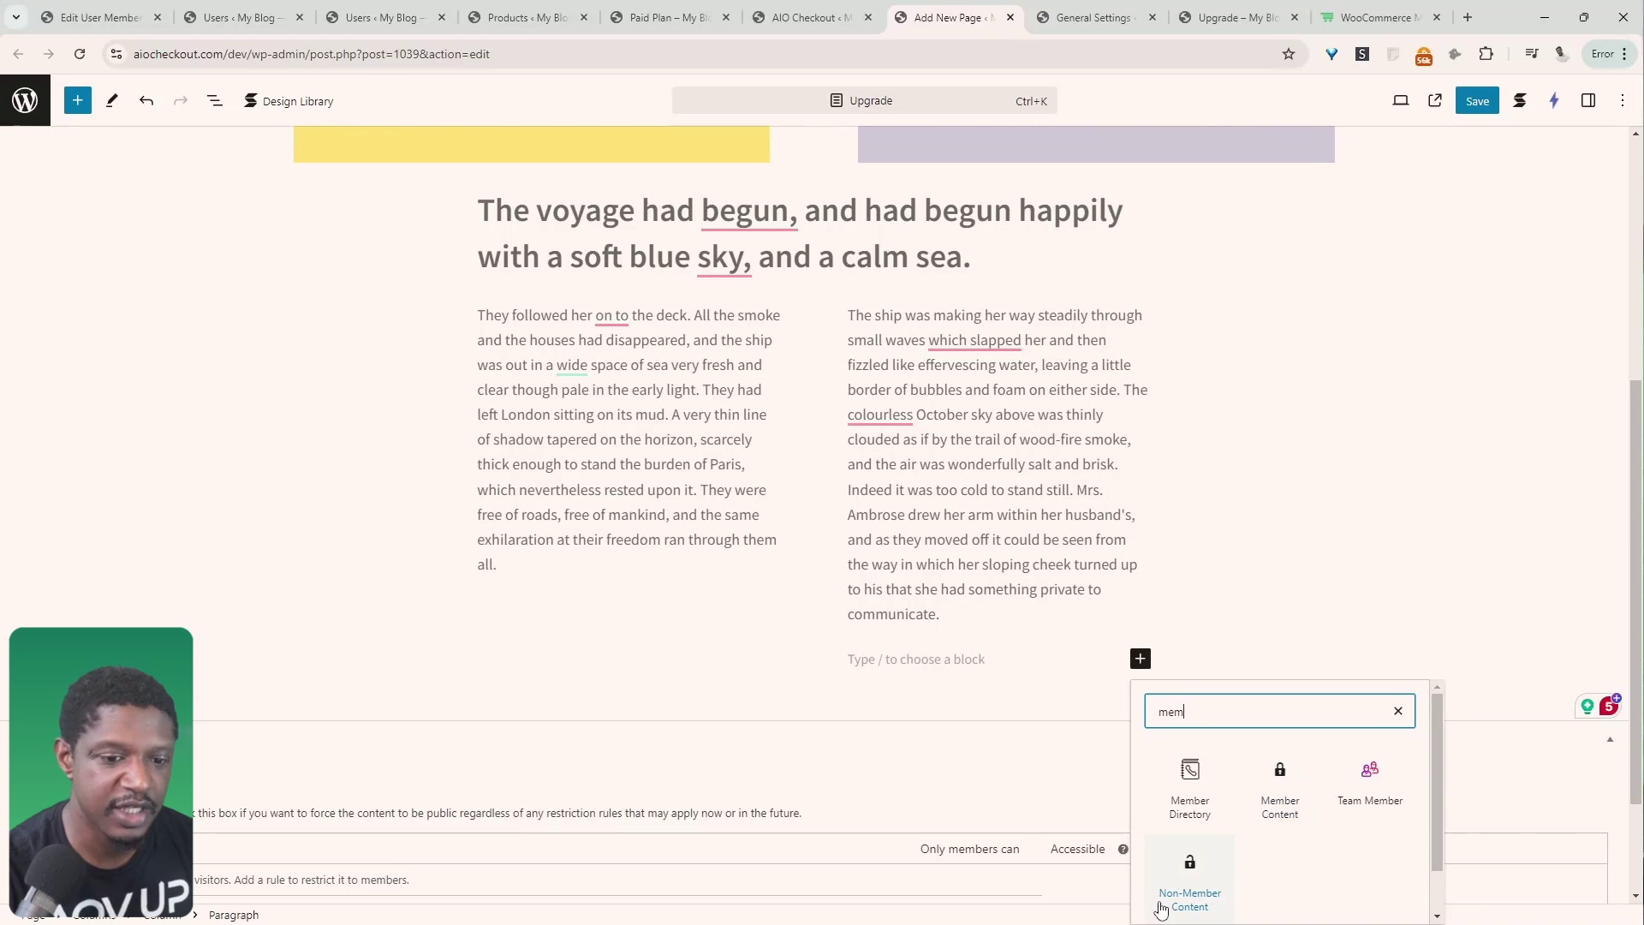
{"action": "left_click", "coordinate": [1299, 813]}
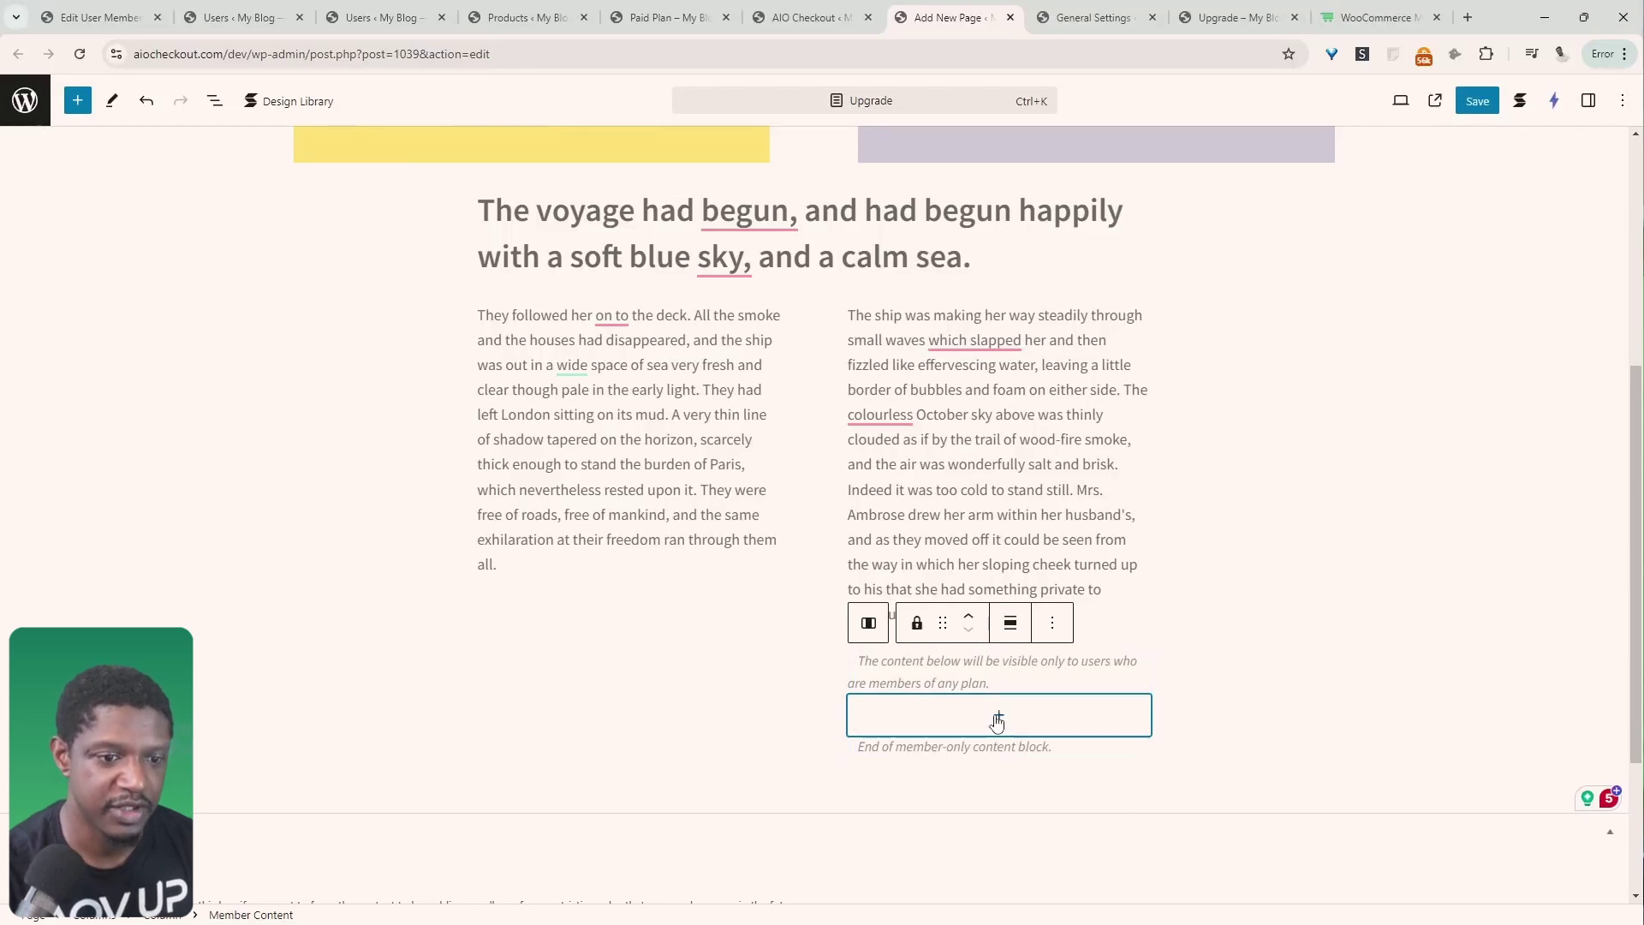
{"action": "left_click", "coordinate": [998, 722]}
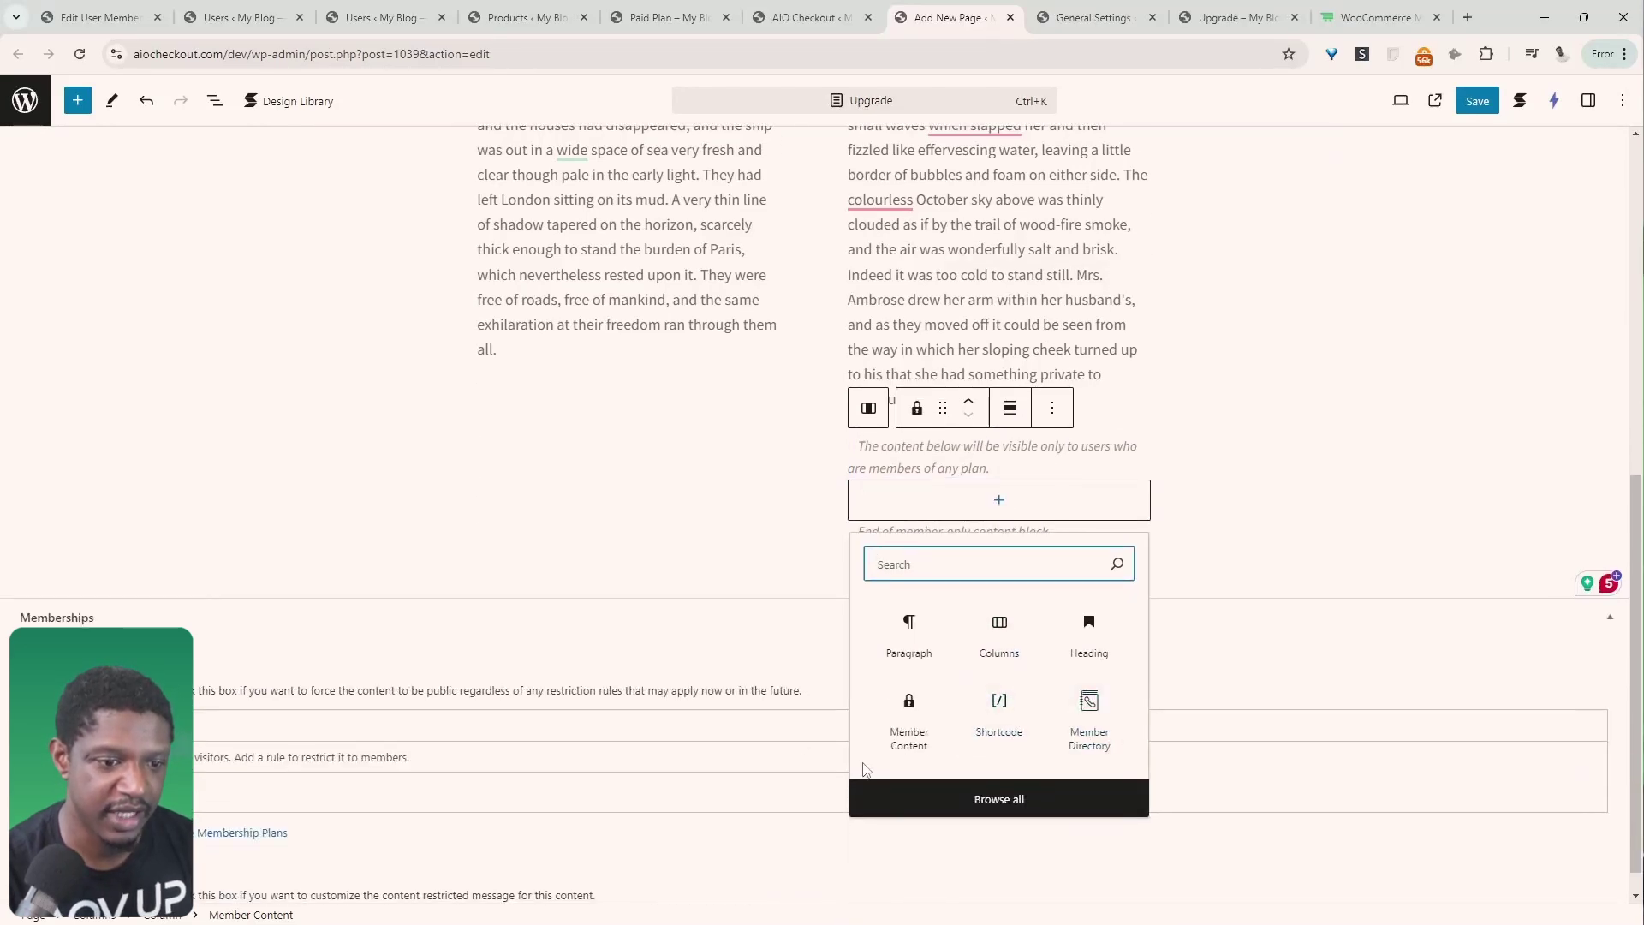
{"action": "key", "text": "ctrl+v"}
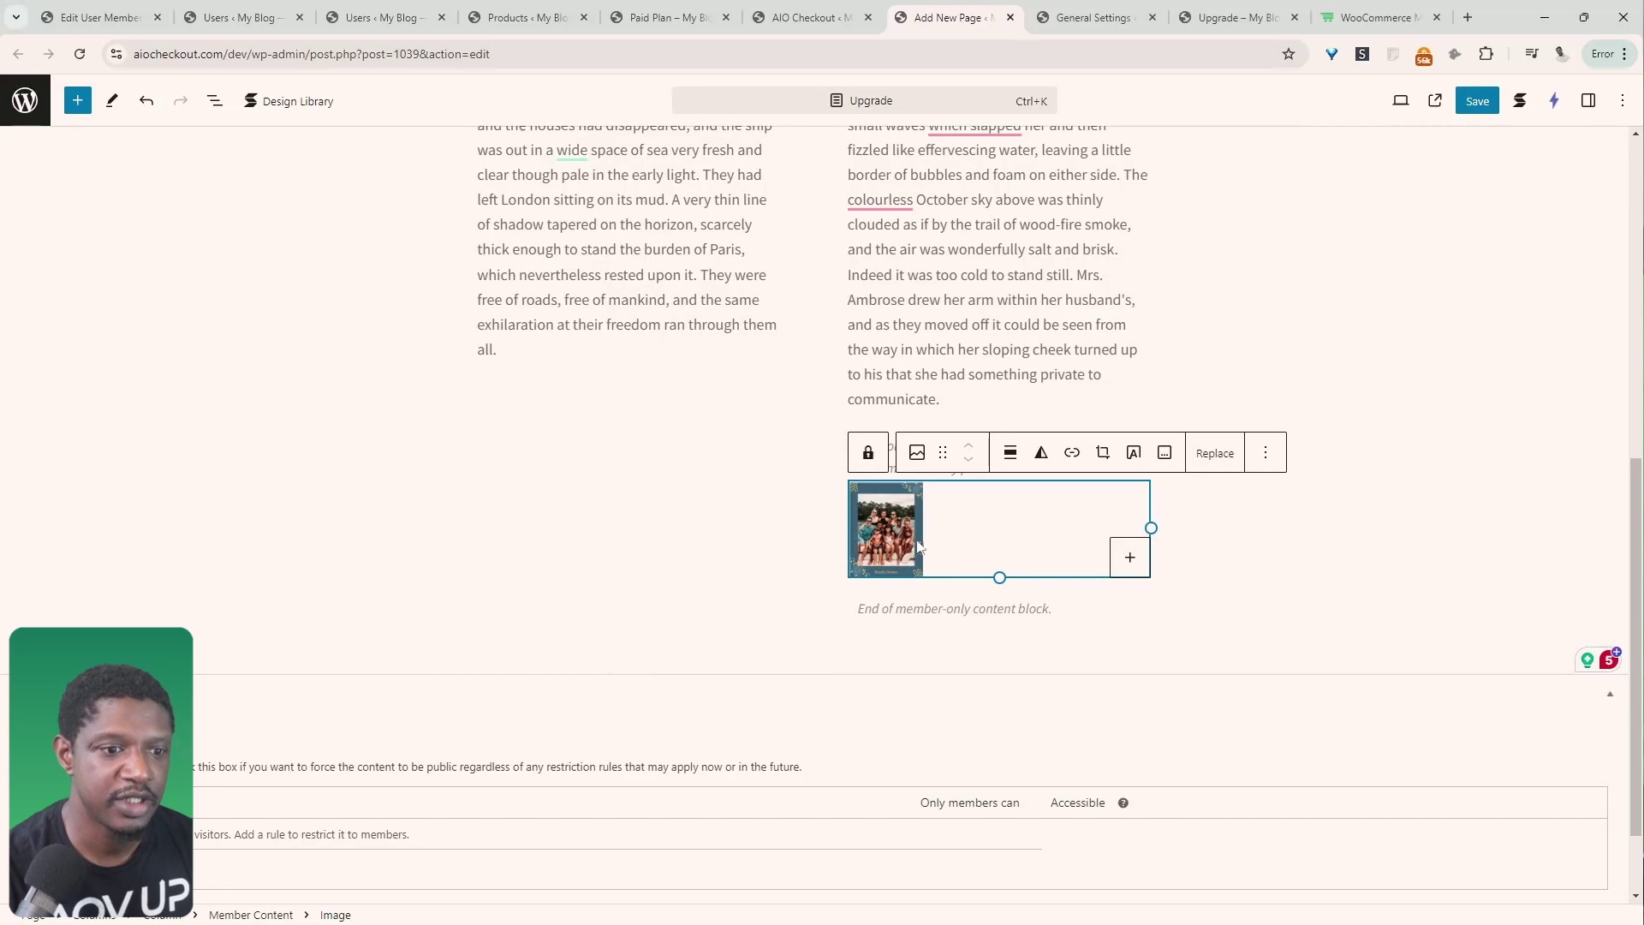
- Restrict the Member Content block around the group photo to members of the Paid Plan
{"action": "left_click", "coordinate": [1588, 100]}
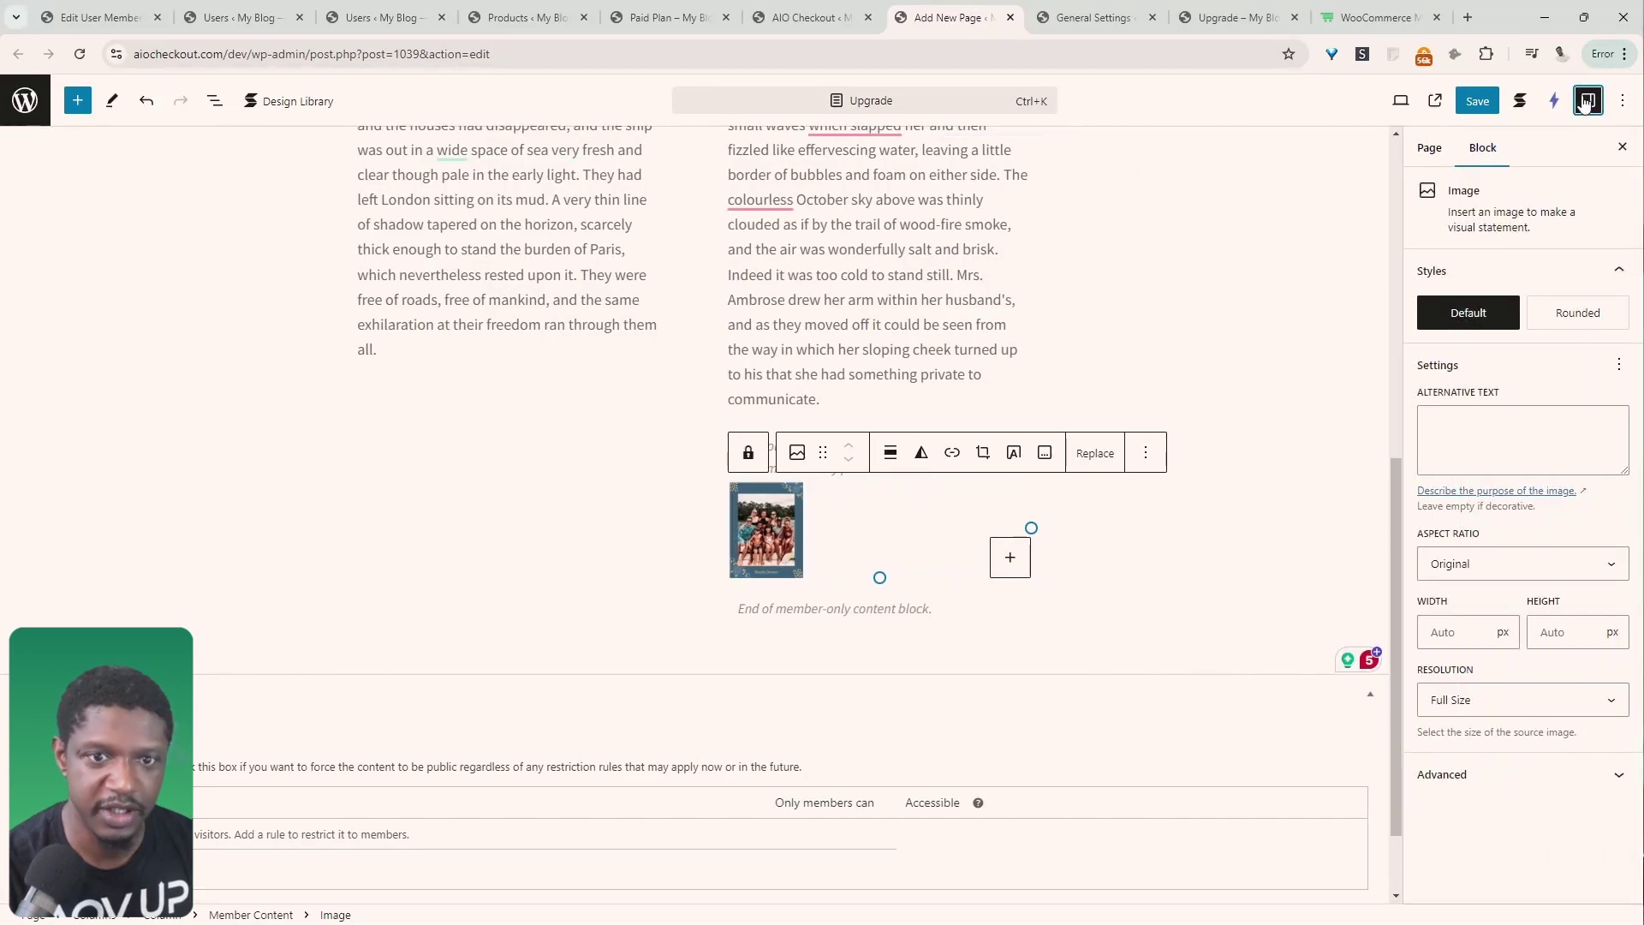
{"action": "left_click", "coordinate": [869, 542]}
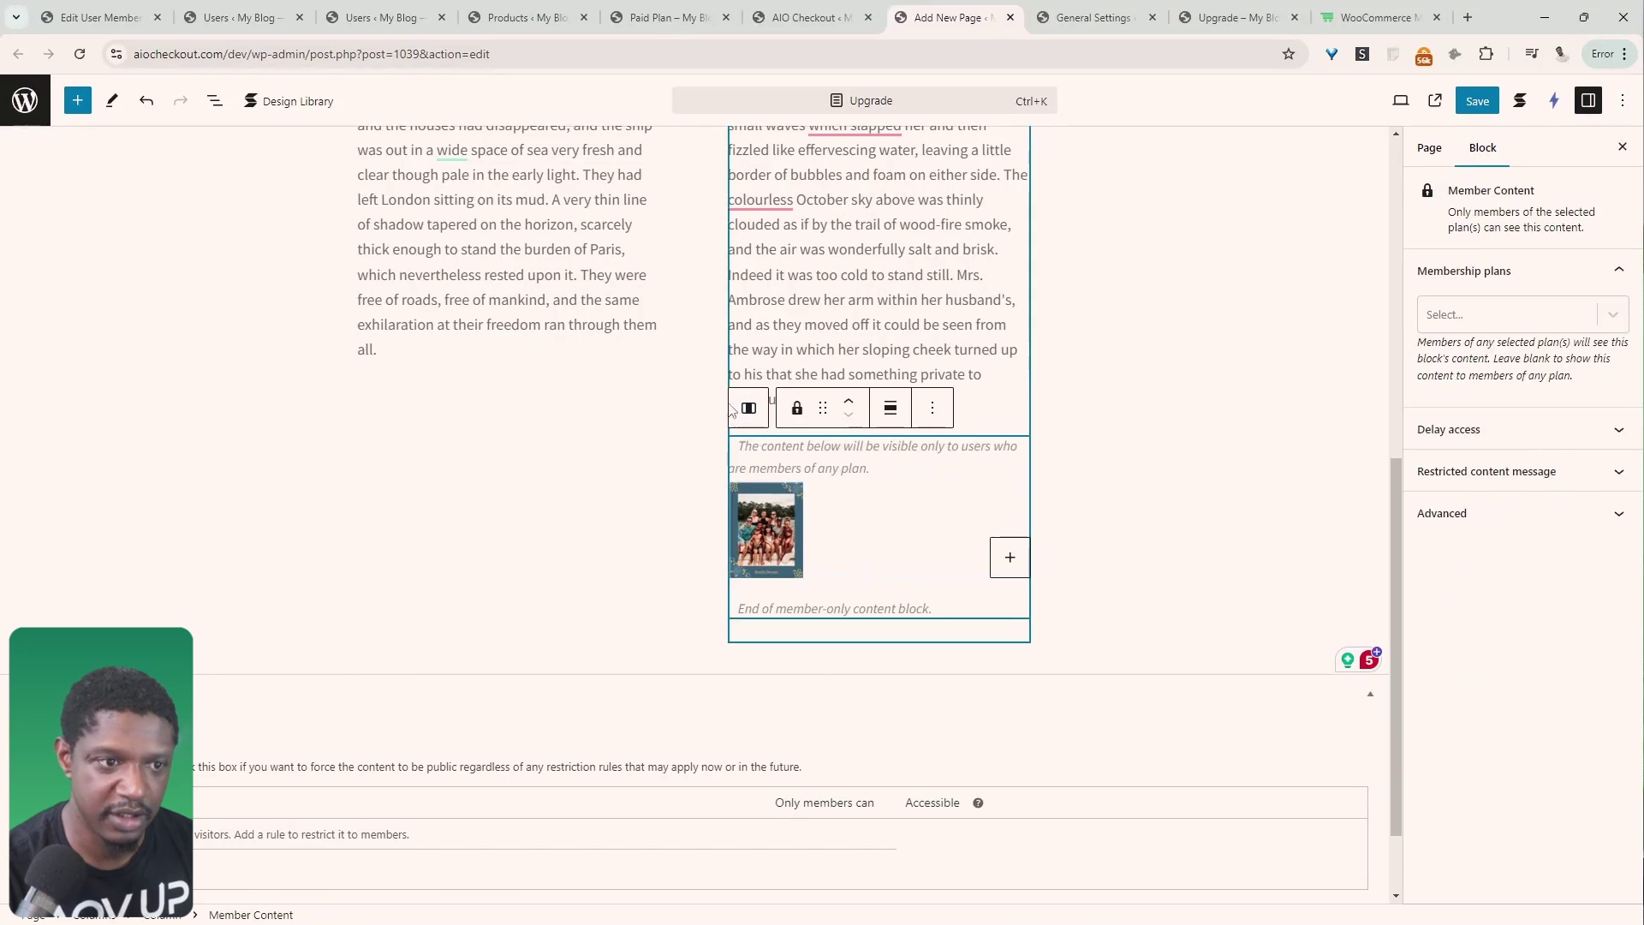
{"action": "left_click", "coordinate": [1512, 315]}
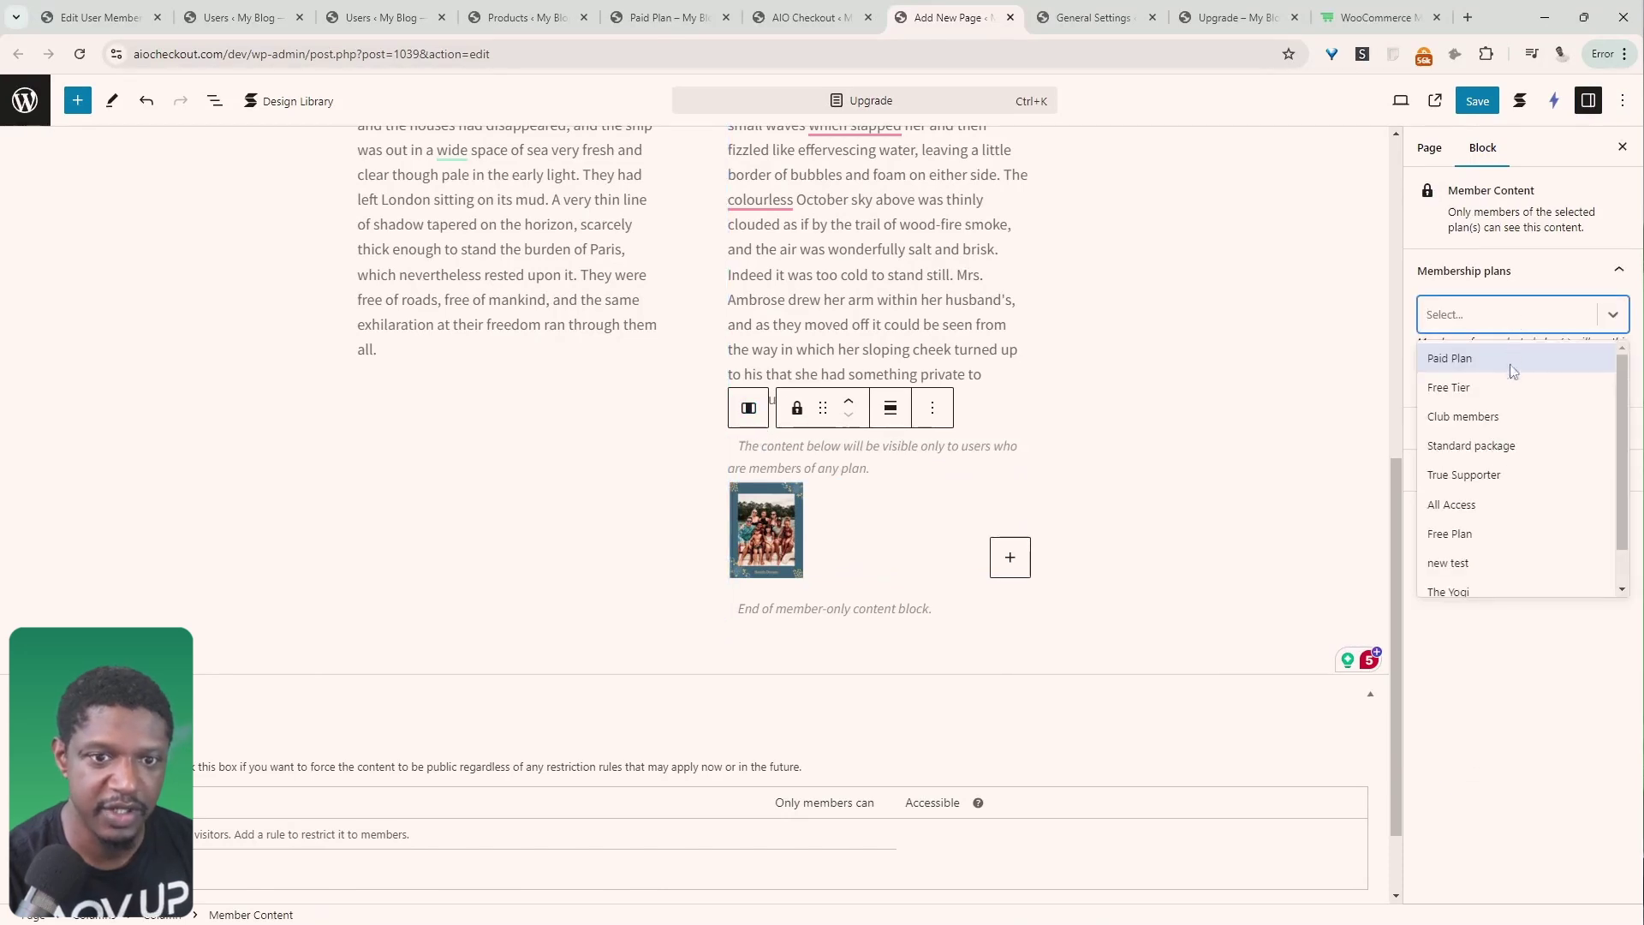
{"action": "left_click", "coordinate": [1499, 360]}
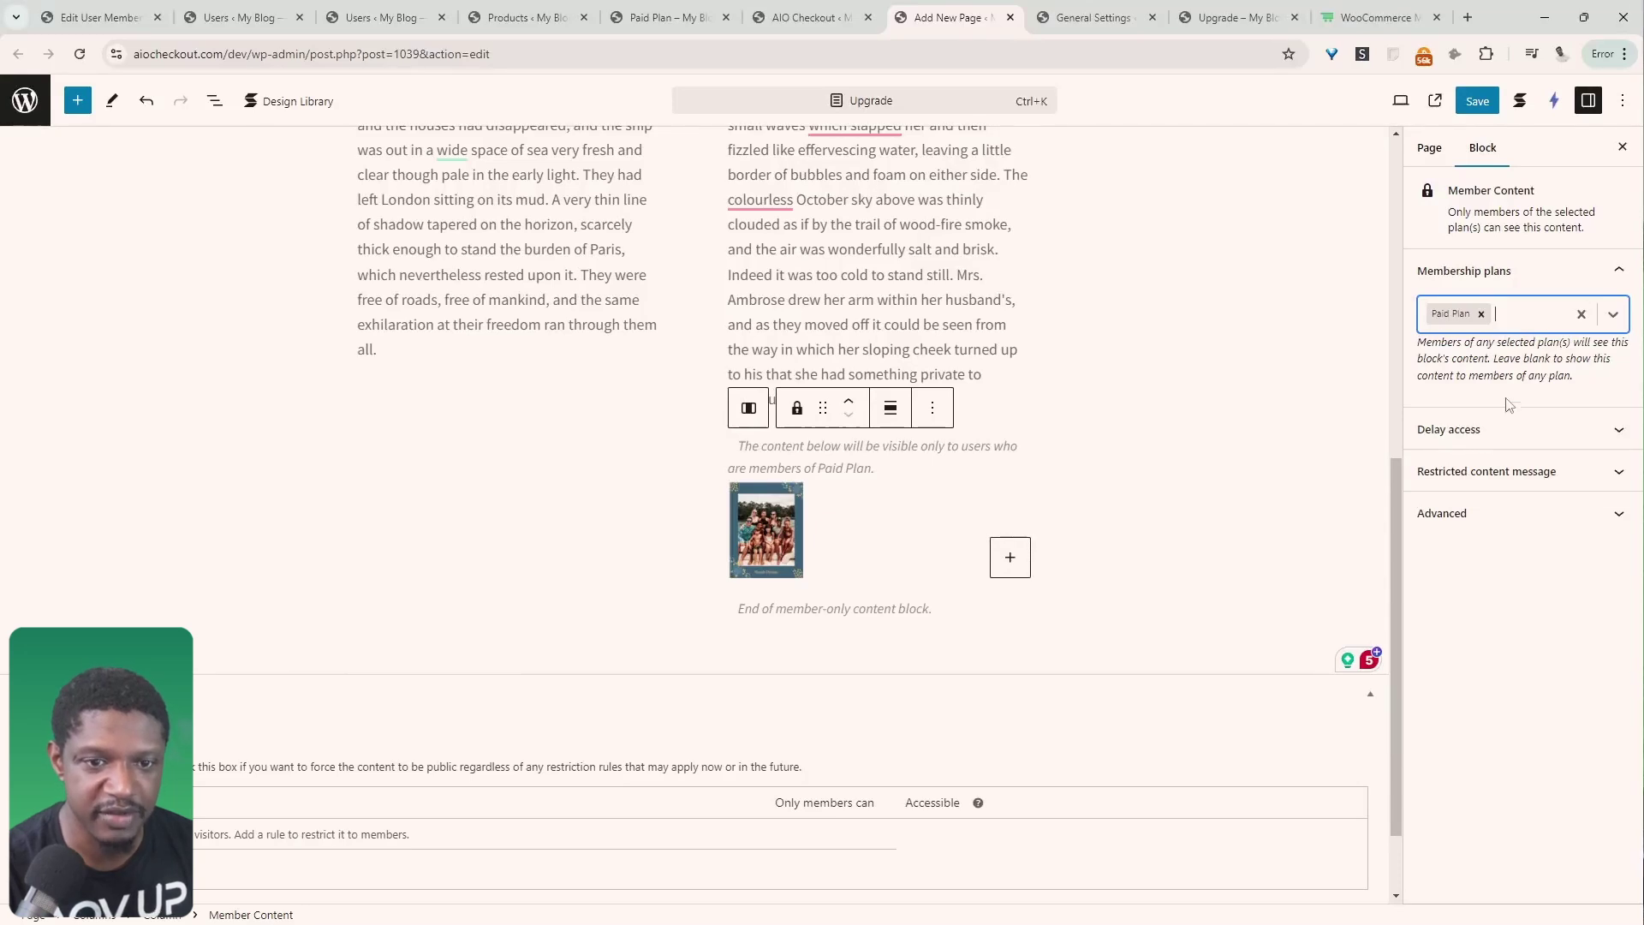
- Review the Member Content block's options, keeping delayed access at Immediately and the restricted content message at No message, and save the page
{"action": "left_click", "coordinate": [1507, 429]}
{"action": "left_click", "coordinate": [1506, 469]}
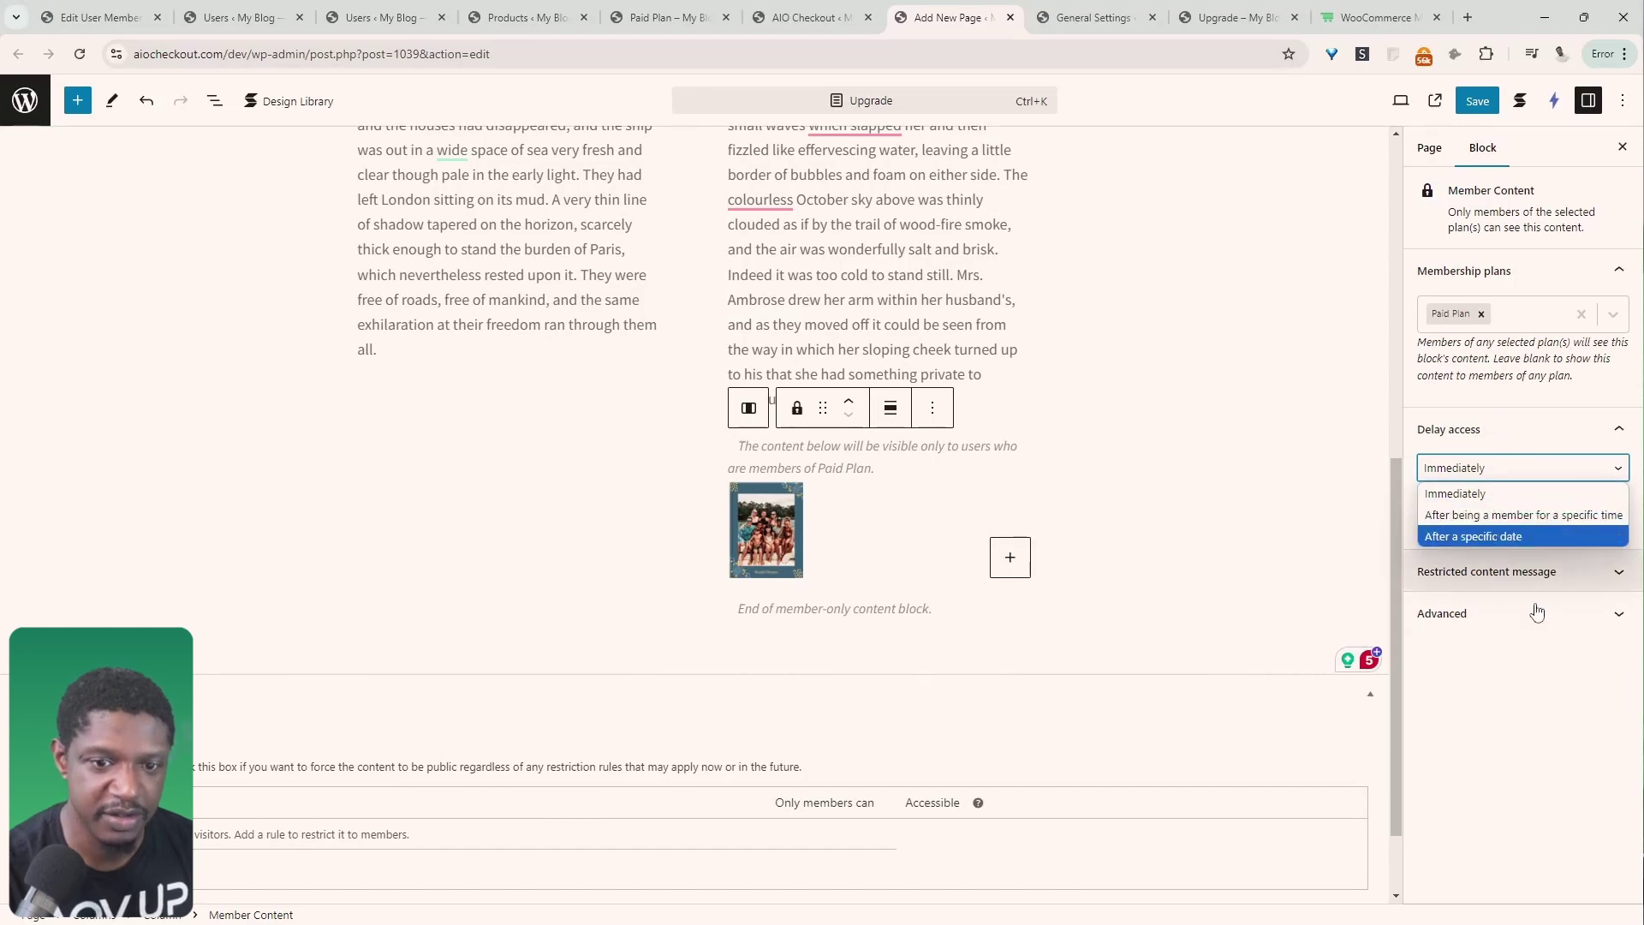
{"action": "left_click", "coordinate": [1561, 659]}
{"action": "left_click", "coordinate": [1552, 572]}
{"action": "left_click", "coordinate": [1499, 614]}
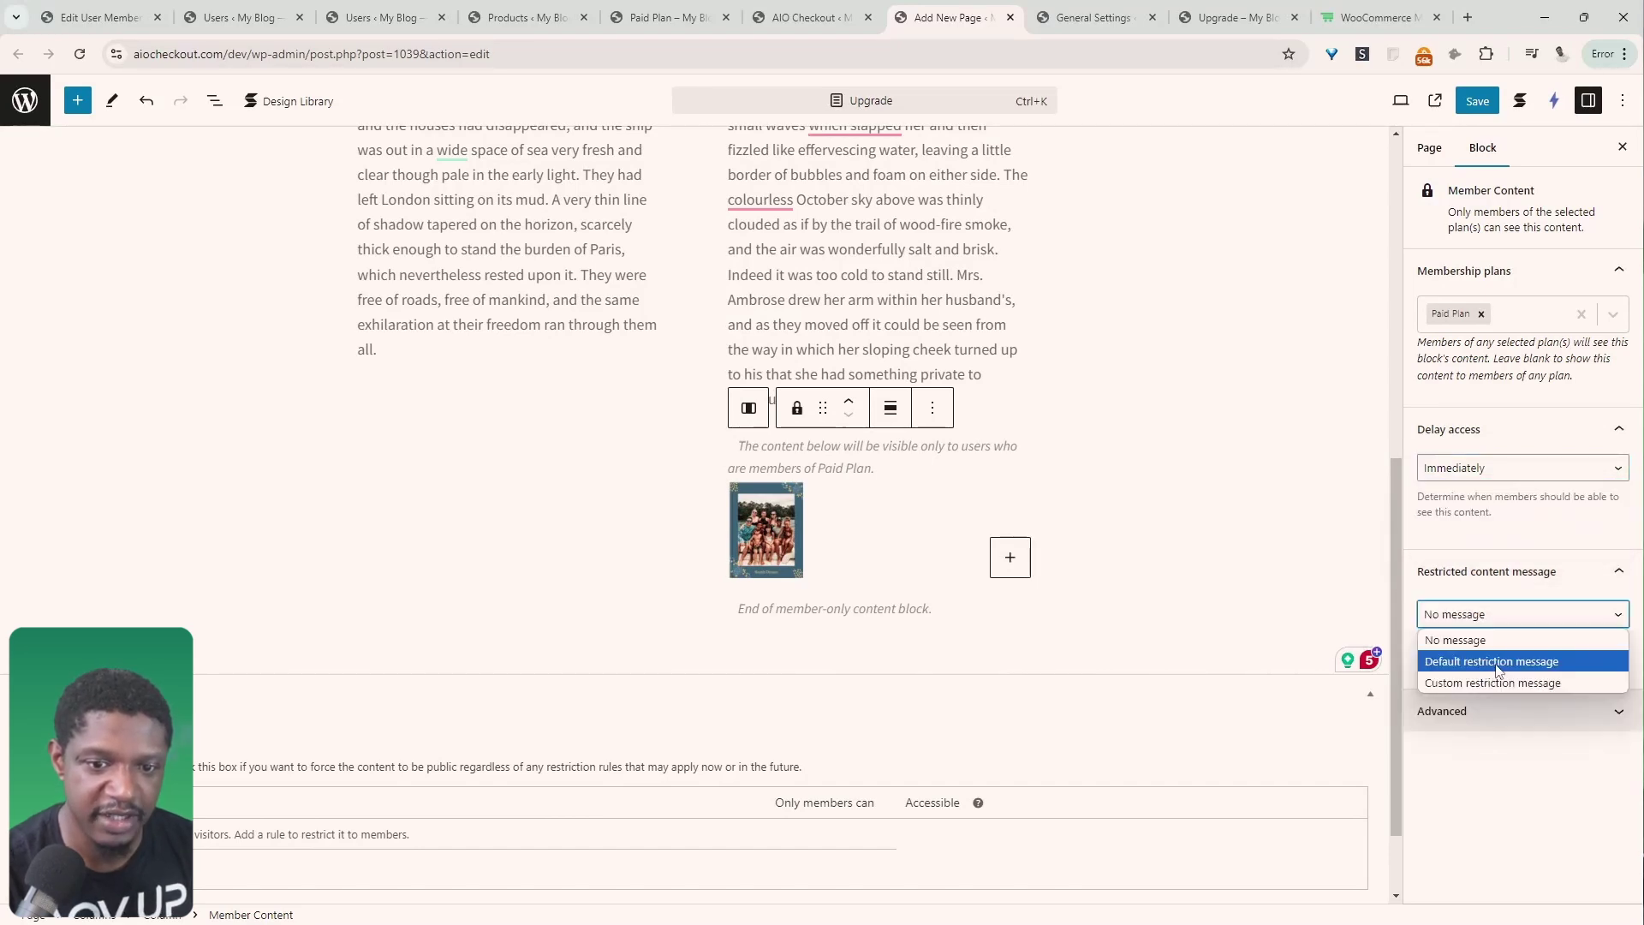
{"action": "left_click", "coordinate": [1497, 801]}
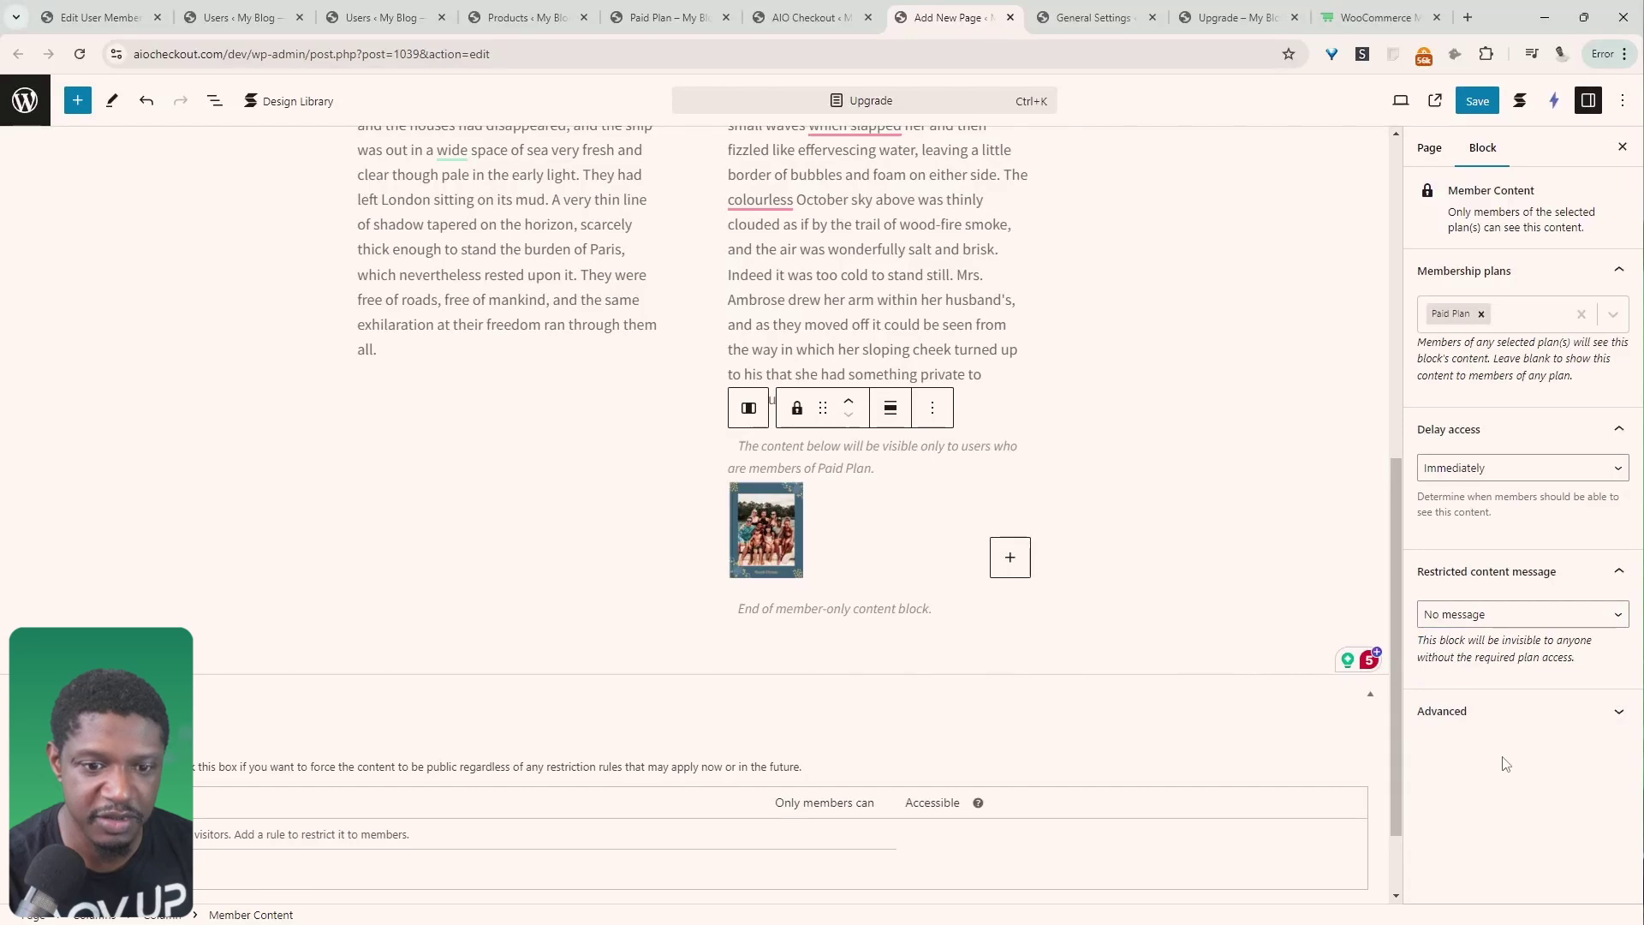
{"action": "left_click", "coordinate": [1466, 104]}
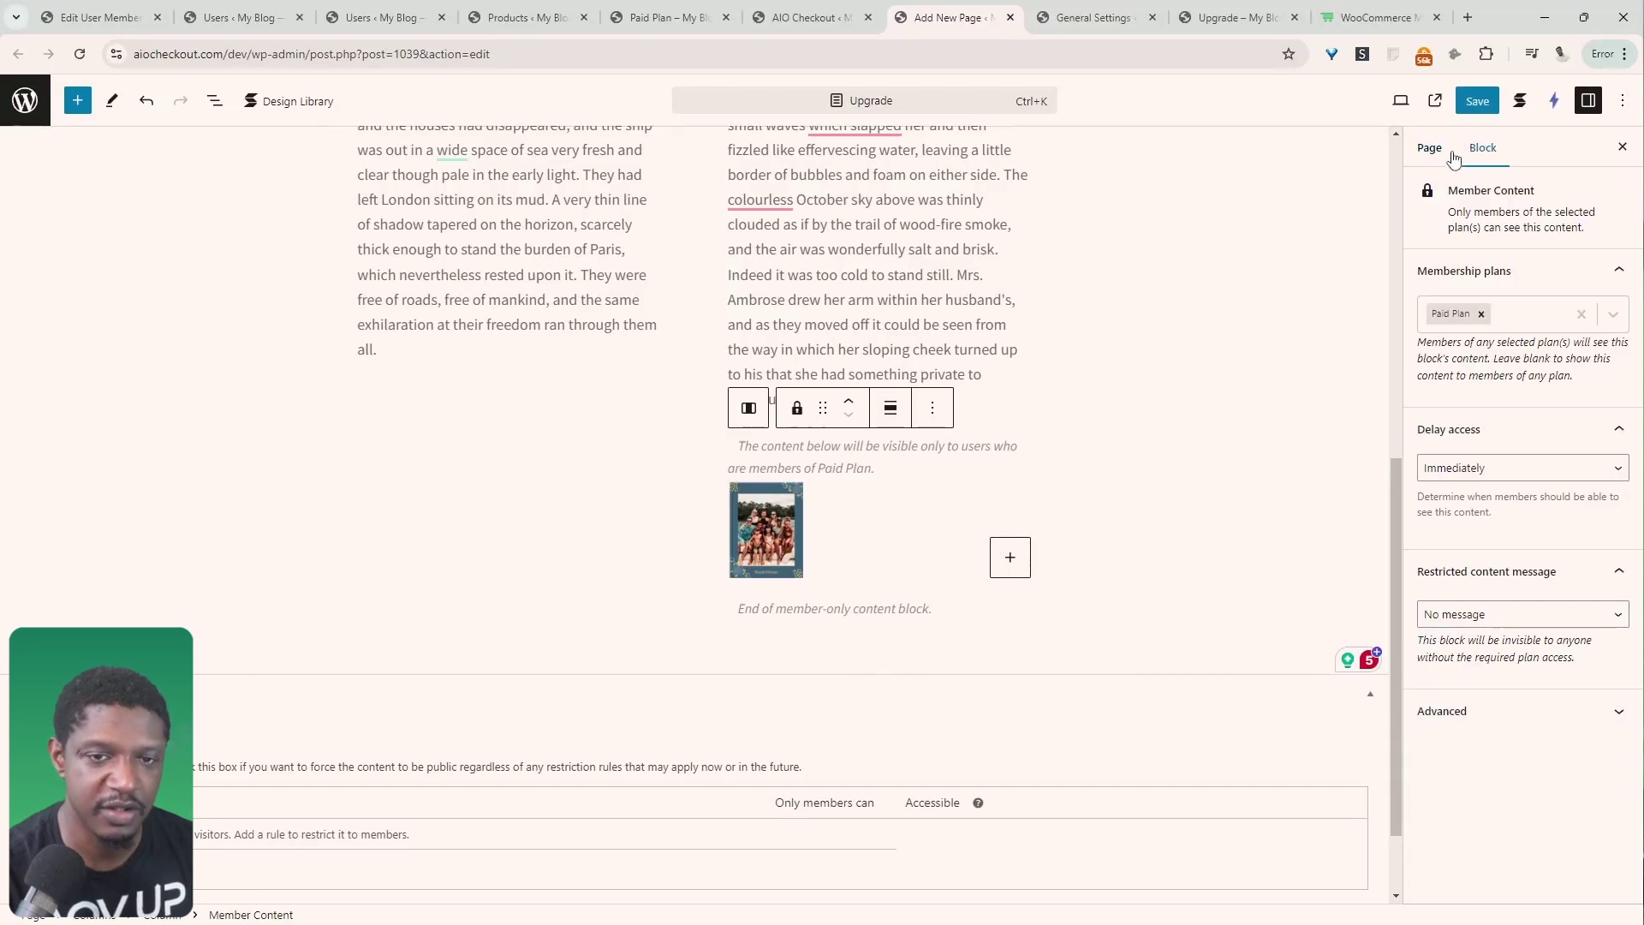
- View the live Upgrade page as the switched-in member and check the area below the two text columns for the restricted photo
{"action": "left_click", "coordinate": [1233, 17]}
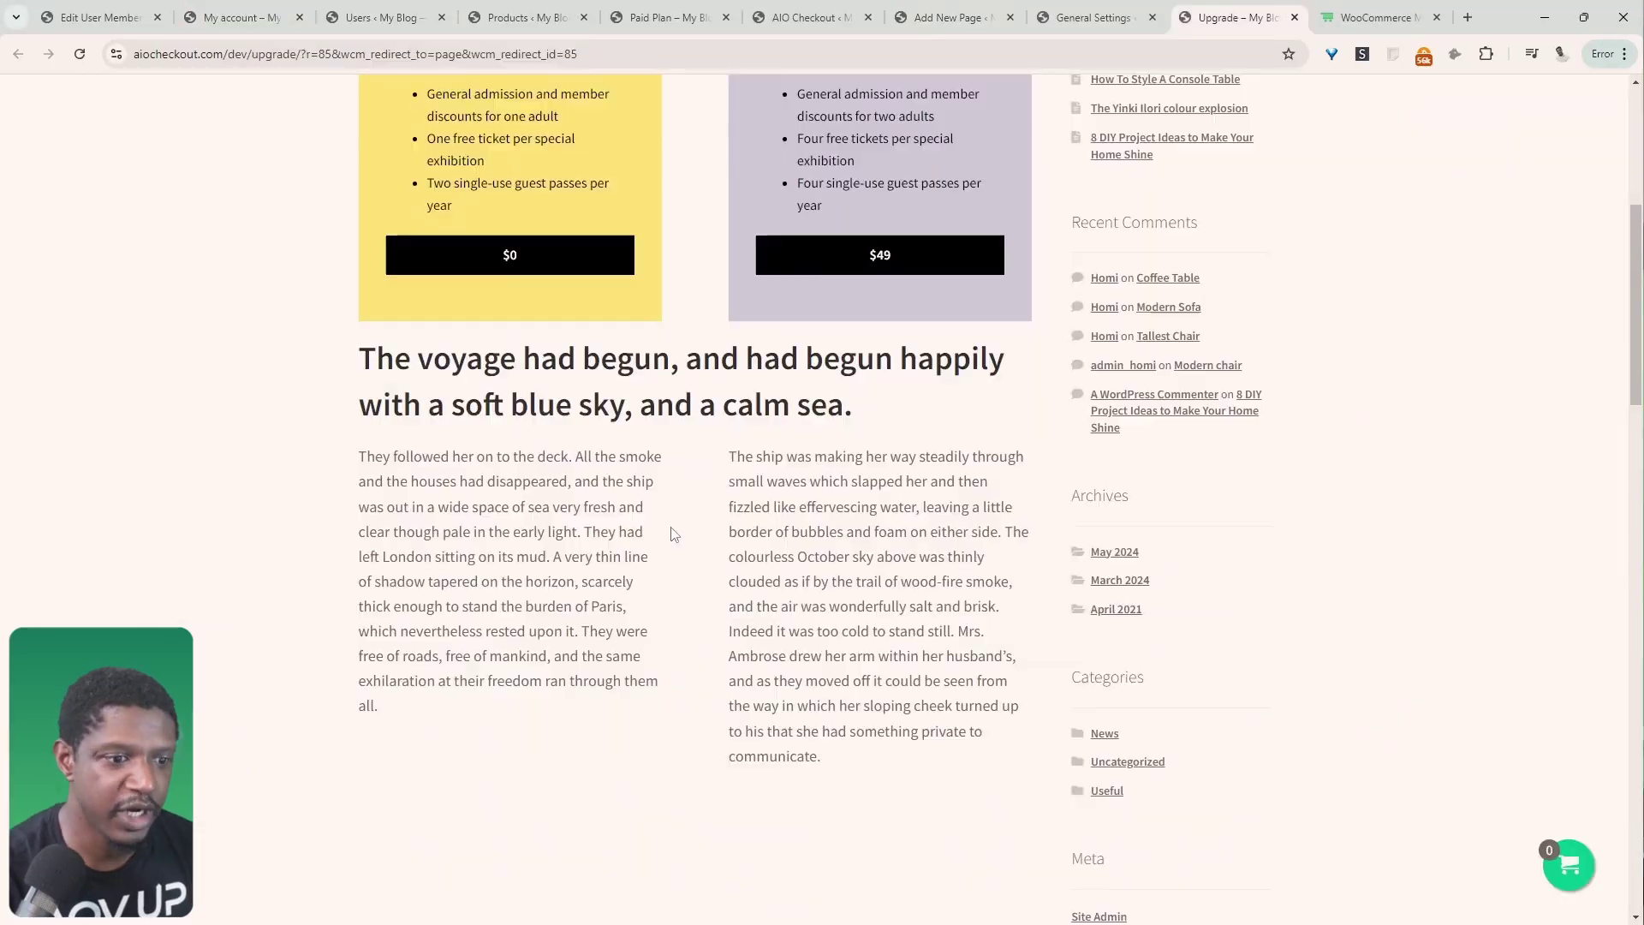
{"action": "scroll", "coordinate": [702, 525], "scroll_direction": "down", "scroll_amount": 2}
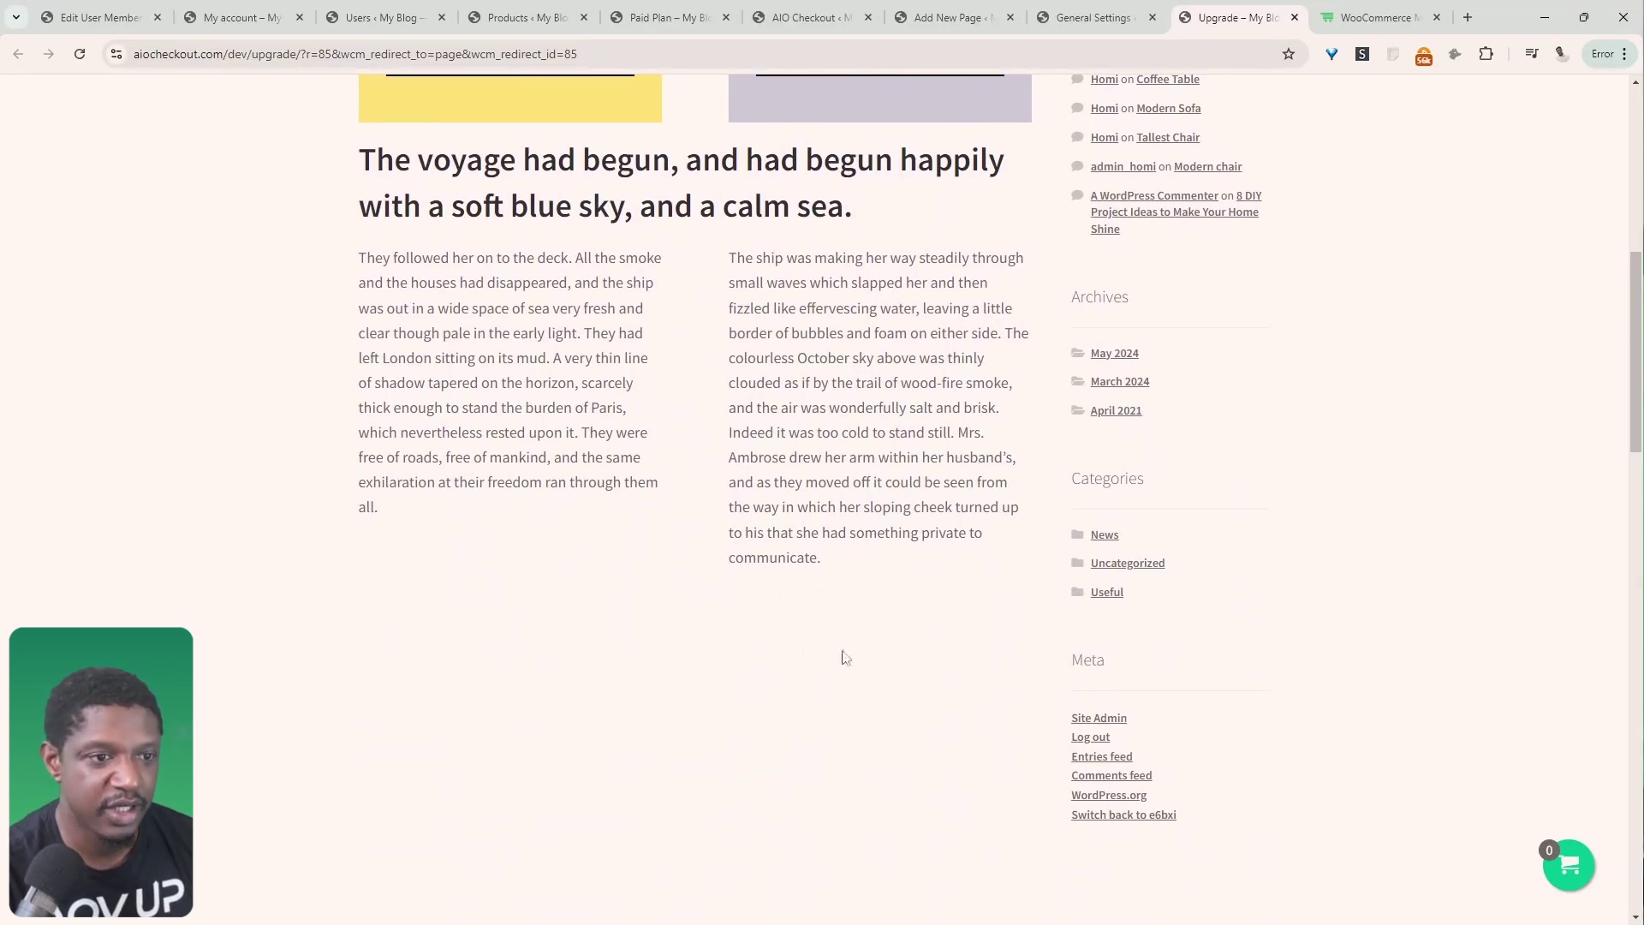
{"action": "scroll", "coordinate": [911, 702], "scroll_direction": "up", "scroll_amount": 2}
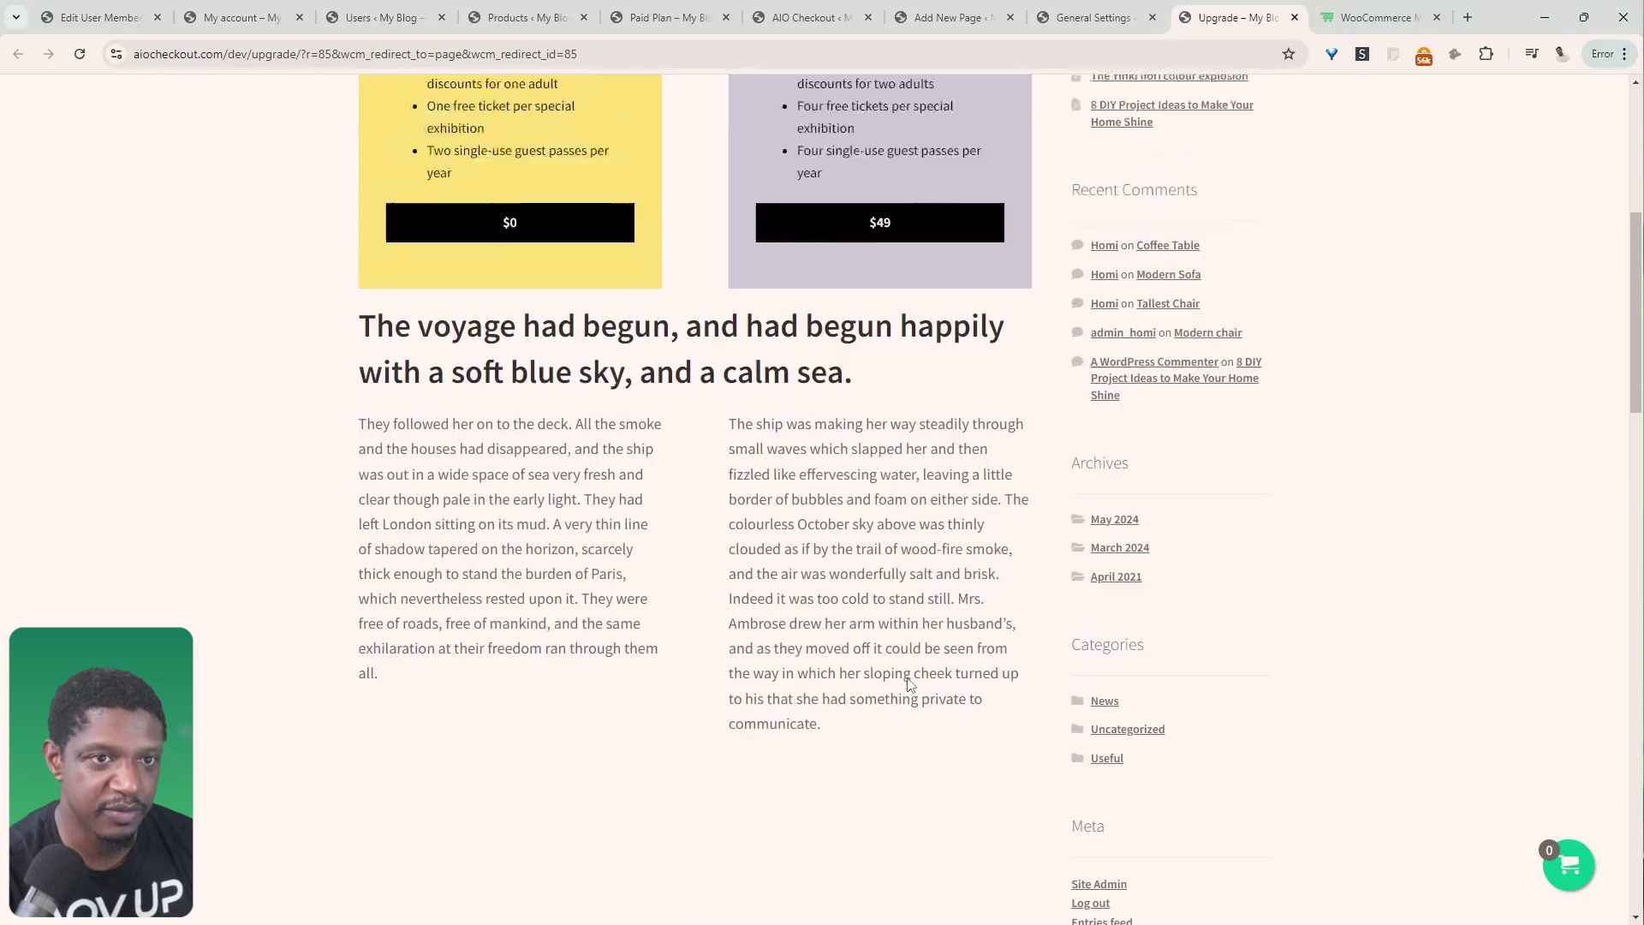
- Switch back to the administrator account and reload the live Upgrade page to check the member-only photo below the second text column
{"action": "key", "text": "ctrl+2"}
{"action": "left_click", "coordinate": [412, 598]}
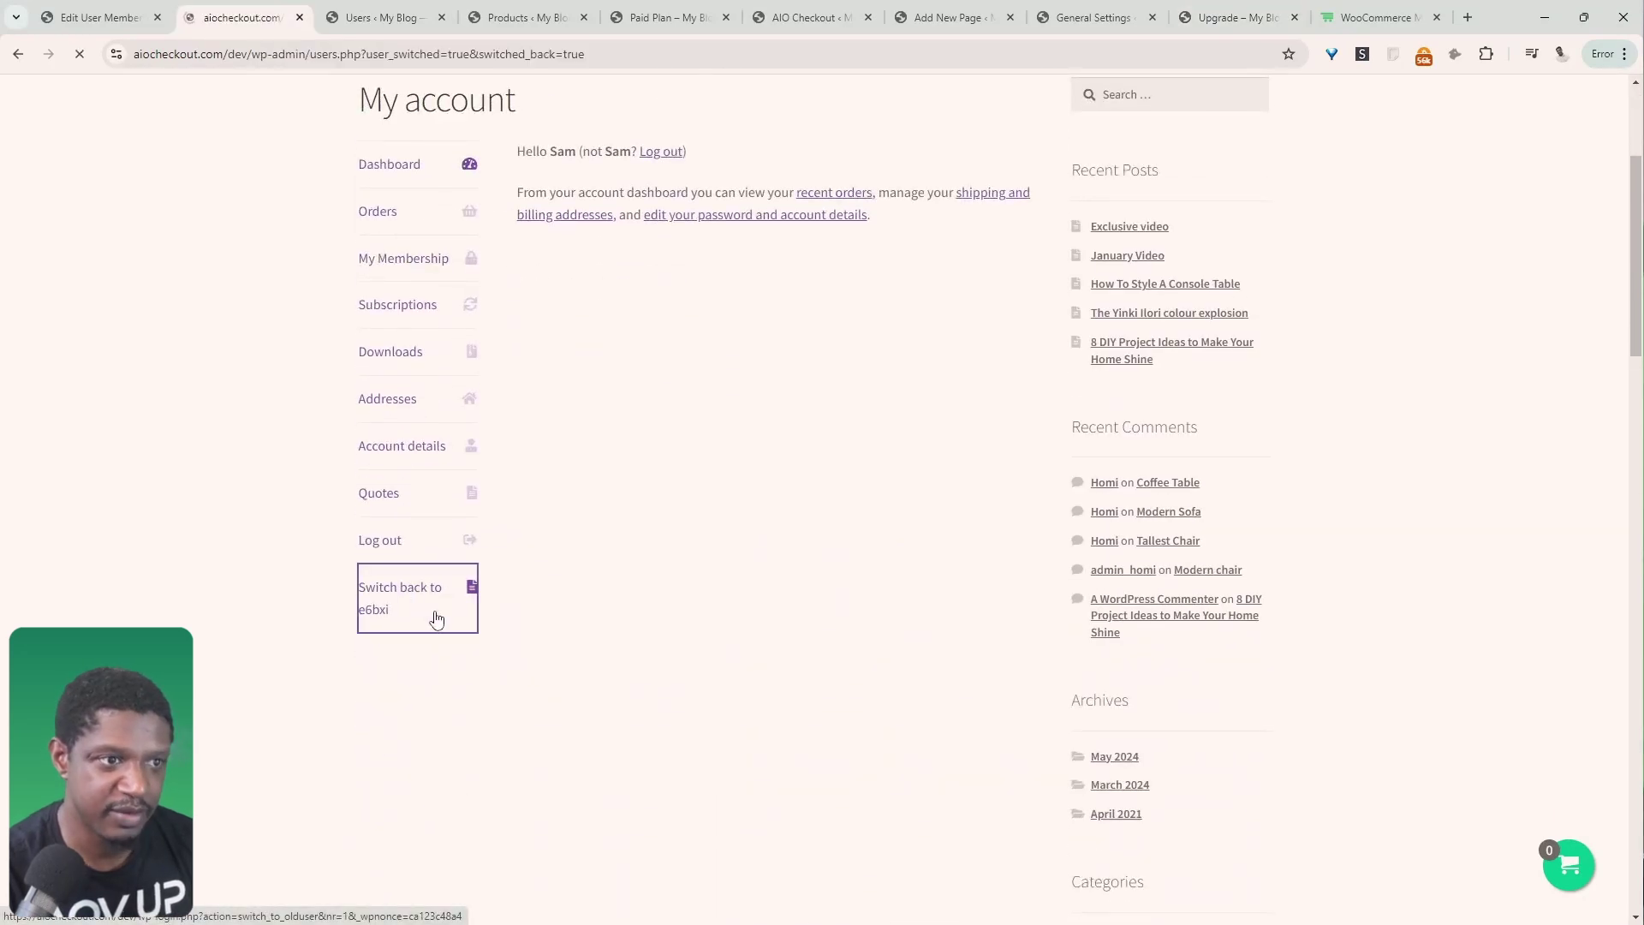
{"action": "left_click", "coordinate": [1234, 17]}
{"action": "left_click", "coordinate": [80, 54]}
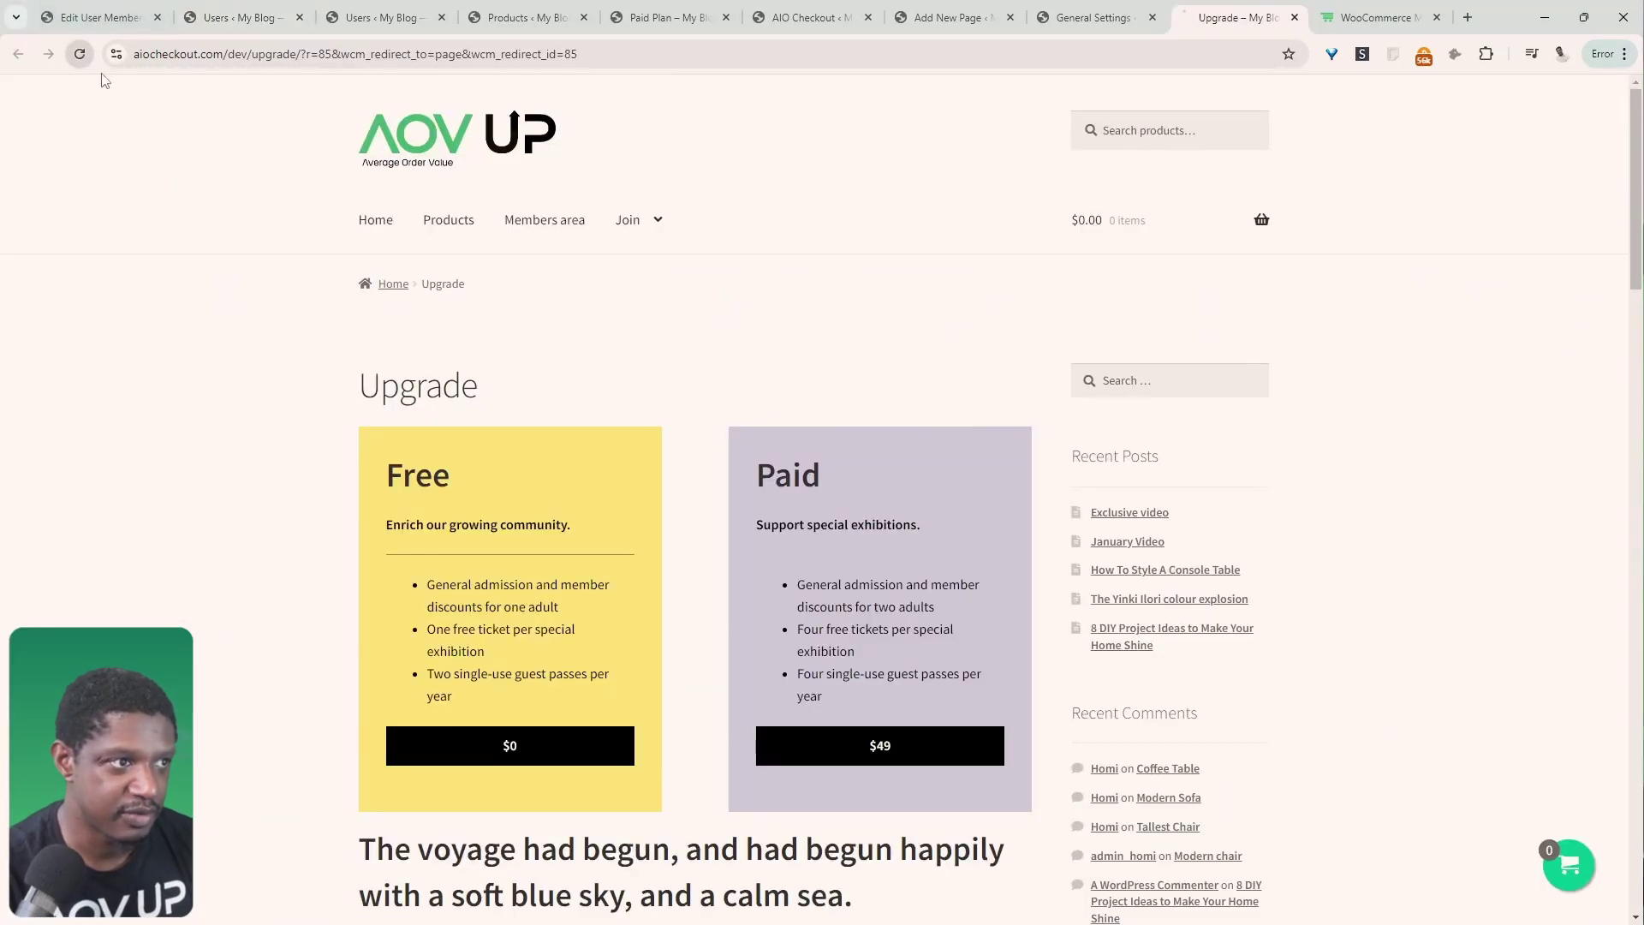
{"action": "scroll", "coordinate": [730, 490], "scroll_direction": "down", "scroll_amount": 10}
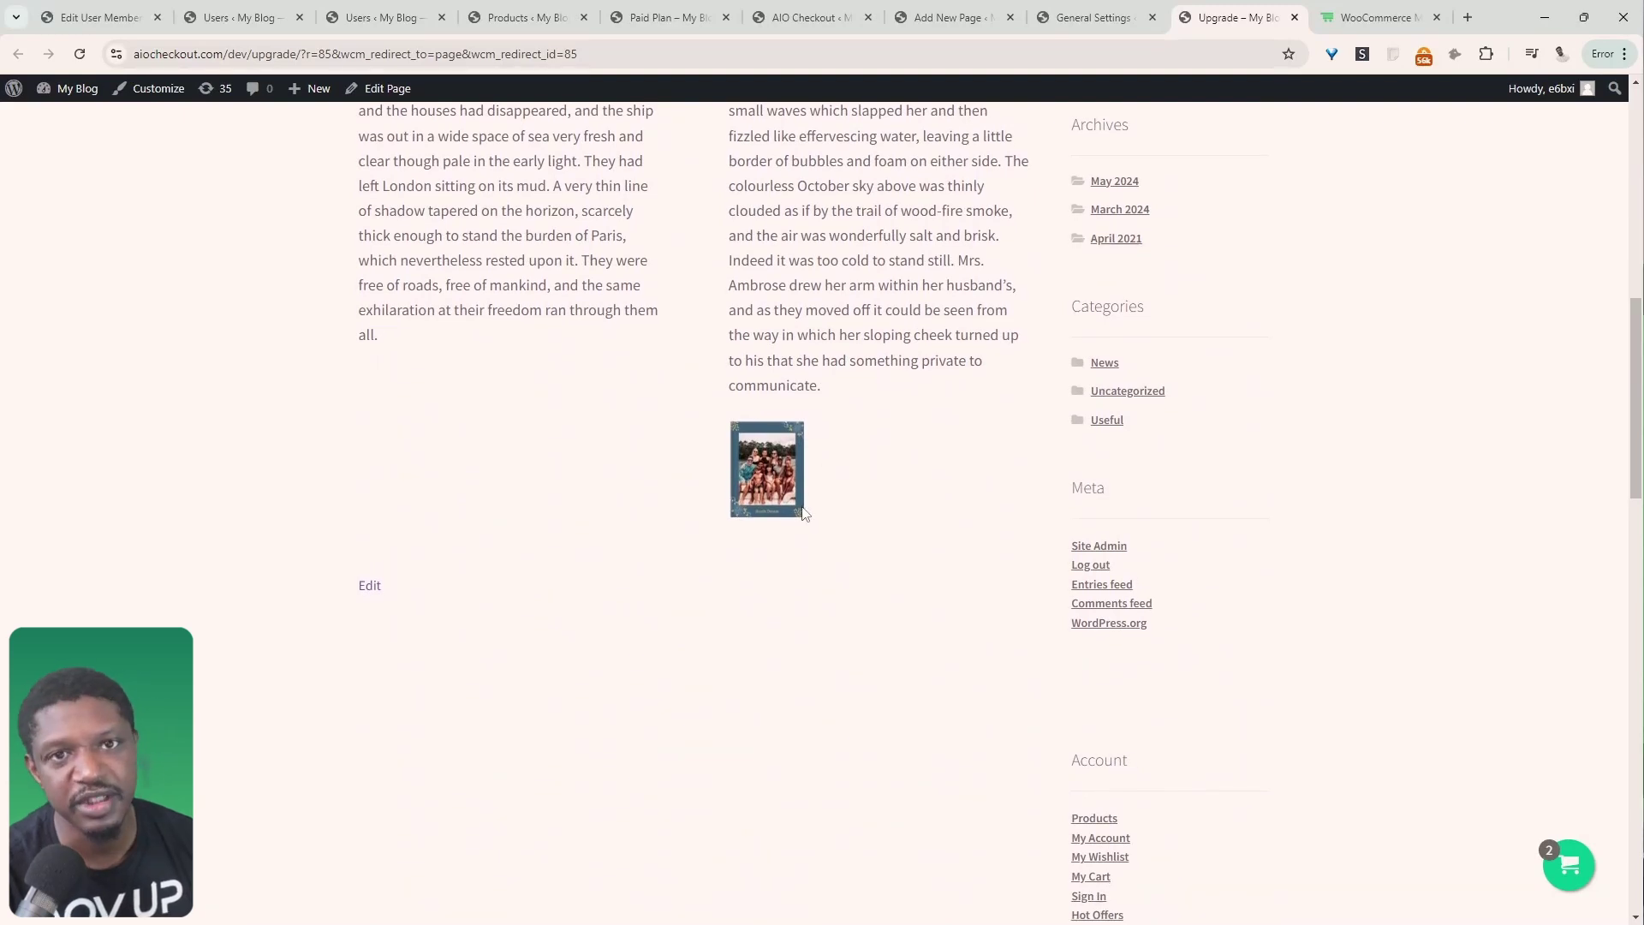
{"action": "scroll", "coordinate": [803, 512], "scroll_direction": "up", "scroll_amount": 4}
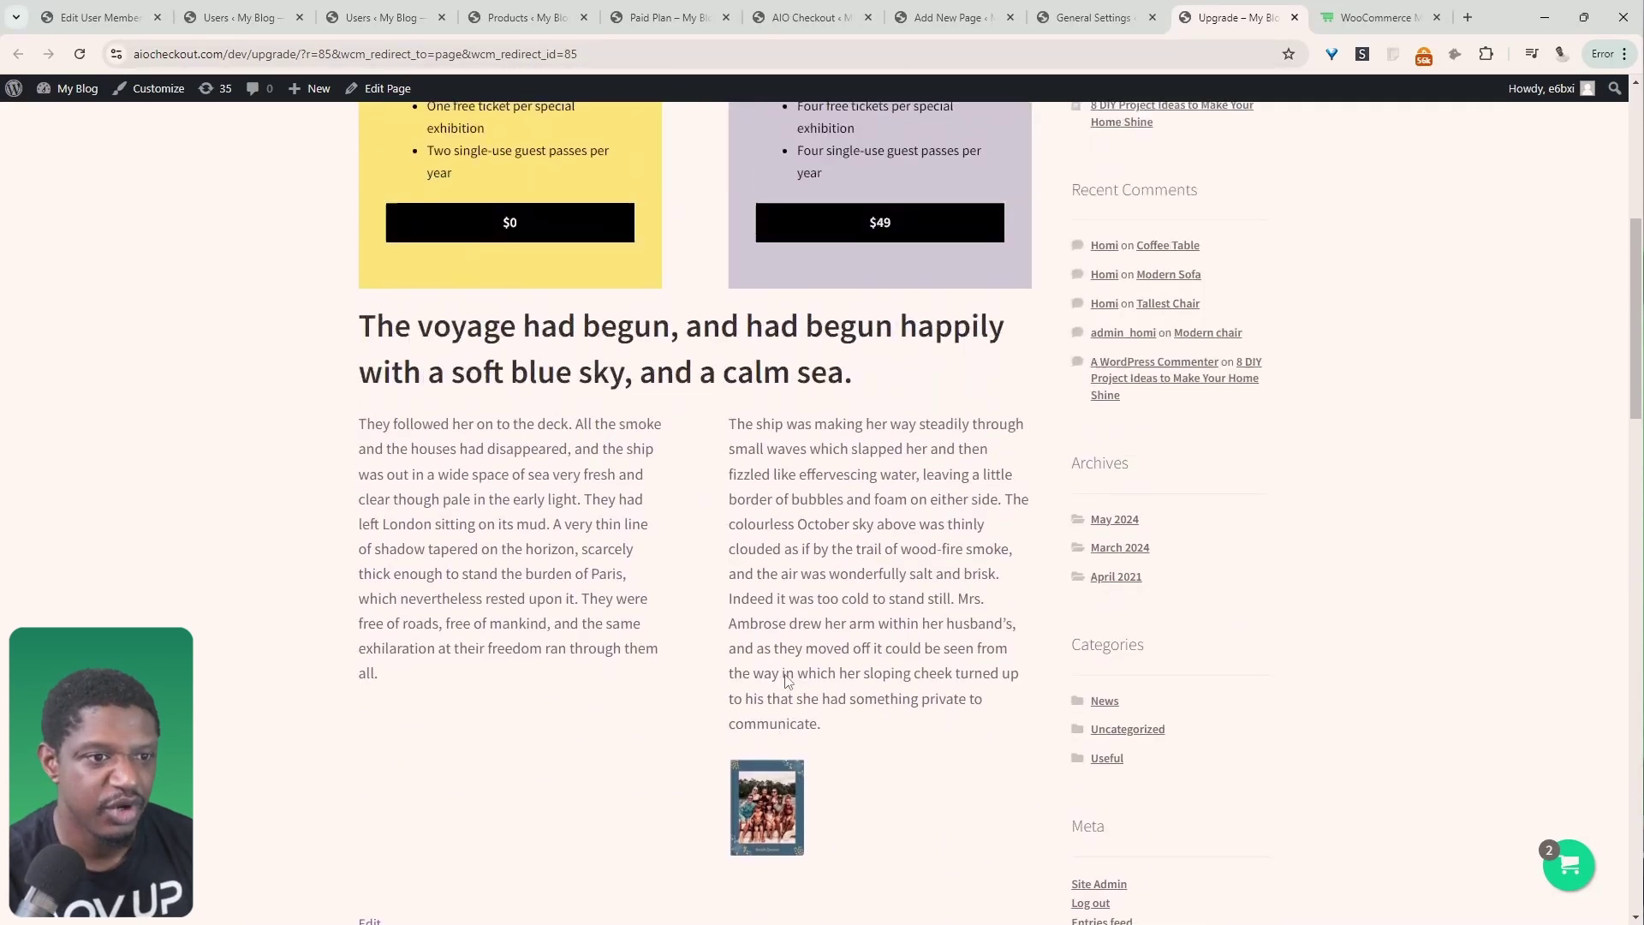